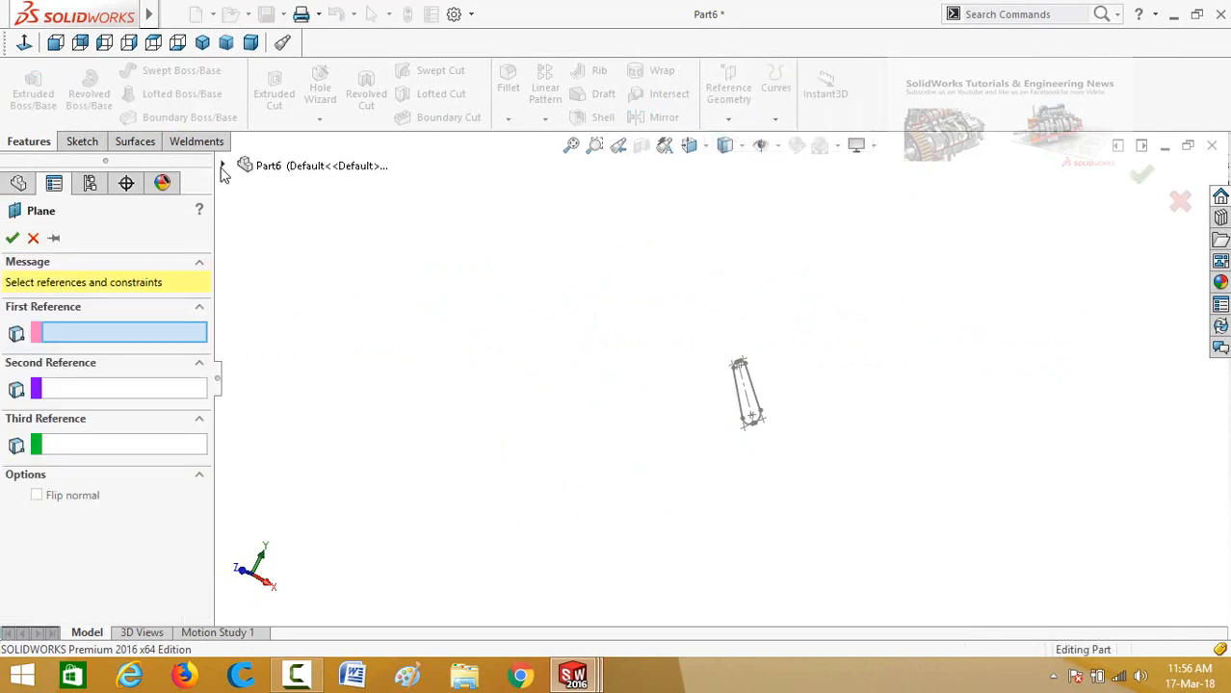
Step: Create a reference plane offset 65 mm from the Front Plane
left_click(223, 166)
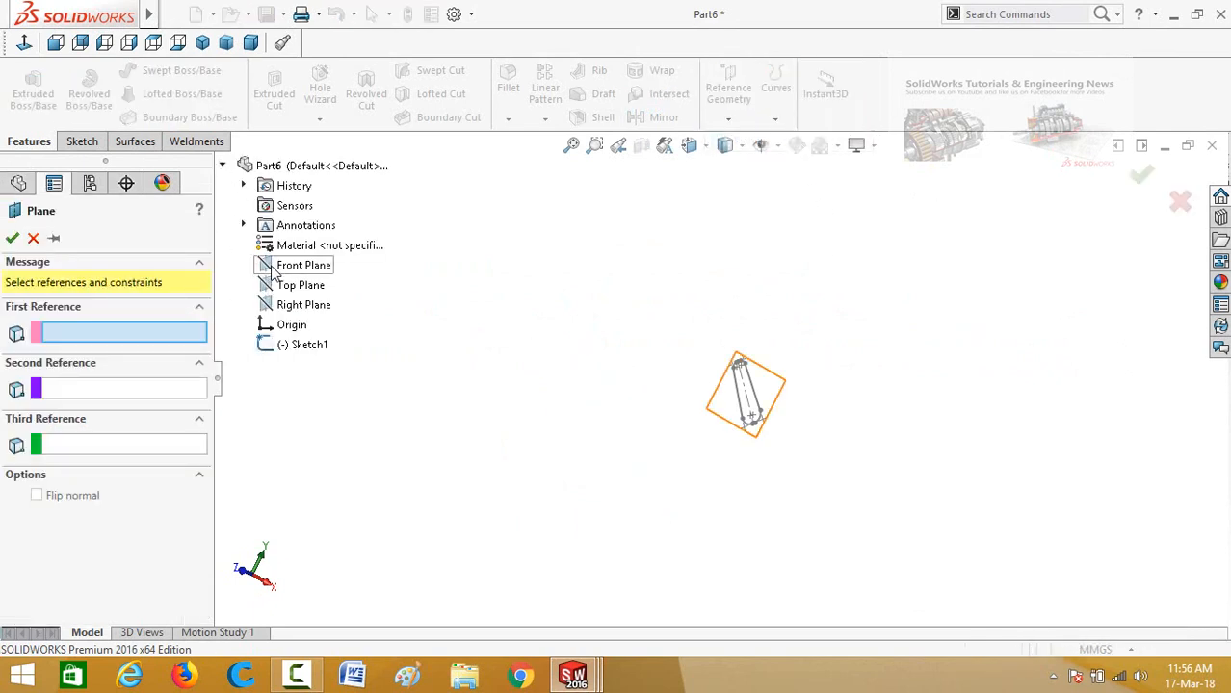
left_click(274, 270)
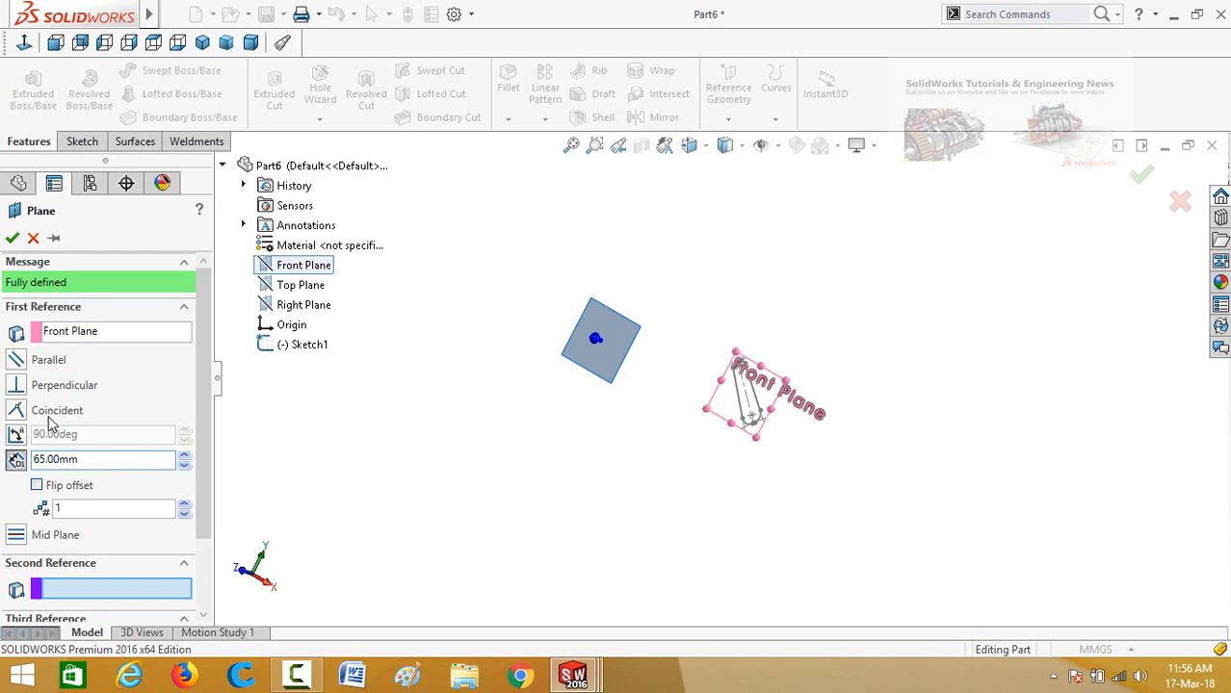
left_click(12, 239)
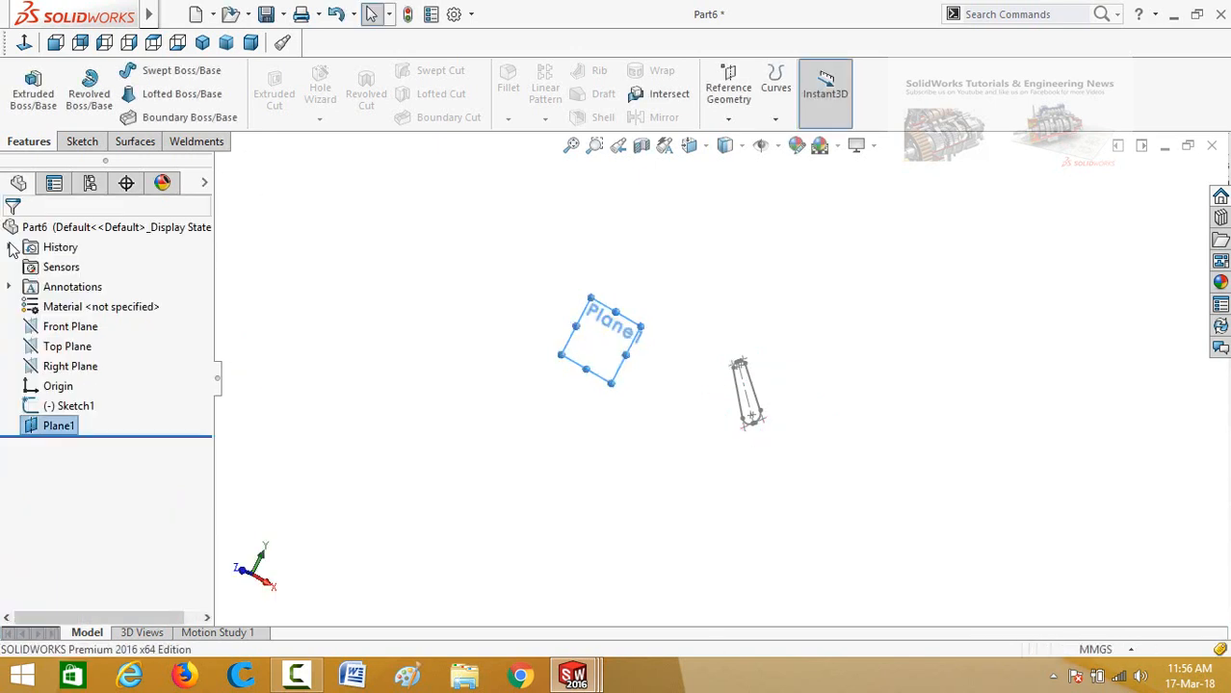
left_click(435, 460)
Step: Start a sketch on the new offset plane, hide that plane and view the sketch from the front
left_click(594, 358)
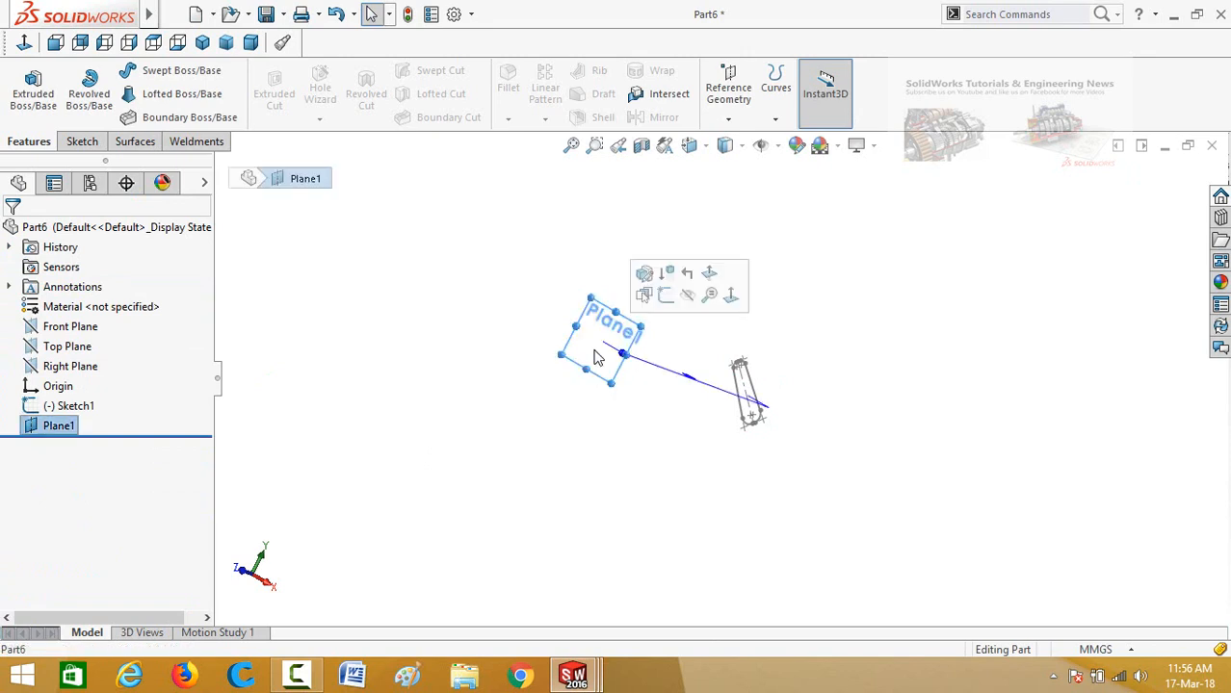
left_click(665, 296)
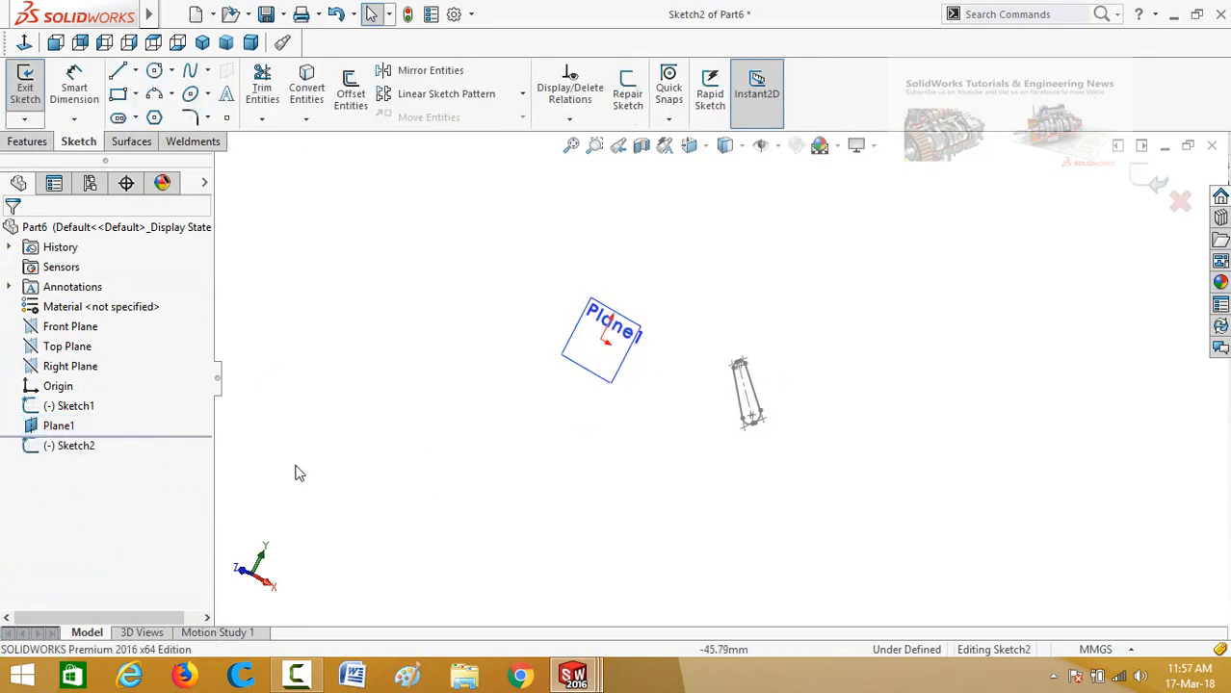
left_click(34, 430)
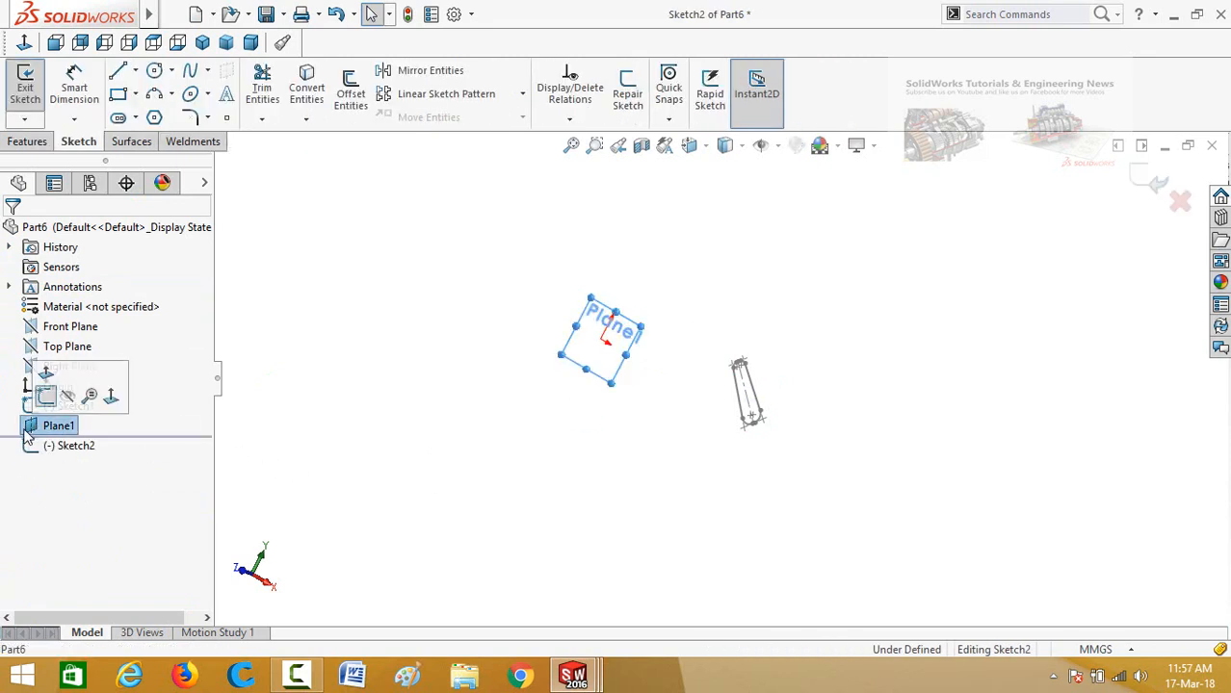
left_click(91, 398)
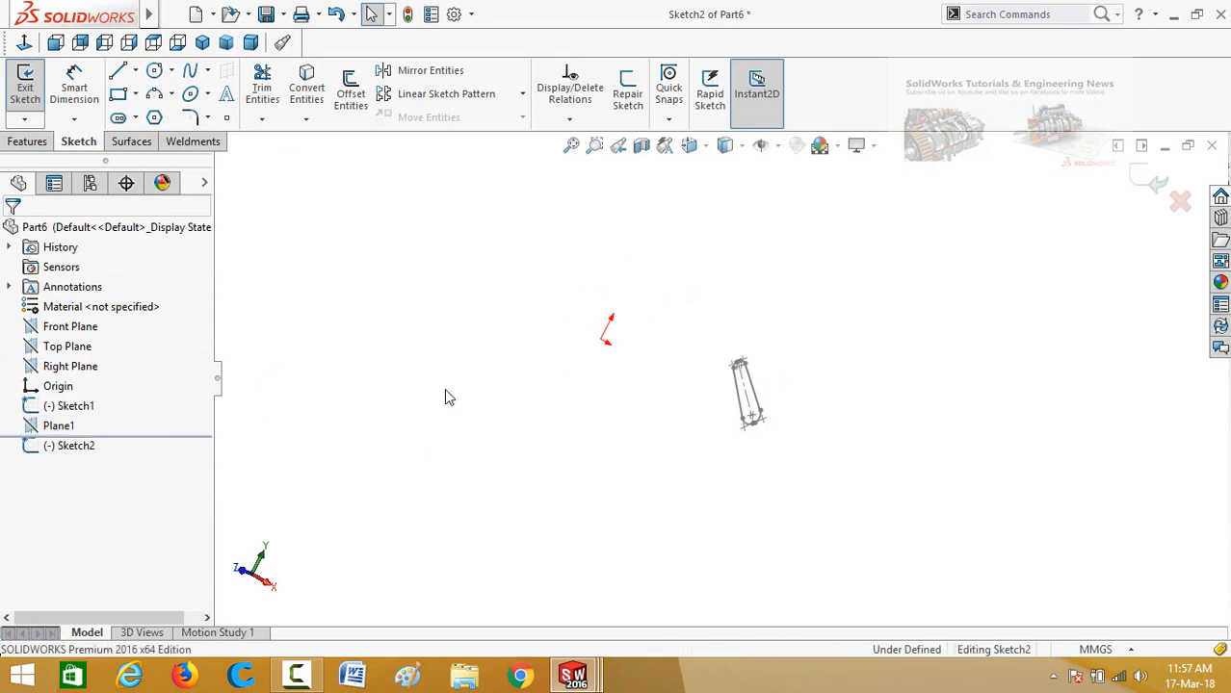
key("ctrl+8")
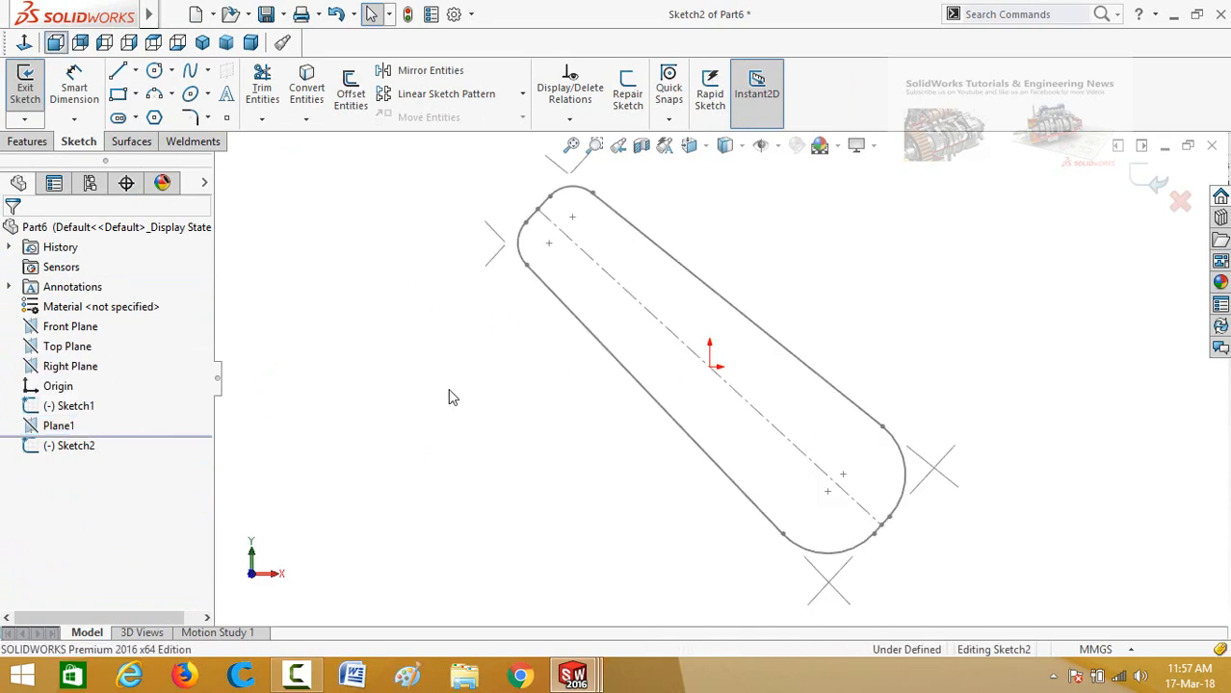
key("z")
key("z")
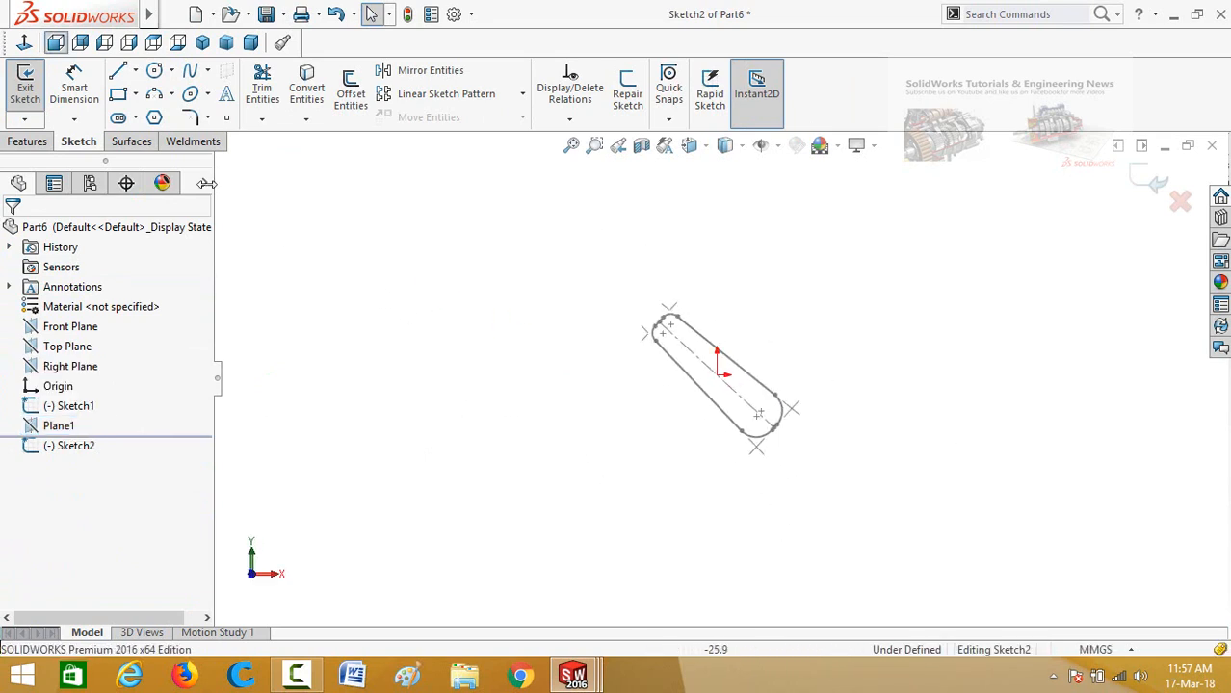
key("z")
key("z")
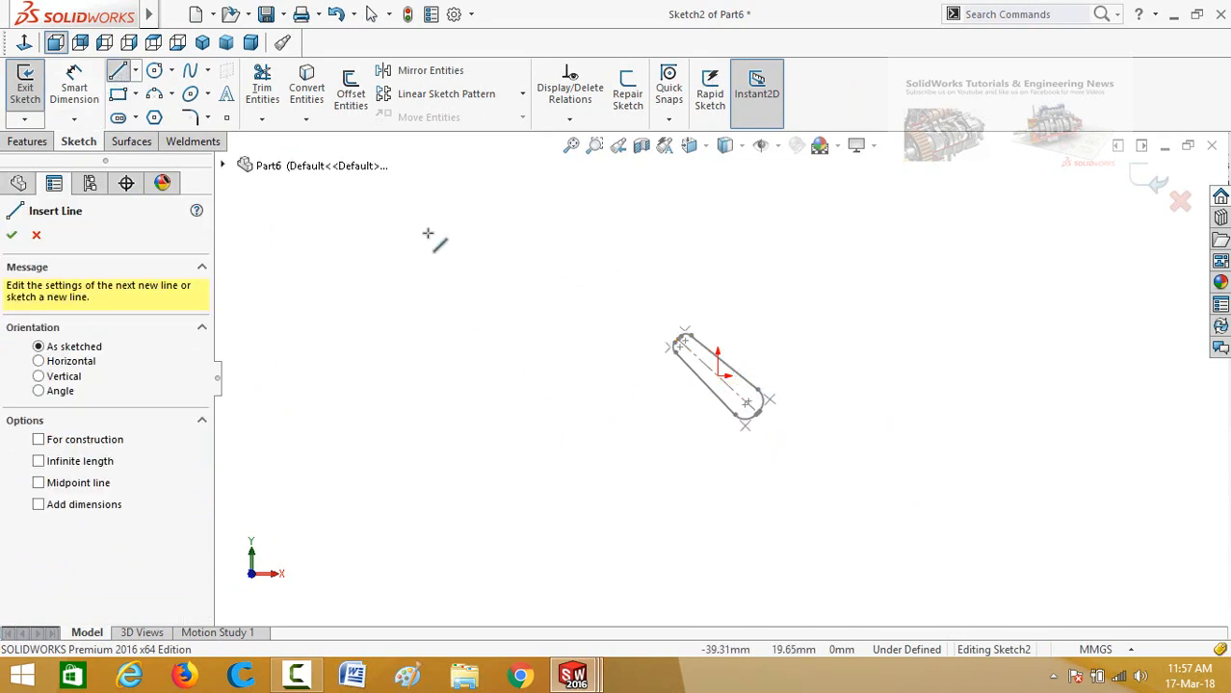
Step: Sketch two separate slanted lines beside the existing profile, about 17.6 mm and 10.5 mm long, the shorter one on the outer side
left_click(550, 241)
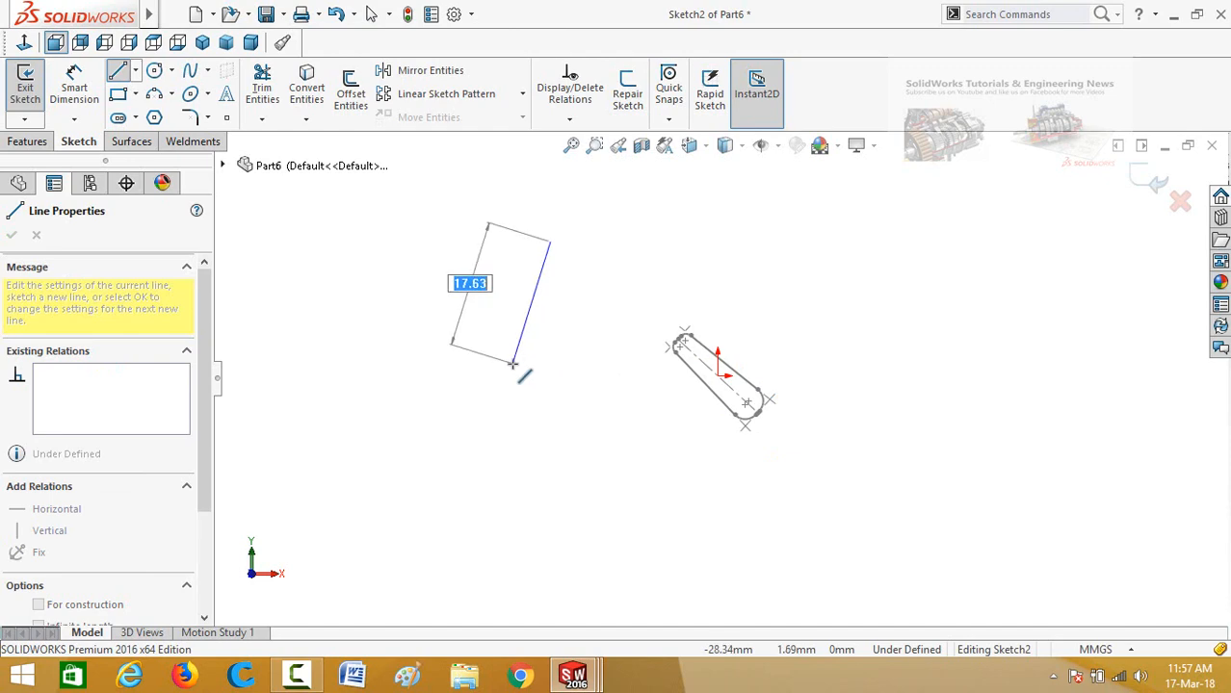
left_click(513, 363)
key("Escape")
key("l")
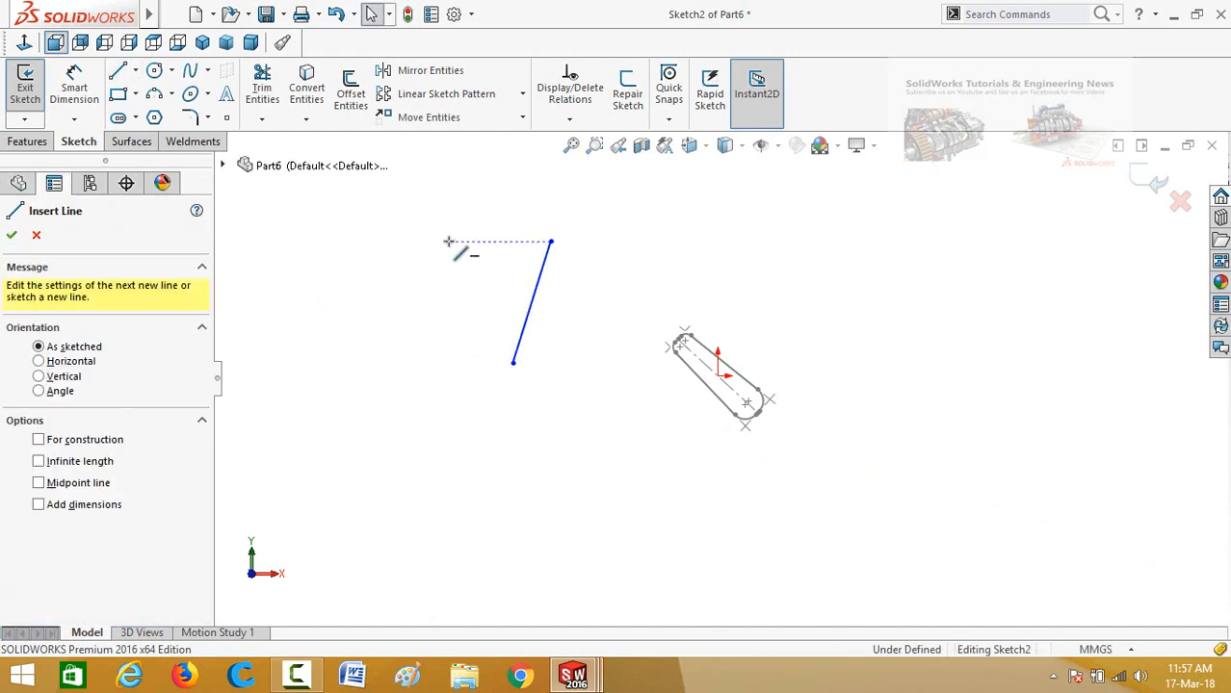
left_click(439, 244)
left_click(412, 311)
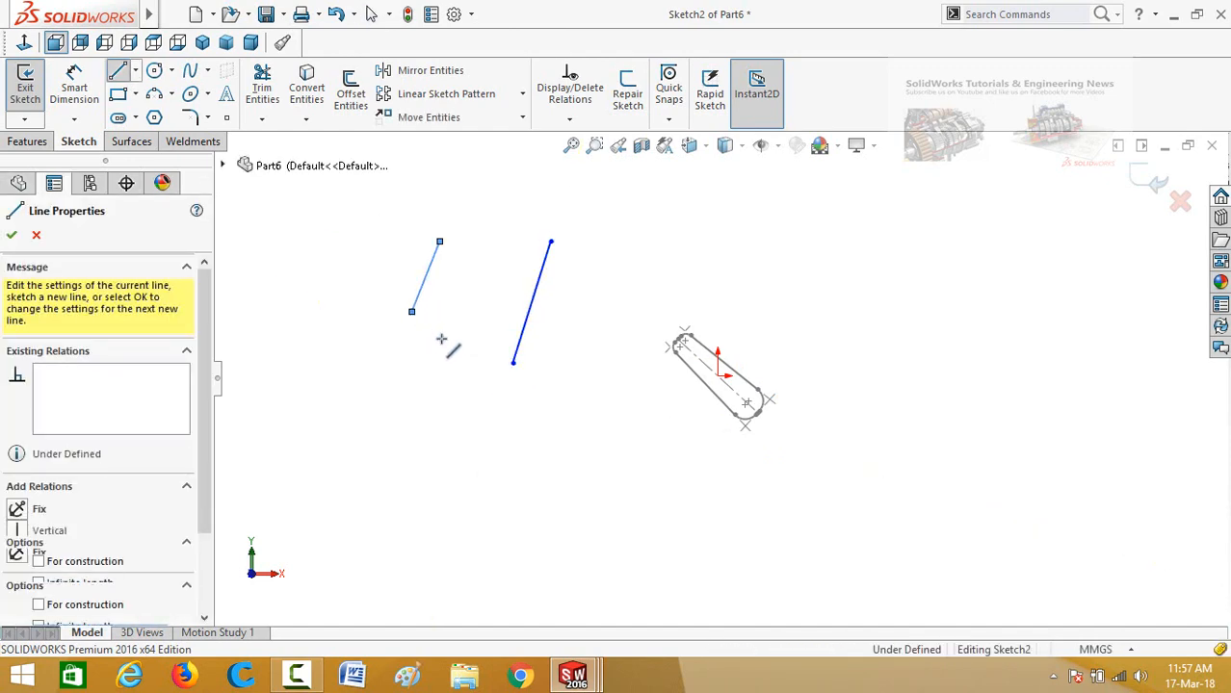
key("Escape")
Step: Make the two slanted lines parallel to each other
left_click_drag(607, 216, 360, 389)
left_click(505, 324)
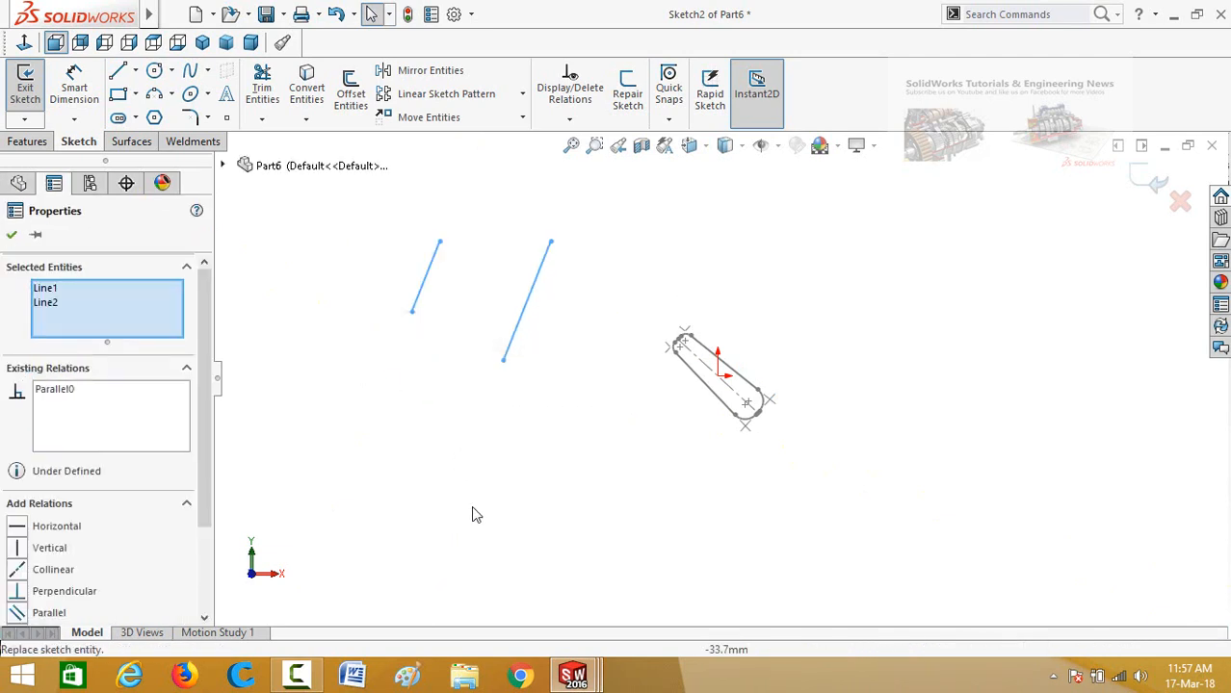
left_click(473, 511)
Step: Draw a centerline joining the midpoints of the two parallel lines
left_click(135, 71)
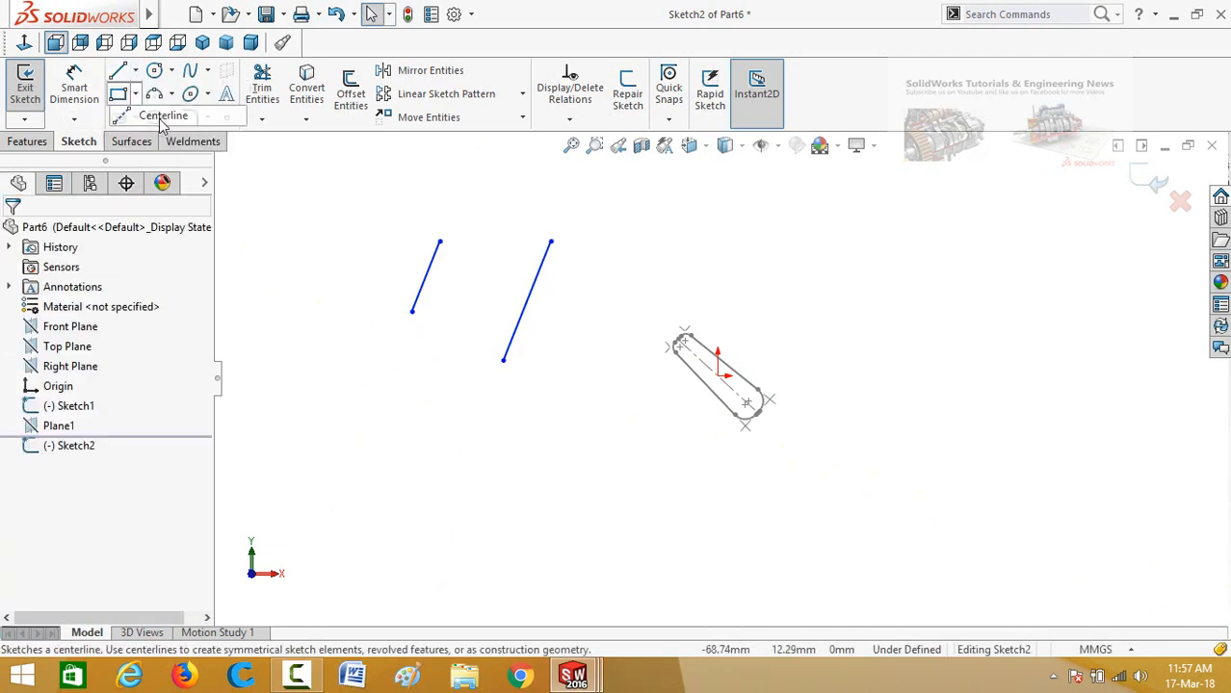
left_click(165, 113)
left_click(424, 277)
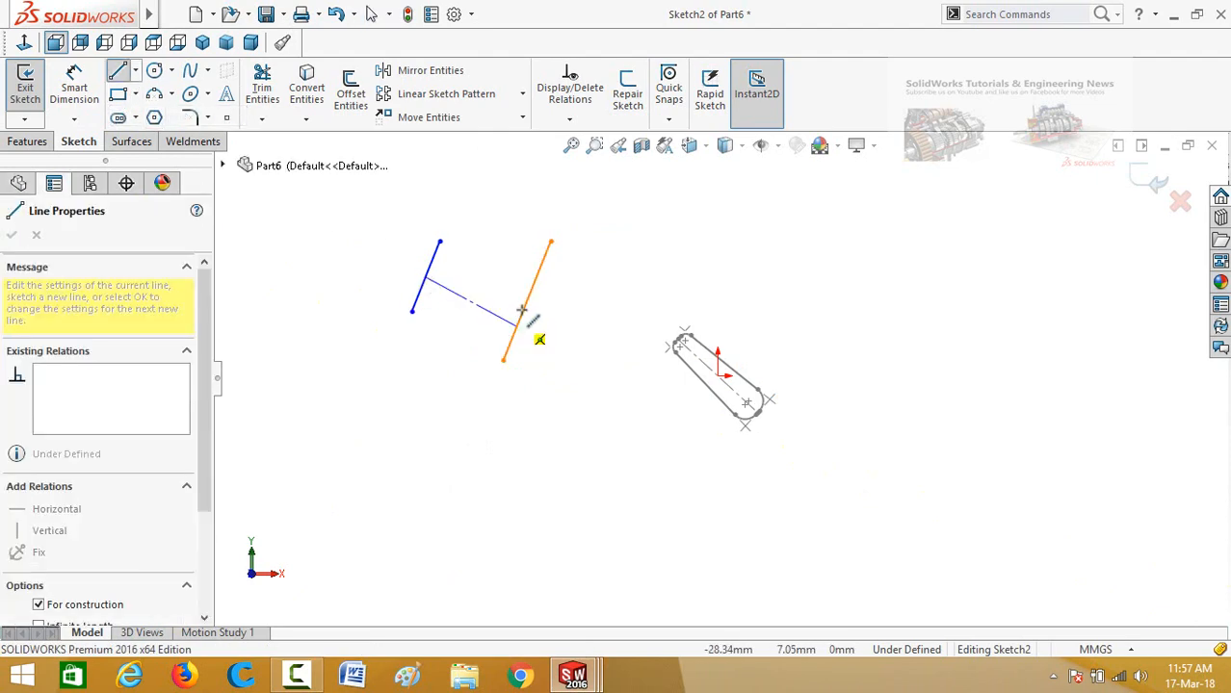
left_click(526, 301)
key("Escape")
Step: Make the centerline perpendicular to both the long and the short slanted line
left_click_drag(597, 209, 473, 403)
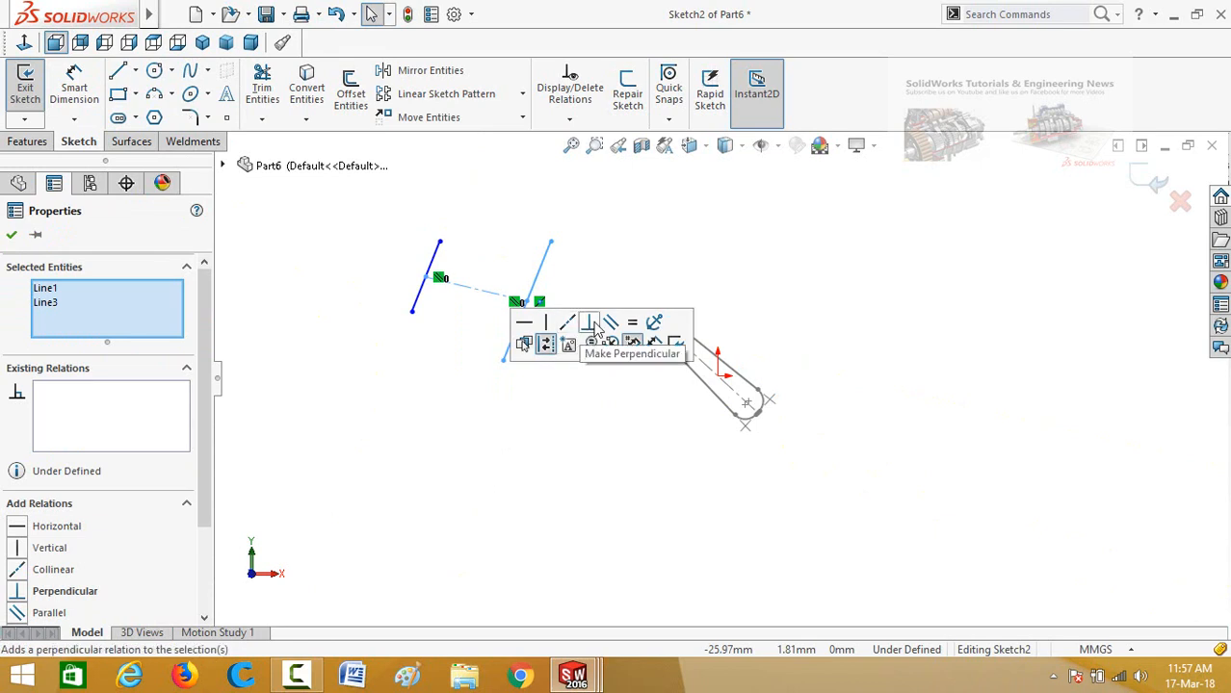
left_click(591, 325)
left_click(456, 170)
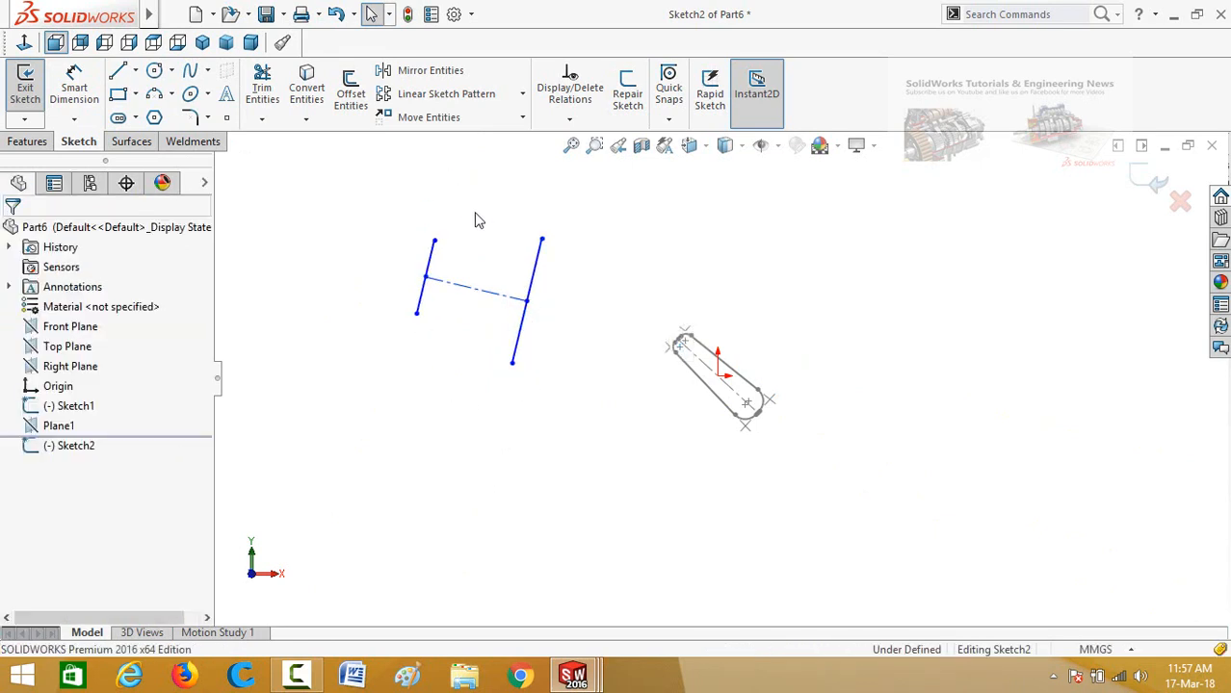
left_click_drag(484, 203, 361, 378)
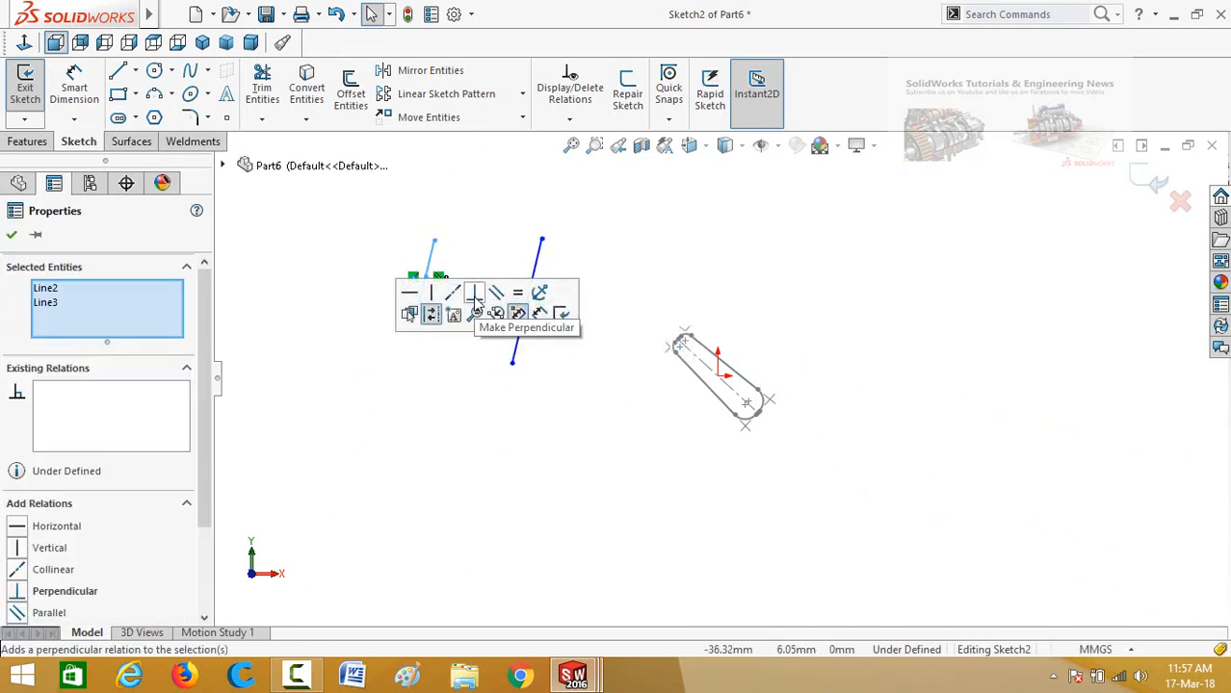
left_click(475, 295)
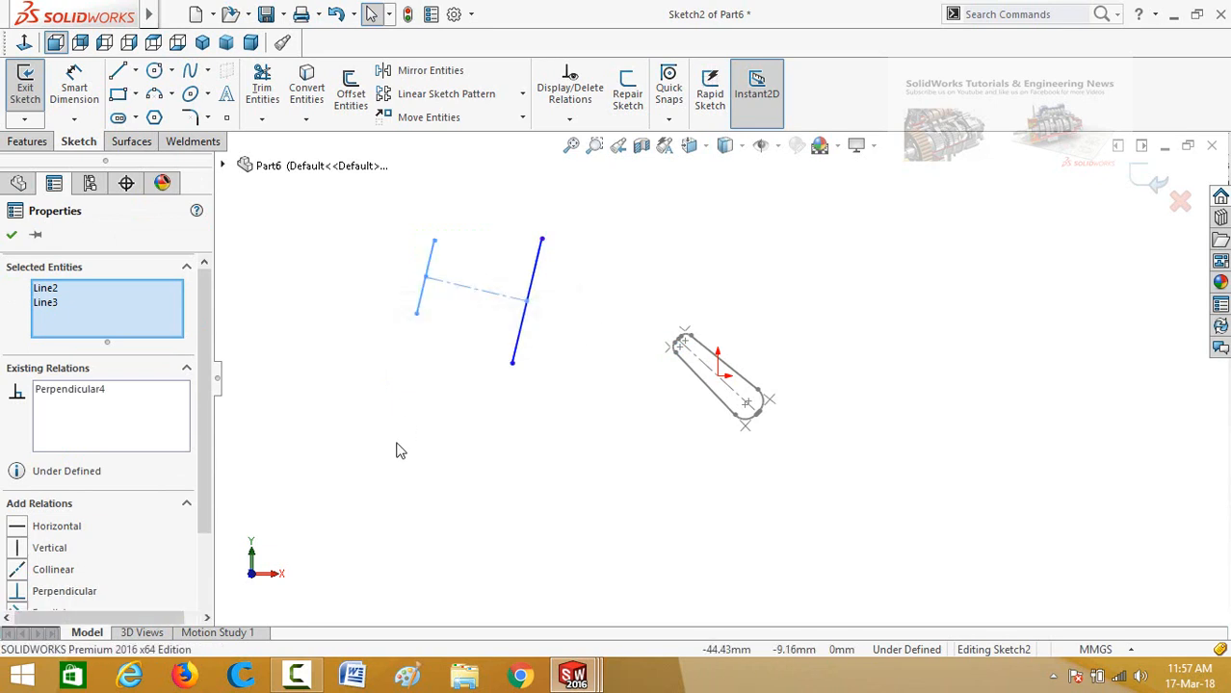
left_click(400, 452)
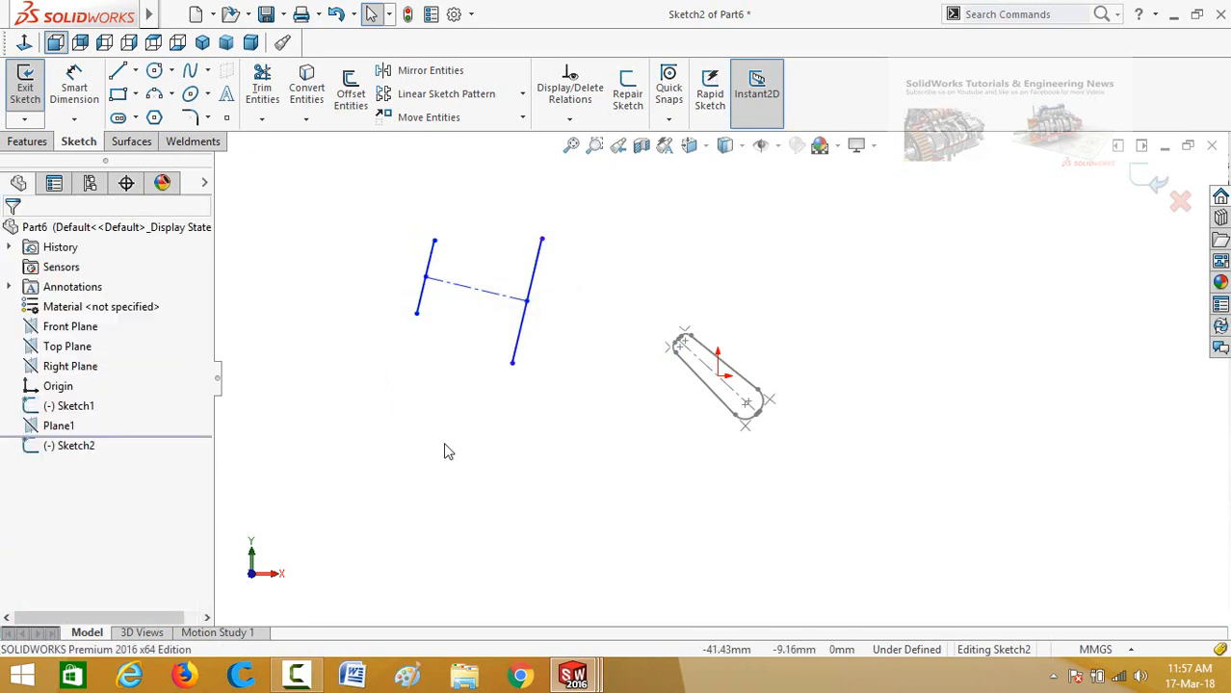
Step: Close the tapered outline with two lines connecting the matching endpoints of the slanted lines
left_click(118, 73)
left_click_drag(436, 241, 542, 238)
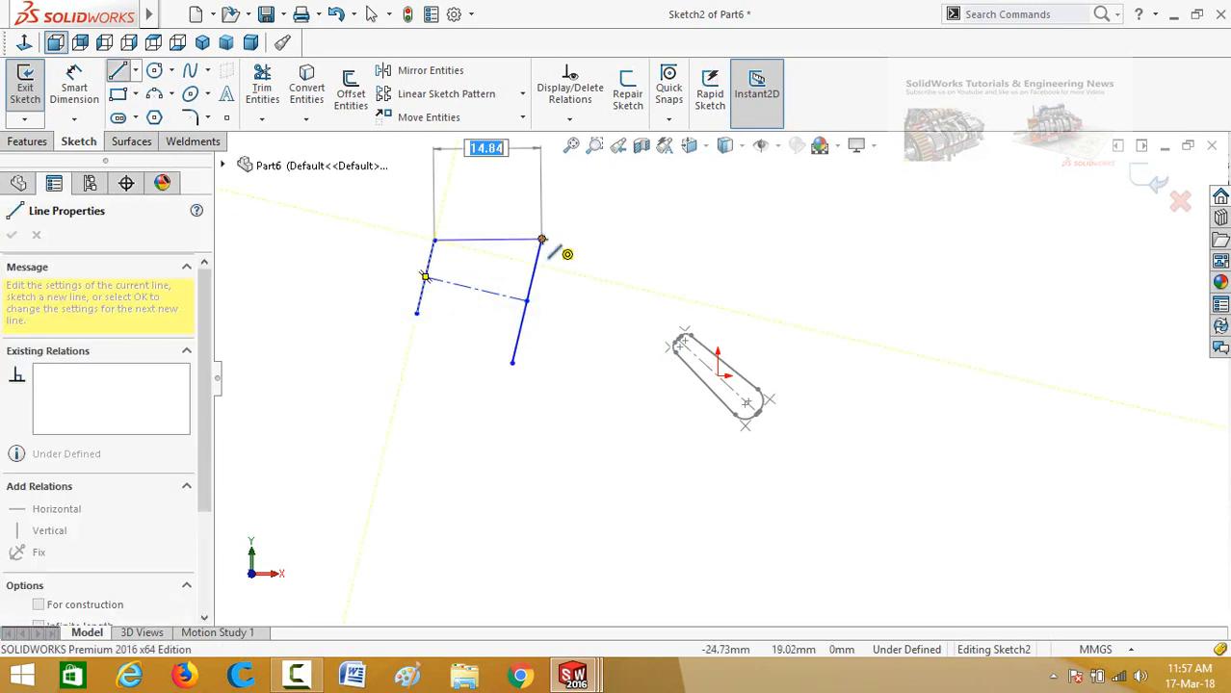
key("Escape")
key("l")
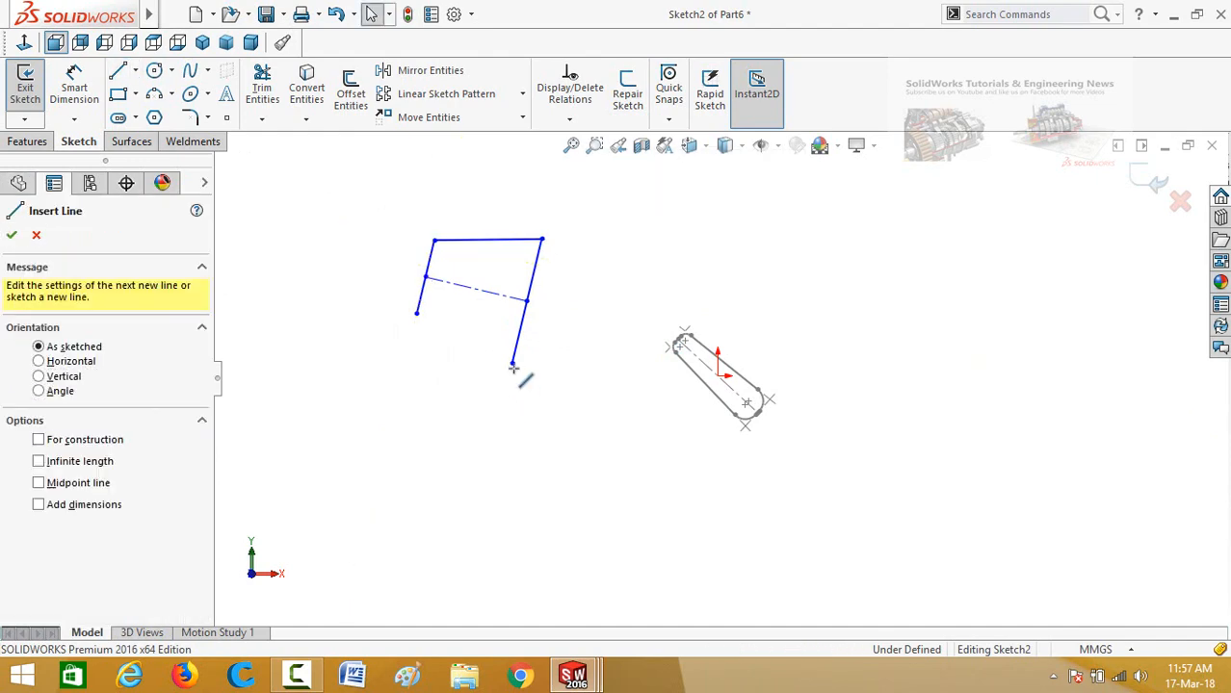
key("Escape")
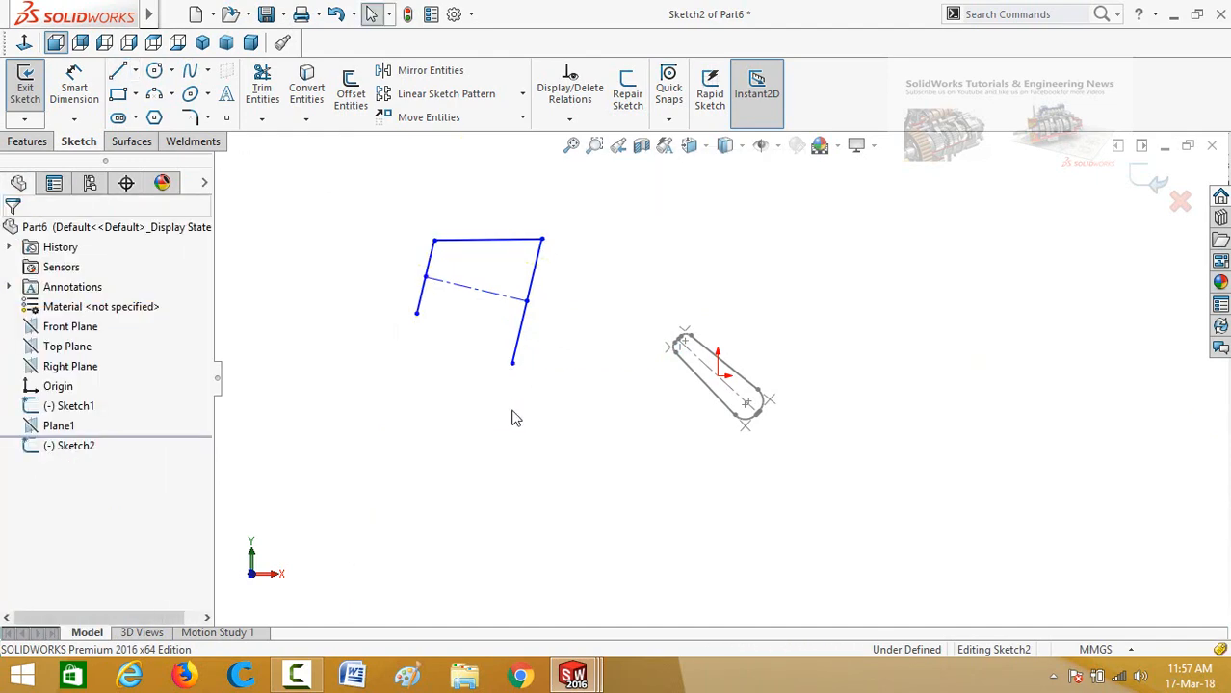
key("l")
left_click(512, 363)
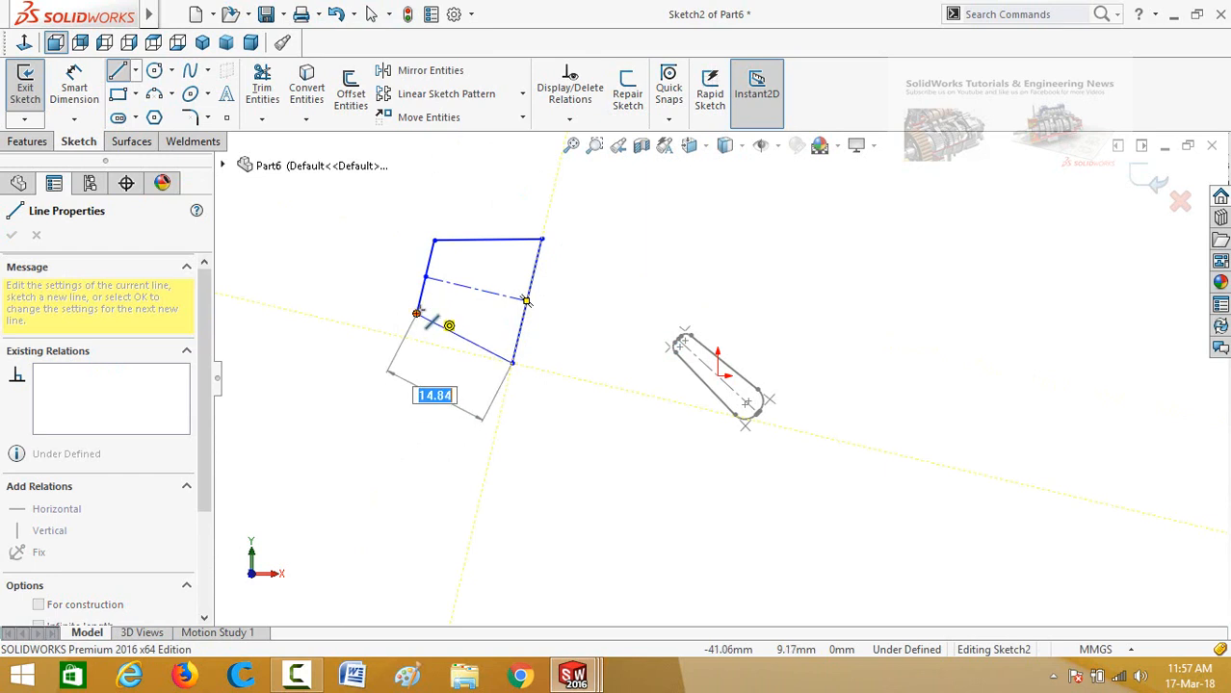
left_click(419, 313)
key("Escape")
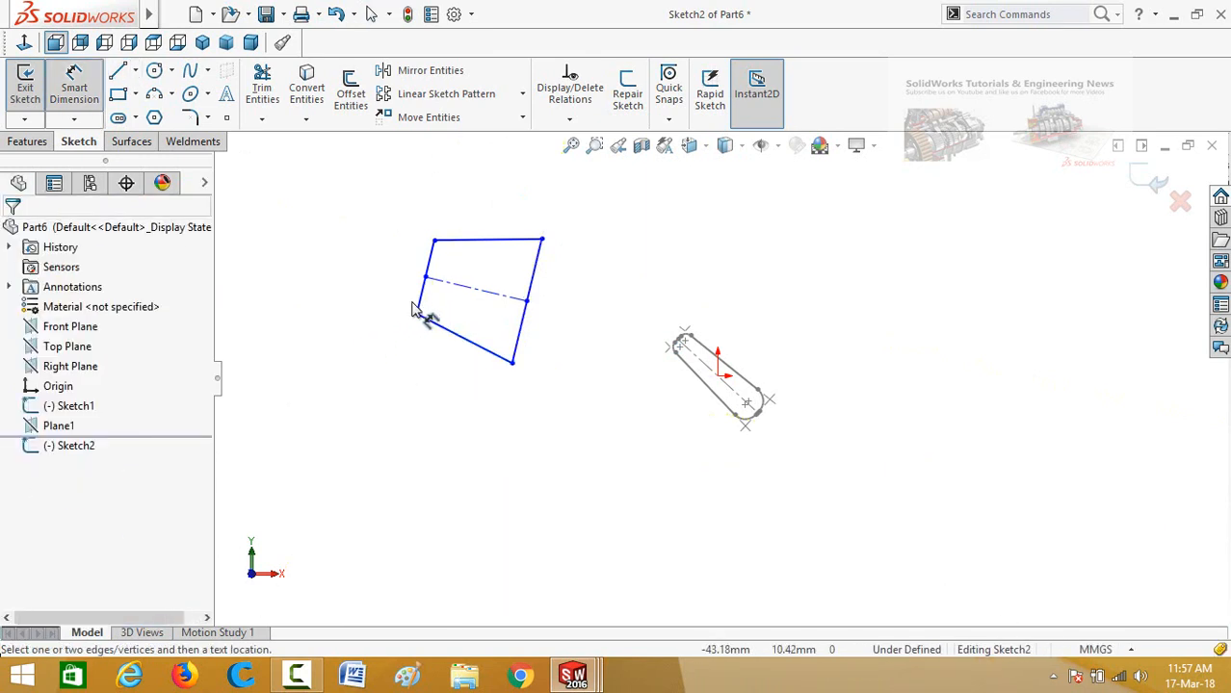
Step: Dimension the shorter end line of the tapered outline to 5 mm
left_click(419, 308)
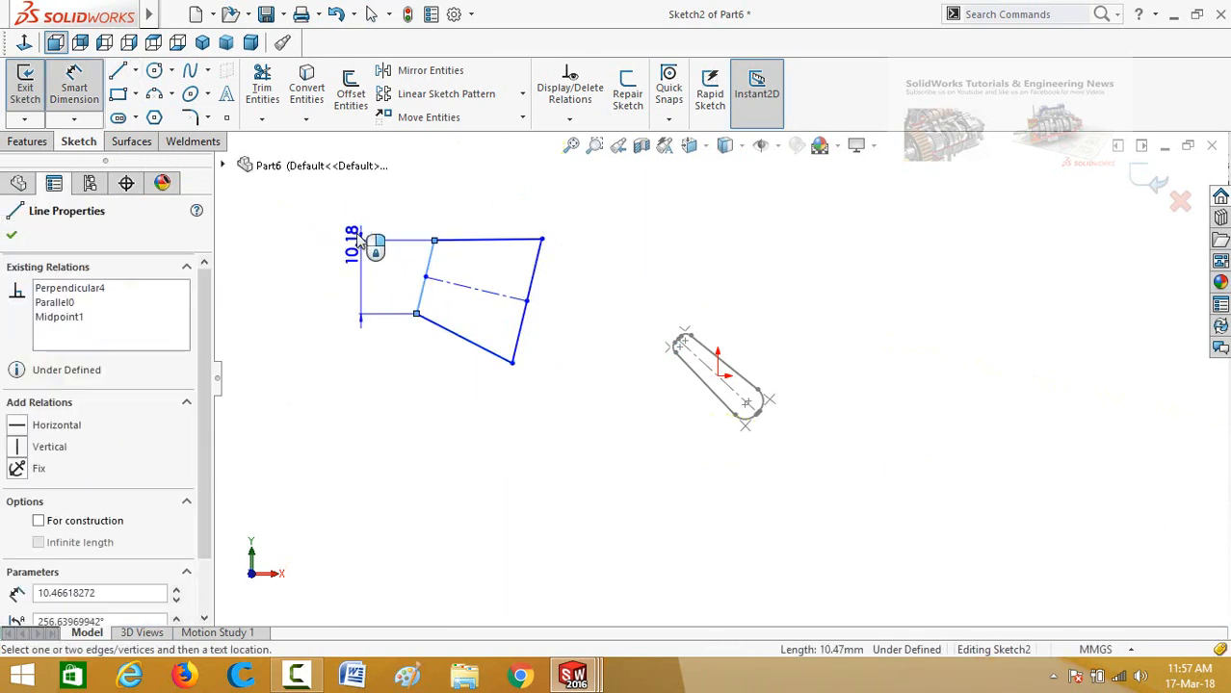
left_click(358, 239)
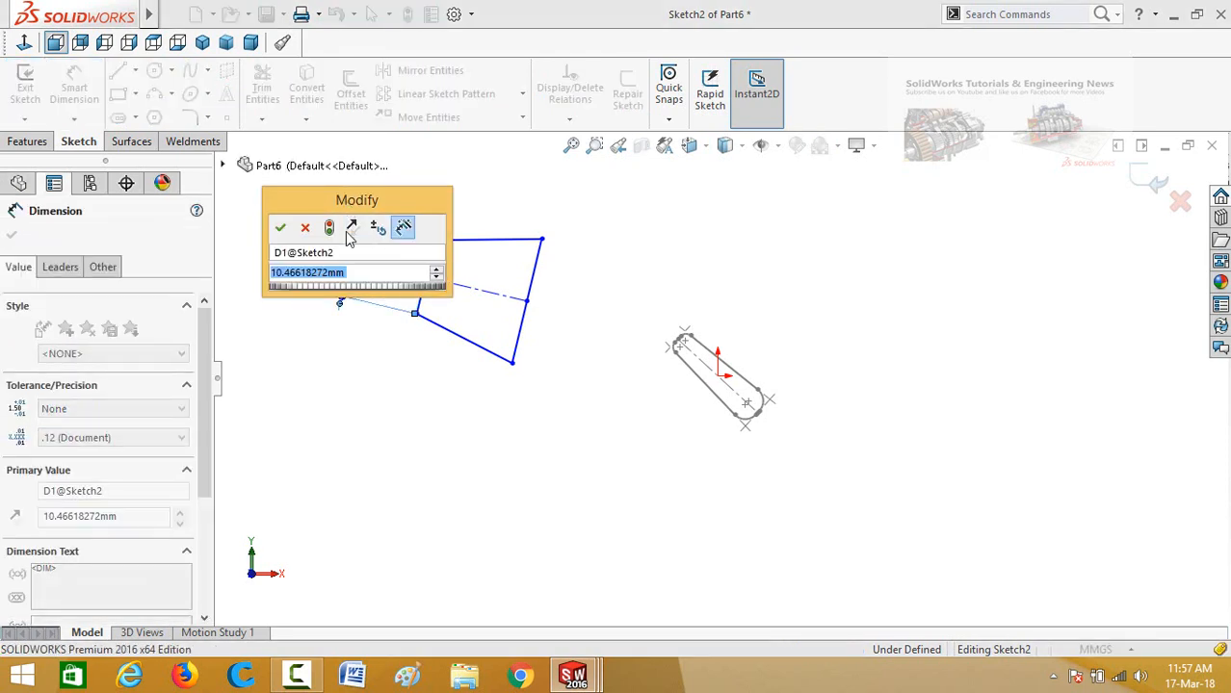
left_click_drag(348, 210, 351, 423)
type("5")
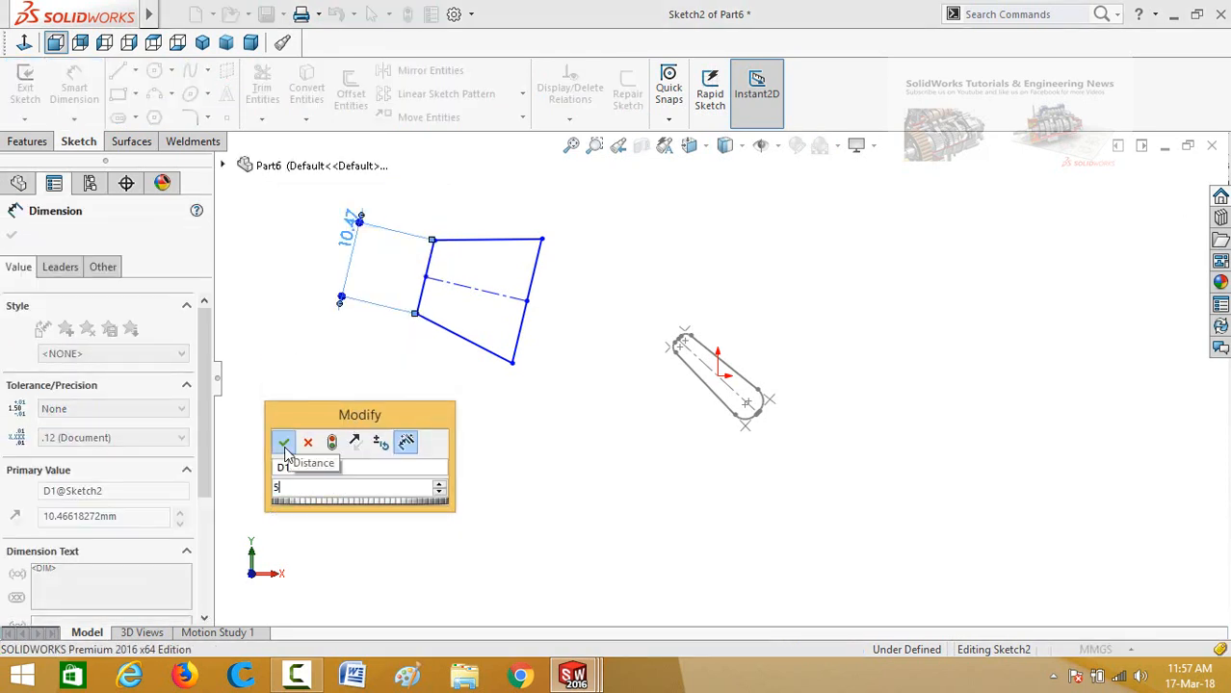
left_click(282, 442)
Step: Dimension the longer end line of the tapered outline to 8 mm
left_click(517, 354)
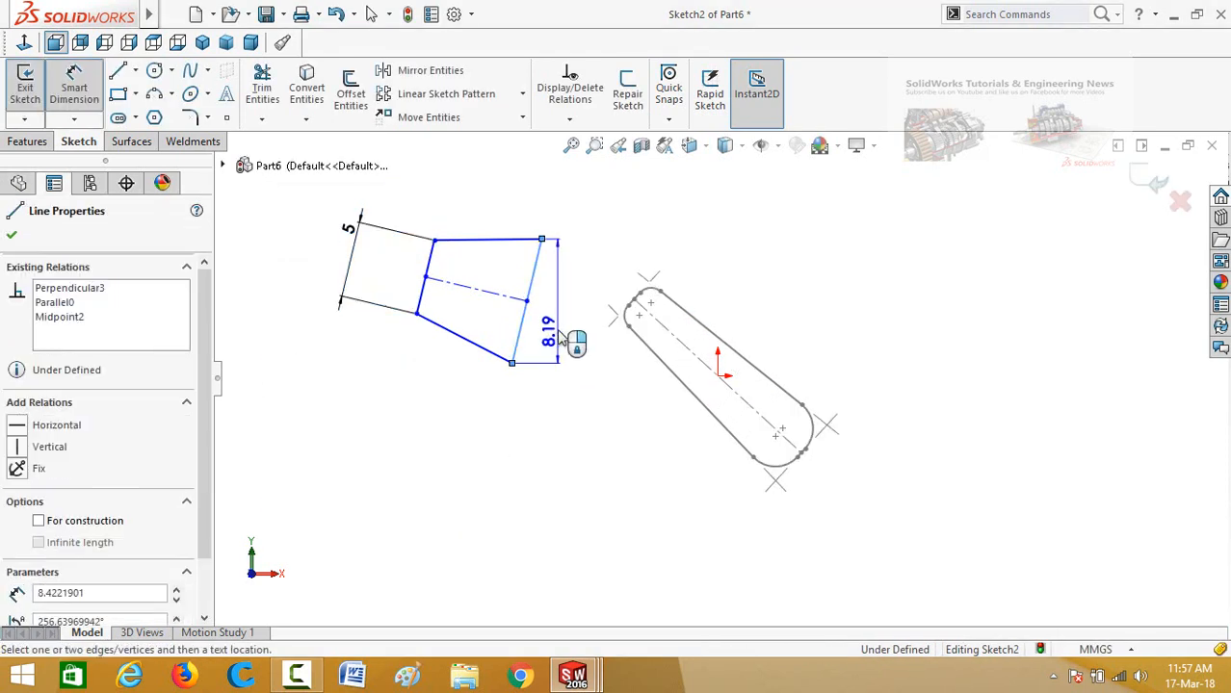
left_click(554, 378)
type("8")
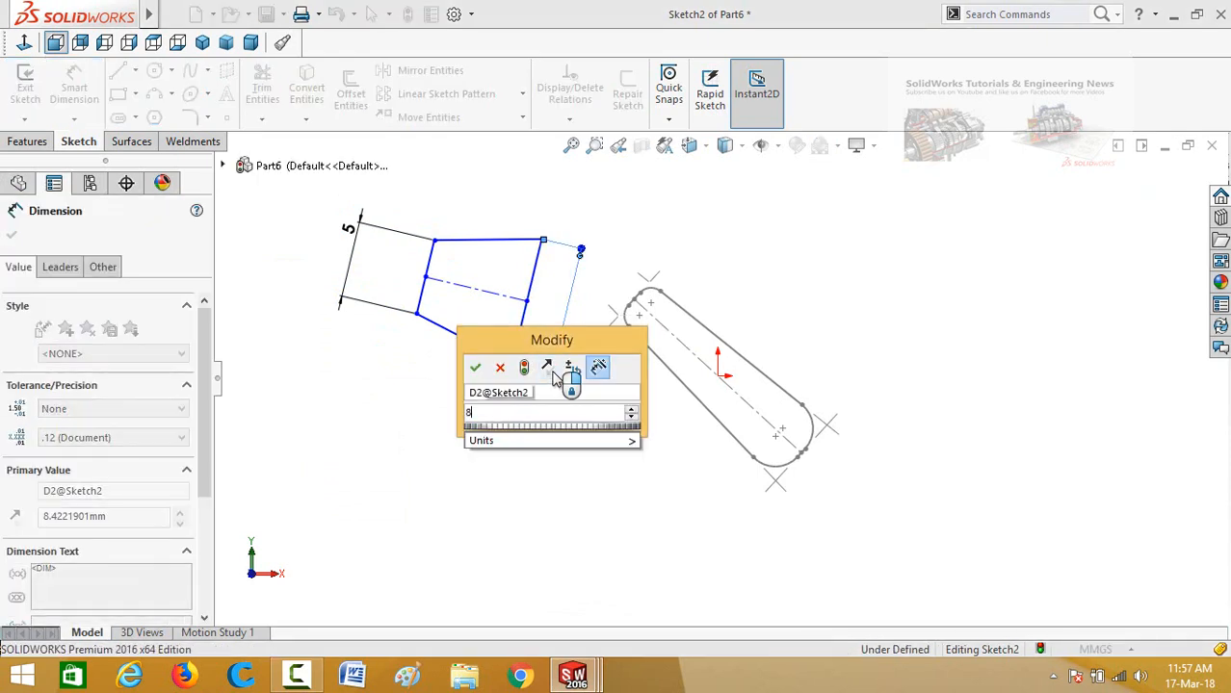
left_click(476, 368)
Step: Dimension the centerline between the two end lines to 40 mm
left_click(472, 289)
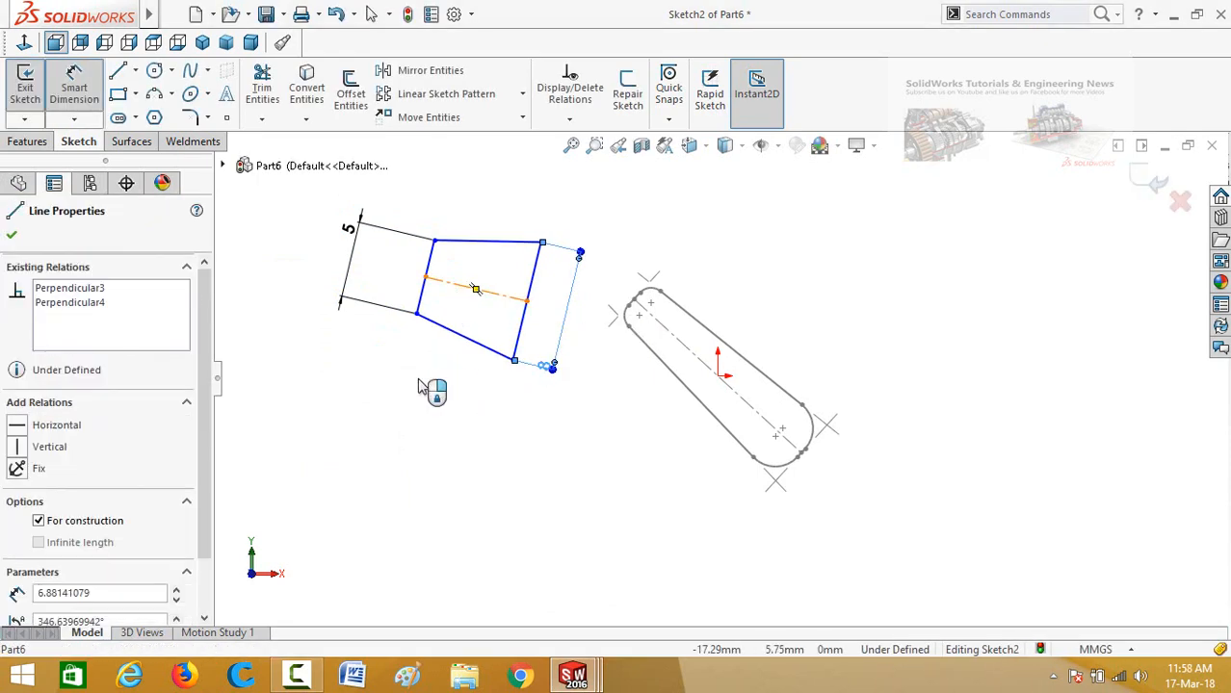
left_click(406, 390)
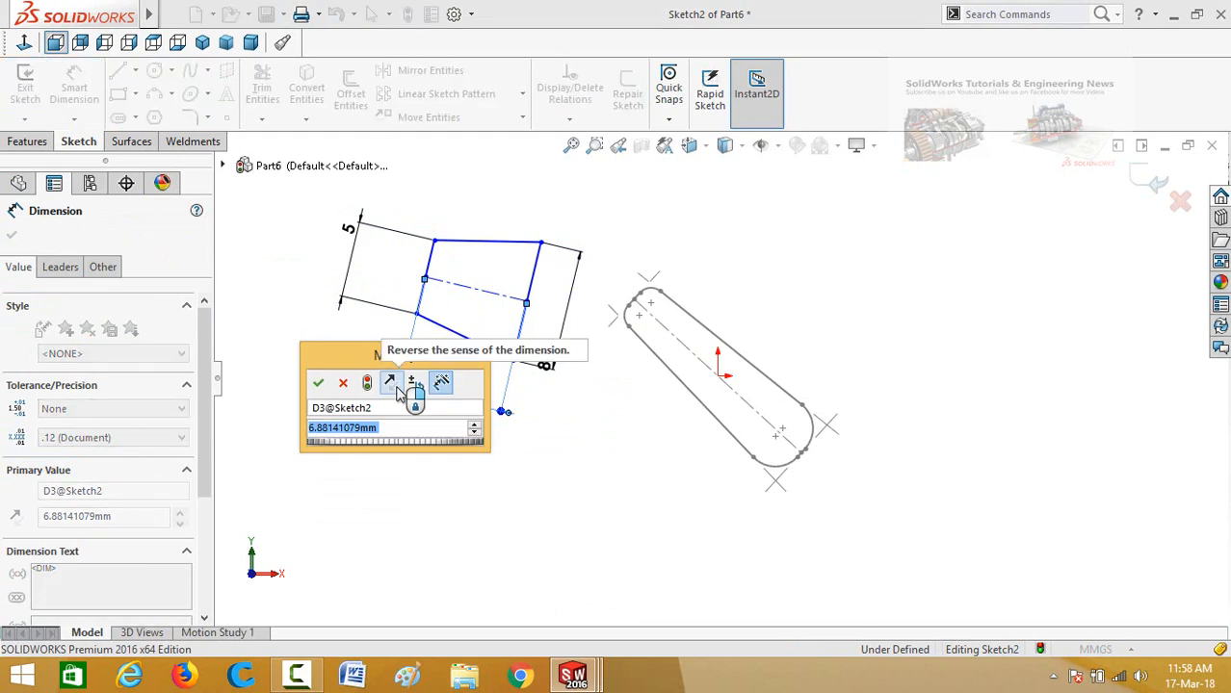
type("40")
key("Return")
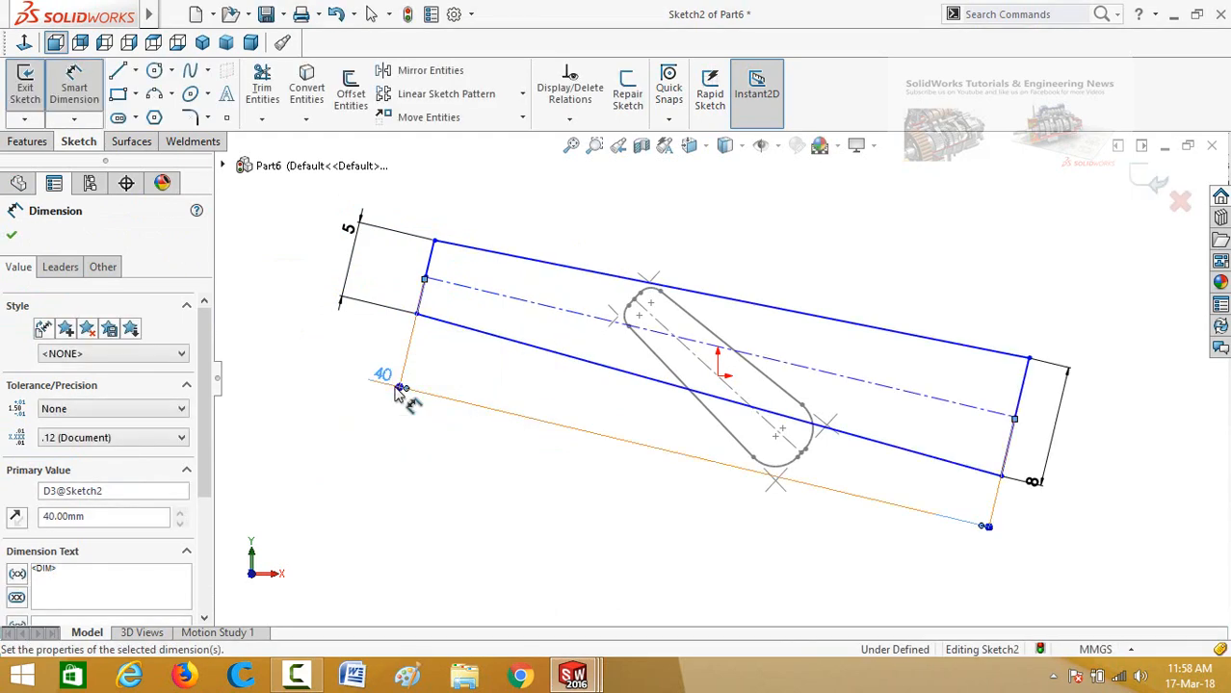
scroll(588, 412, "up", 4)
key("Escape")
scroll(825, 442, "down", 4)
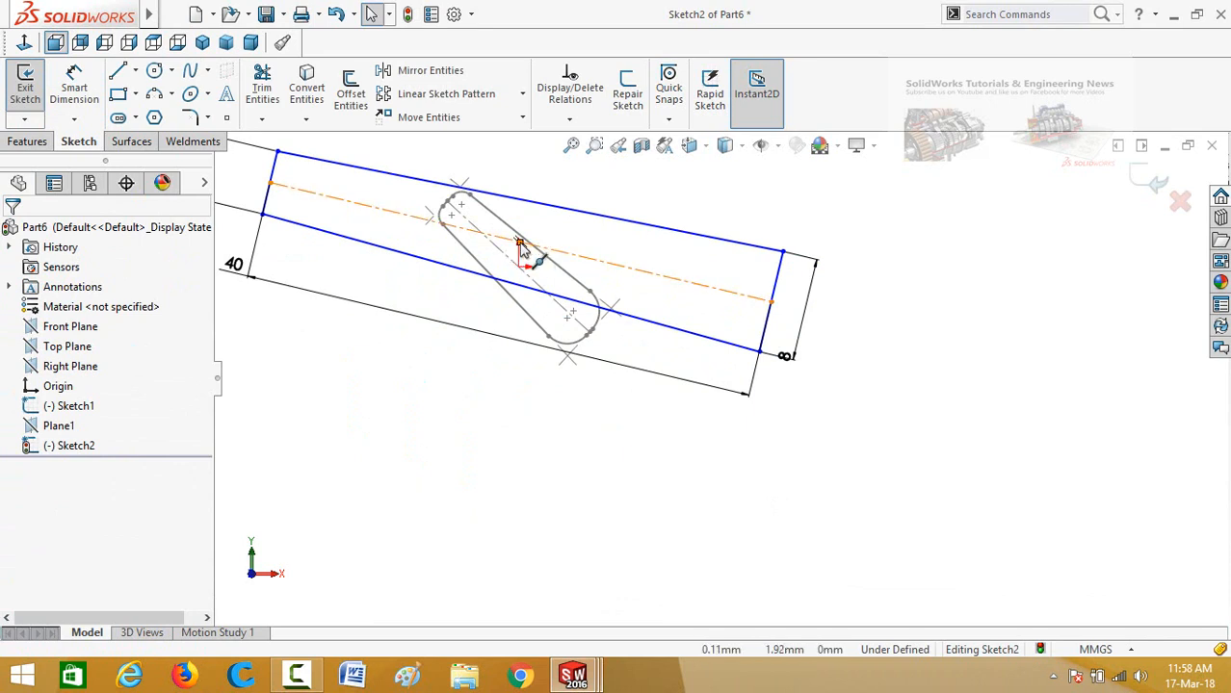
Step: Make the midpoint of the tapered outline's centerline coincident with the origin
left_click(521, 248)
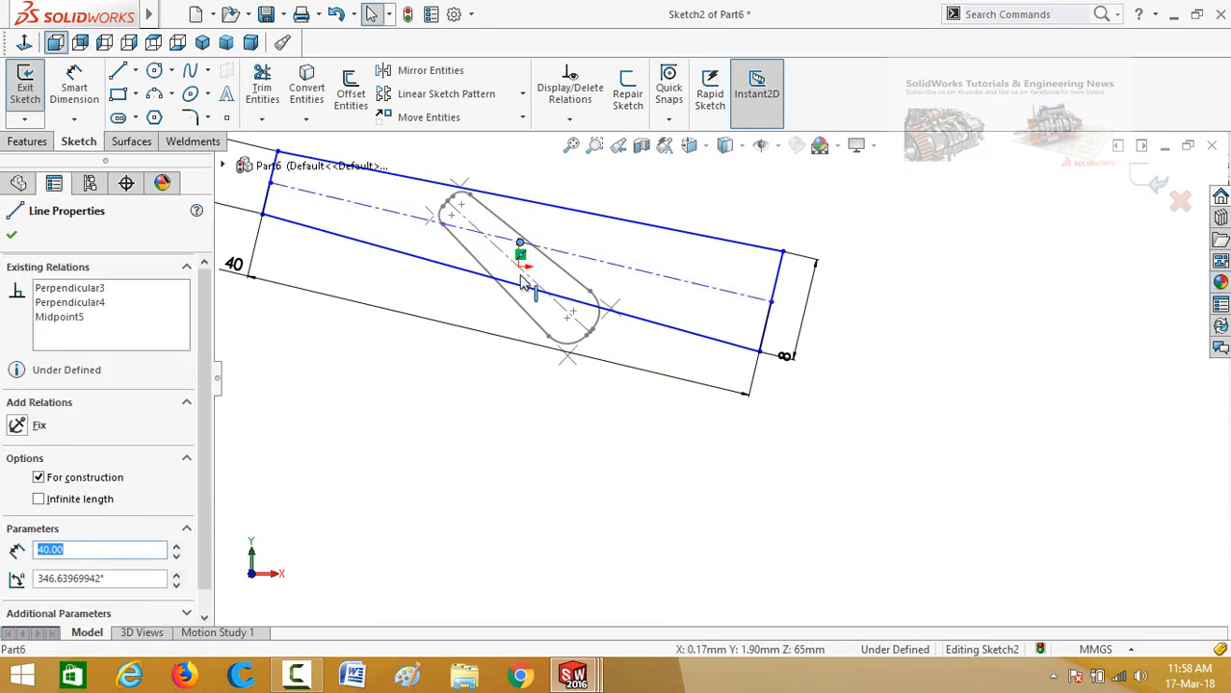
left_click(519, 269, "ctrl")
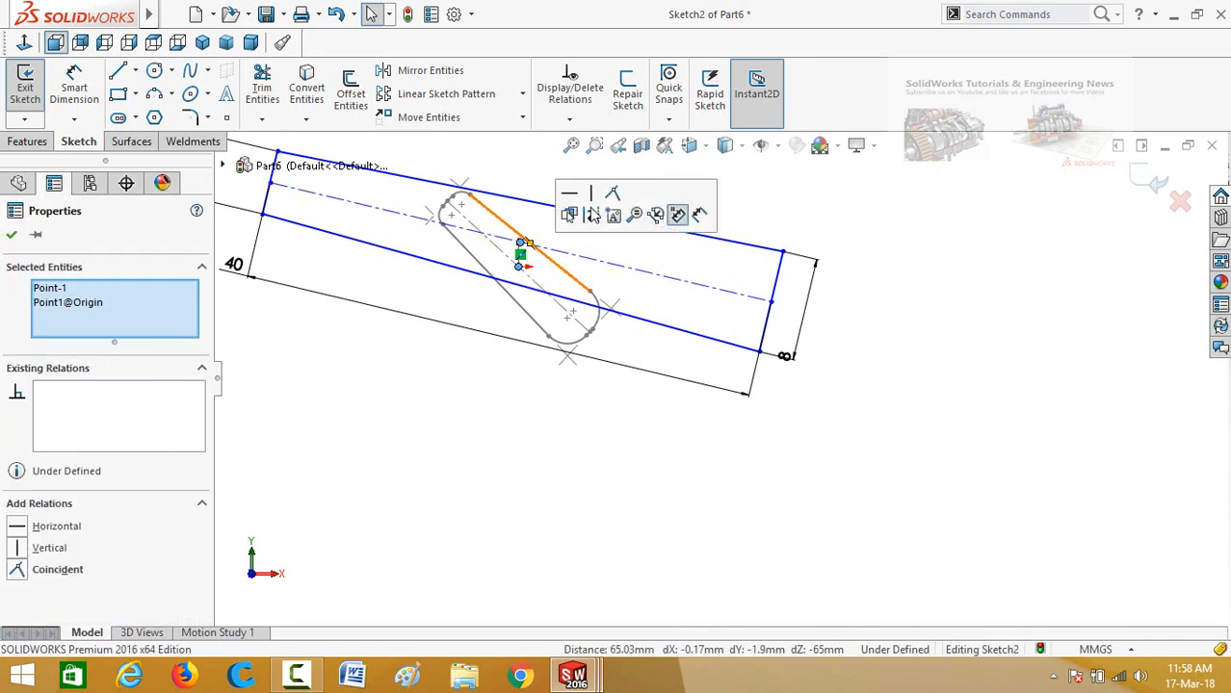
left_click(611, 197)
left_click(621, 461)
scroll(700, 432, "up", 3)
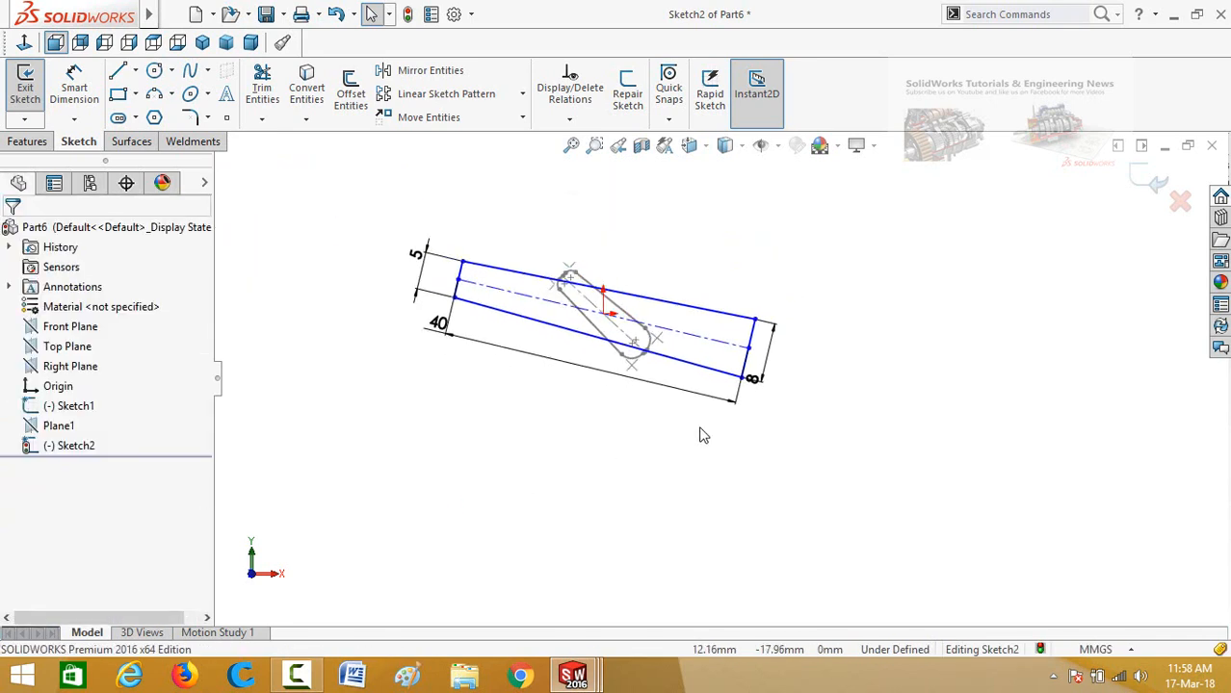
Step: Move the 8 mm dimension clear of the outline and swing the tapered profile about the origin to a steep slant
left_click(744, 384)
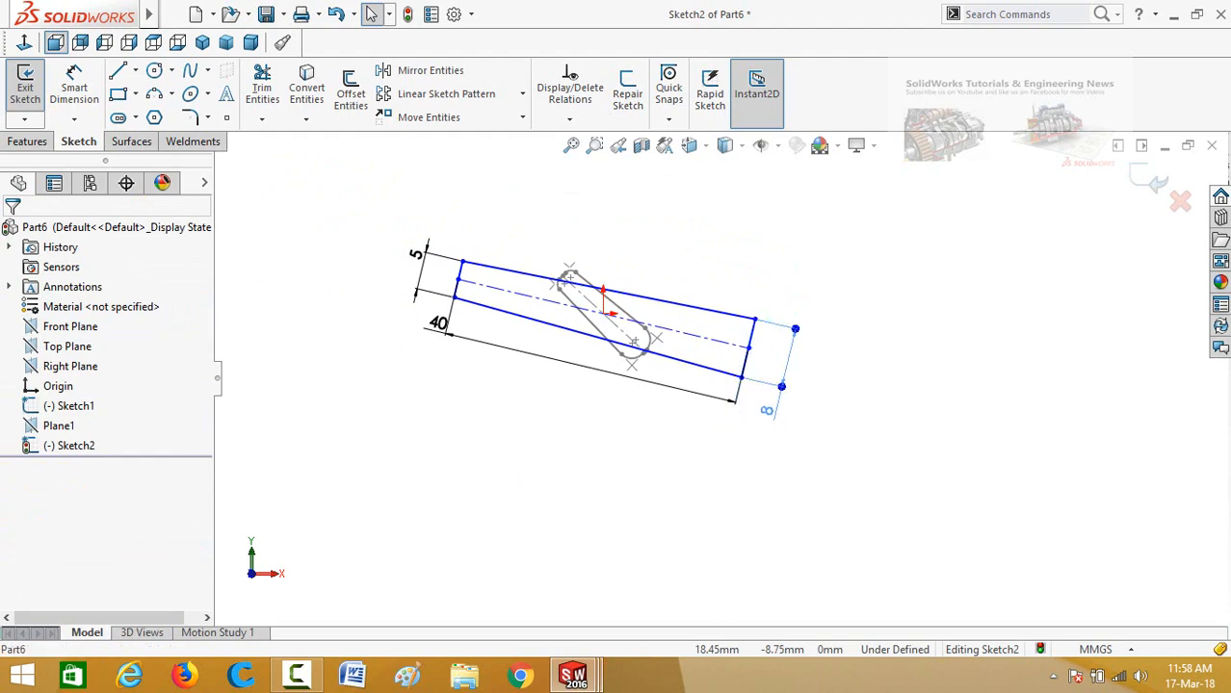
left_click(702, 471)
mouse_move(743, 384)
left_mouse_down()
mouse_move(709, 456)
mouse_move(648, 478)
mouse_move(410, 496)
mouse_move(443, 504)
left_mouse_up()
Step: Dimension the angle between the small profile's centerline and the new profile's centerline to 140 degrees
right_click_drag(442, 503, 446, 416)
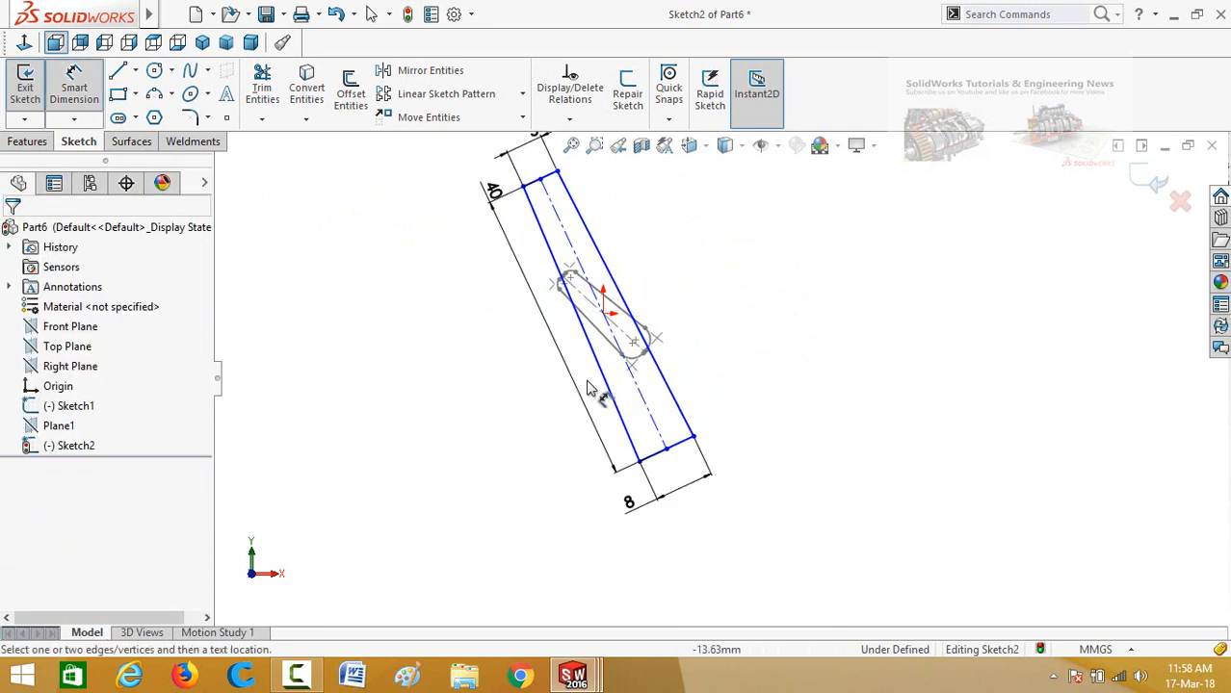
scroll(602, 337, "down", 1)
left_click(641, 332)
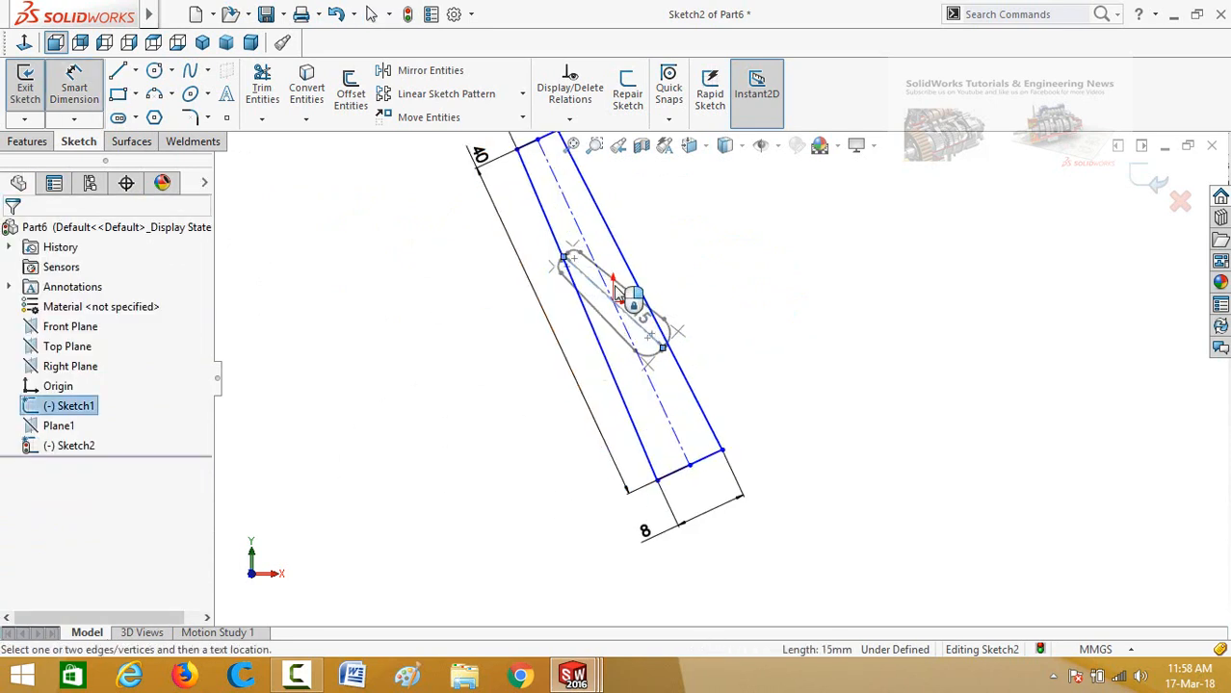
key("Escape")
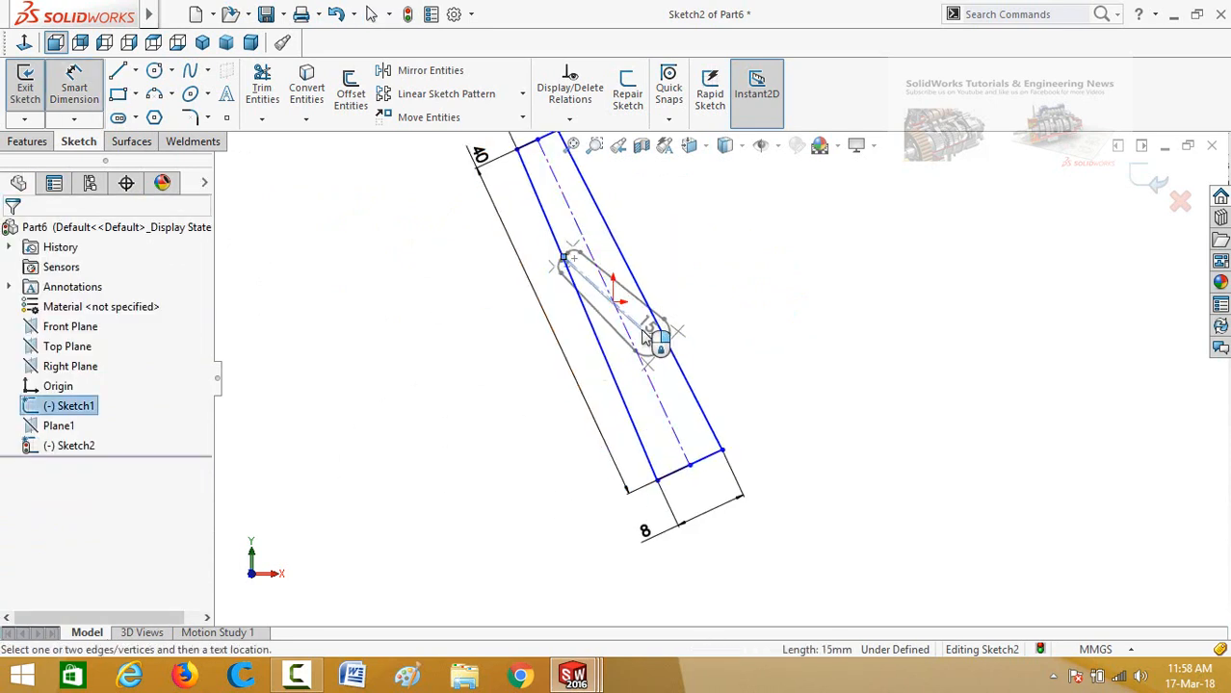
left_click(583, 237)
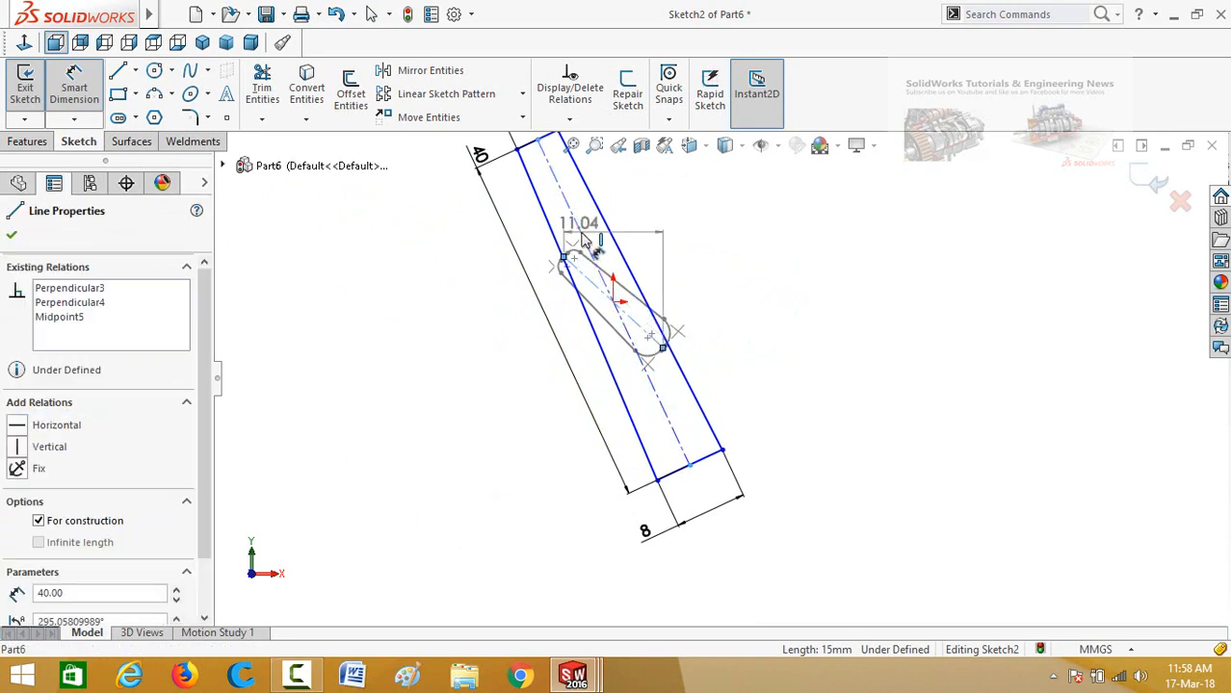
left_click(660, 241)
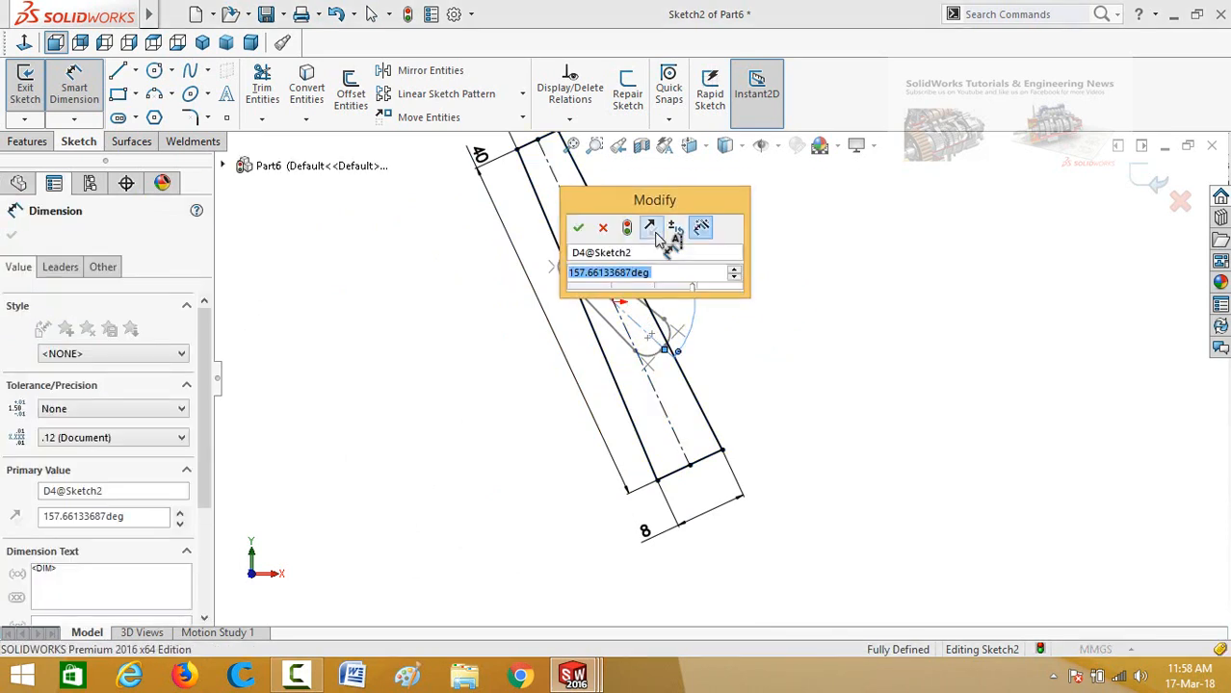
type("140")
key("Return")
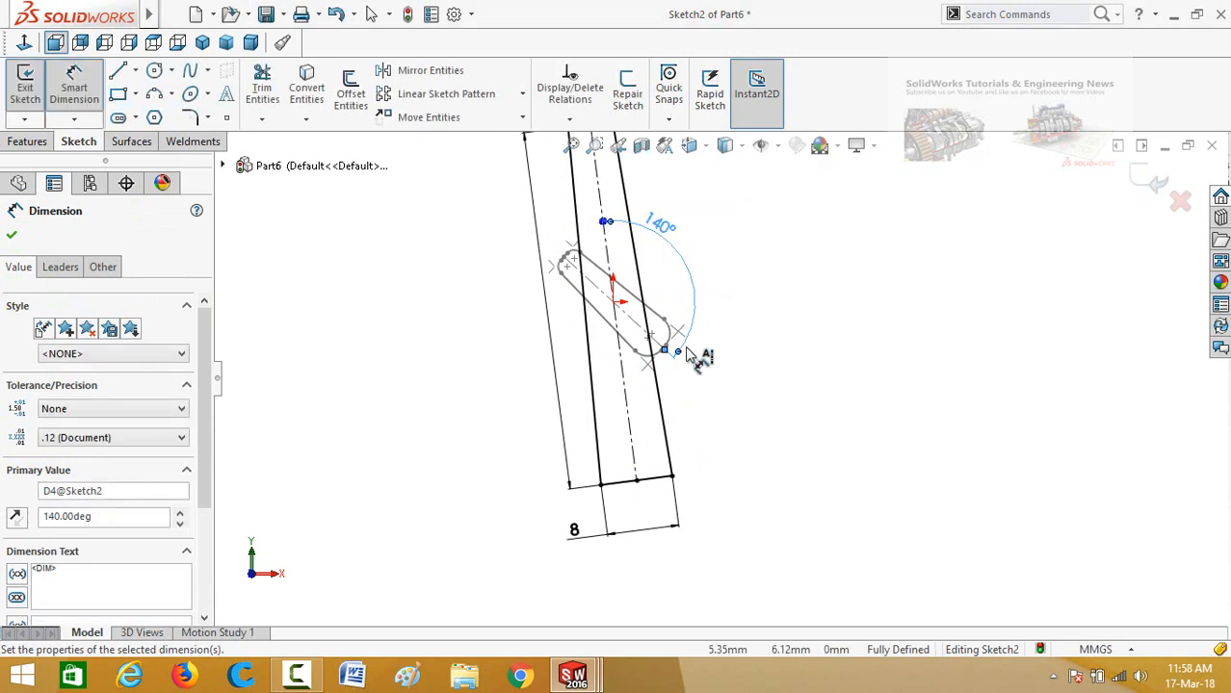
key("f")
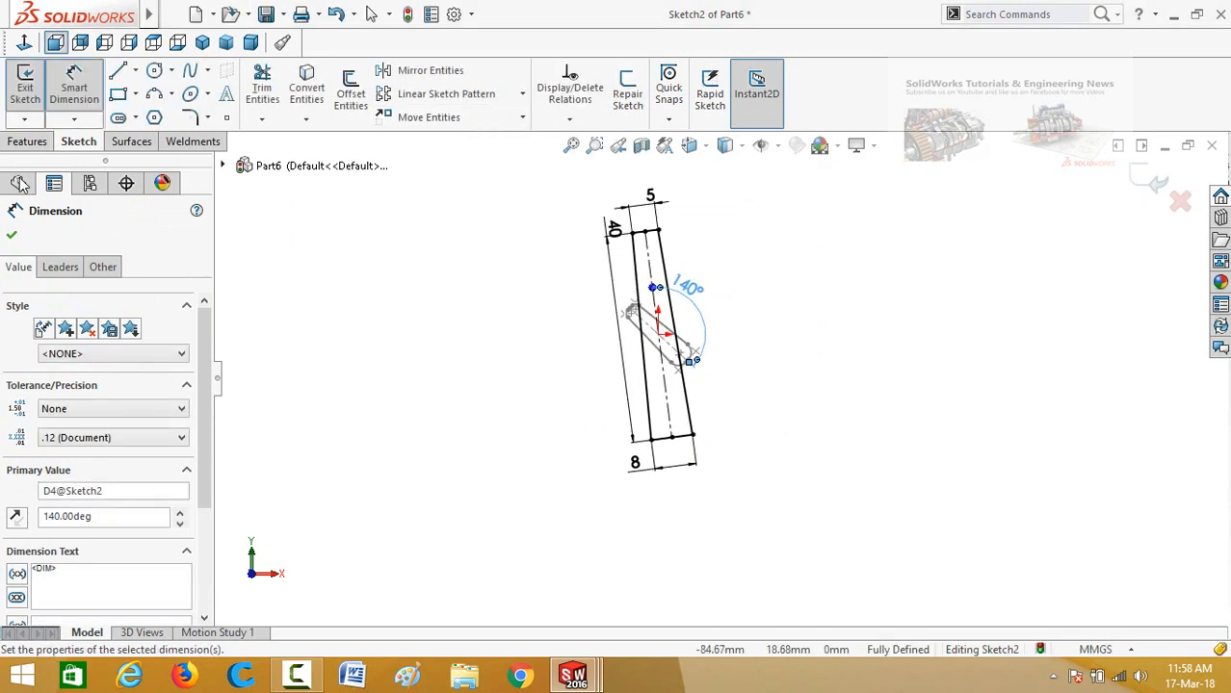
left_click(12, 236)
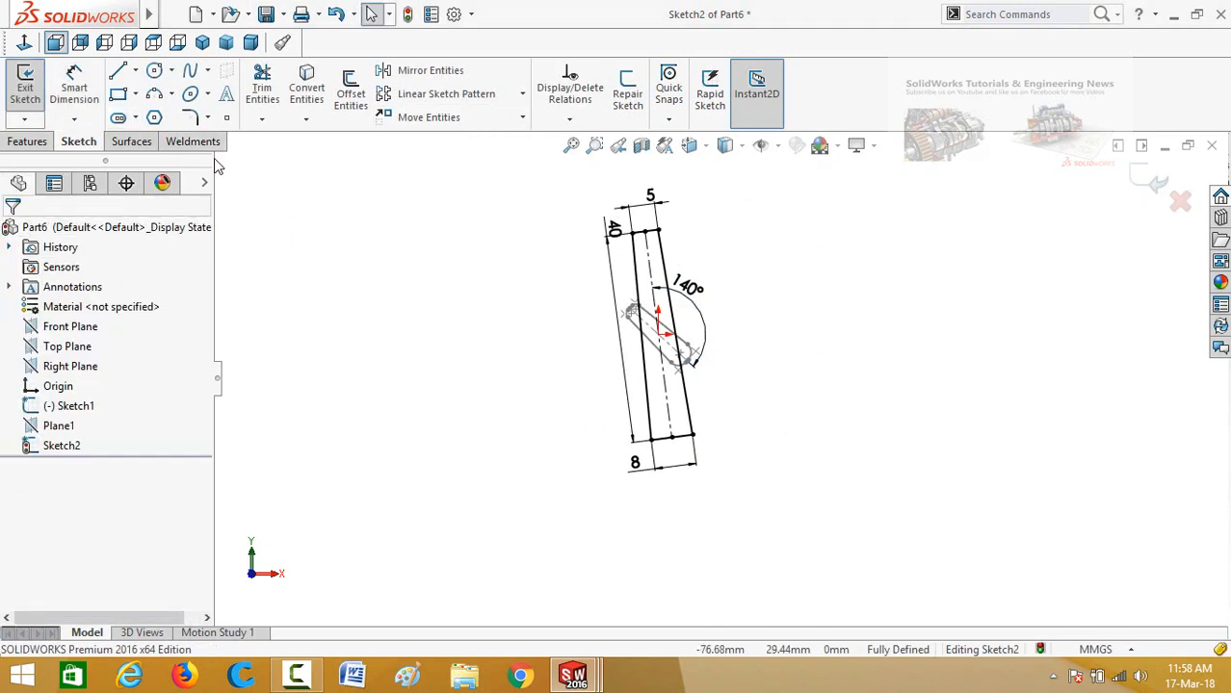
Step: Fillet both corners of the profile's 5 mm end with a 2 mm radius
left_click(190, 118)
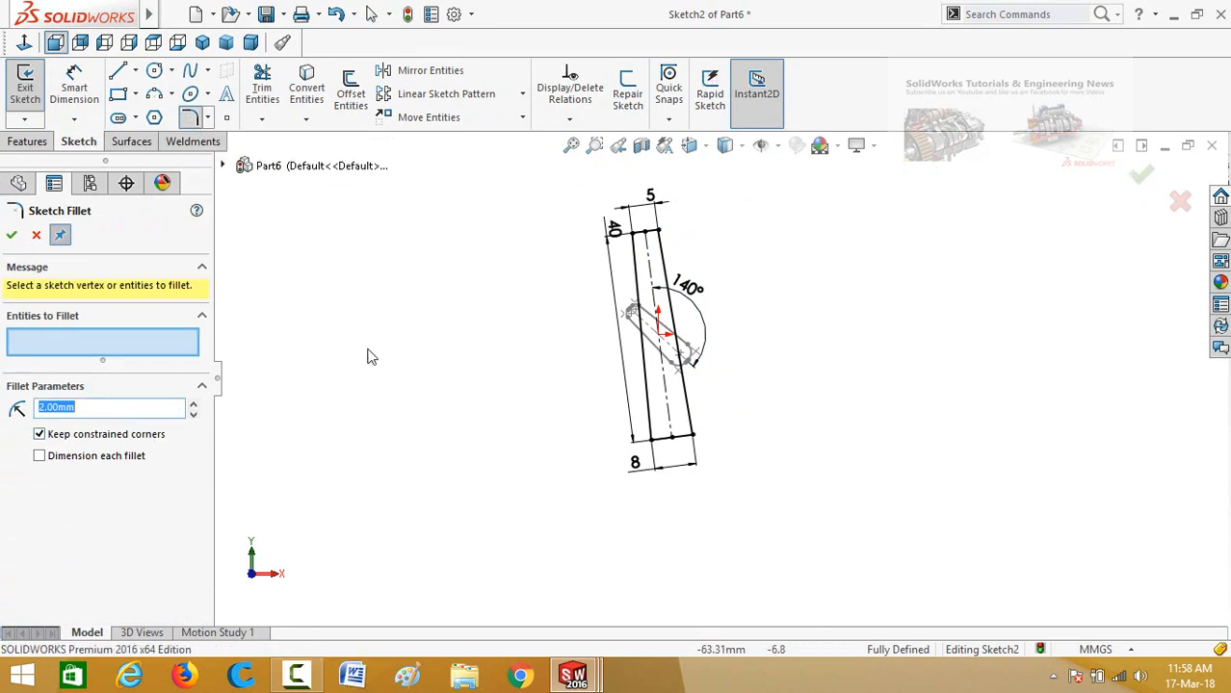
scroll(664, 270, "down", 4)
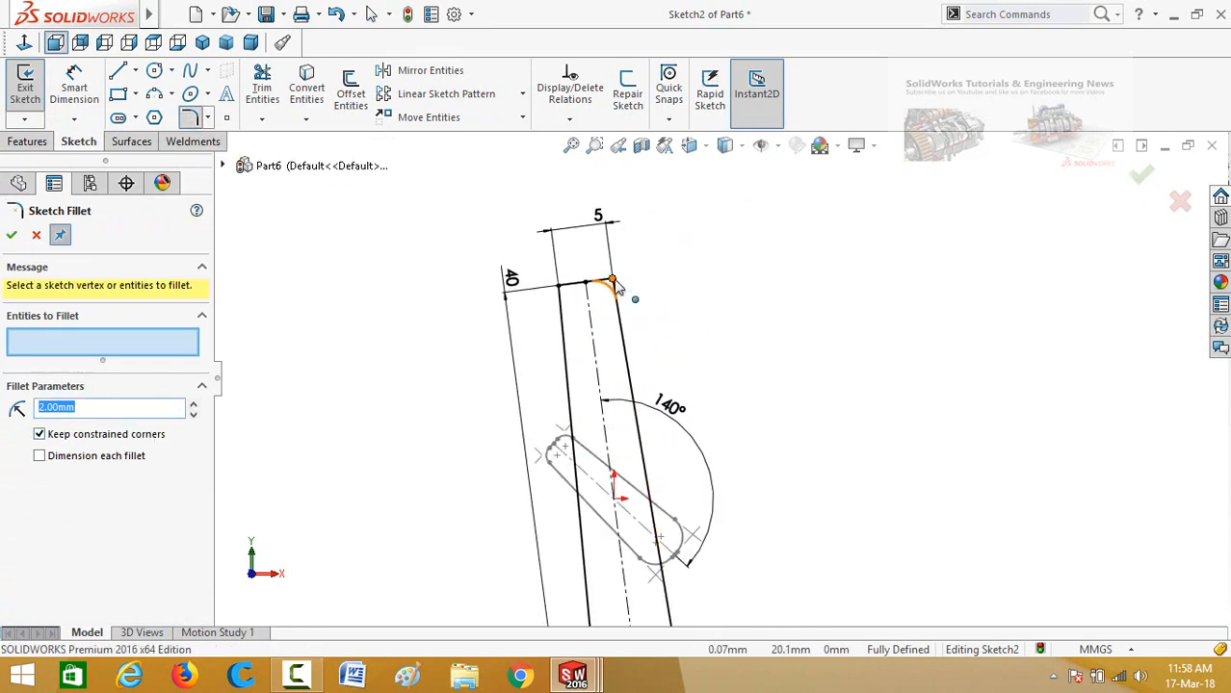
left_click(614, 287)
left_click(652, 352)
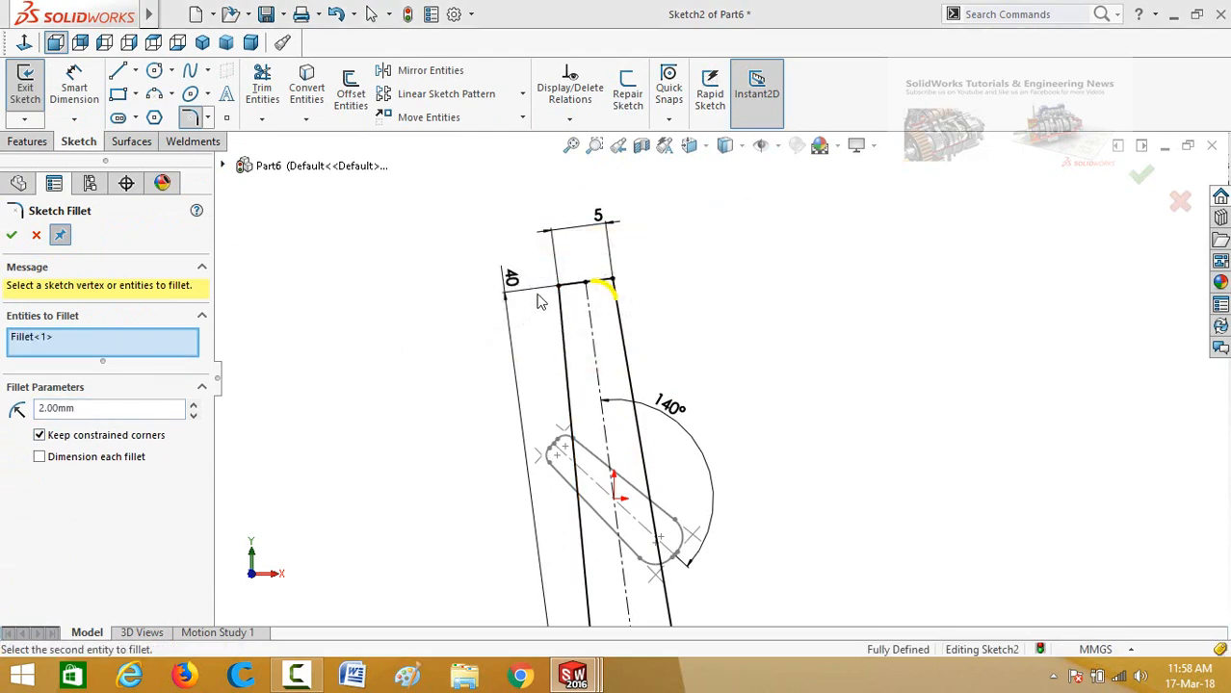
left_click(562, 292)
left_click(651, 358)
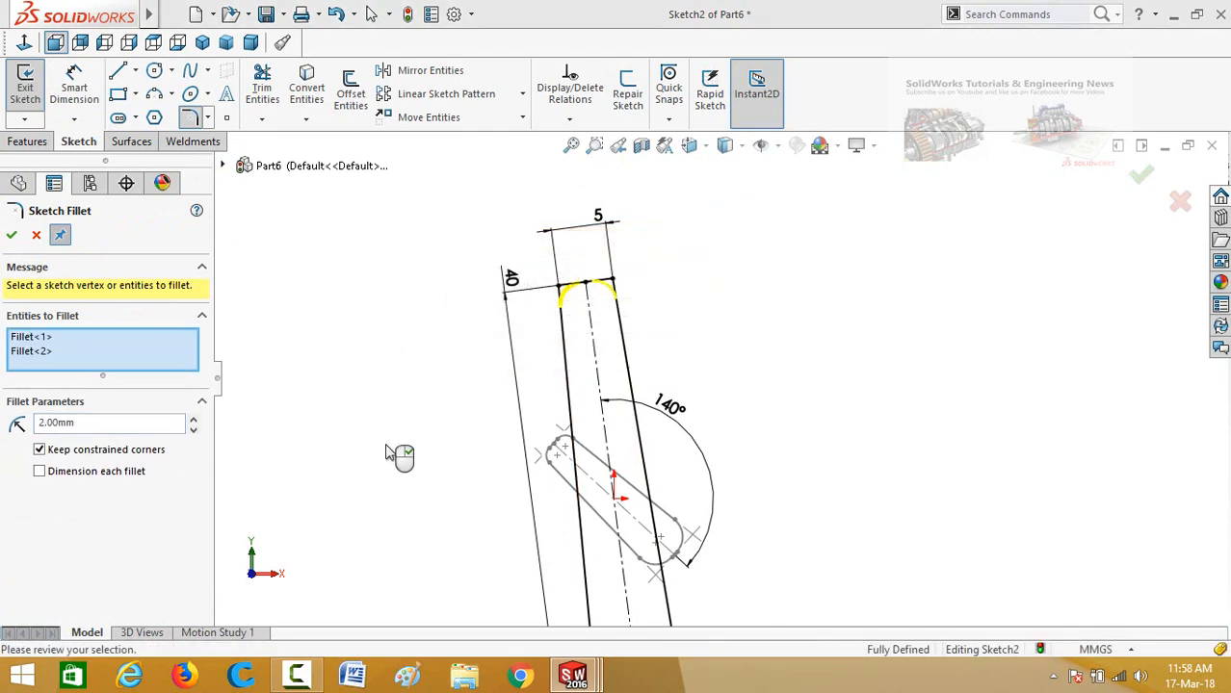
key("f")
left_click(11, 237)
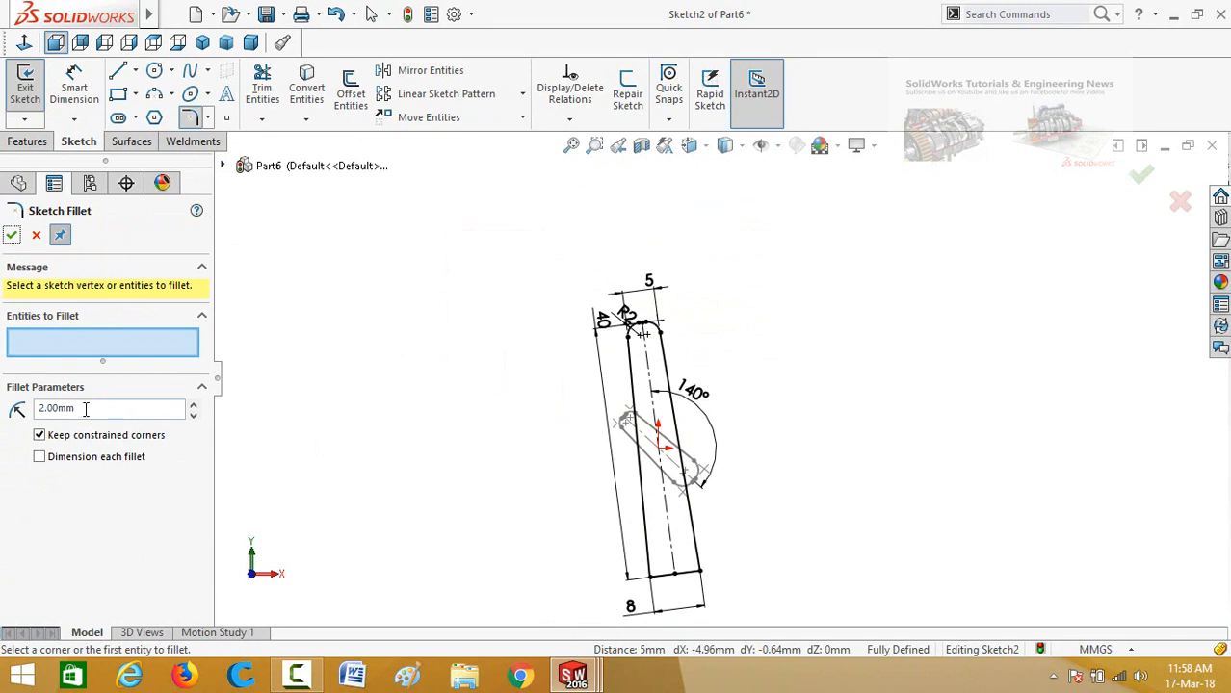
Step: Fillet both corners of the profile's 8 mm end with a 3 mm radius and finish the Sketch Fillet command
scroll(646, 509, "up", 3)
scroll(714, 491, "down", 2)
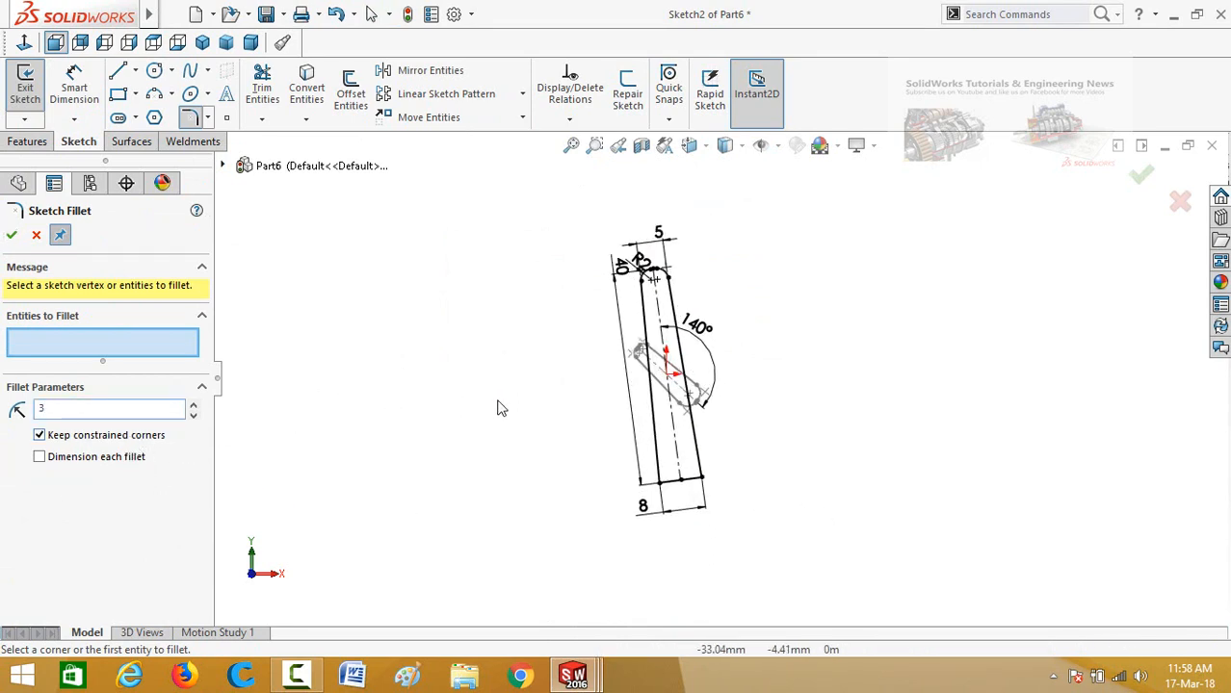
scroll(722, 484, "down", 1)
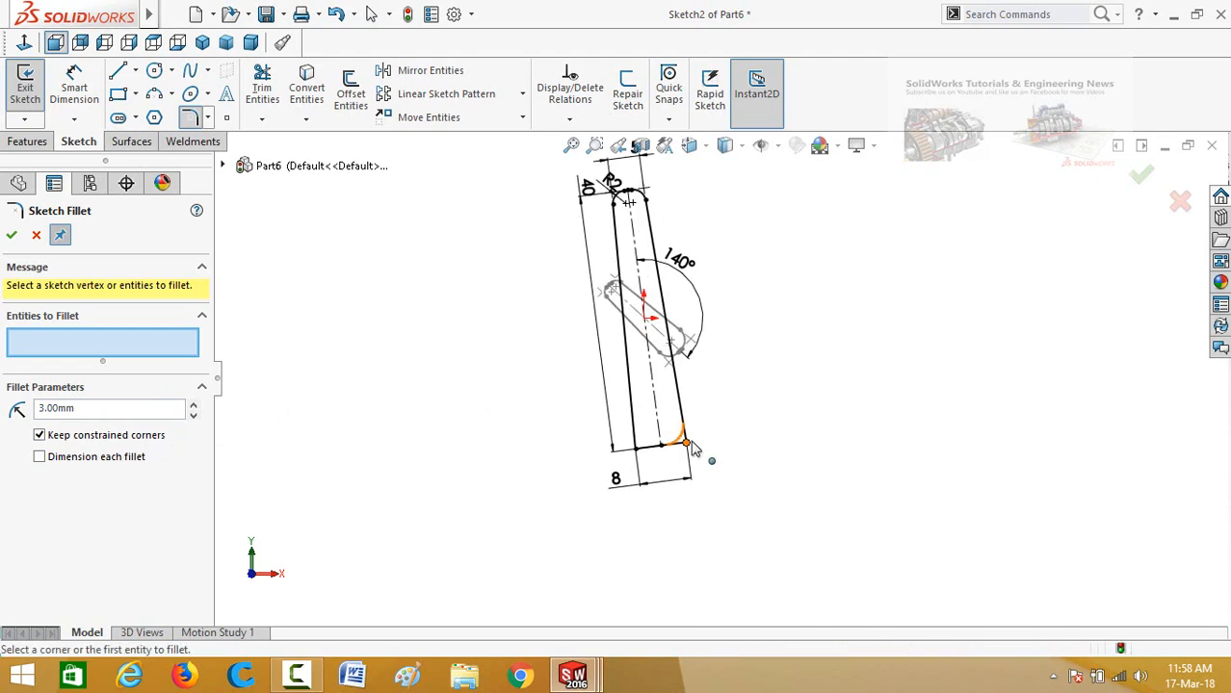
left_click(687, 445)
left_click(660, 353)
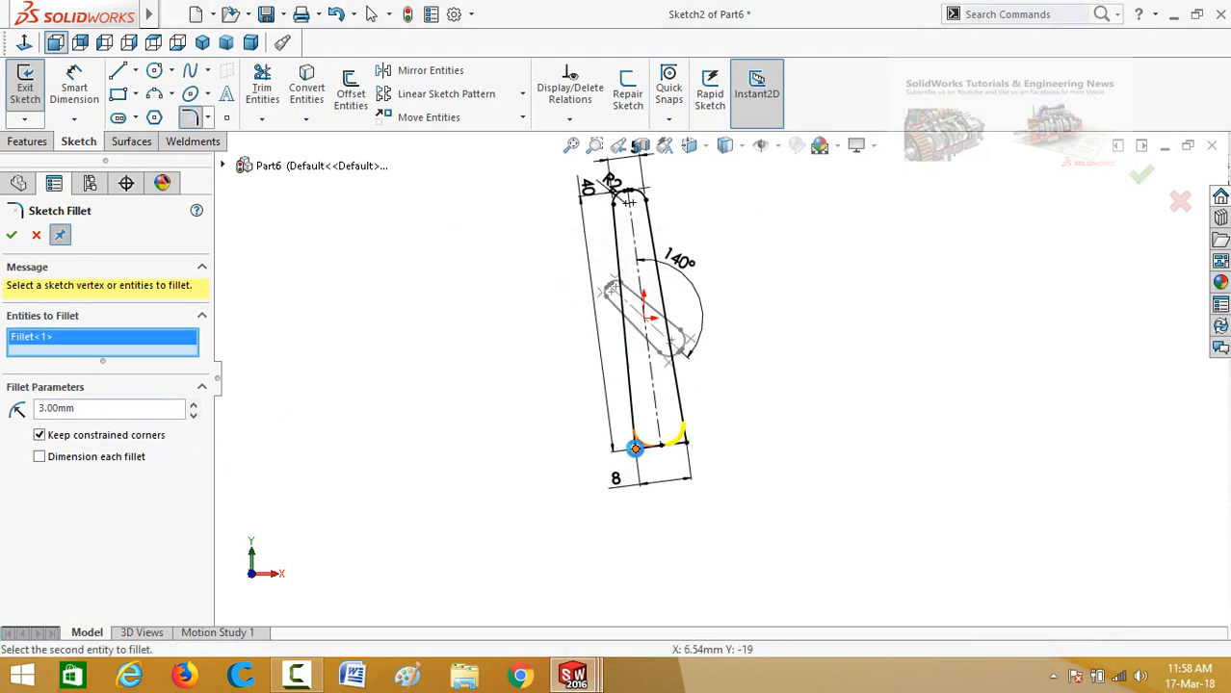
left_click(634, 446)
left_click(660, 352)
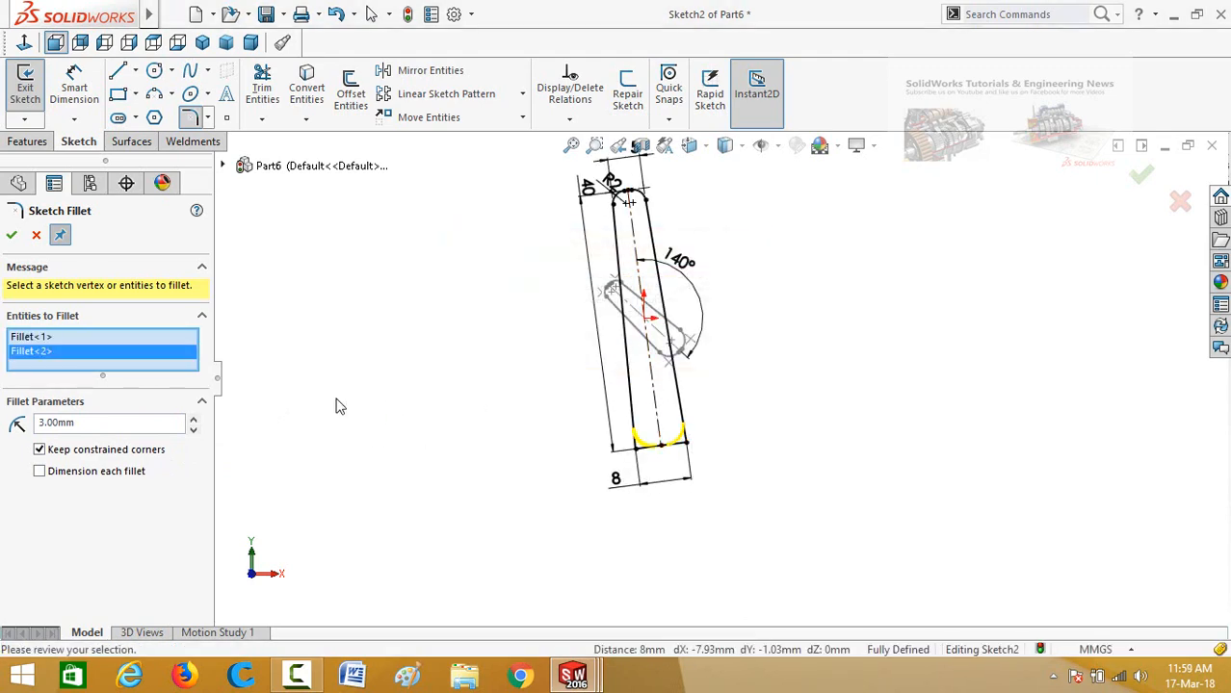
left_click(10, 236)
left_click(11, 236)
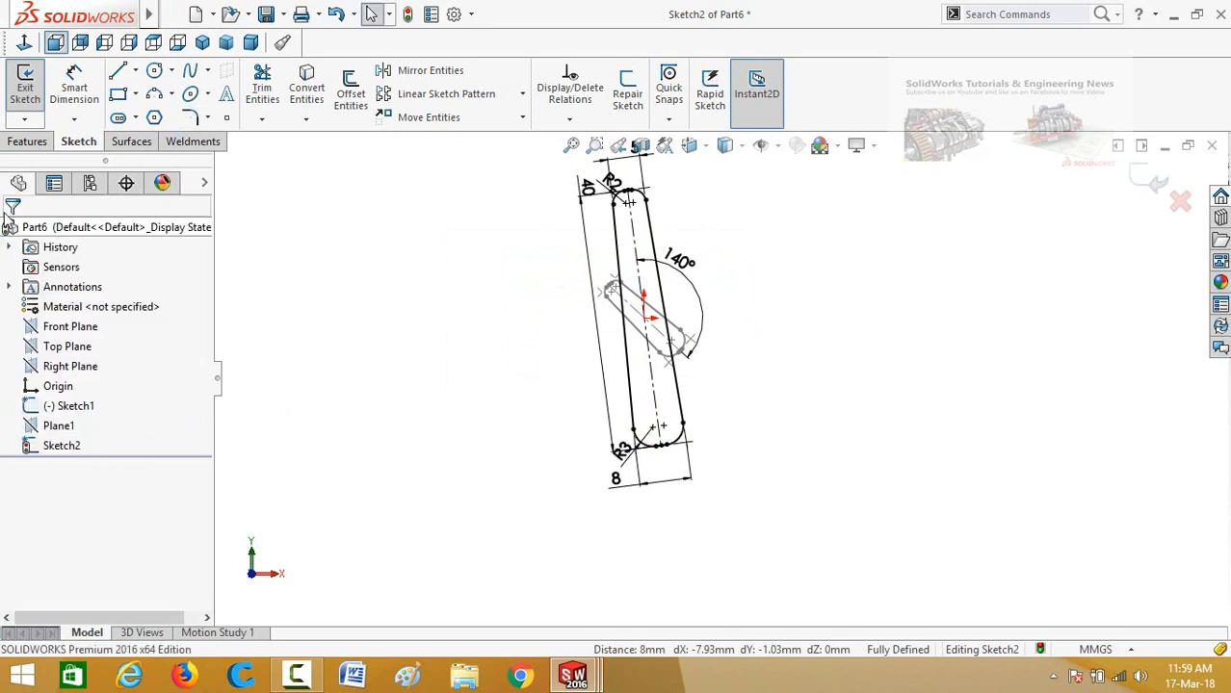
Step: Exit the sketch and create a lofted boss from the small tapered profile to the large one, using matching corner points
left_click(27, 144)
key("z")
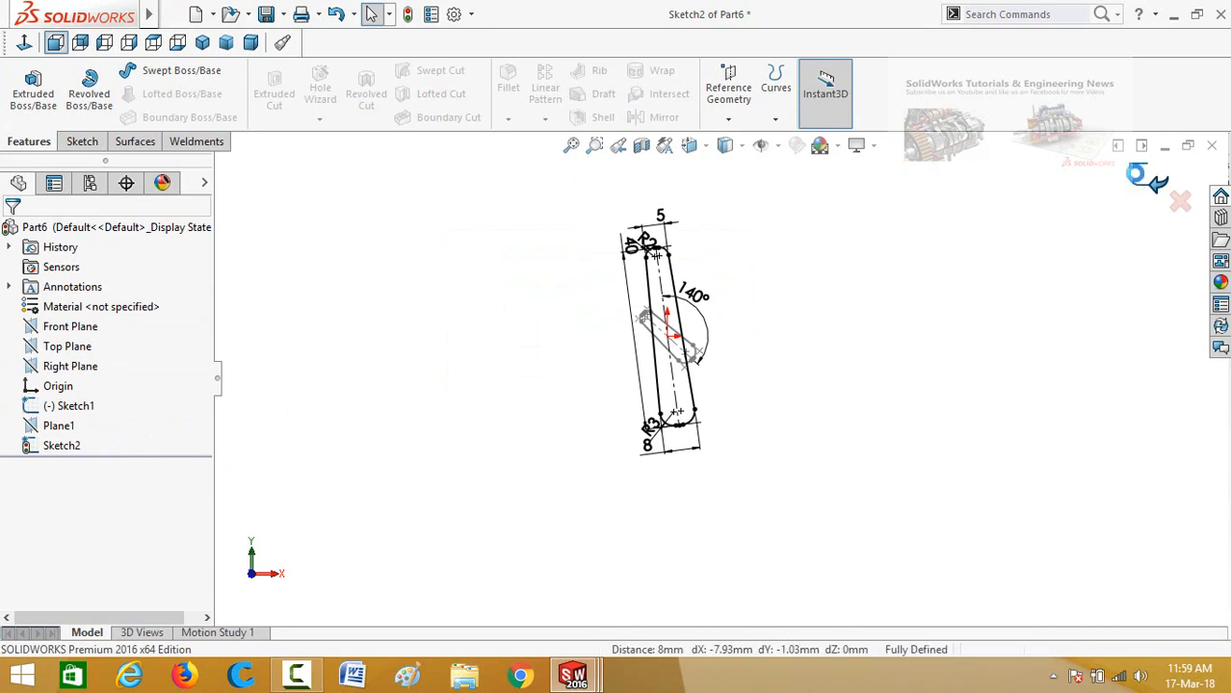
mouse_move(806, 400)
middle_mouse_down()
mouse_move(771, 394)
mouse_move(773, 414)
middle_mouse_up()
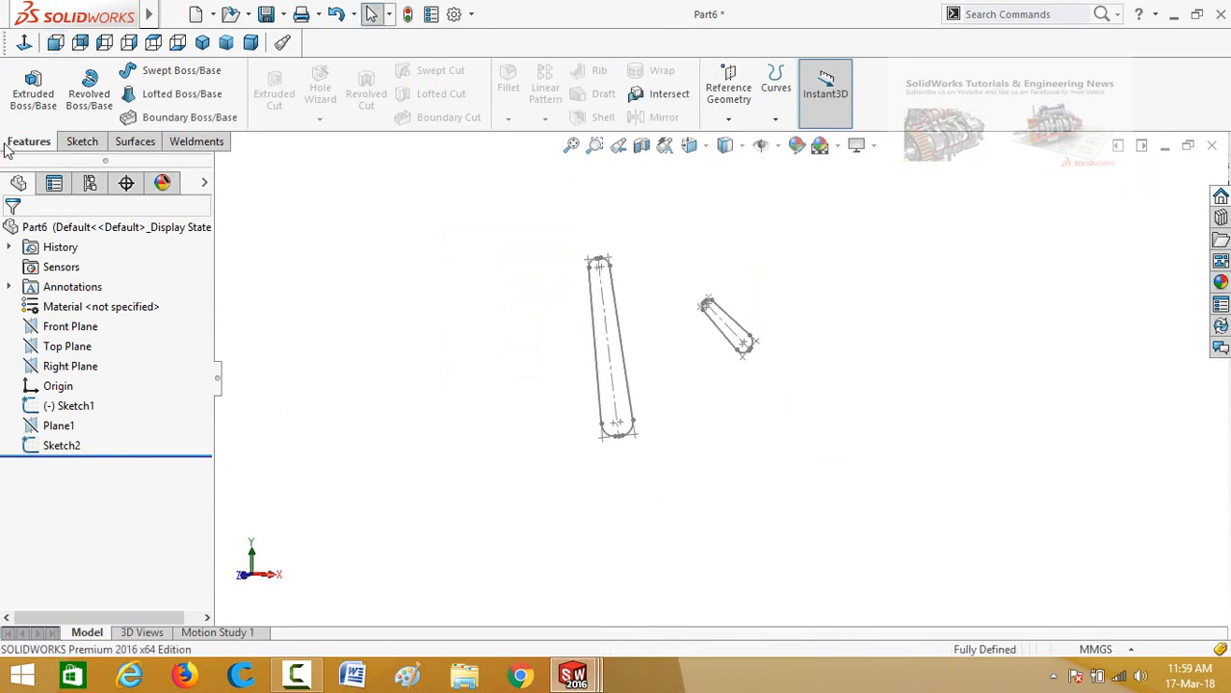
left_click(154, 93)
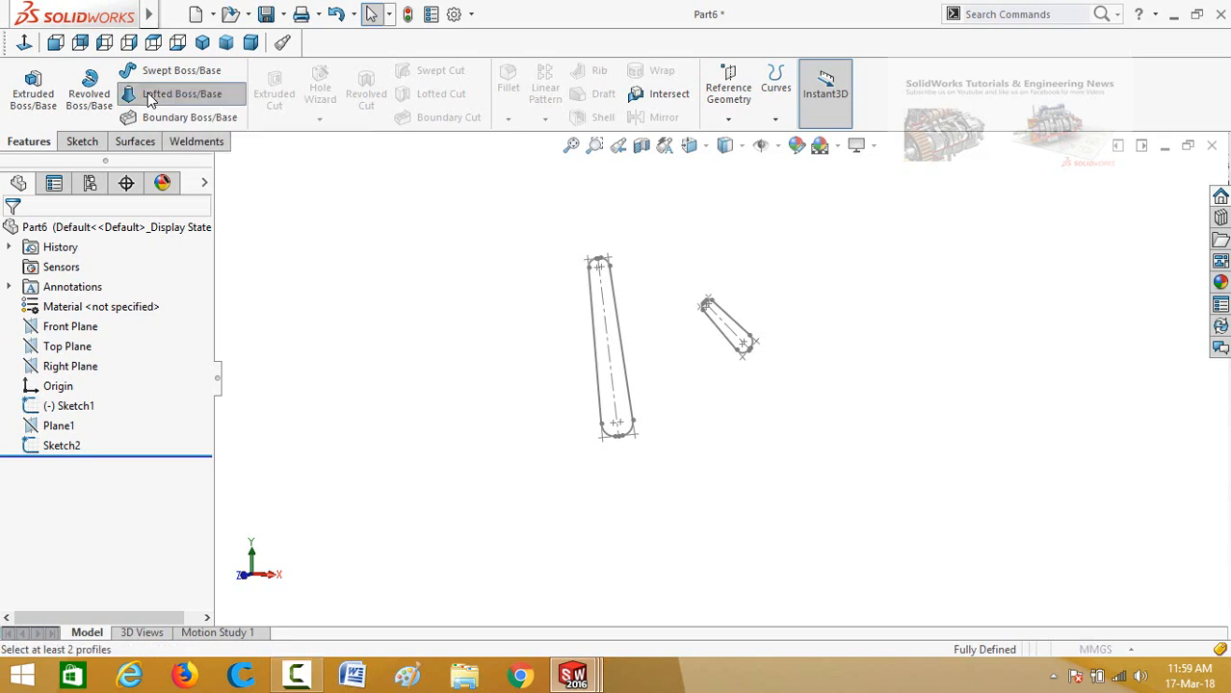
scroll(775, 343, "down", 4)
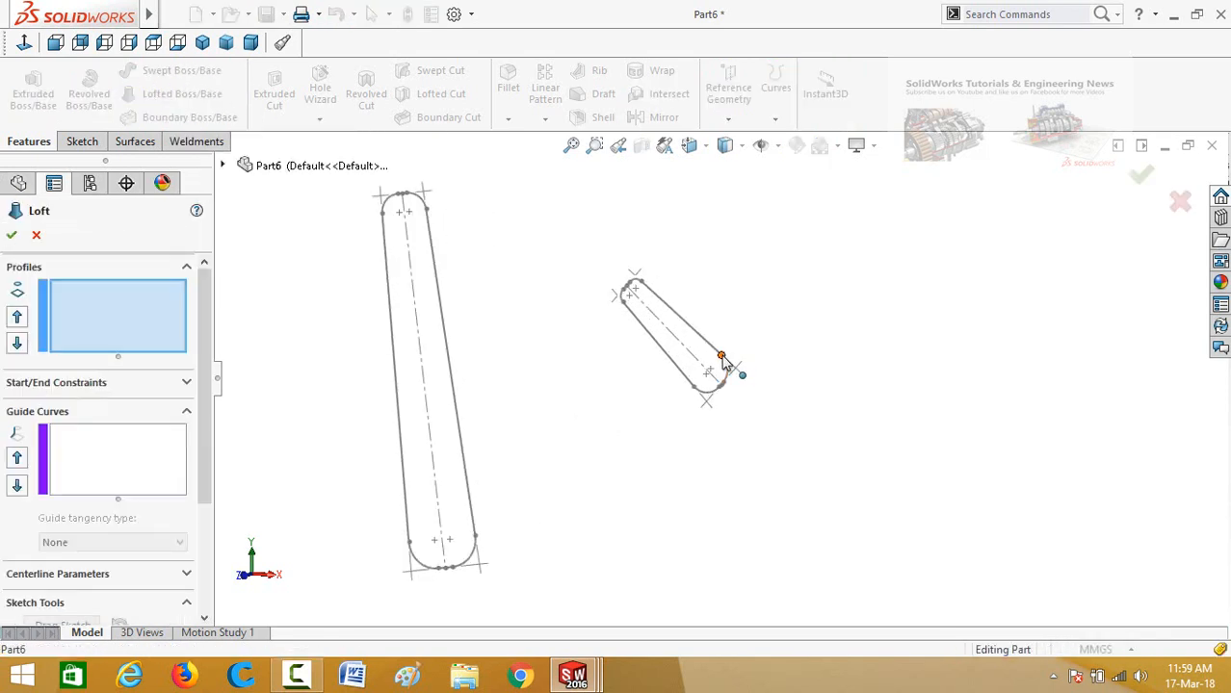
left_click(721, 359)
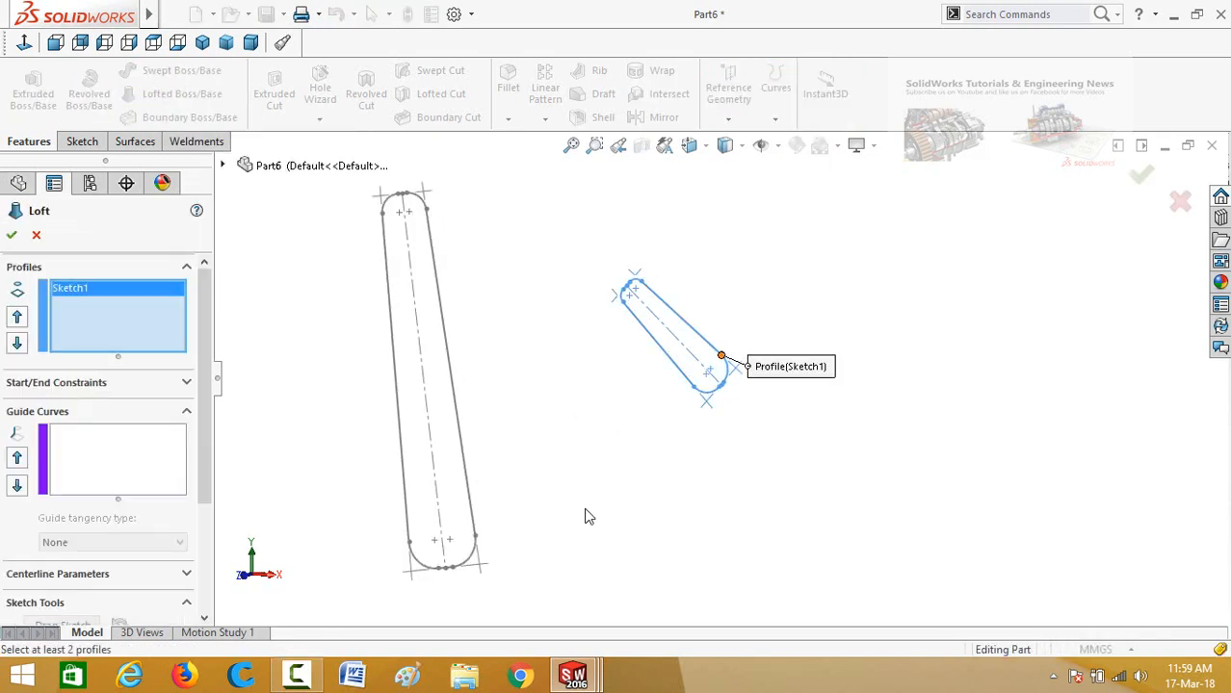
left_click(476, 536)
scroll(793, 510, "up", 3)
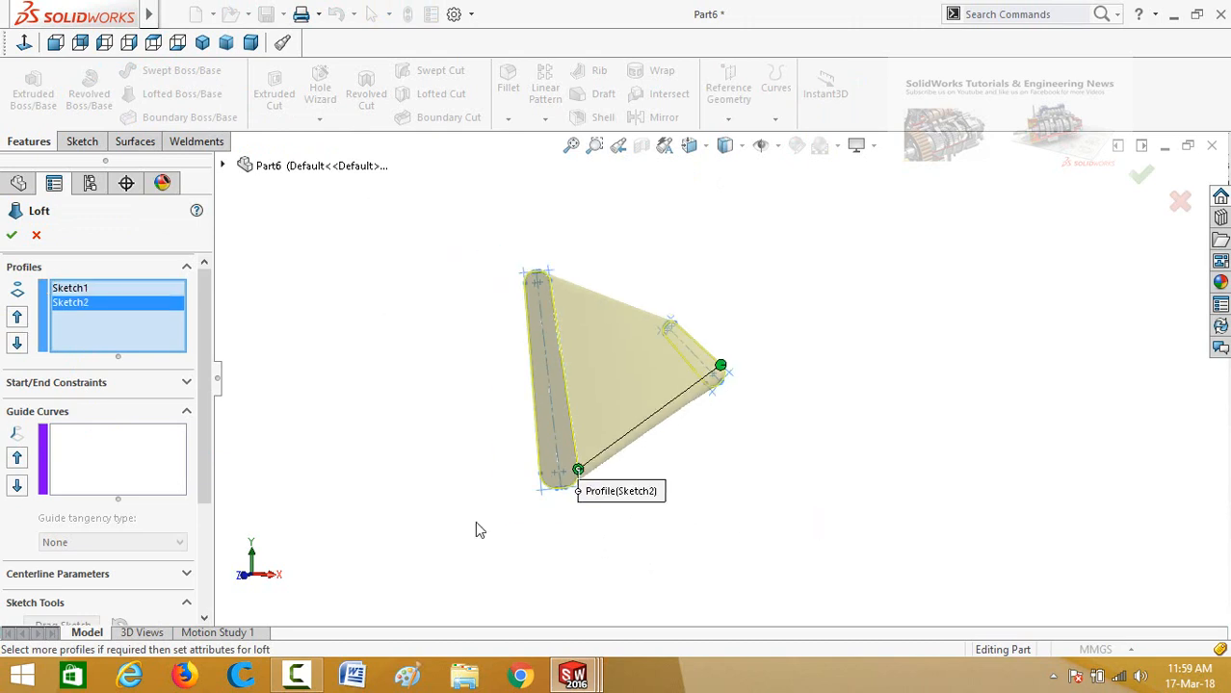
left_click(12, 237)
left_click(465, 338)
scroll(471, 343, "up", 2)
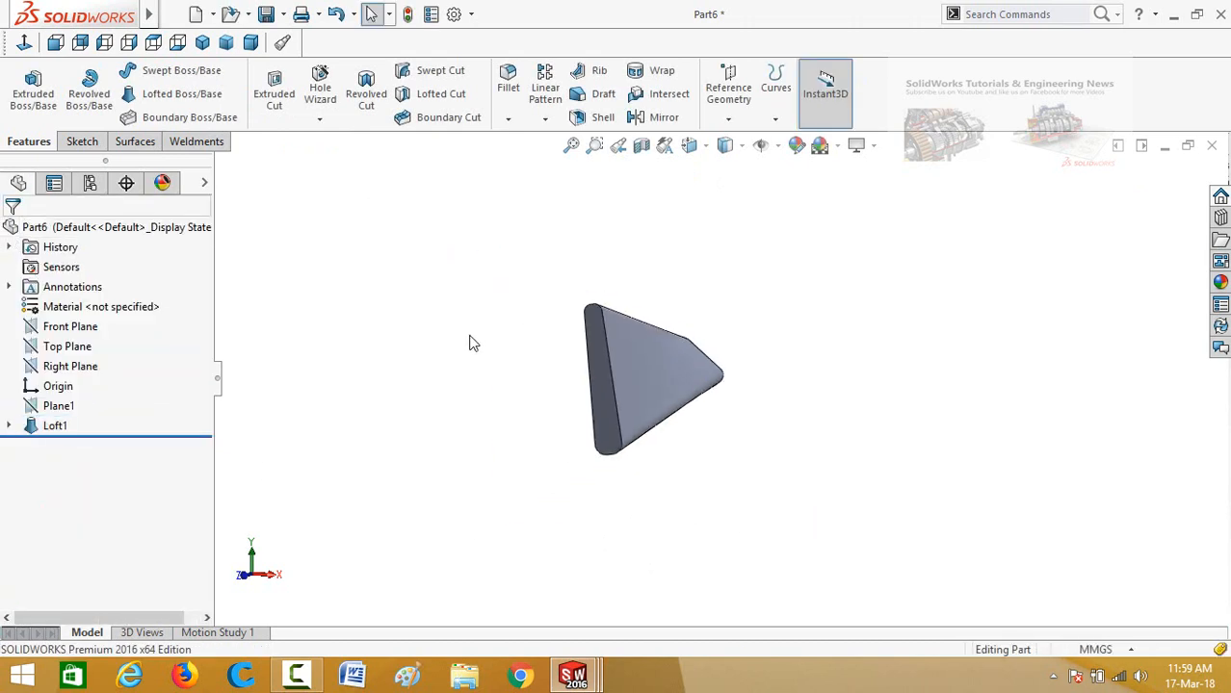
Step: Start a new sketch on the loft's small end face and view it face-on
middle_click_drag(472, 343, 494, 286)
scroll(797, 412, "down", 3)
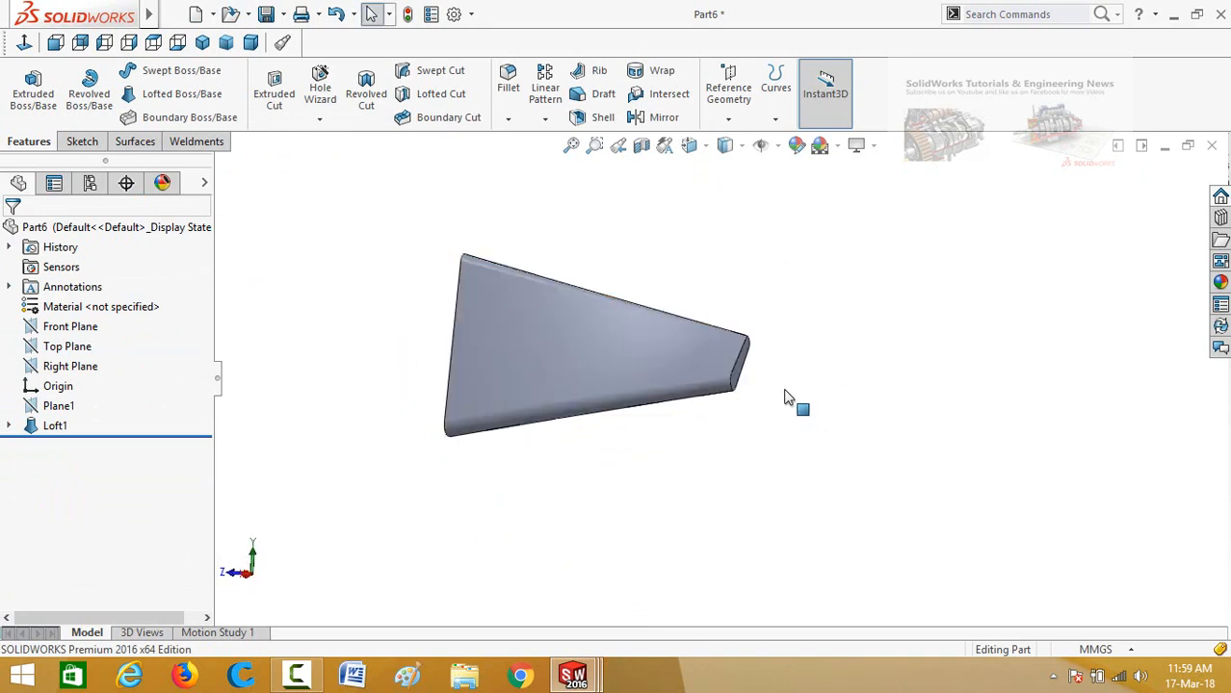
scroll(768, 371, "down", 3)
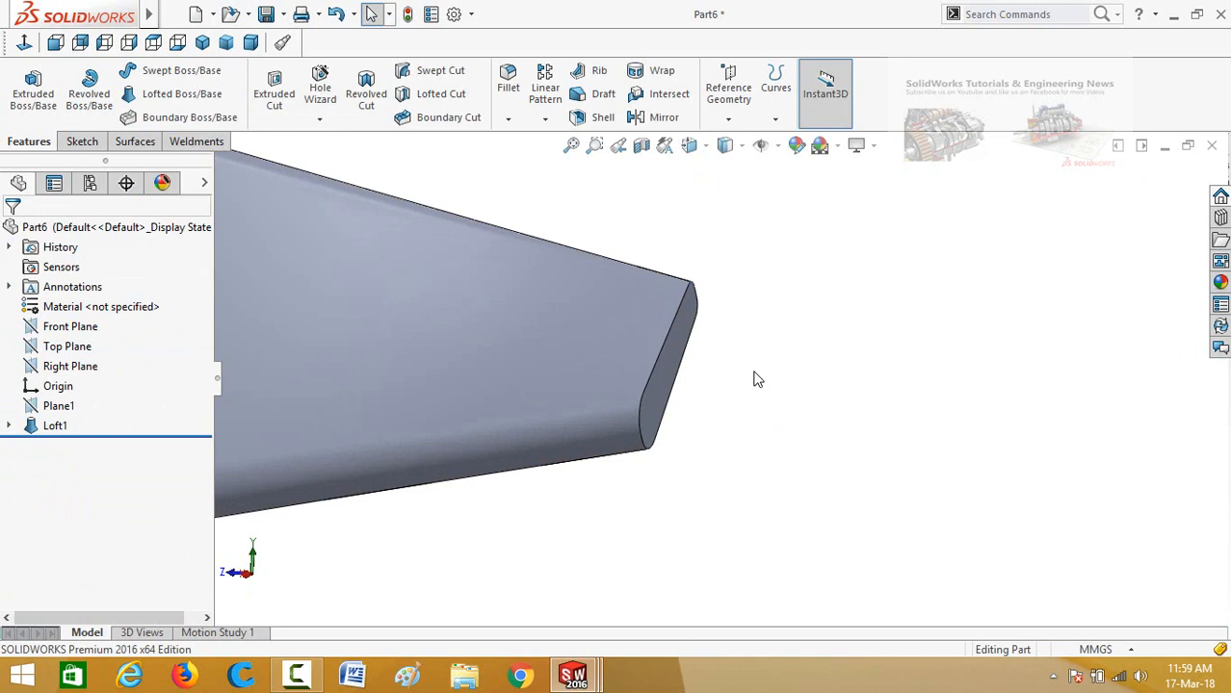
left_click(654, 382)
left_click(728, 327)
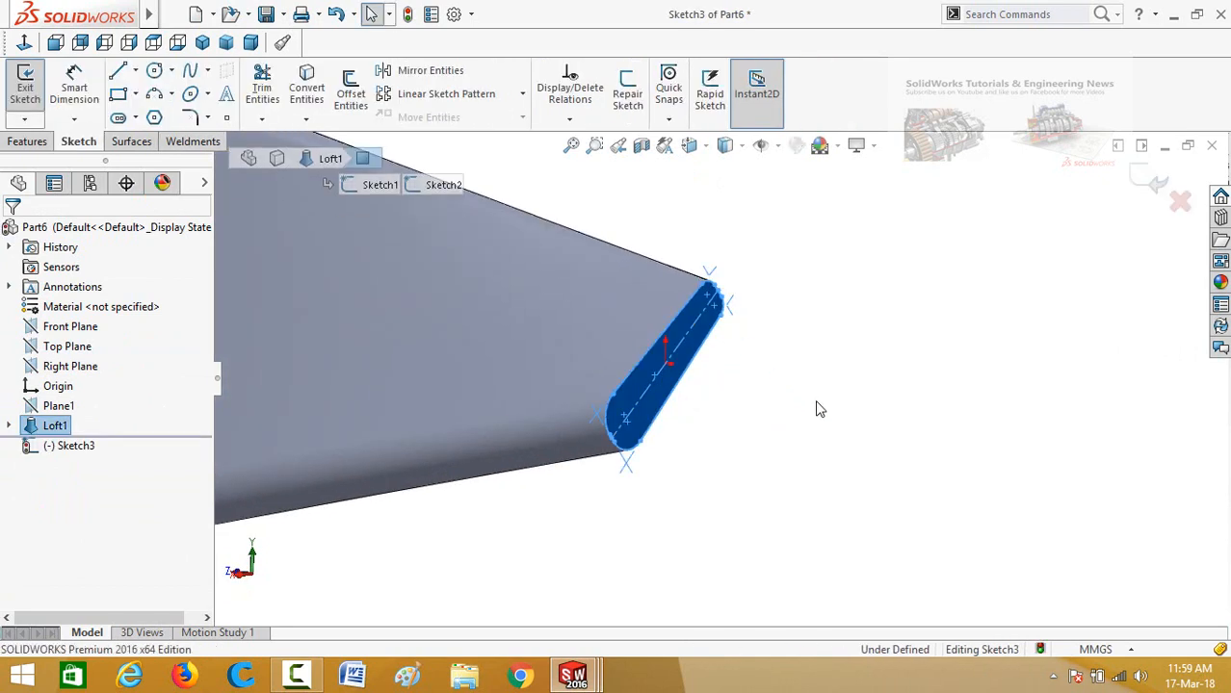
key("ctrl+8")
scroll(823, 400, "up", 3)
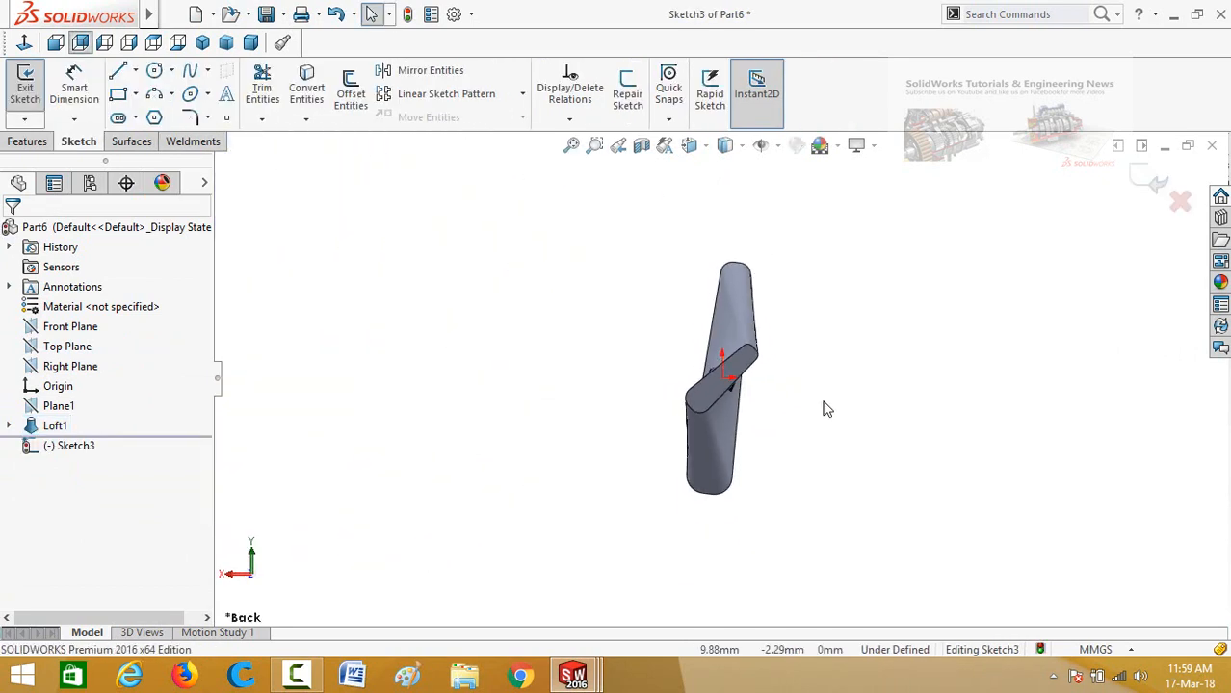
Step: Sketch a circle centered on the origin, reaching roughly to the ends of the loft's small end face
scroll(837, 376, "down", 1)
scroll(837, 383, "down", 1)
right_click_drag(837, 384, 700, 414)
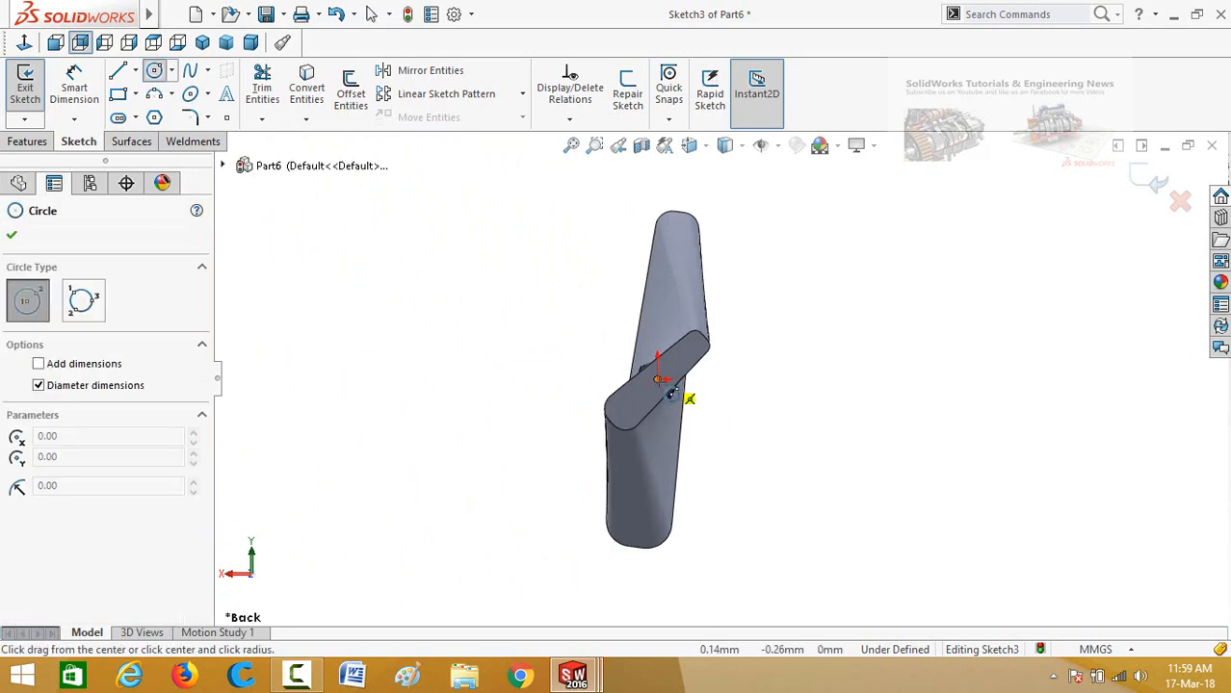
left_click(657, 380)
left_click(691, 413)
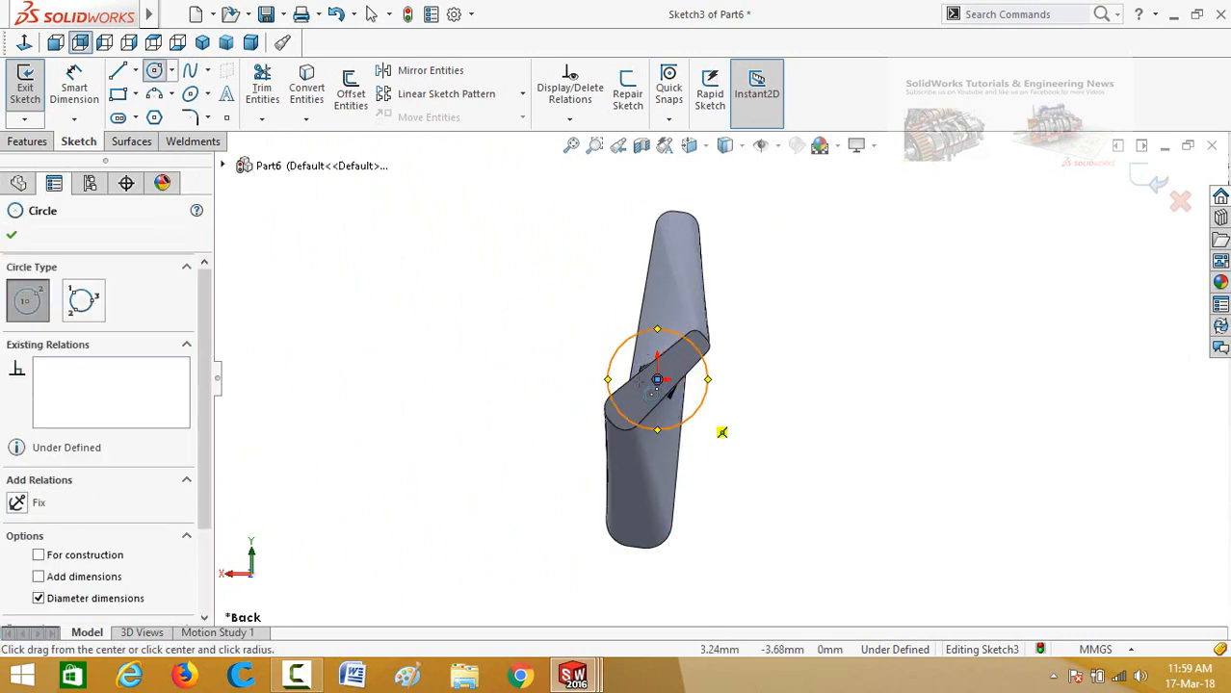
Step: Sketch a larger circle about 18 mm in diameter centered on the origin and set the inner circle's diameter to 10 mm
left_click(656, 380)
left_click(715, 431)
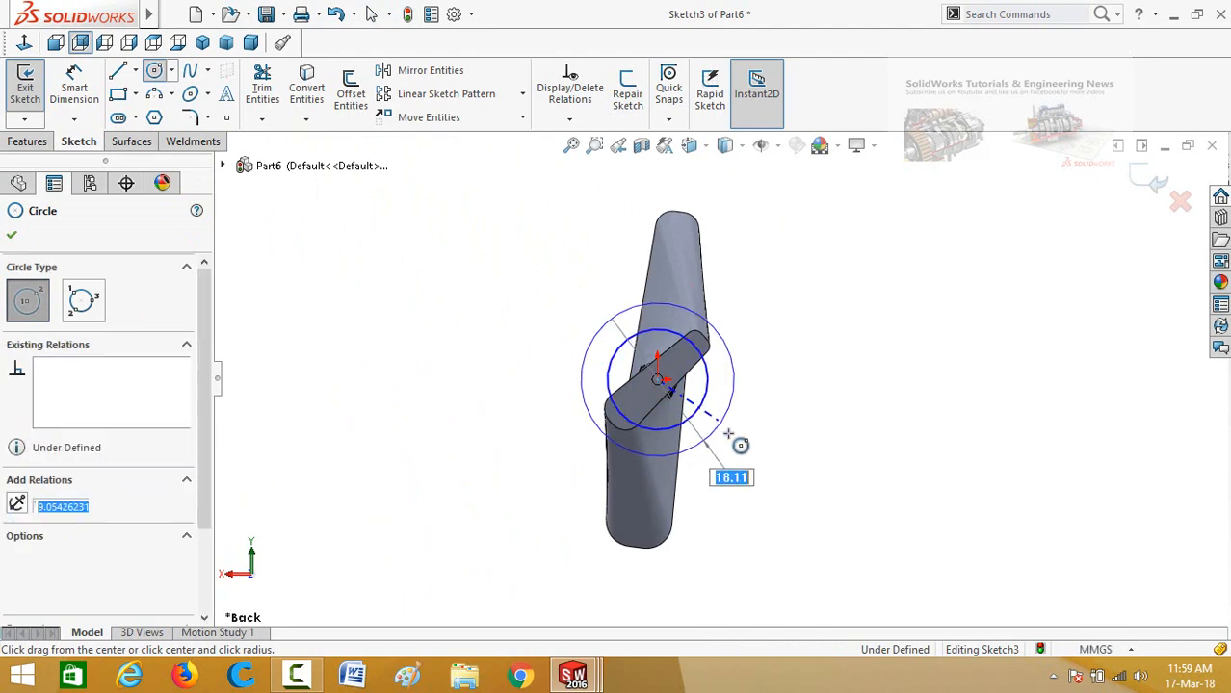
right_click_drag(824, 318, 734, 416)
left_click(697, 411)
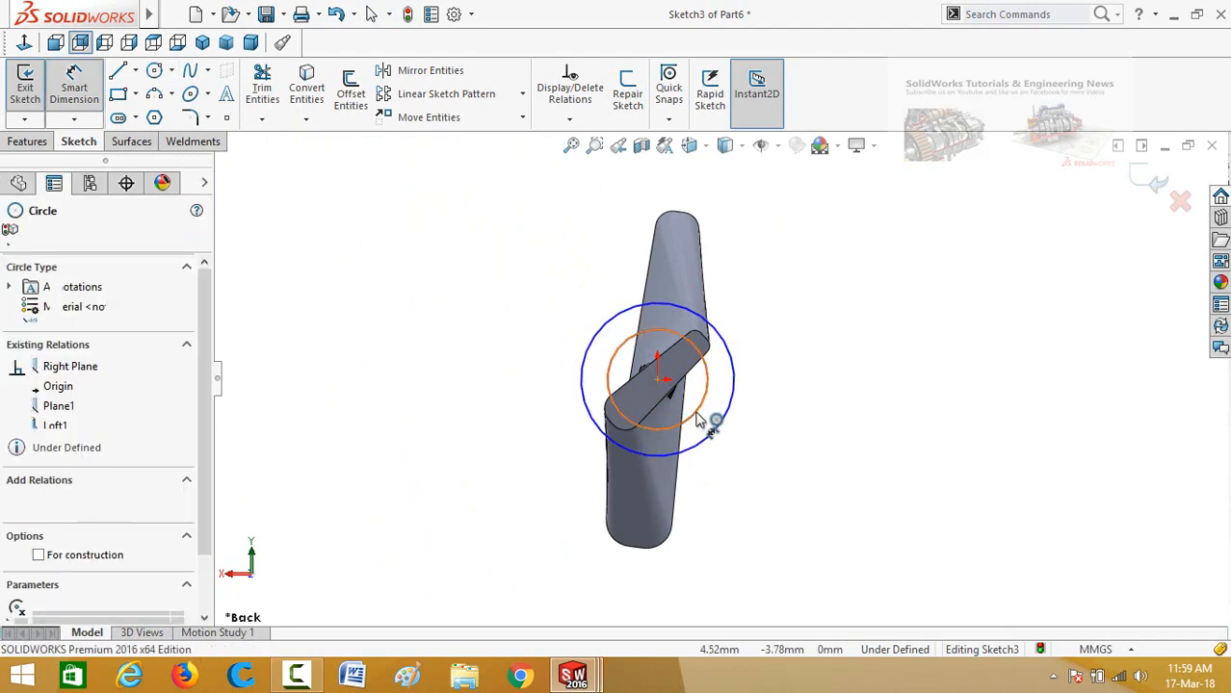
left_click(808, 277)
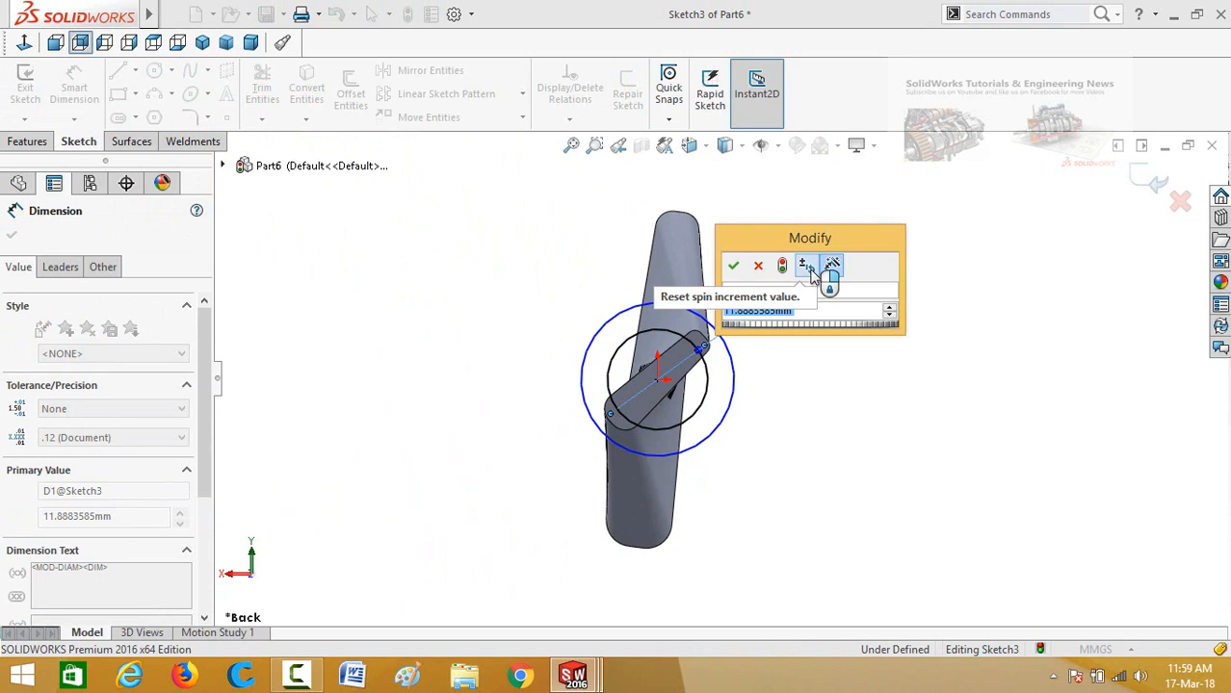
type("10")
key("Return")
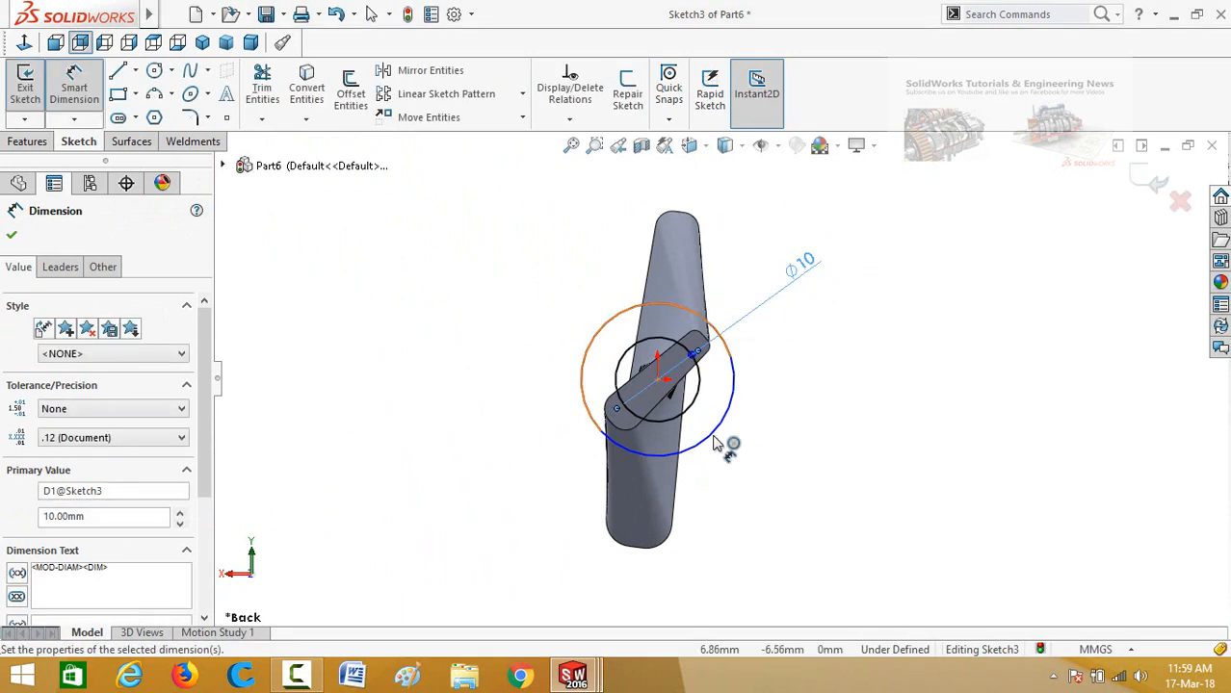
Step: Dimension the radial gap between the two concentric circles as 3 mm and finish dimensioning
left_click(715, 439)
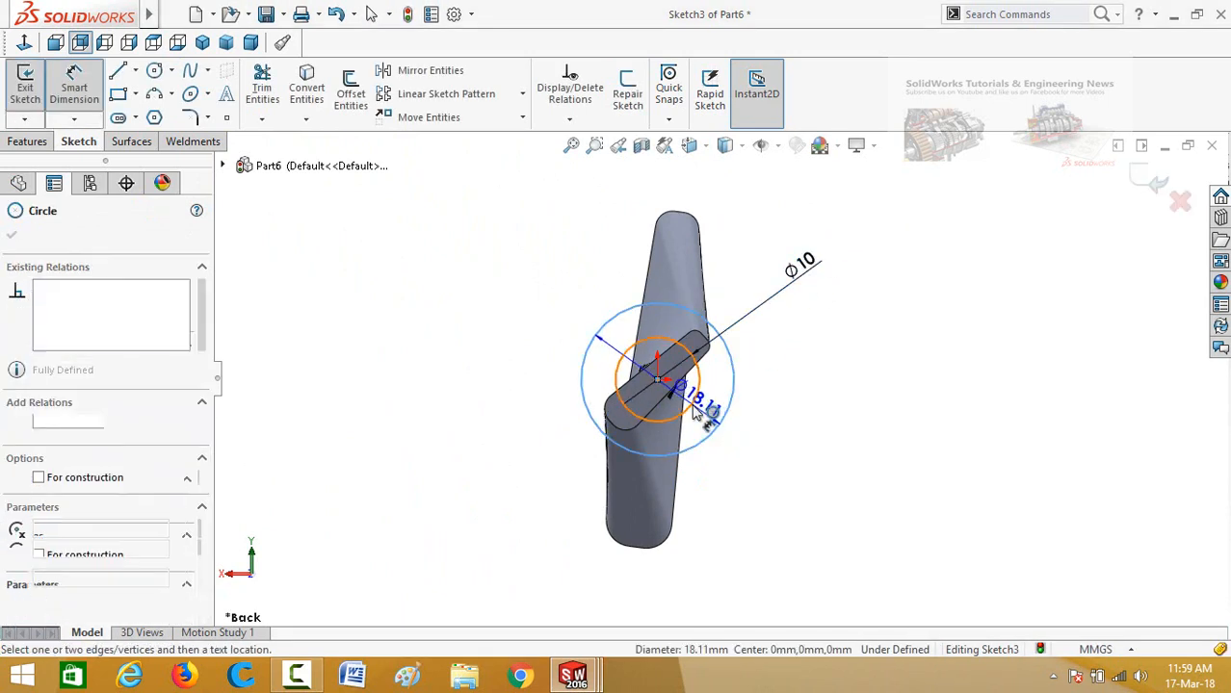
left_click(697, 412)
left_click(843, 473)
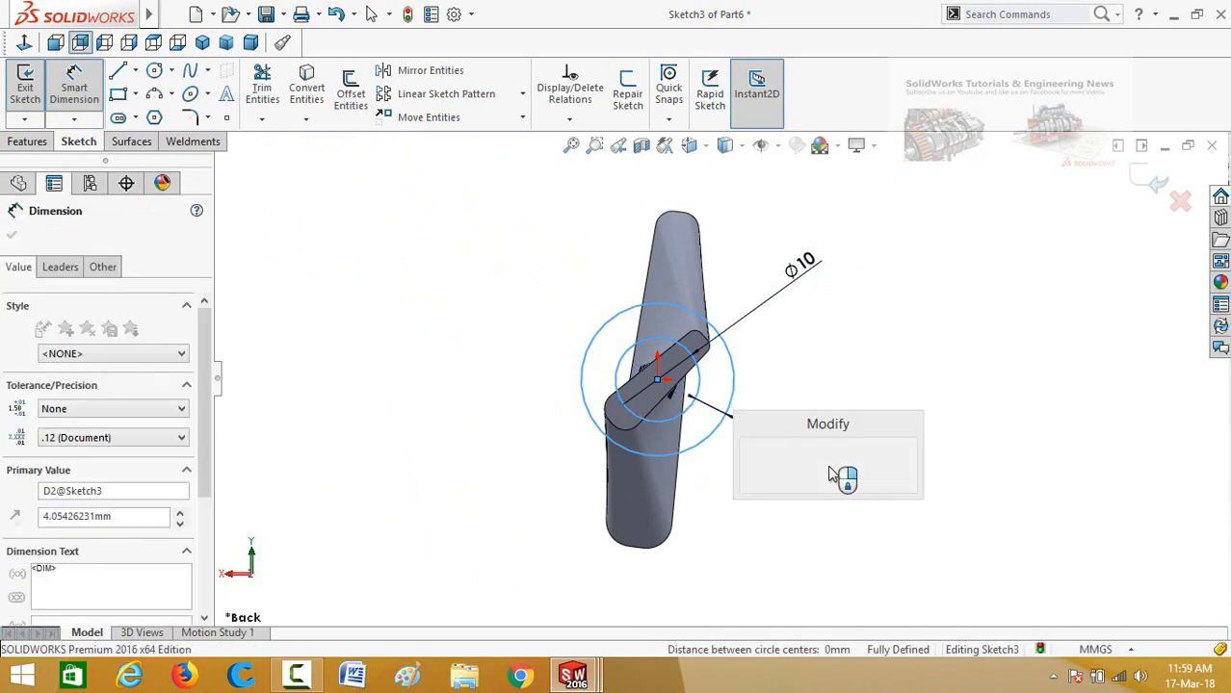
type("3")
left_click(752, 465)
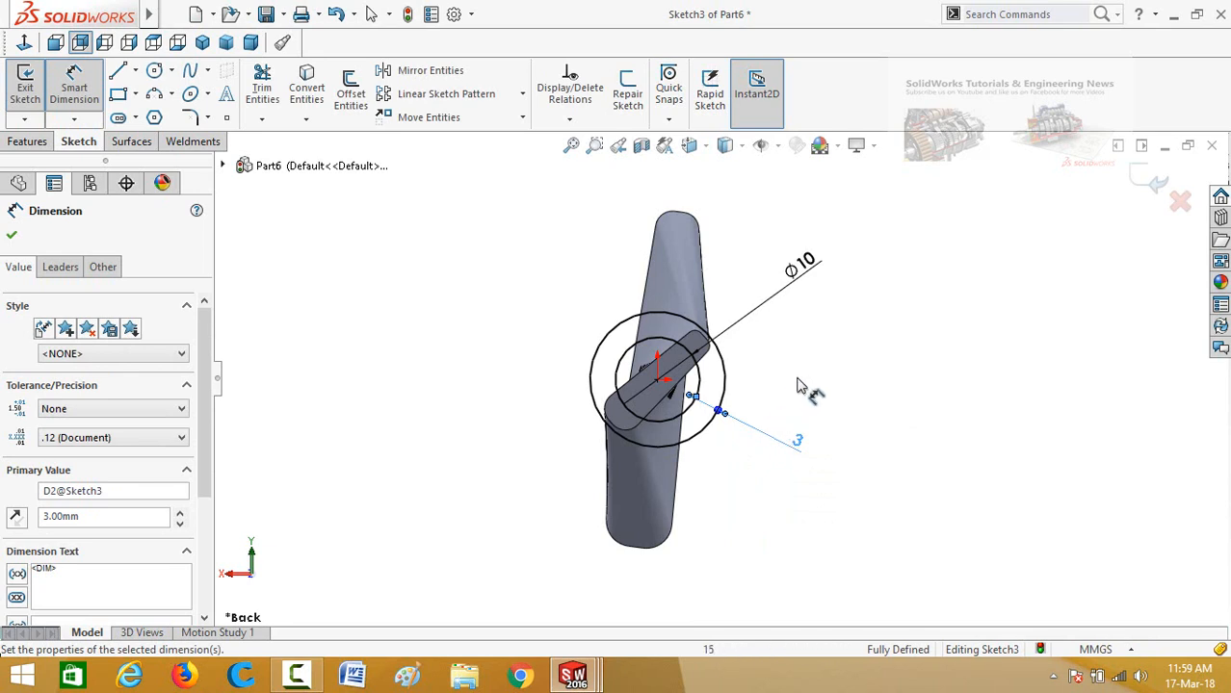
scroll(804, 386, "up", 2)
middle_click_drag(816, 379, 947, 235)
left_click(12, 238)
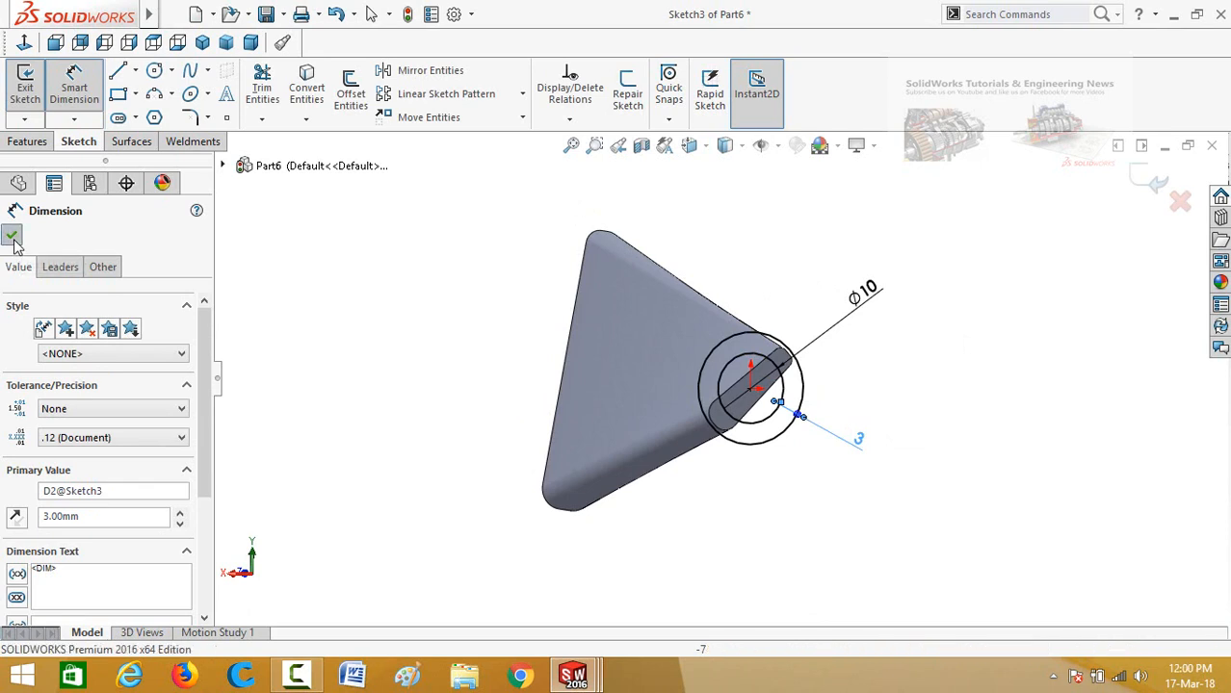
Step: Extrude the ring sketch as a blind boss 5 mm deep, reversed toward the loft body and merged with it
left_click(27, 141)
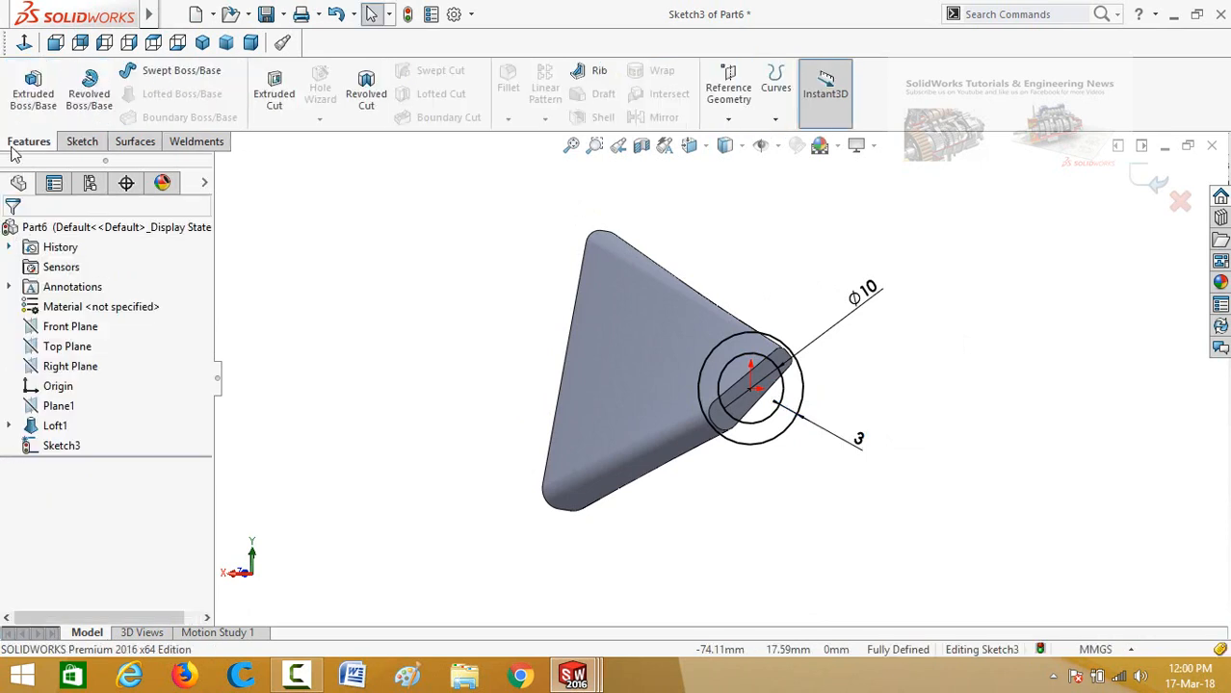
left_click(35, 104)
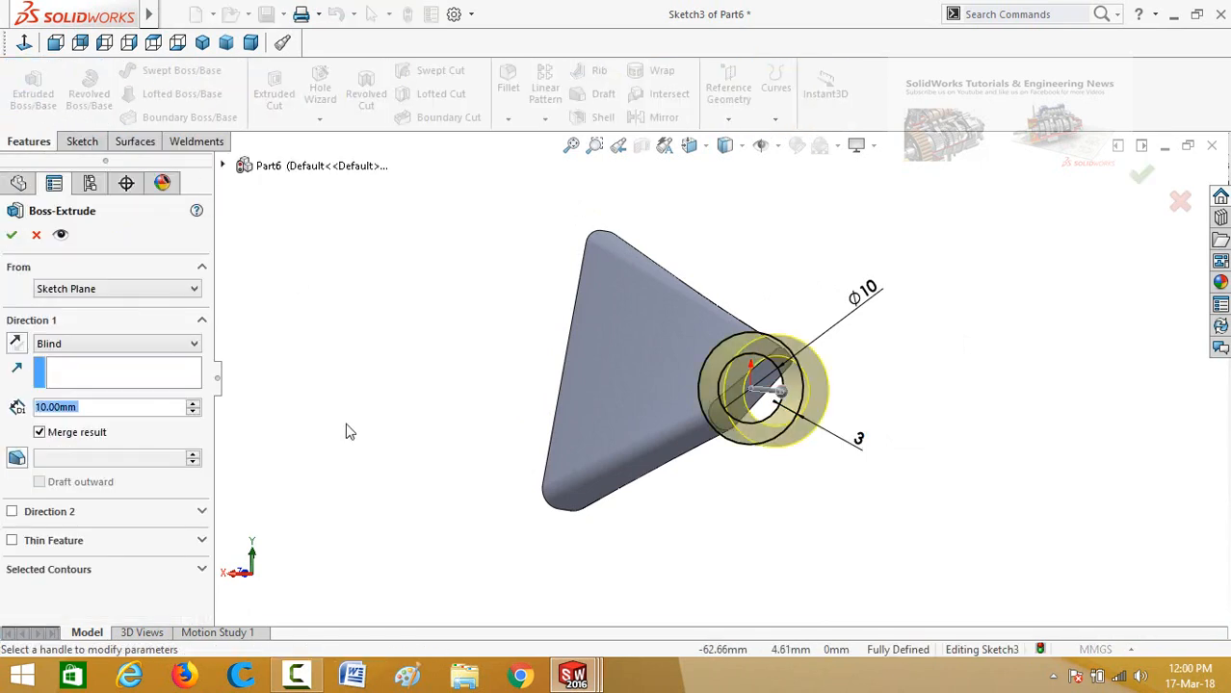
middle_click_drag(349, 431, 450, 406)
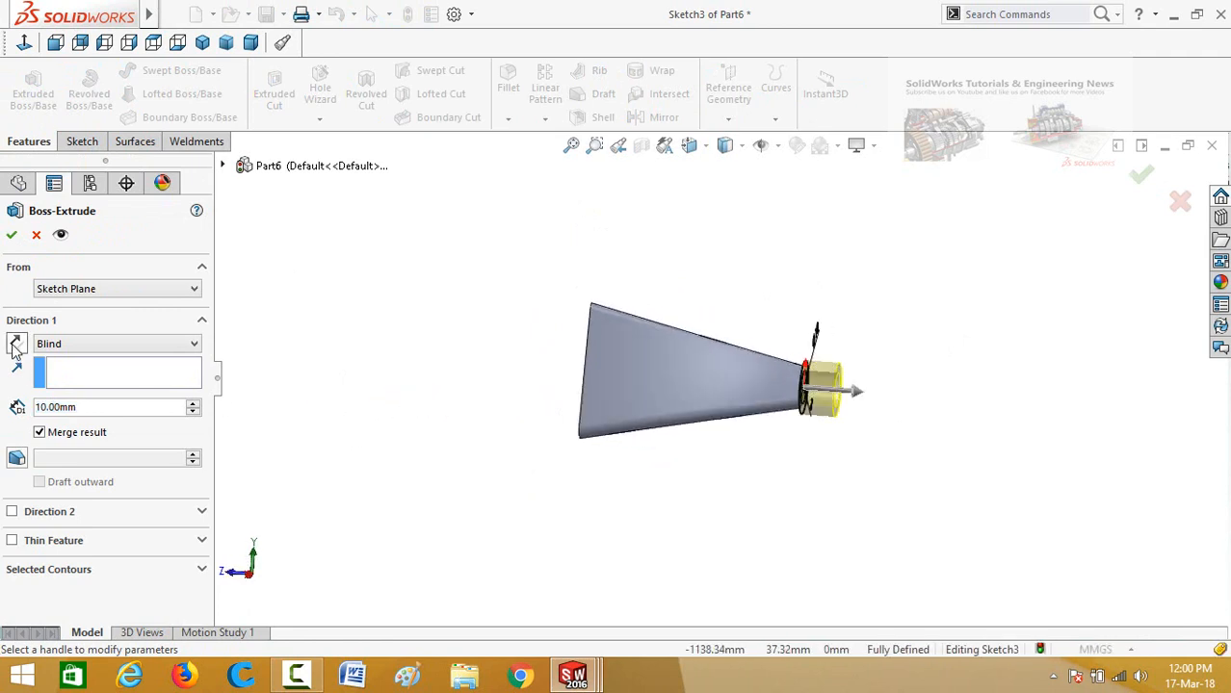
left_click(14, 346)
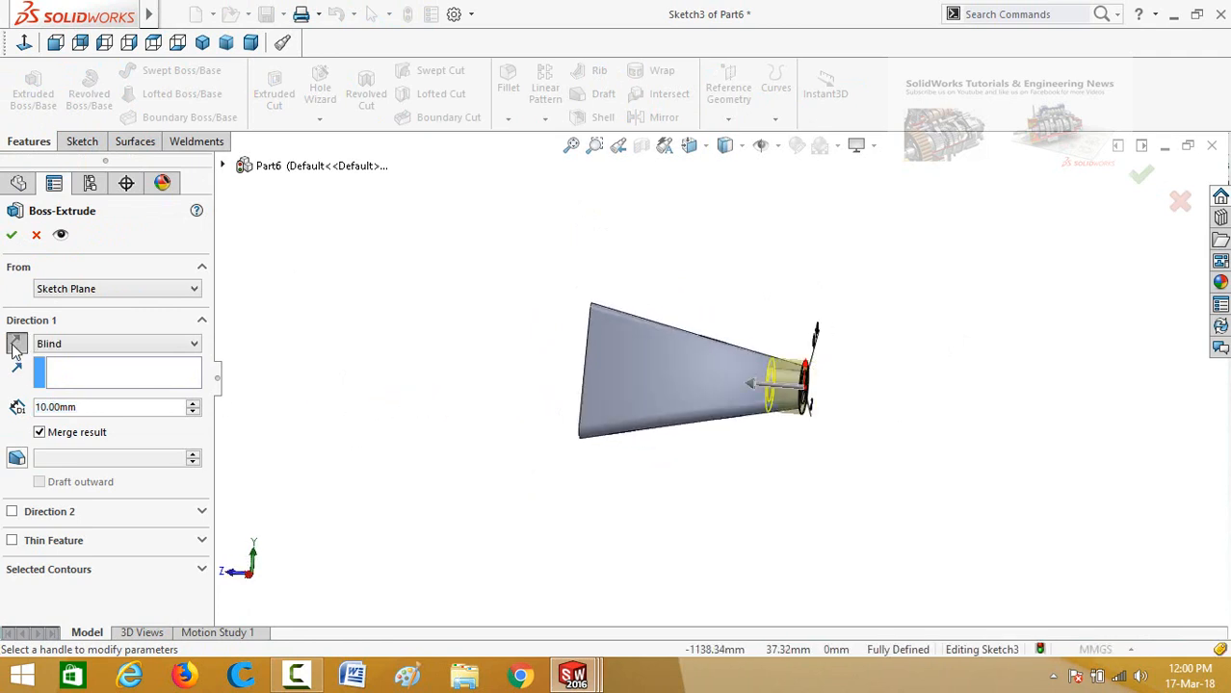
double_click(95, 406)
type("5")
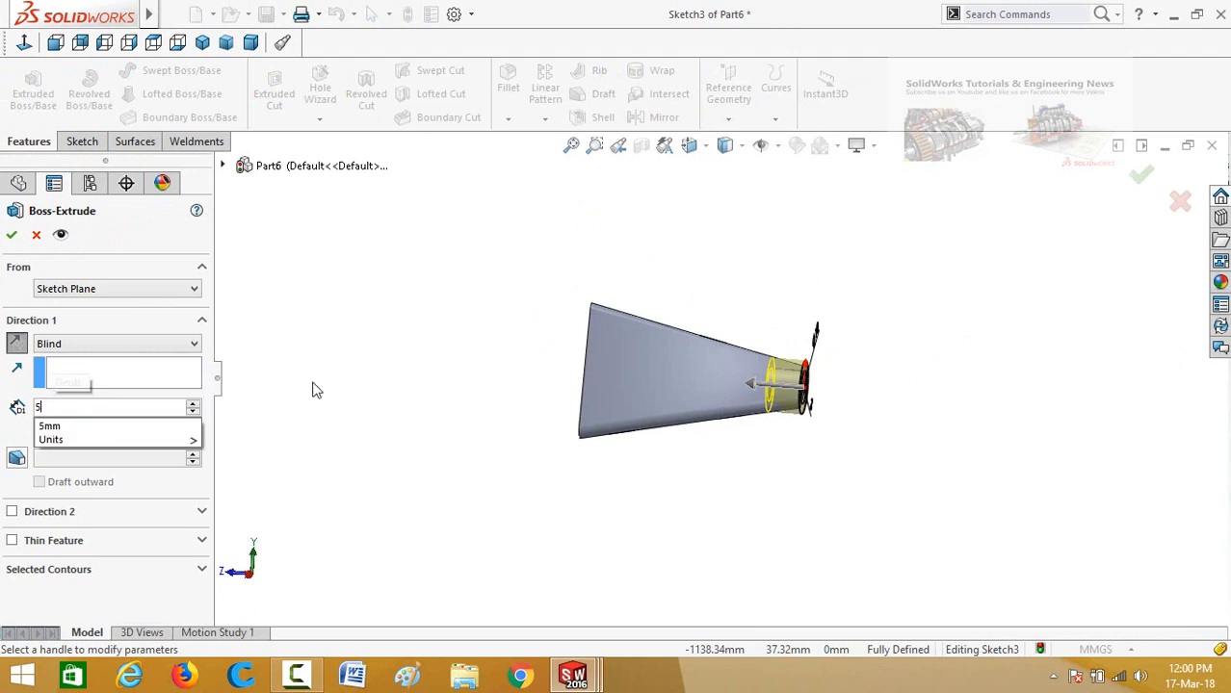
key("Return")
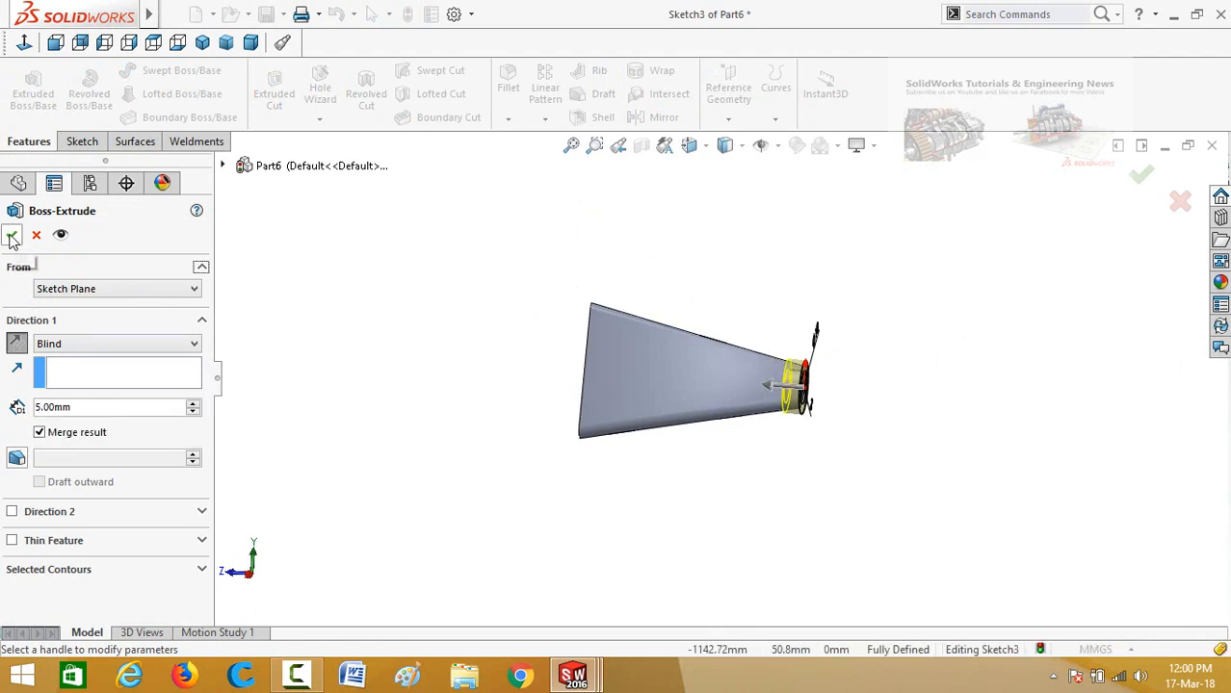
left_click(12, 239)
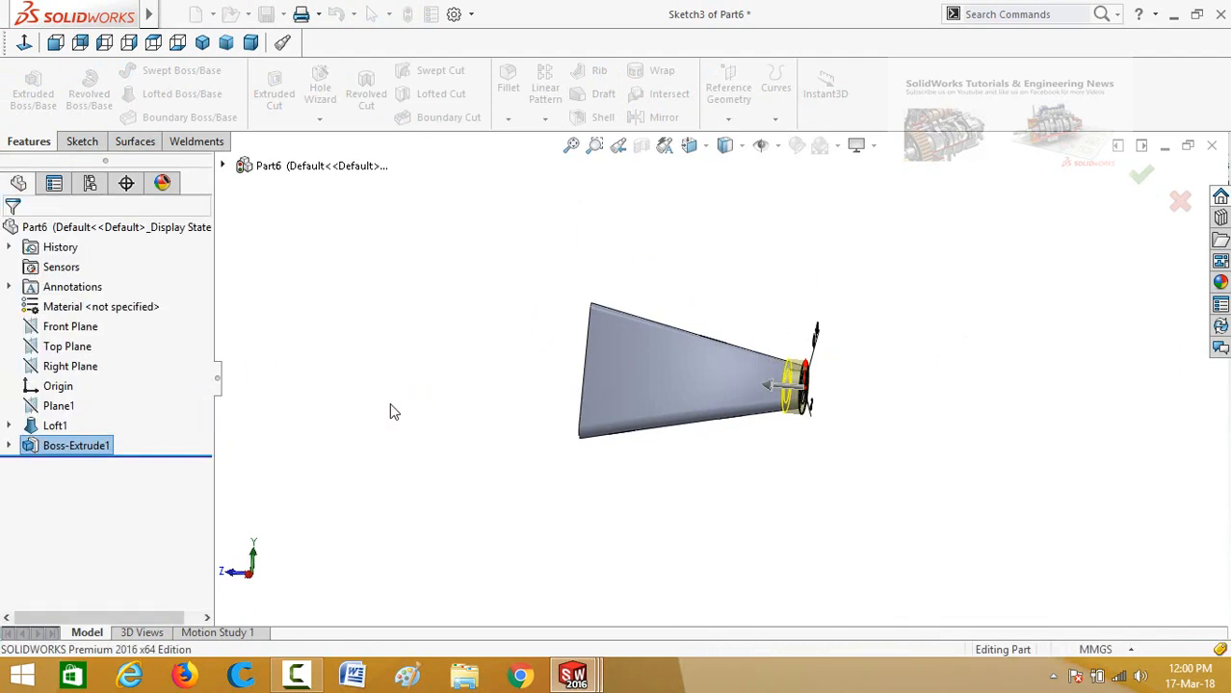
Step: Start a sketch on the ring's outer end face and draw a 10 mm diameter circle centered on the origin, matching the inner edge
middle_click_drag(351, 356, 404, 374)
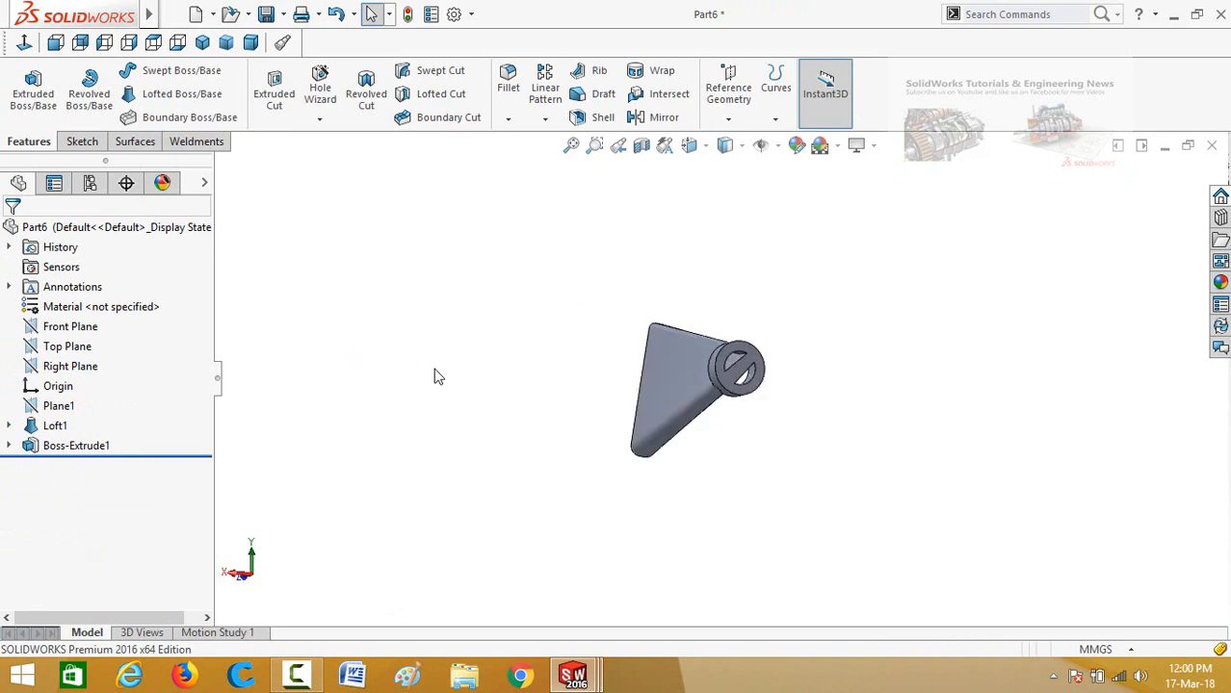
scroll(764, 399, "down", 5)
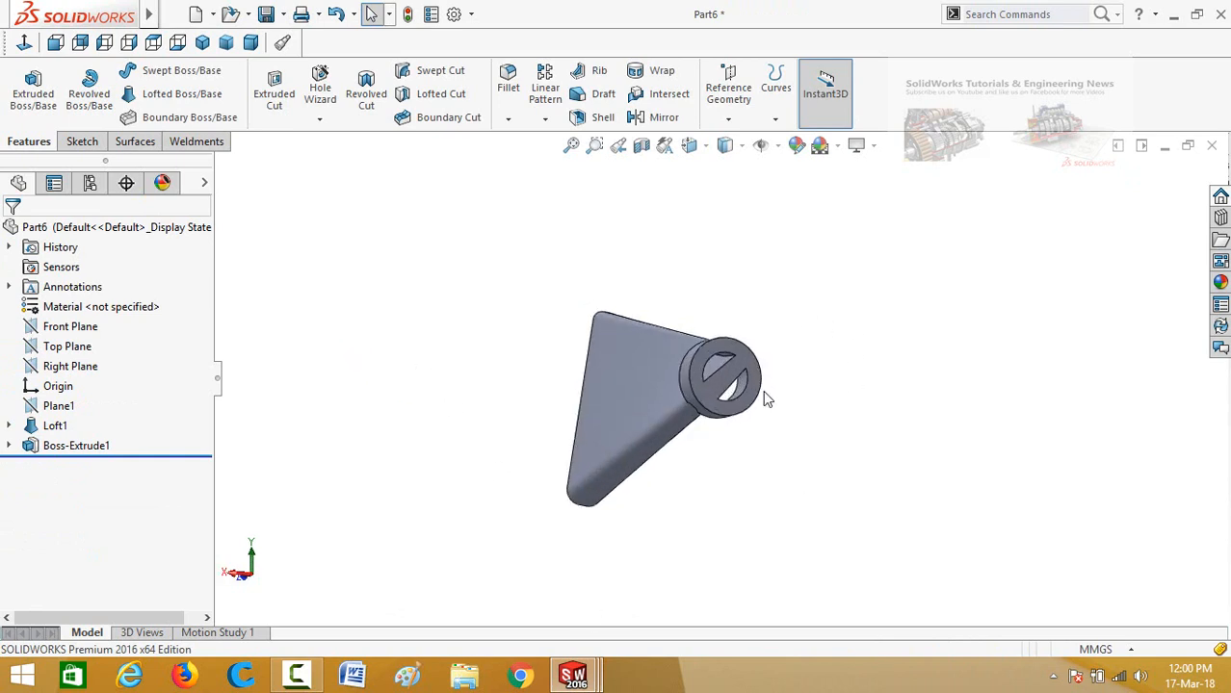
left_click(728, 348)
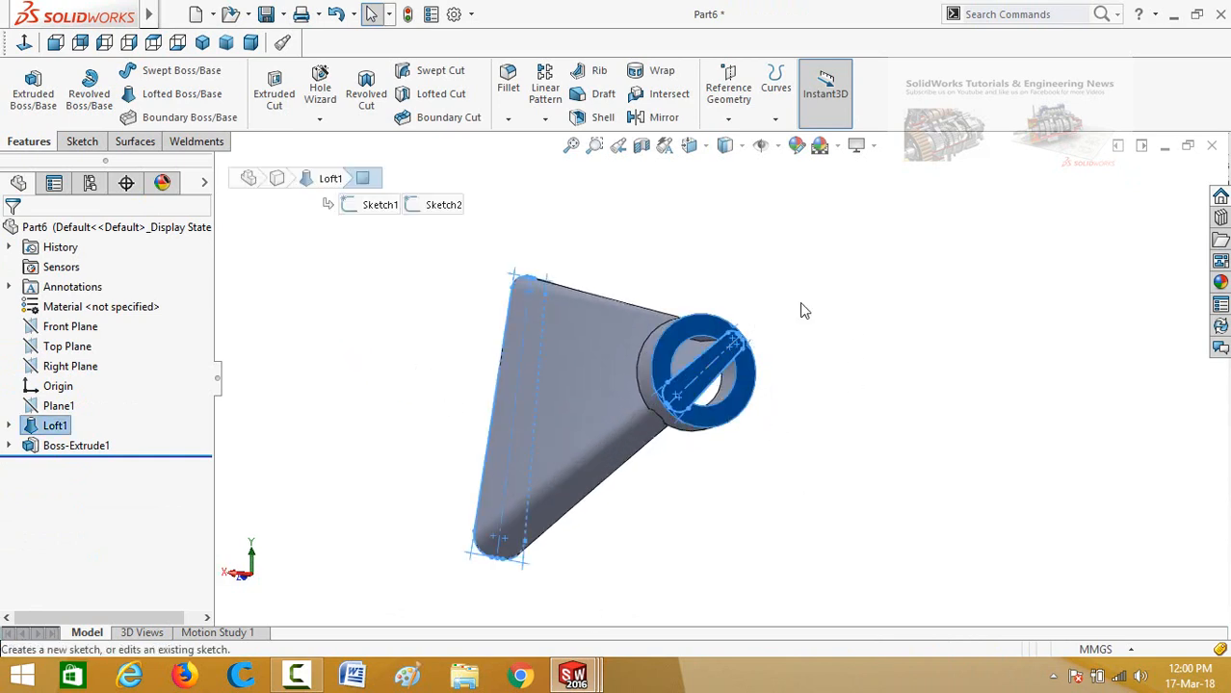
key("c")
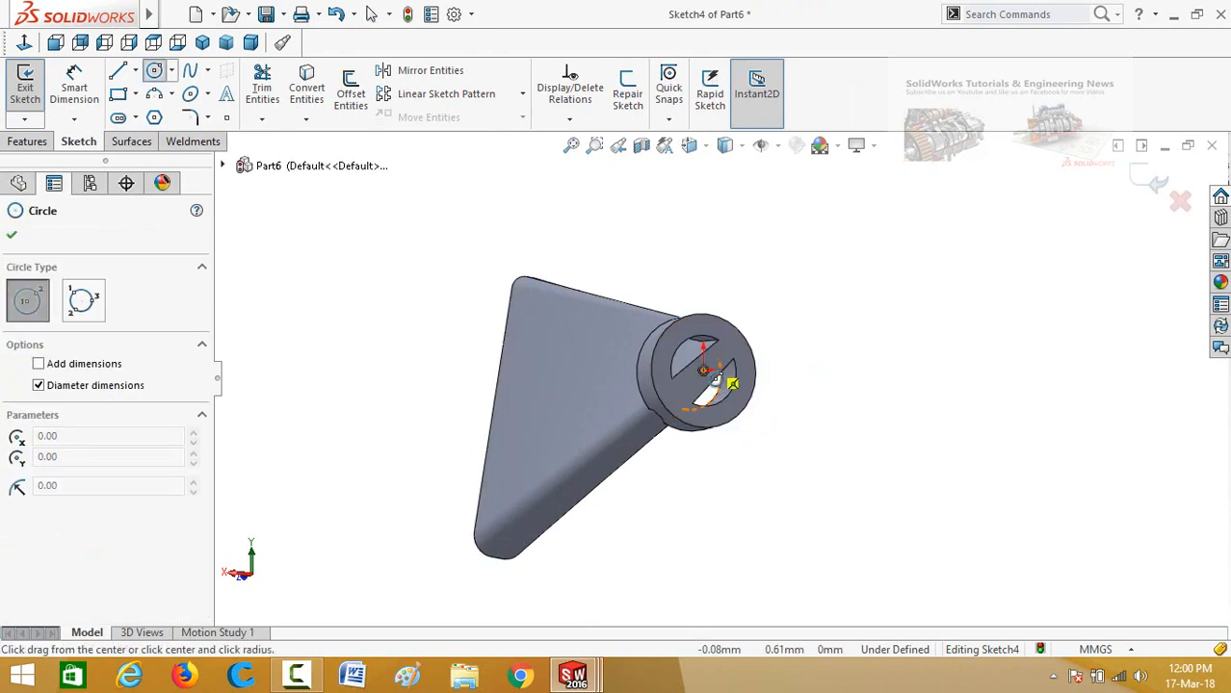
left_click(704, 370)
left_click(741, 410)
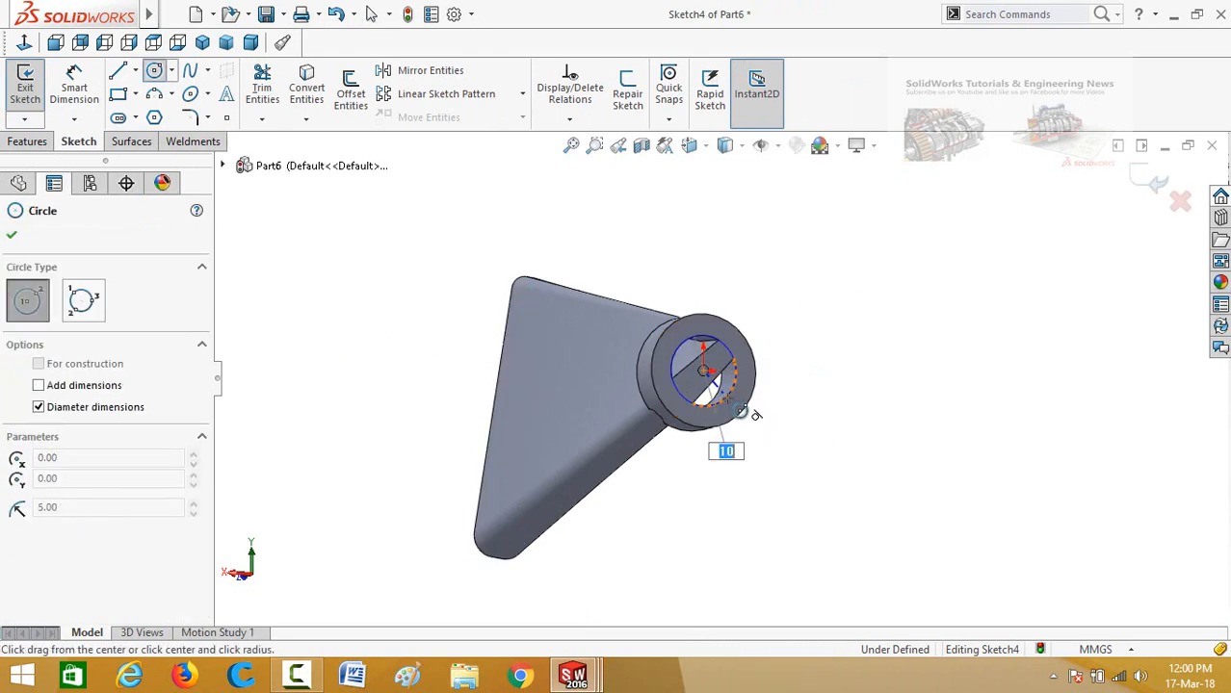
key("Return")
Step: Cut-extrude the 10 mm circle blind to a depth of 15 mm through the ring into the loft body
left_click(28, 141)
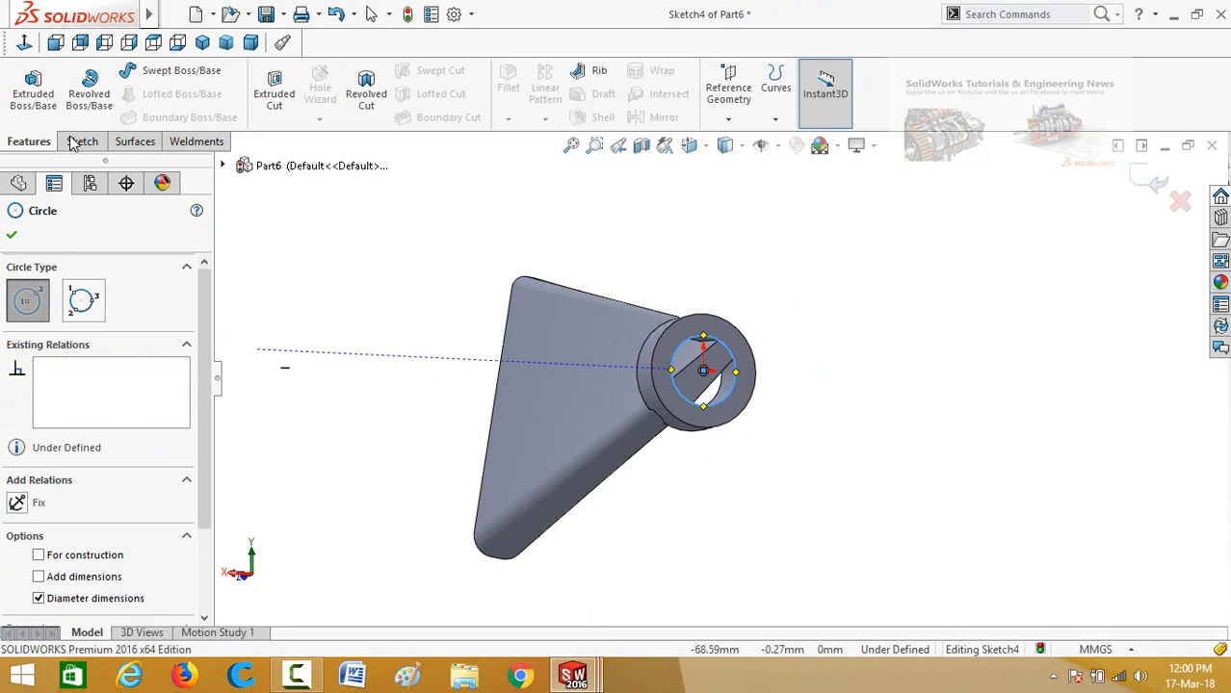
left_click(275, 97)
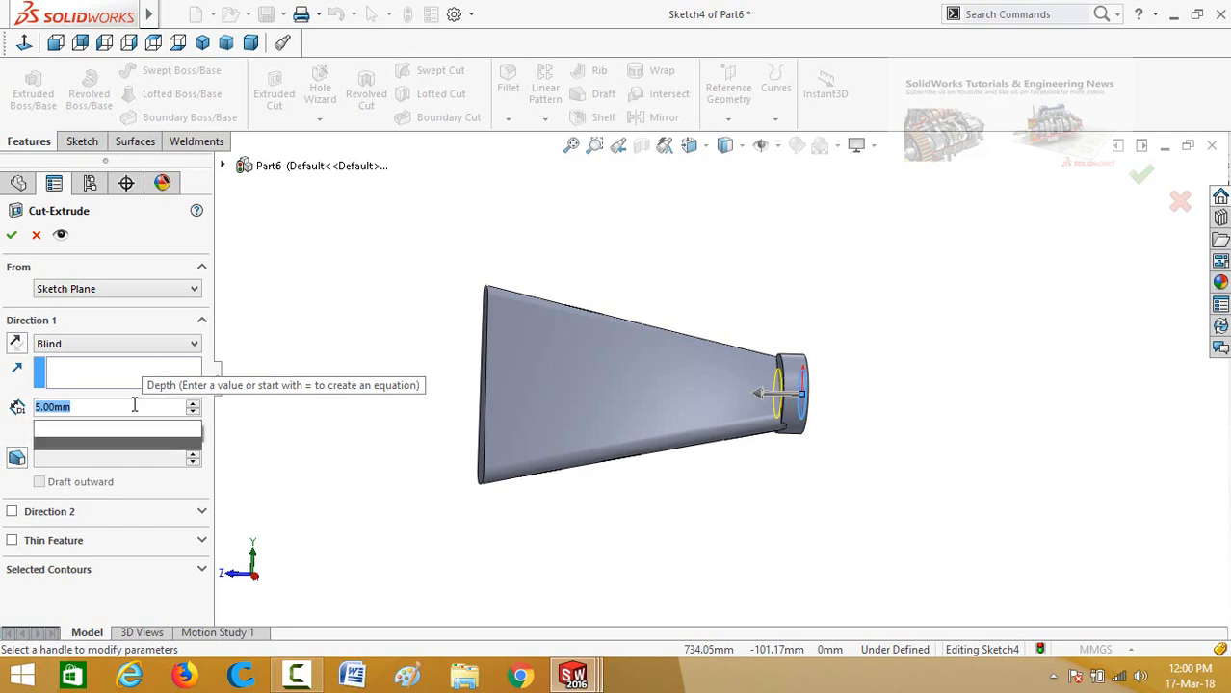
type("18")
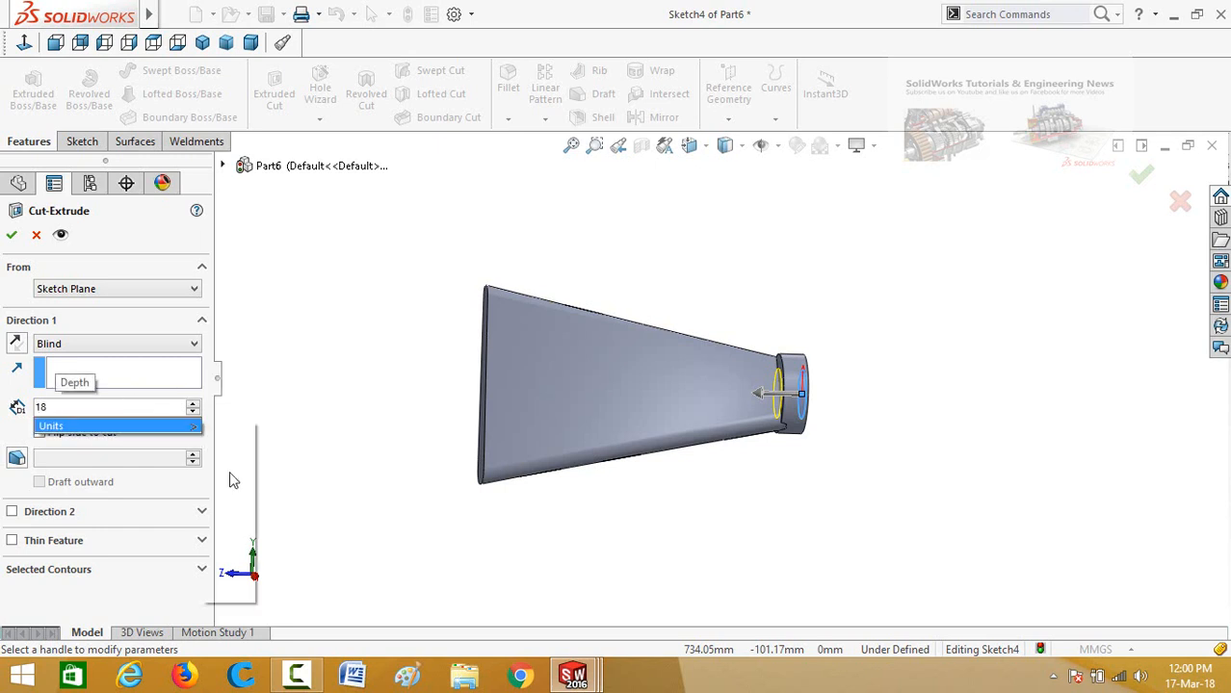
key("Return")
left_click(92, 407)
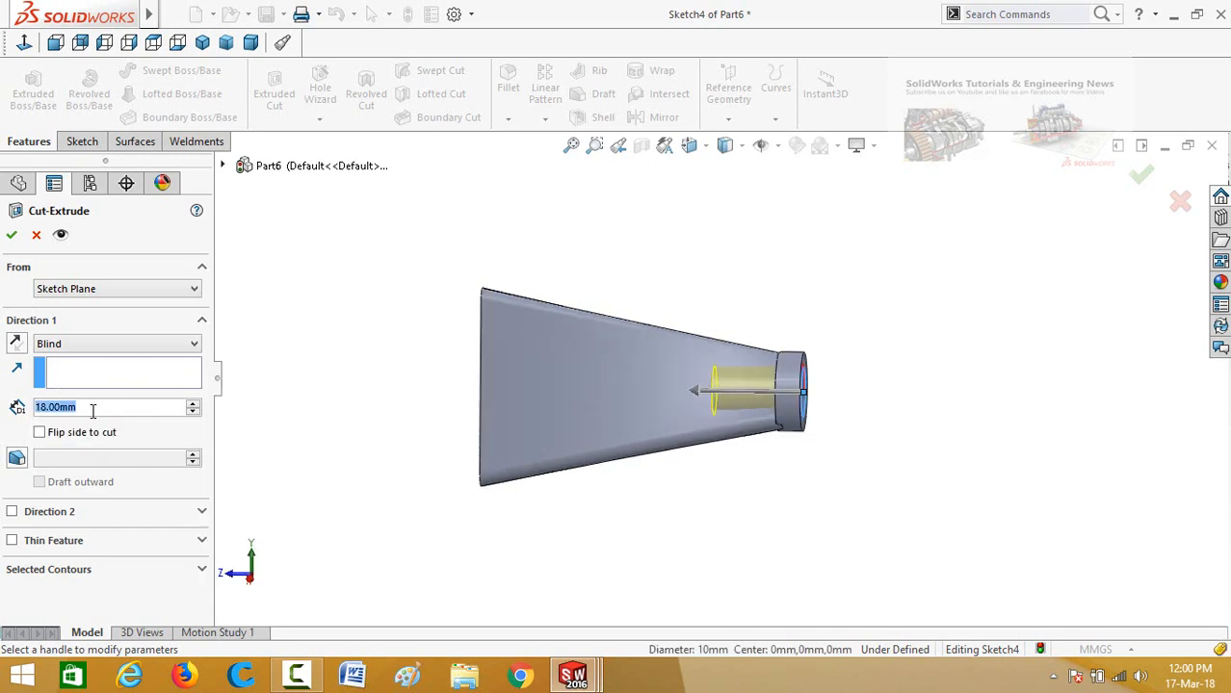
type("15")
key("Return")
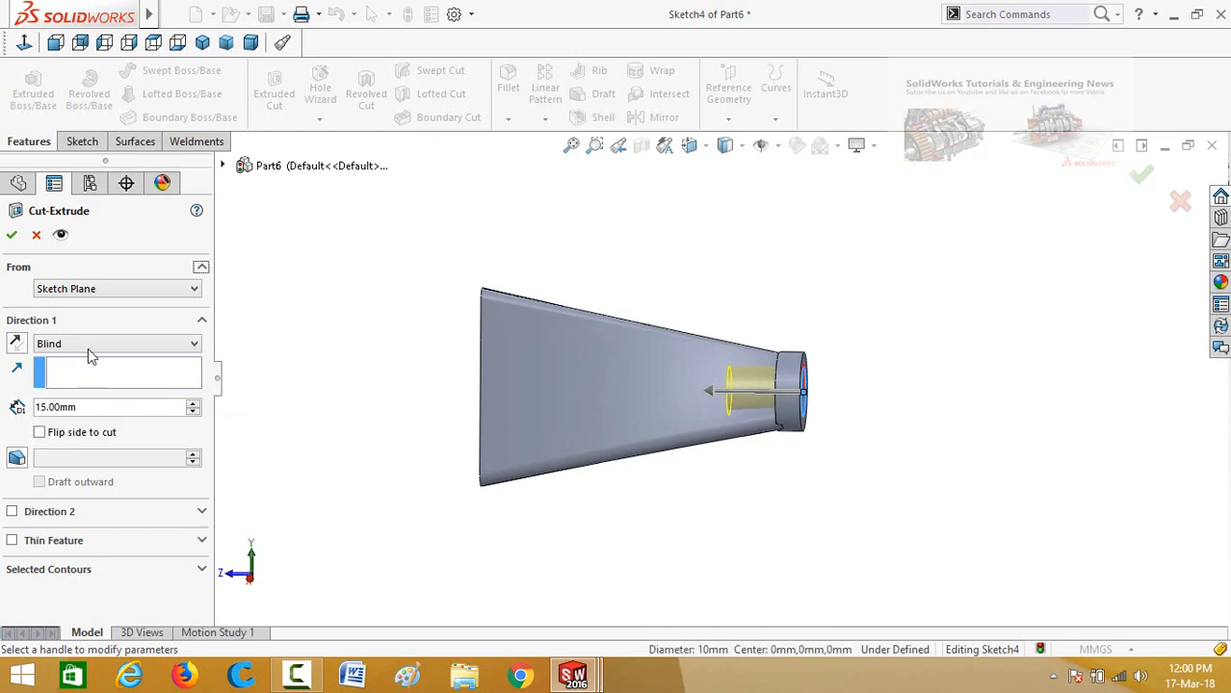
left_click(11, 235)
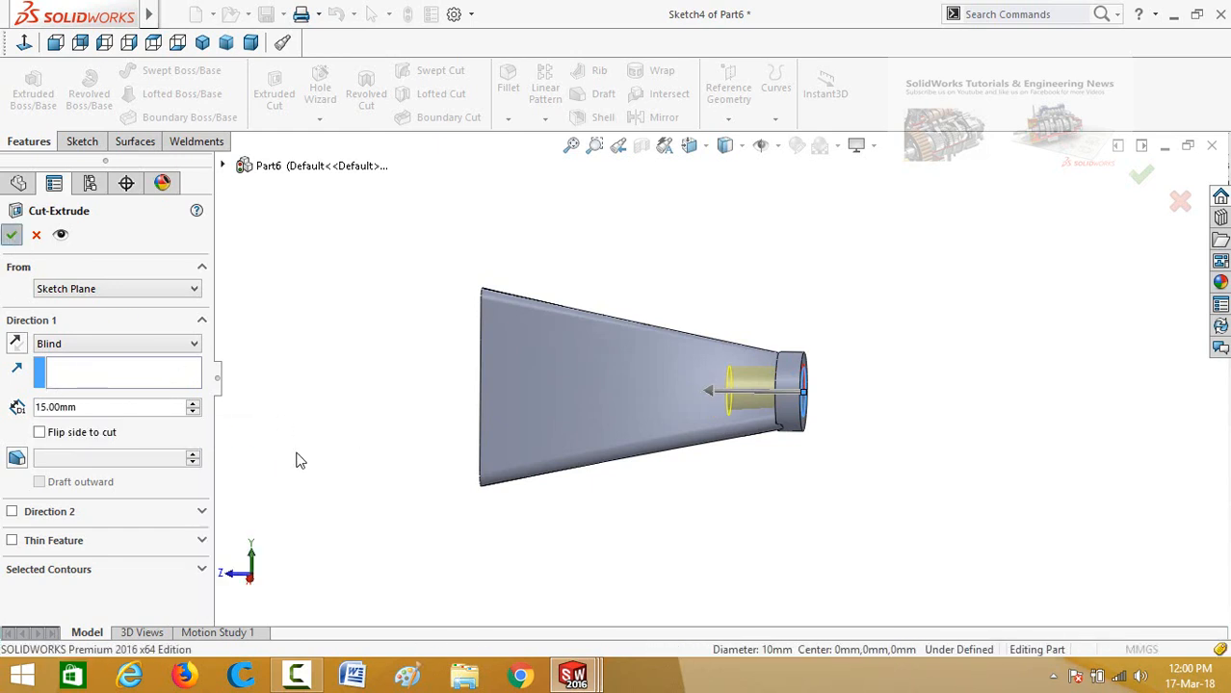
Step: Edit Plane1 and set its offset from the Front Plane to 44.5 mm
middle_click_drag(297, 460, 844, 351)
scroll(800, 419, "up", 2)
scroll(709, 466, "down", 2)
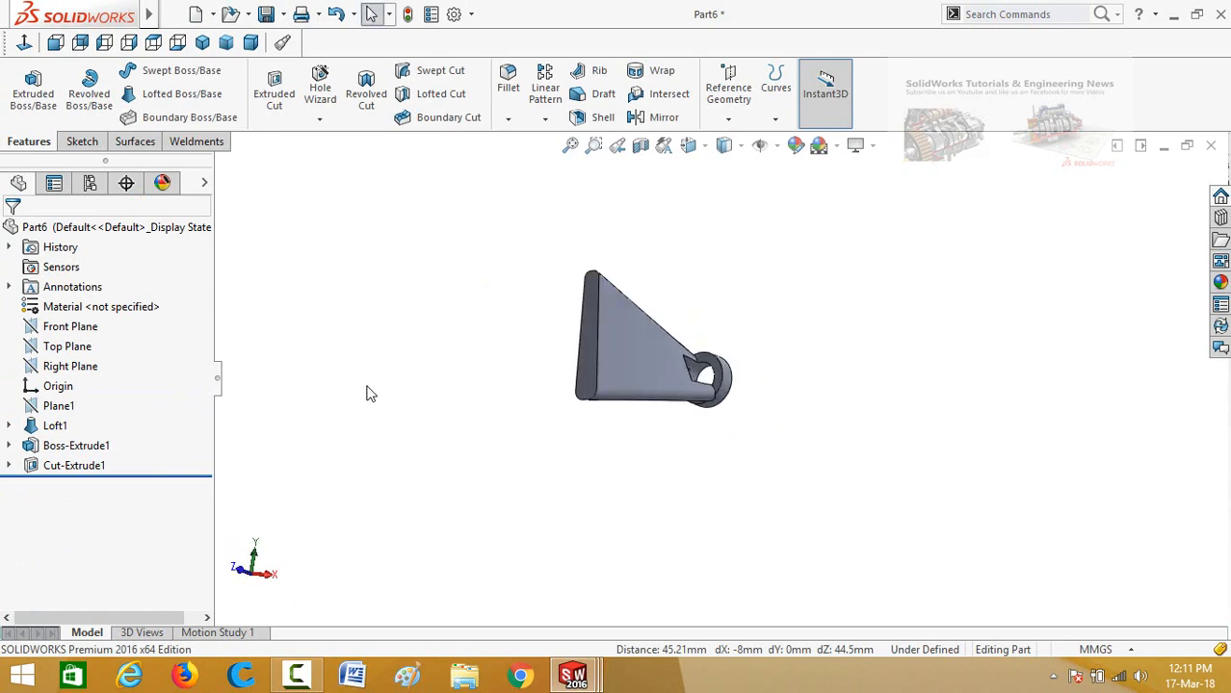
left_click(37, 408)
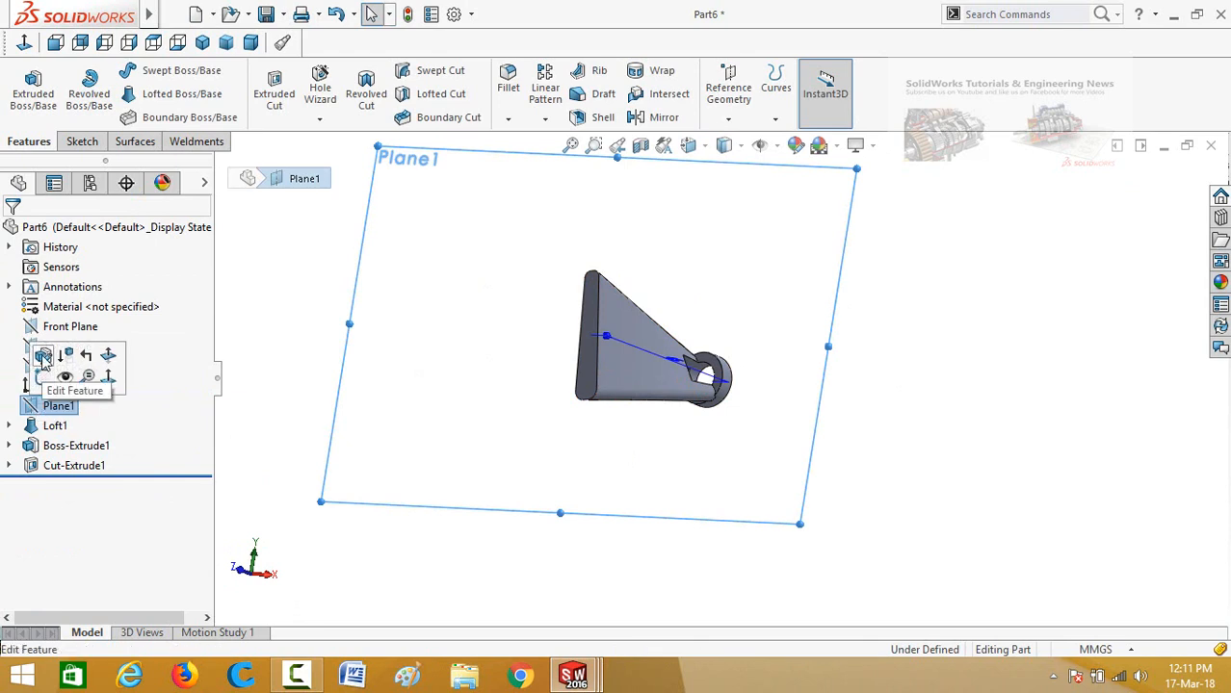
left_click(43, 375)
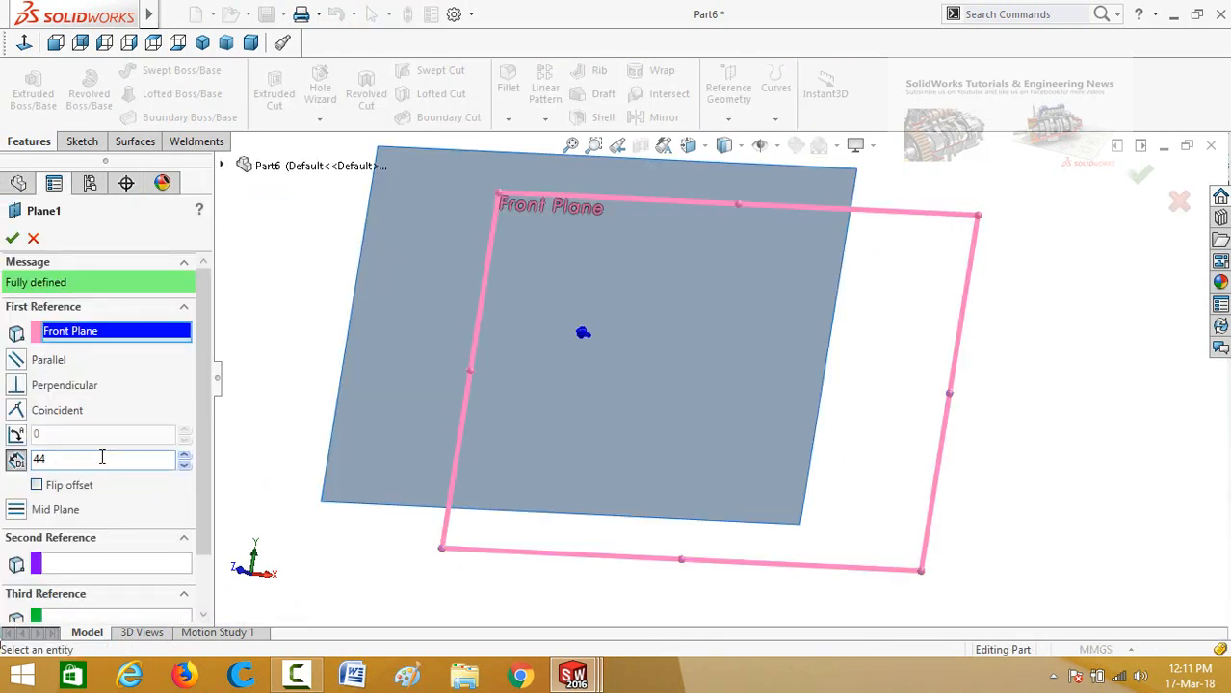
key("Return")
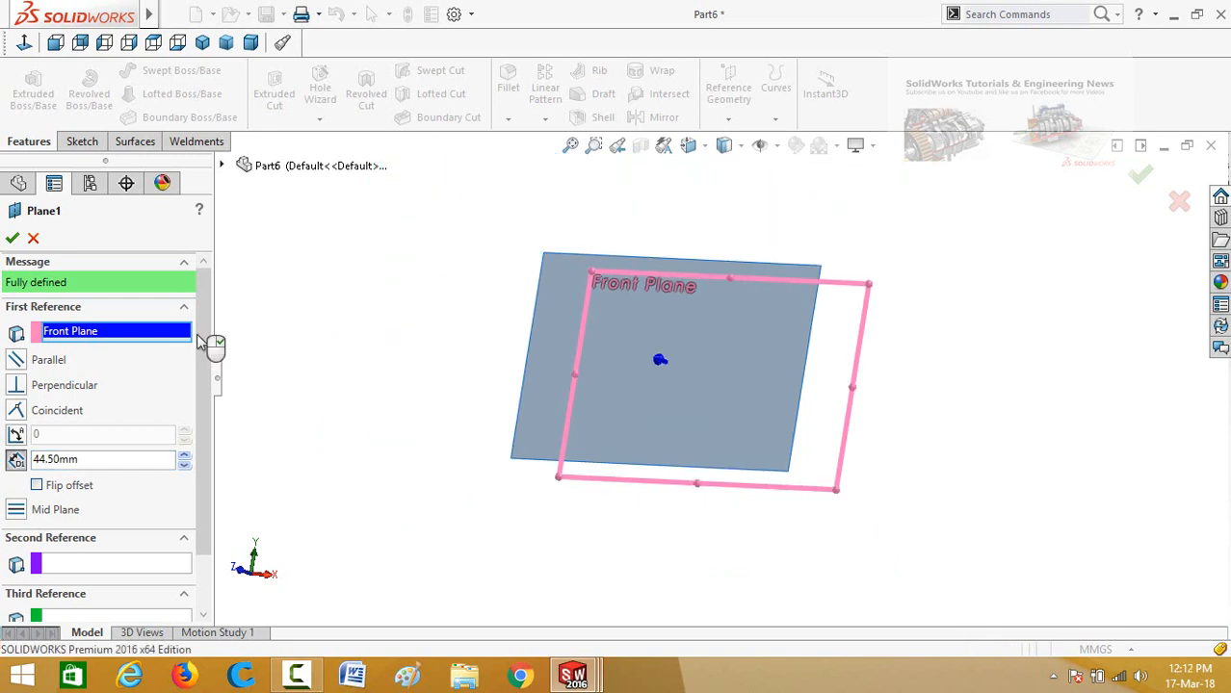
left_click(11, 239)
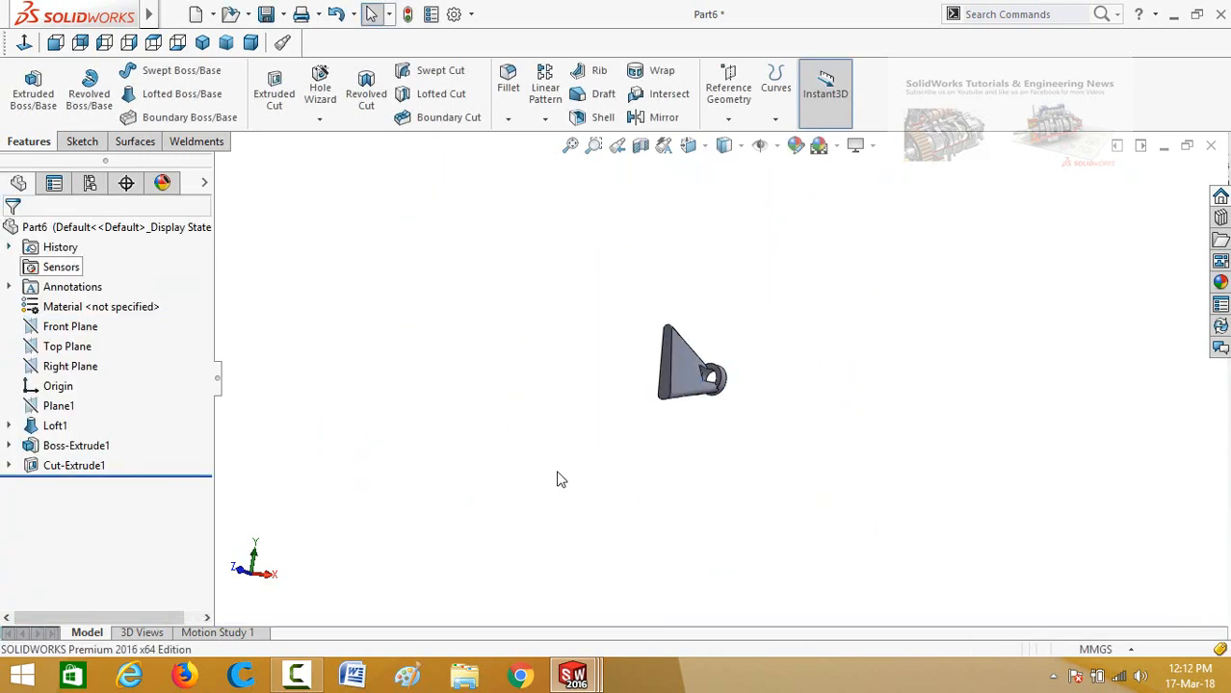
Step: Start a new sketch on the Right Plane and view it face-on
mouse_move(553, 392)
middle_mouse_down()
mouse_move(532, 396)
mouse_move(550, 393)
middle_mouse_up()
scroll(775, 383, "down", 4)
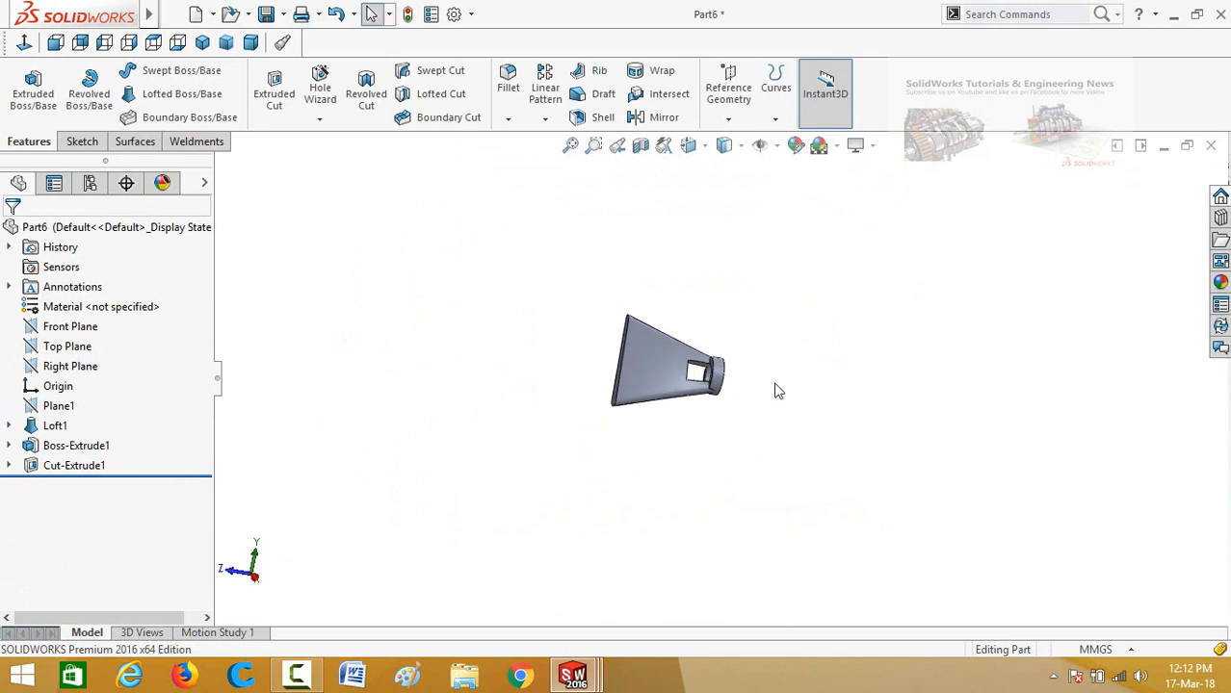
mouse_move(726, 432)
middle_mouse_down()
mouse_move(673, 426)
mouse_move(738, 393)
mouse_move(728, 426)
middle_mouse_up()
scroll(726, 428, "up", 3)
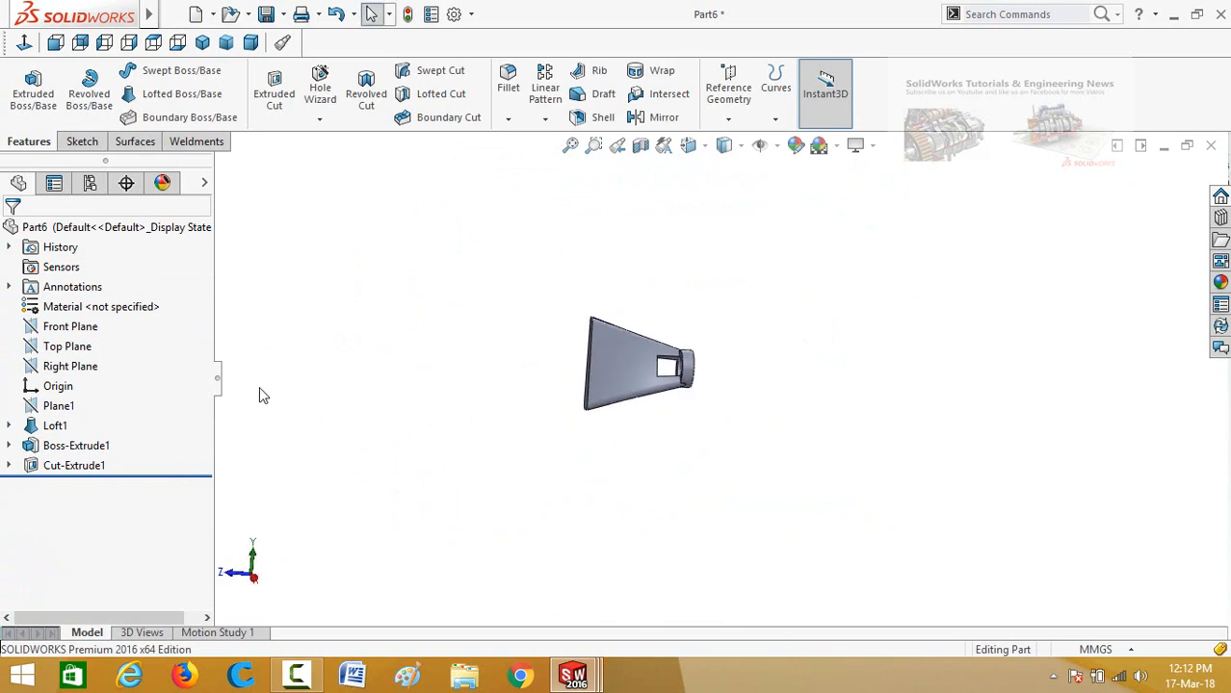
left_click(37, 367)
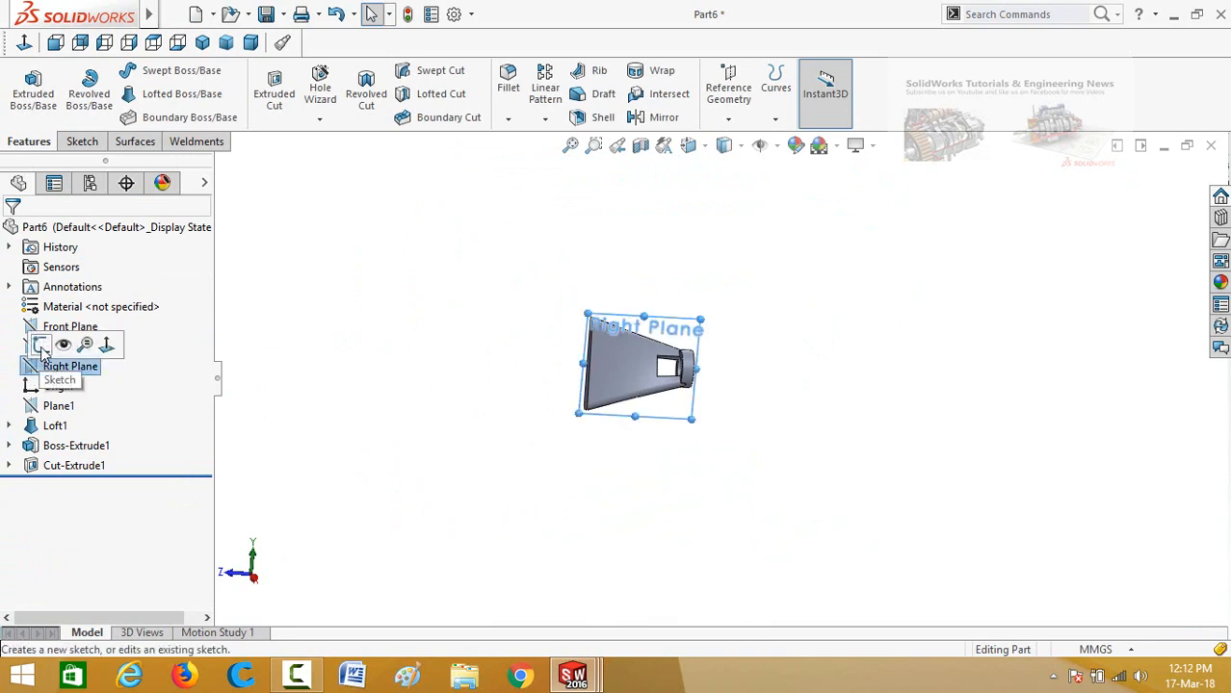
left_click(39, 344)
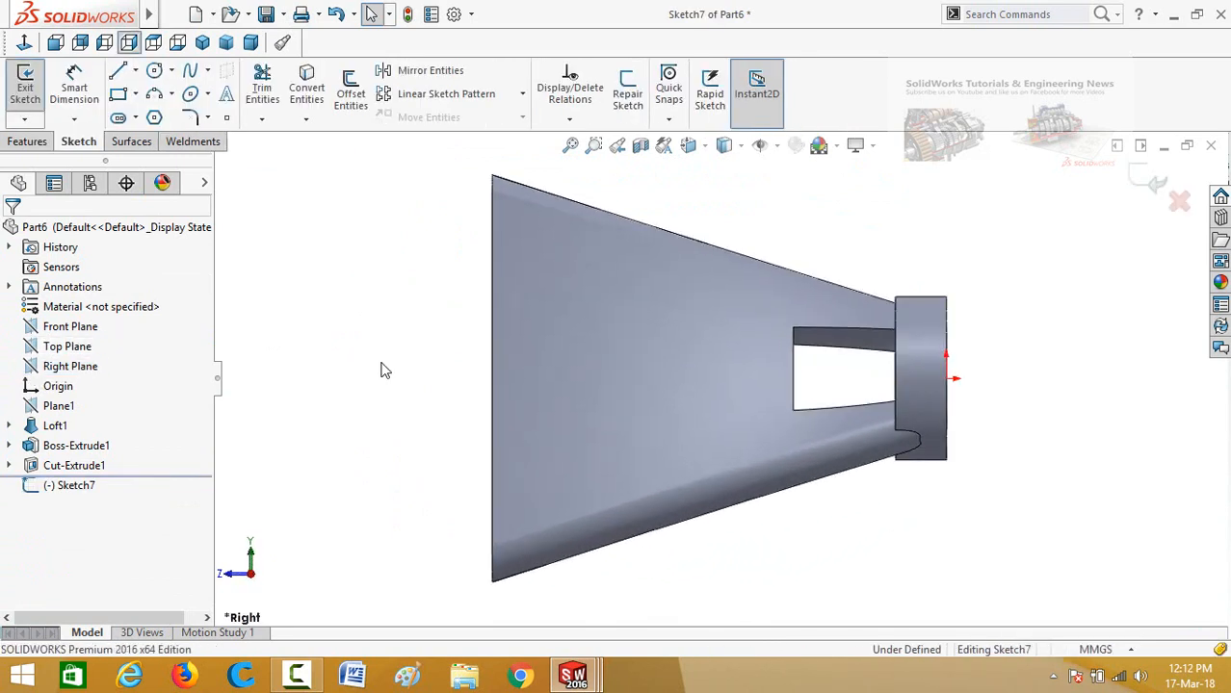
Step: Place a sketch point about 22 mm beyond the ring's outer end and make it horizontal with the origin
left_click(226, 118)
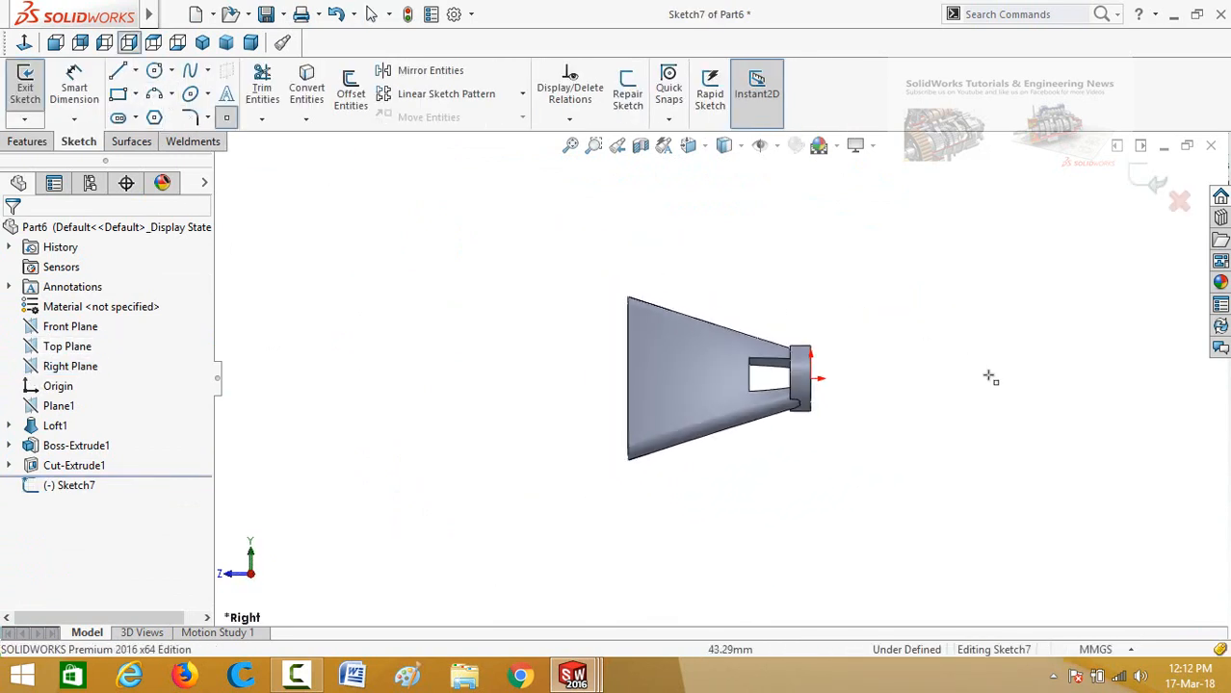
left_click(901, 379)
key("Escape")
scroll(882, 386, "down", 2)
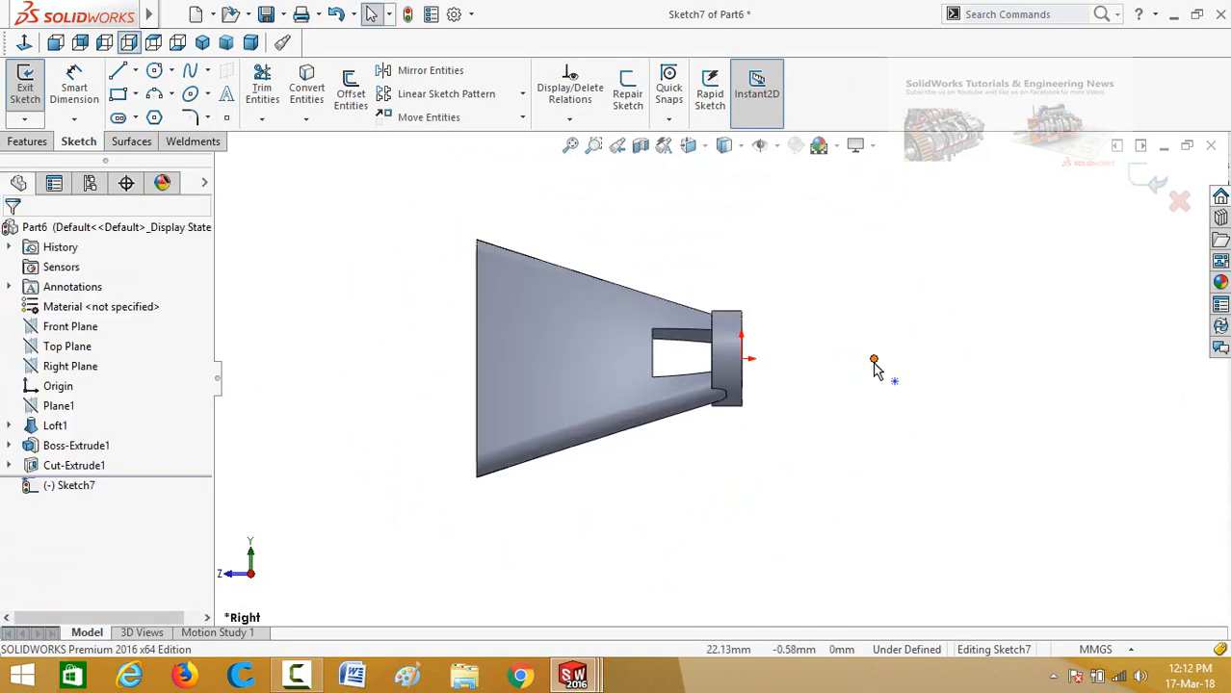
left_click(874, 361)
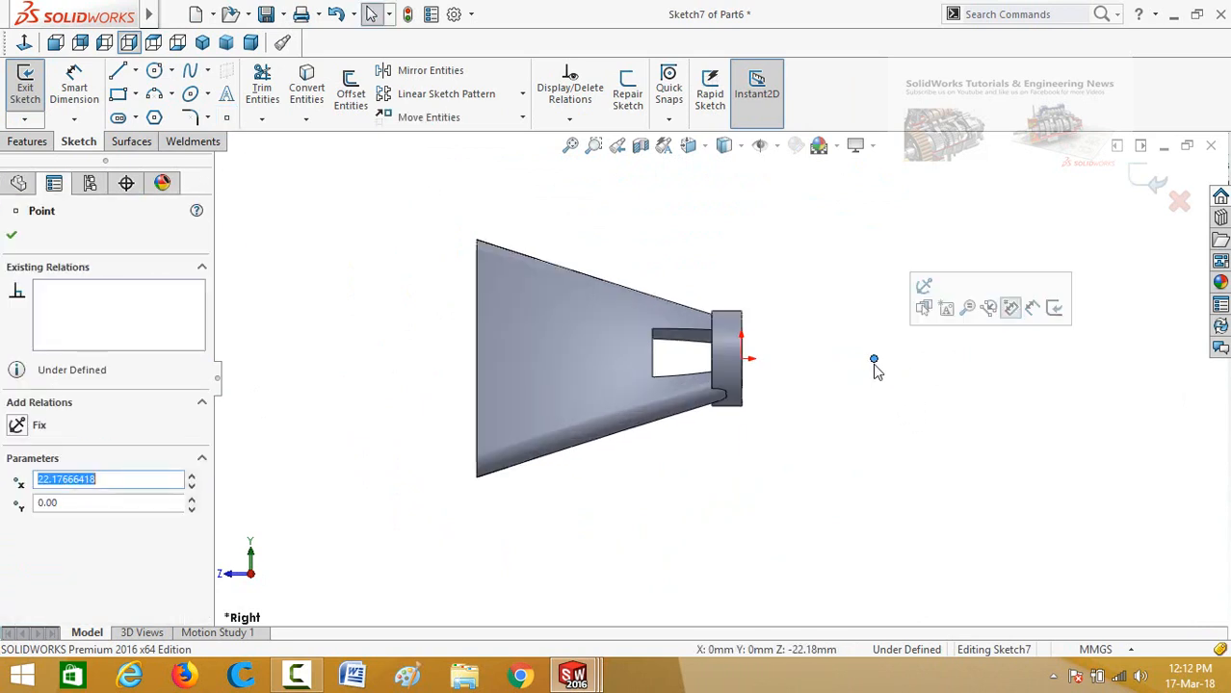
left_click(743, 366, "ctrl")
left_click(899, 302)
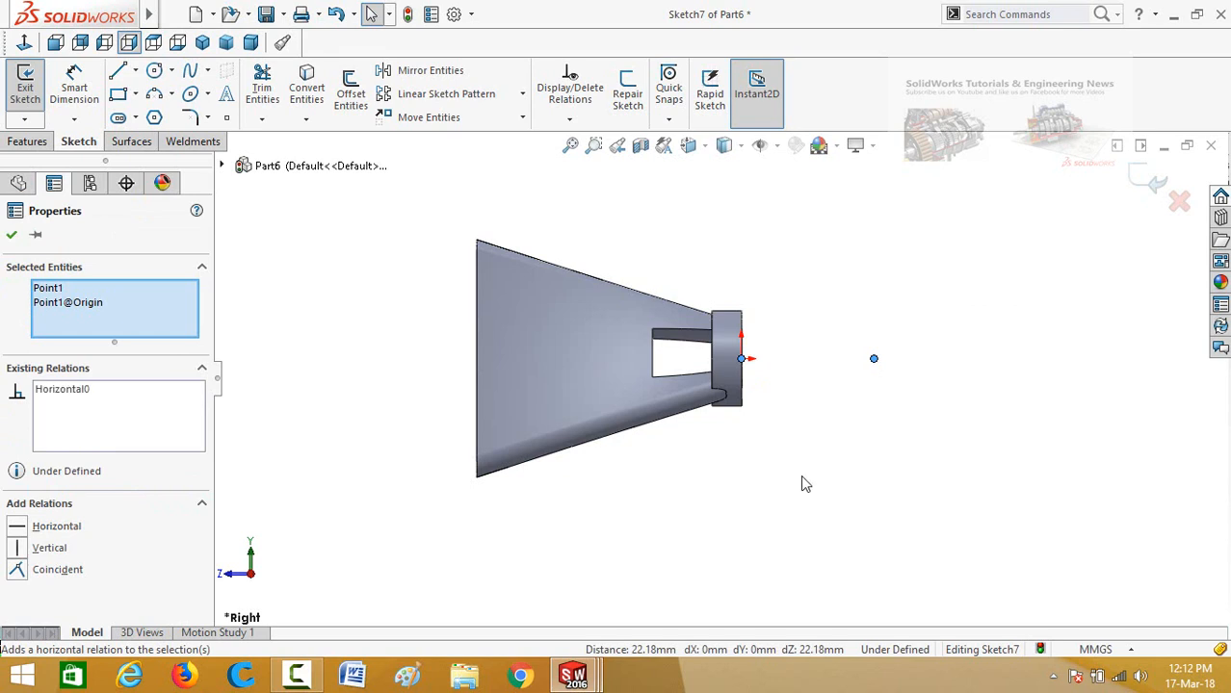
left_click(801, 477)
Step: Dimension the point's distance from the ring's outer end edge and set it to 23 mm
right_click_drag(836, 431, 835, 324)
left_click(873, 360)
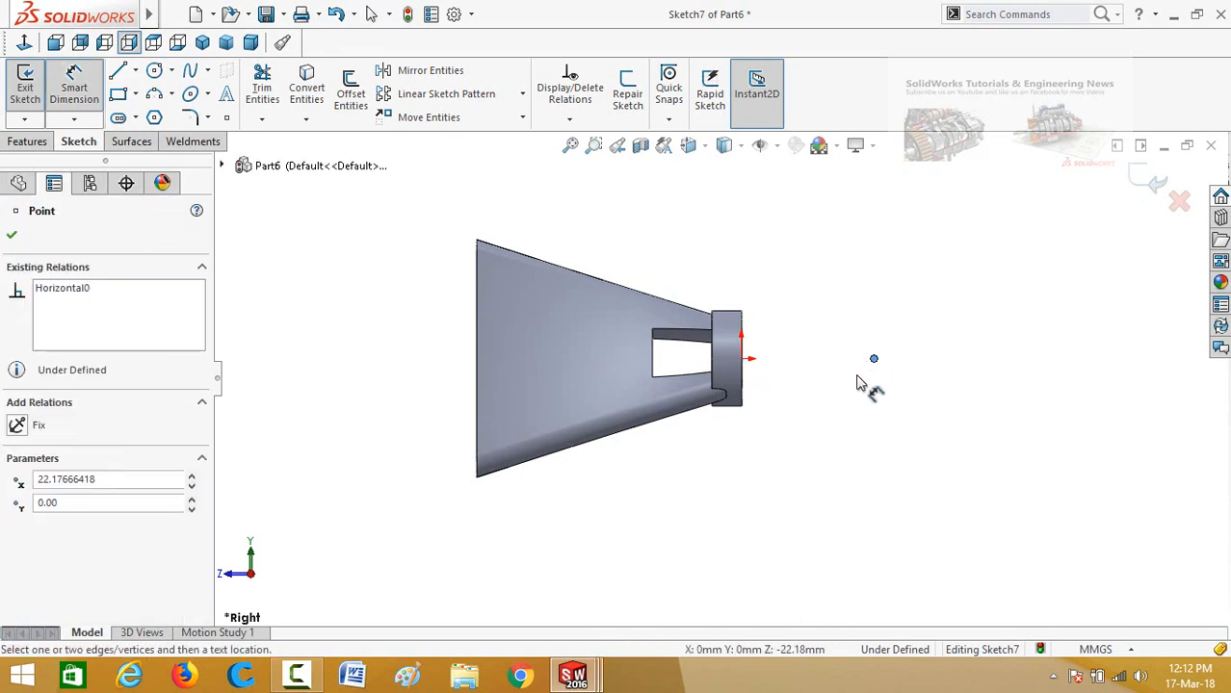
left_click(744, 348)
left_click(789, 460)
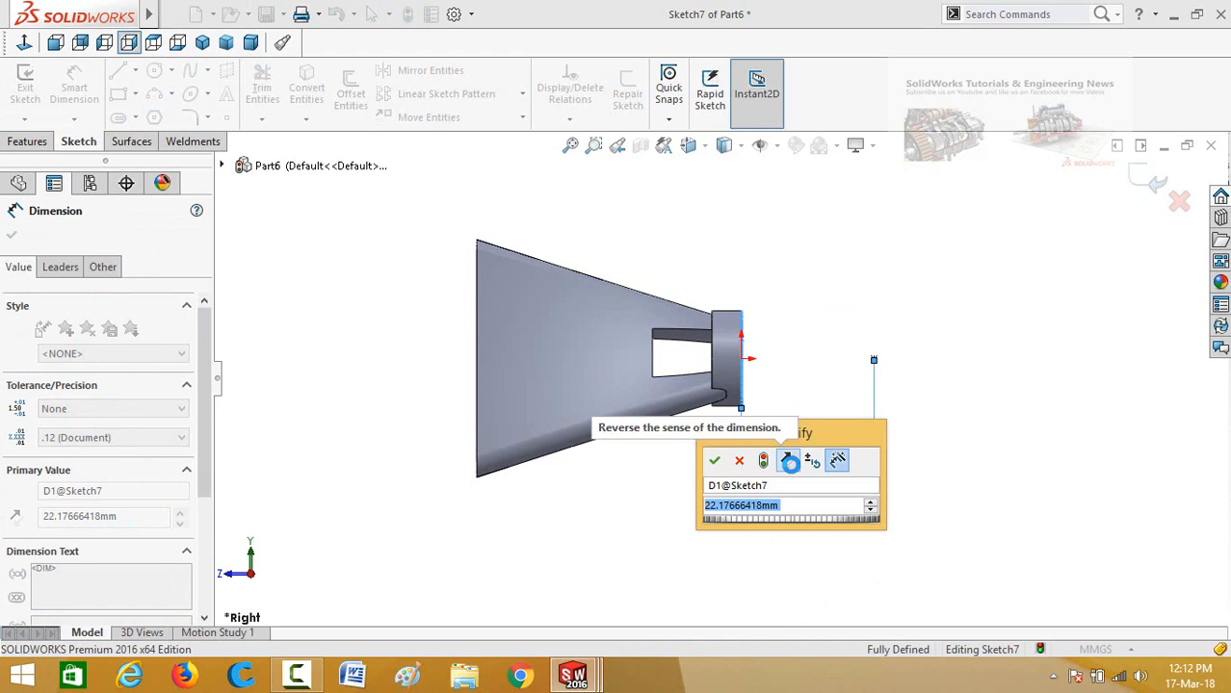
type("2")
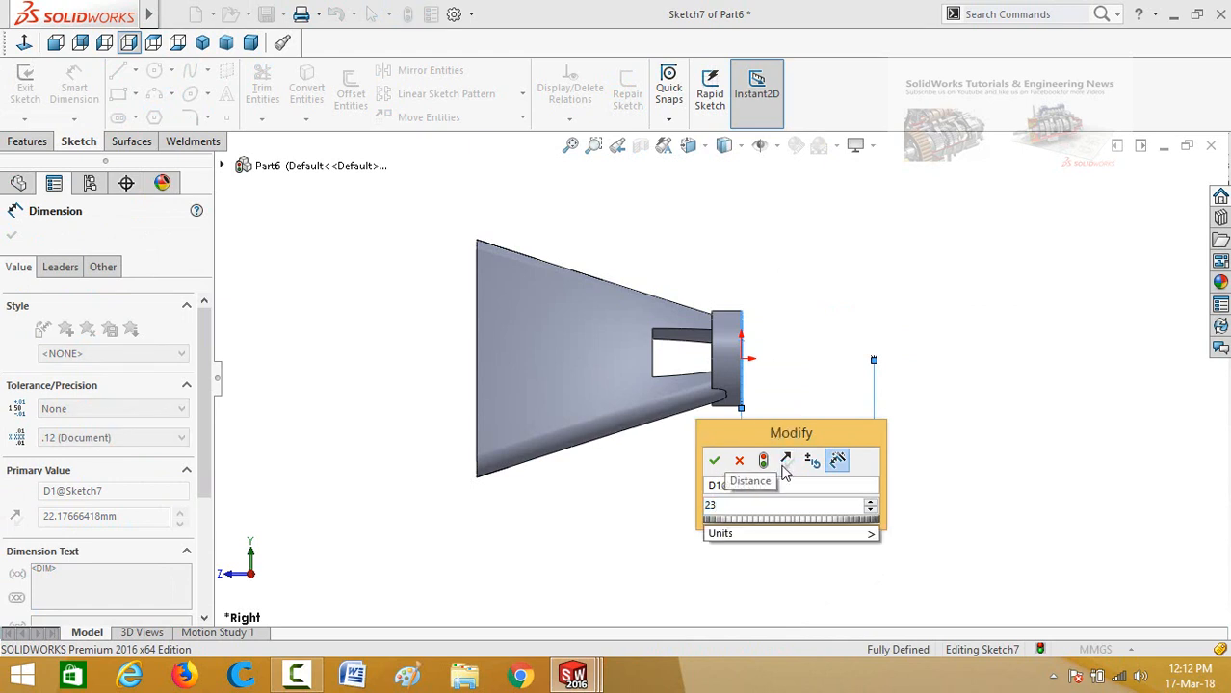
type("3")
left_click(725, 463)
key("Escape")
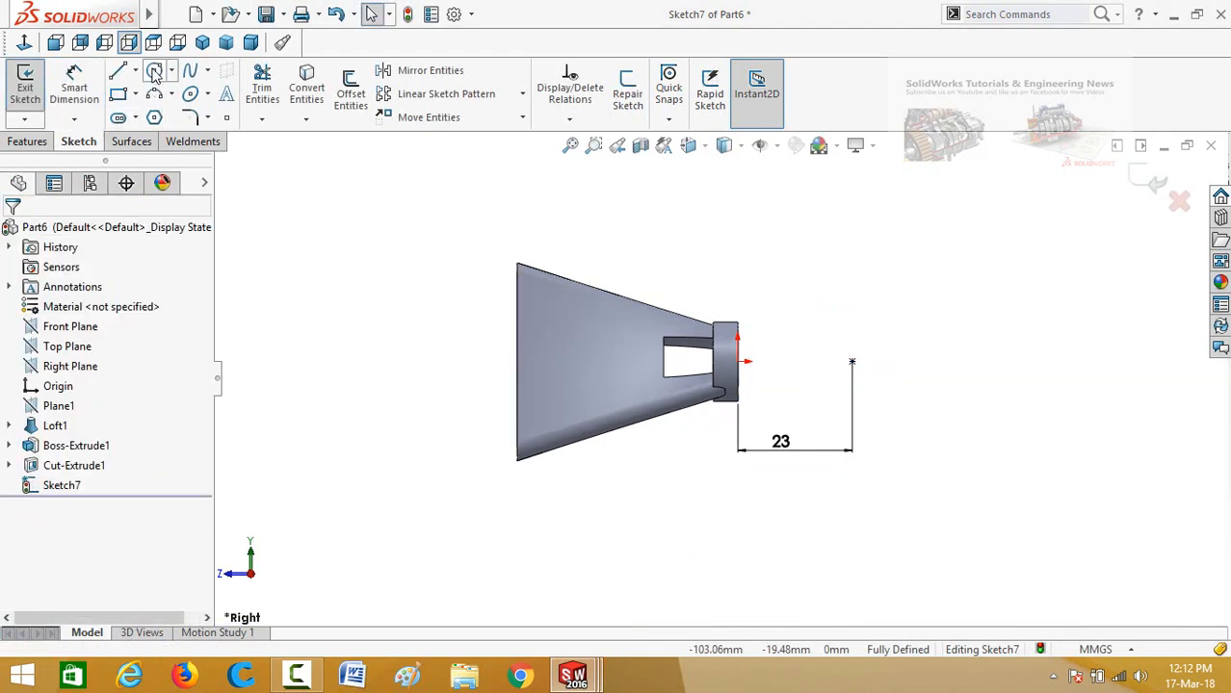
Step: Draw a circle centered on the point, reaching past the wide end of the body, and set its diameter to 135 mm
left_click(154, 74)
left_click(852, 362)
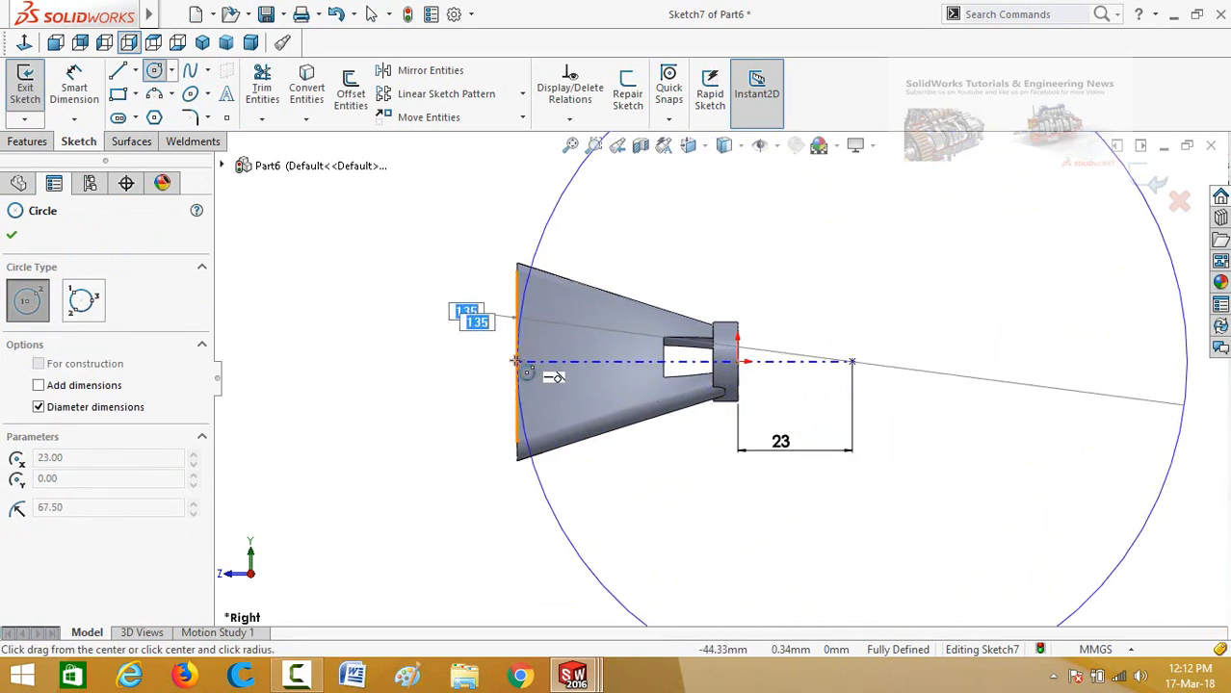
left_click(469, 370)
scroll(418, 471, "up", 2)
right_click_drag(457, 517, 451, 313)
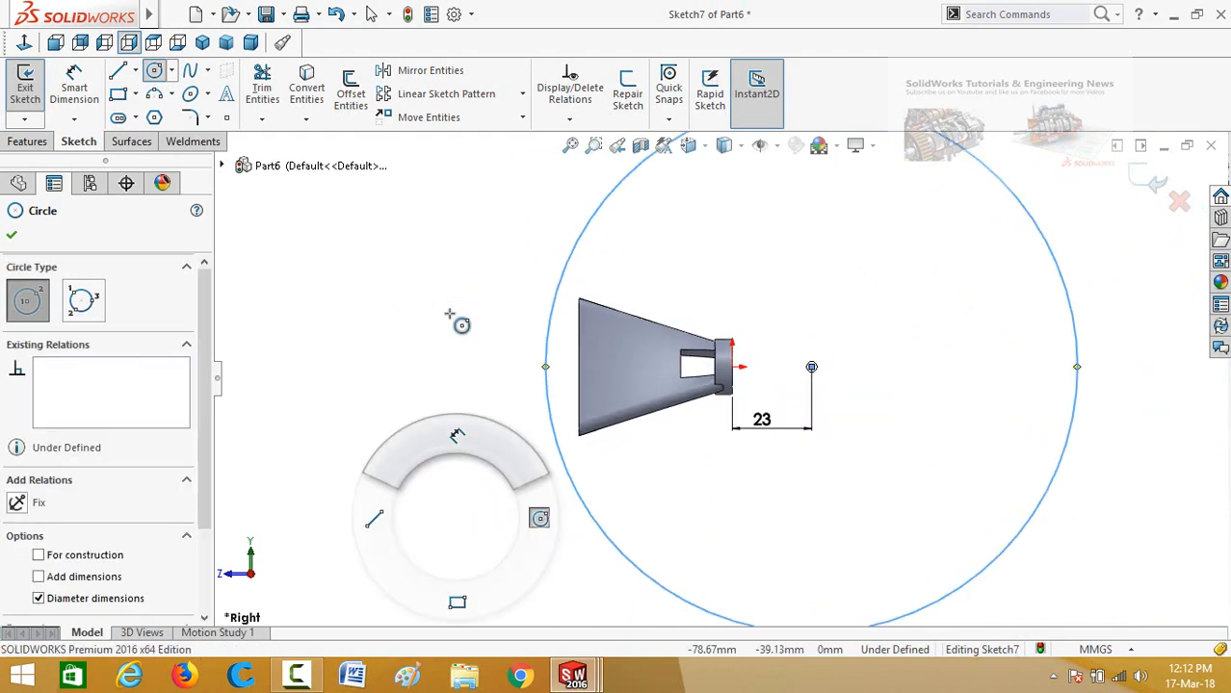
left_click(554, 439)
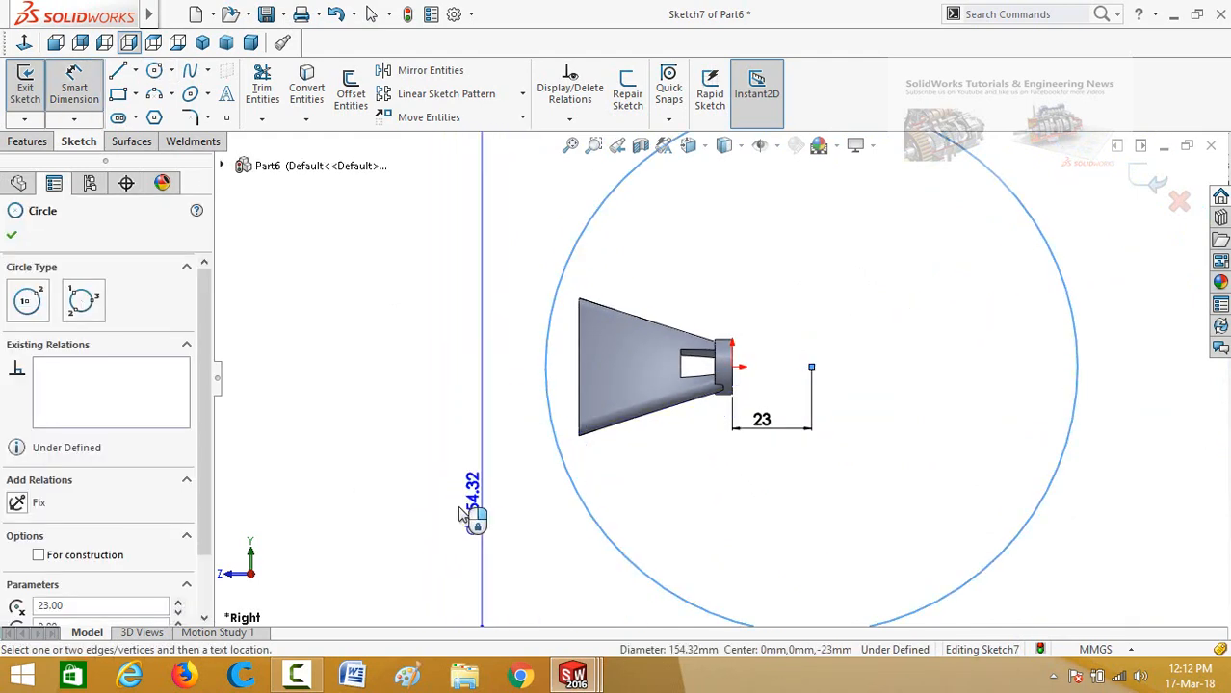
left_click(438, 488)
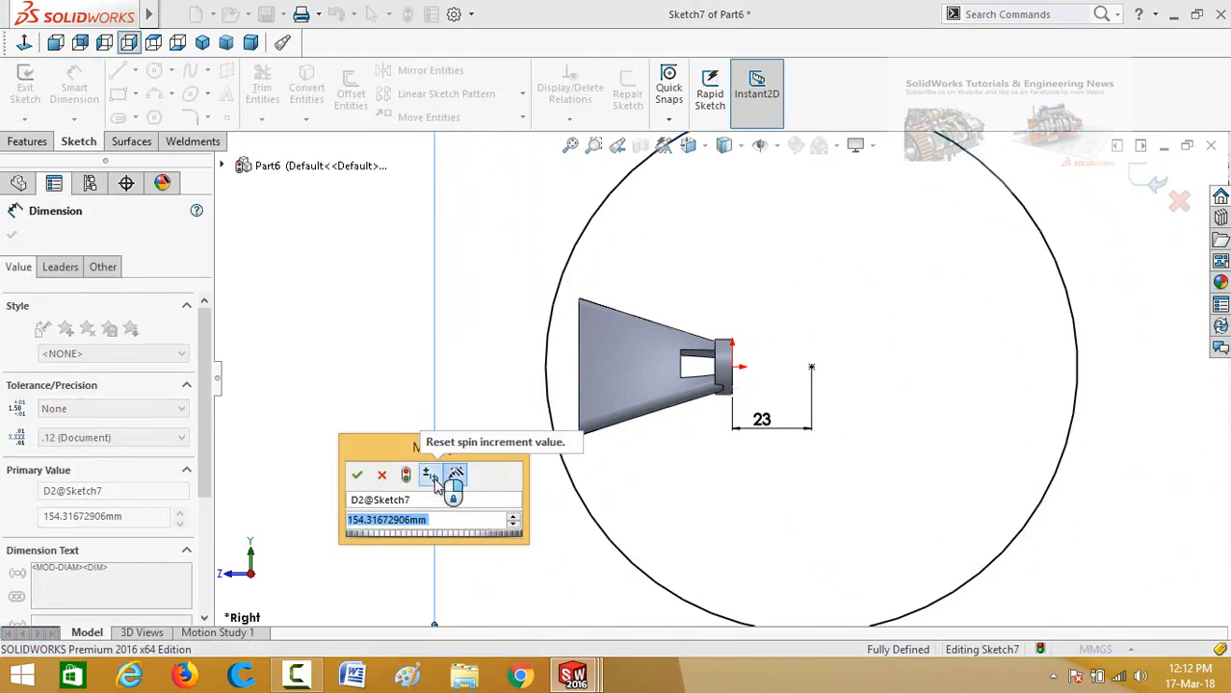
type("135")
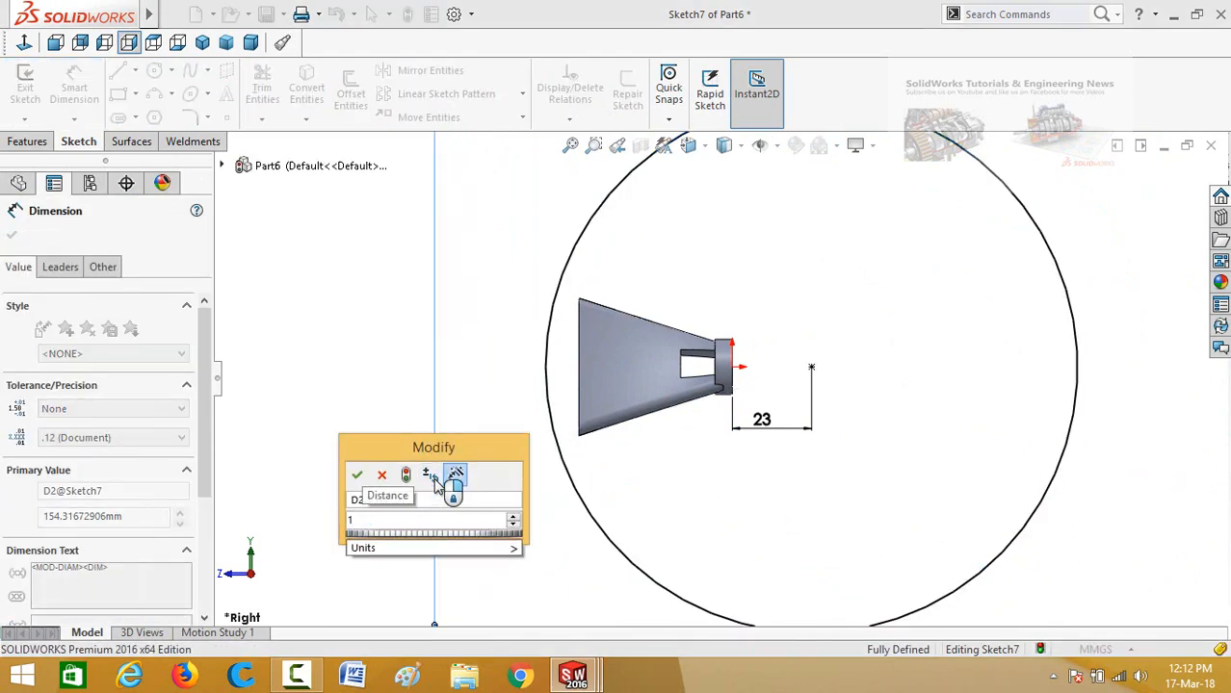
left_click(357, 475)
key("Escape")
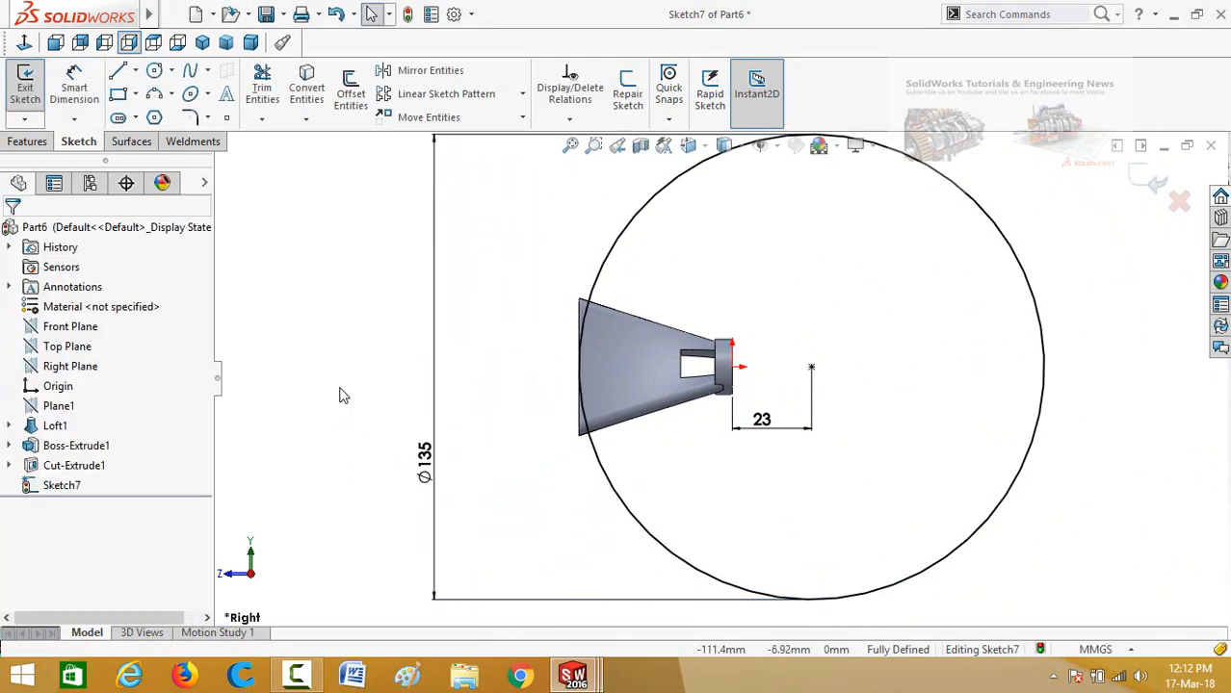
Step: Draw a larger concentric circle around the 135 mm circle and set the gap between the two circles to 20 mm
key("f")
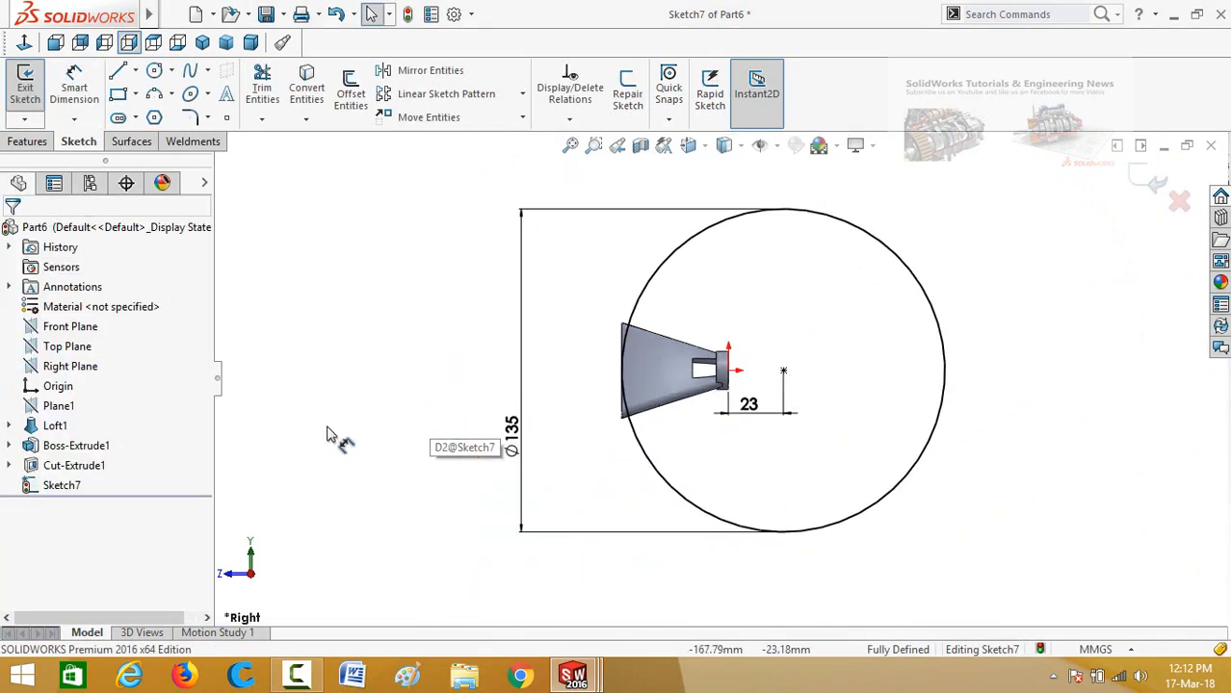
left_click(154, 72)
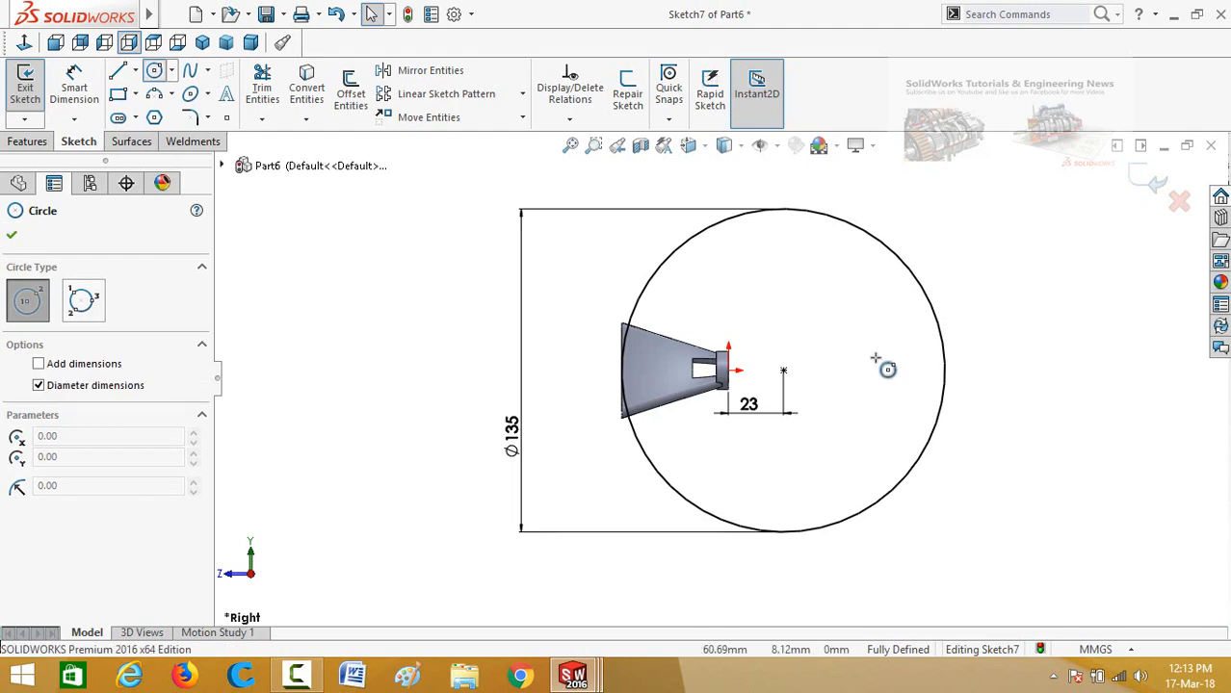
left_click(786, 373)
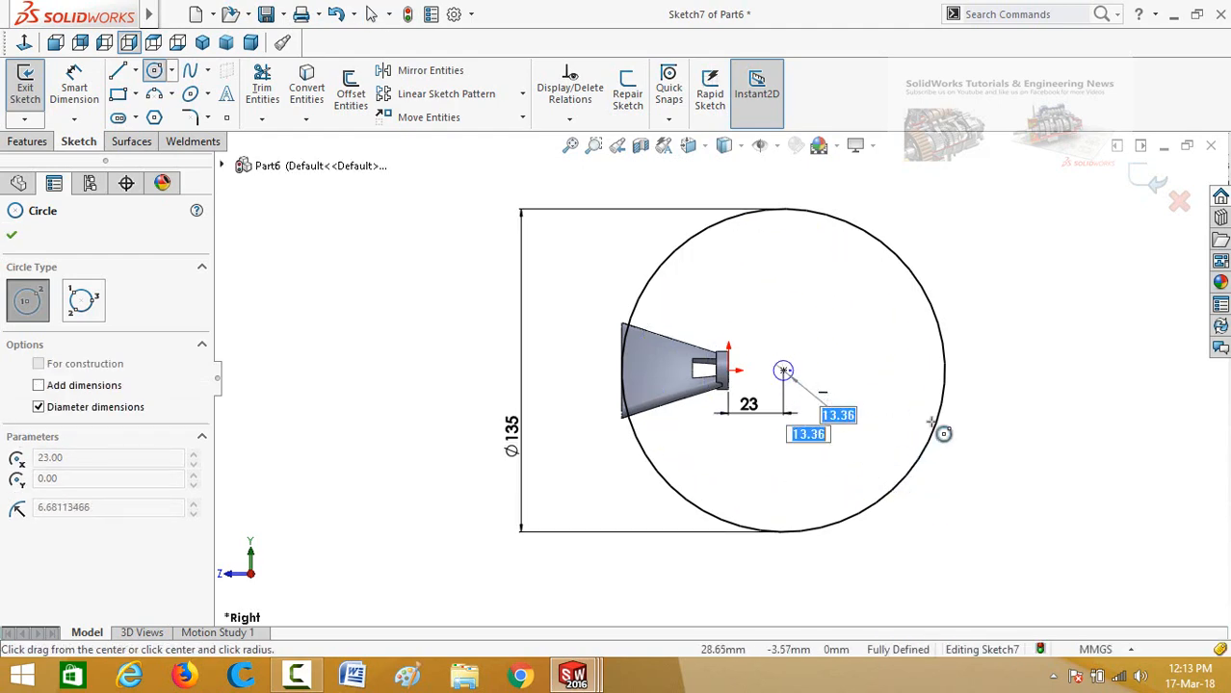
left_click(991, 470)
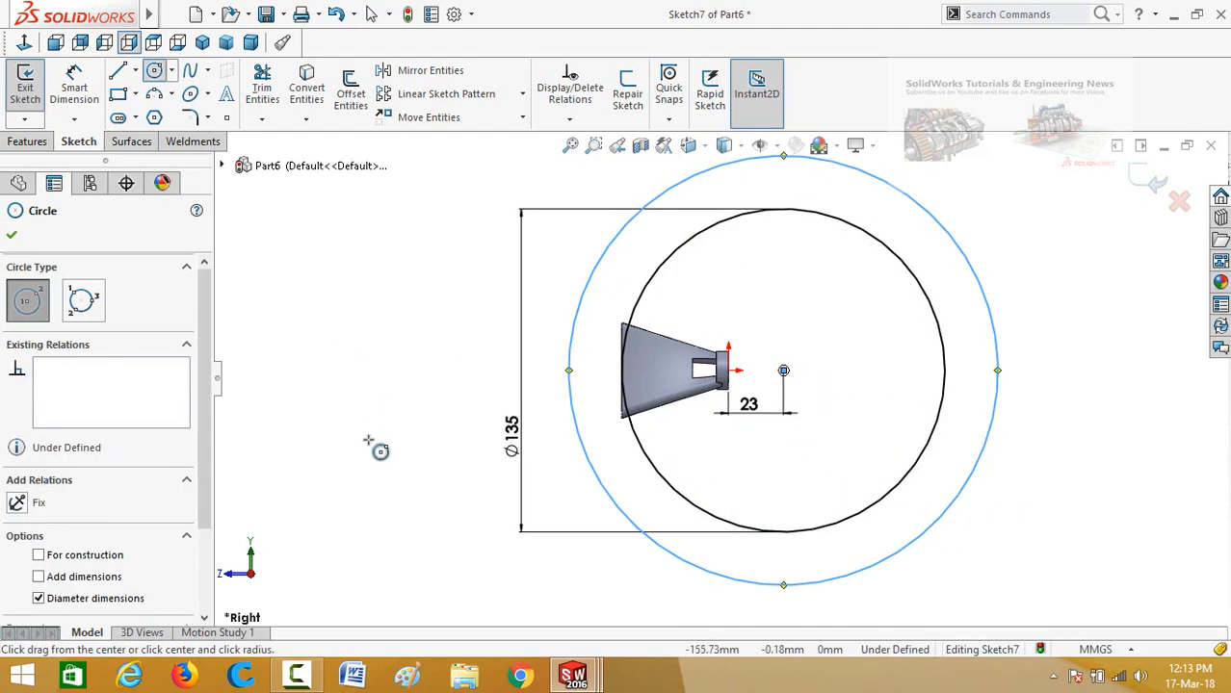
right_click_drag(369, 440, 389, 378)
left_click(645, 305)
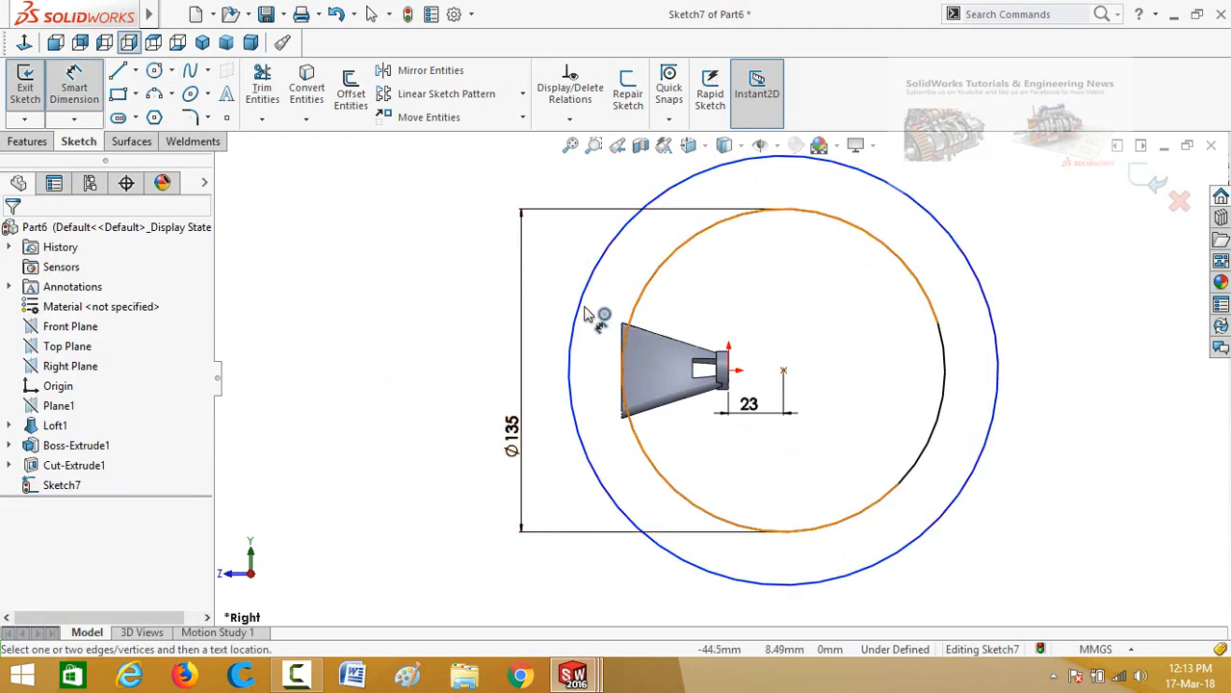
left_click(581, 313)
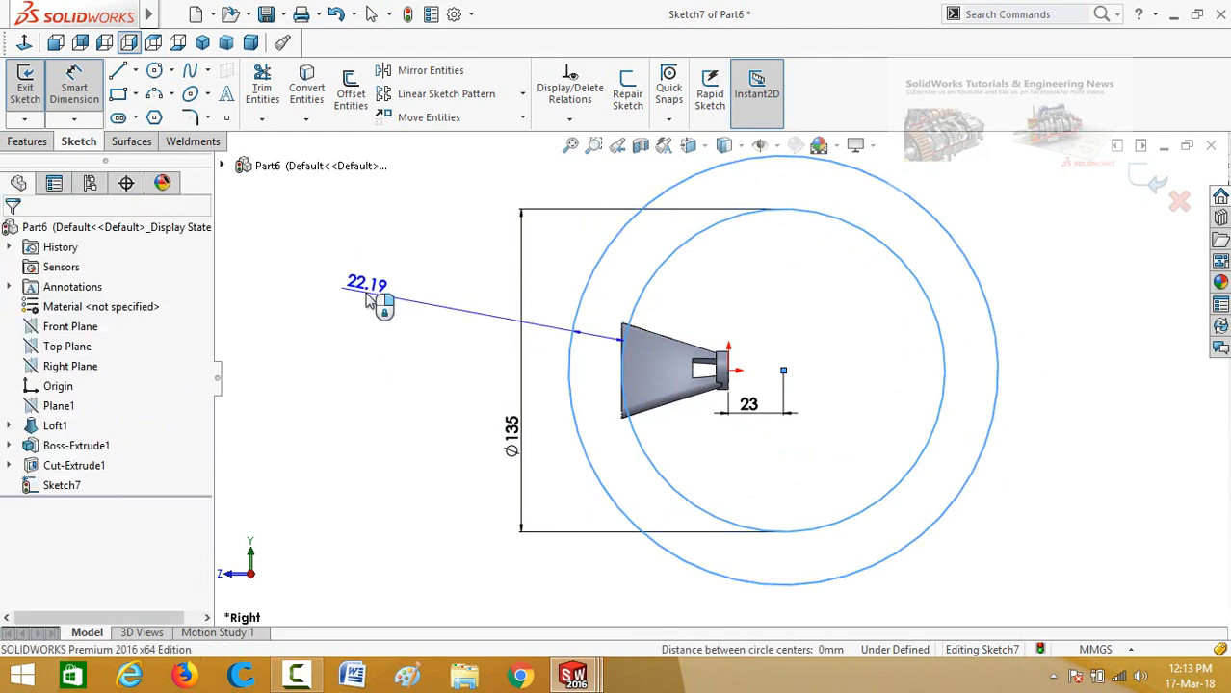
left_click(374, 294)
type("20")
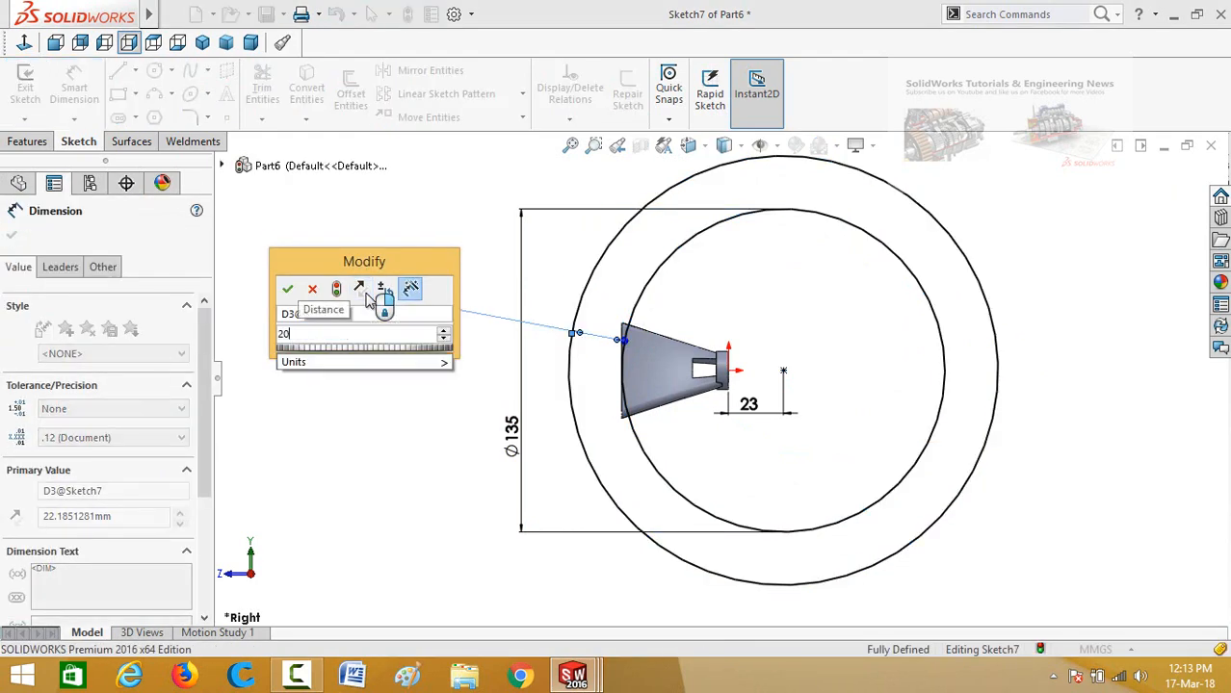
key("Return")
Step: Cut-extrude the region between the two circles blind, 83 mm in the first direction and 106 mm in the second
left_click(23, 143)
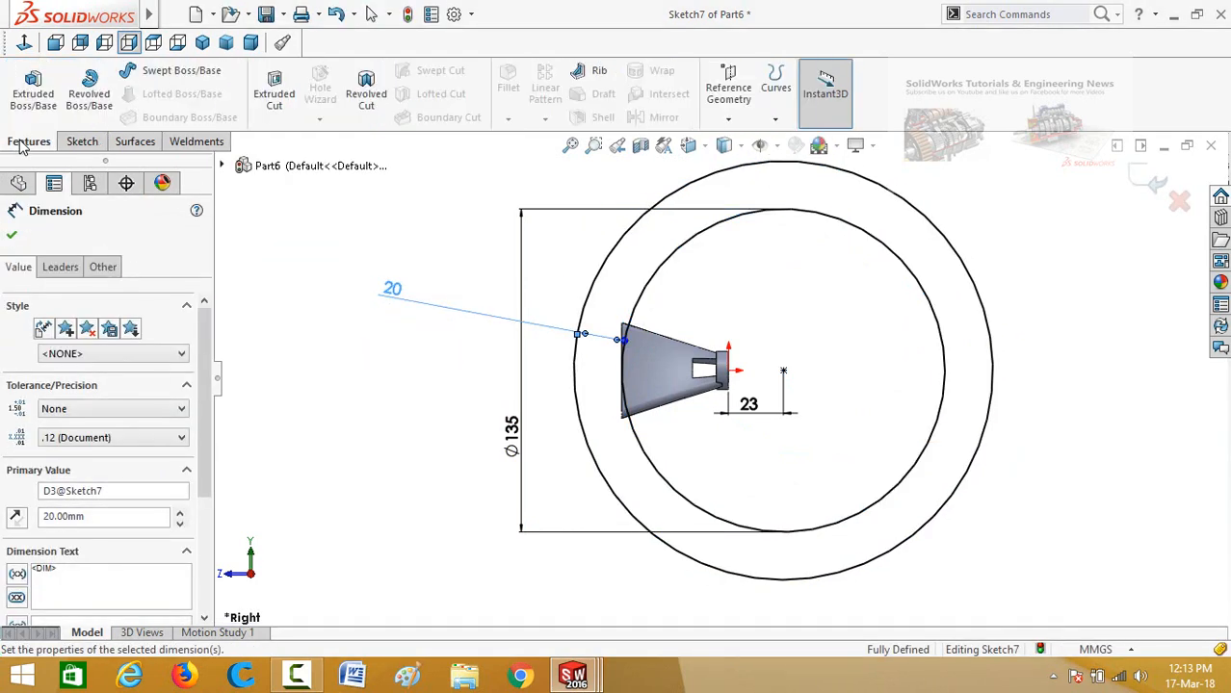
left_click(277, 88)
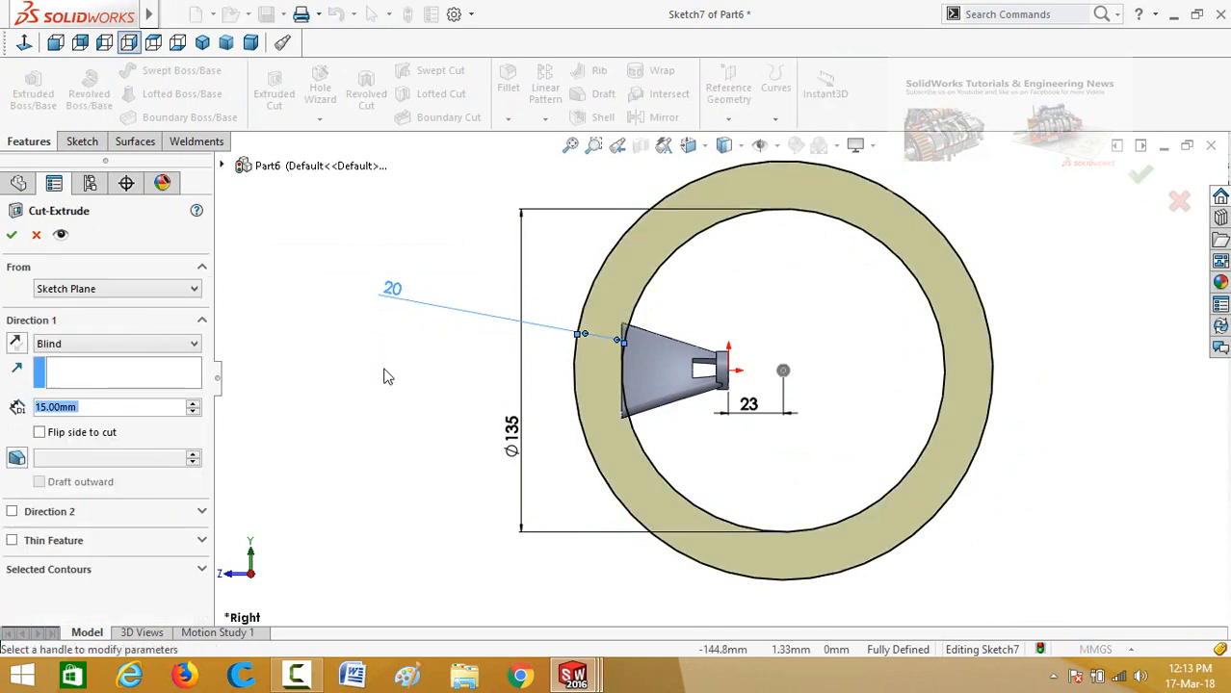
middle_click_drag(440, 354, 520, 367)
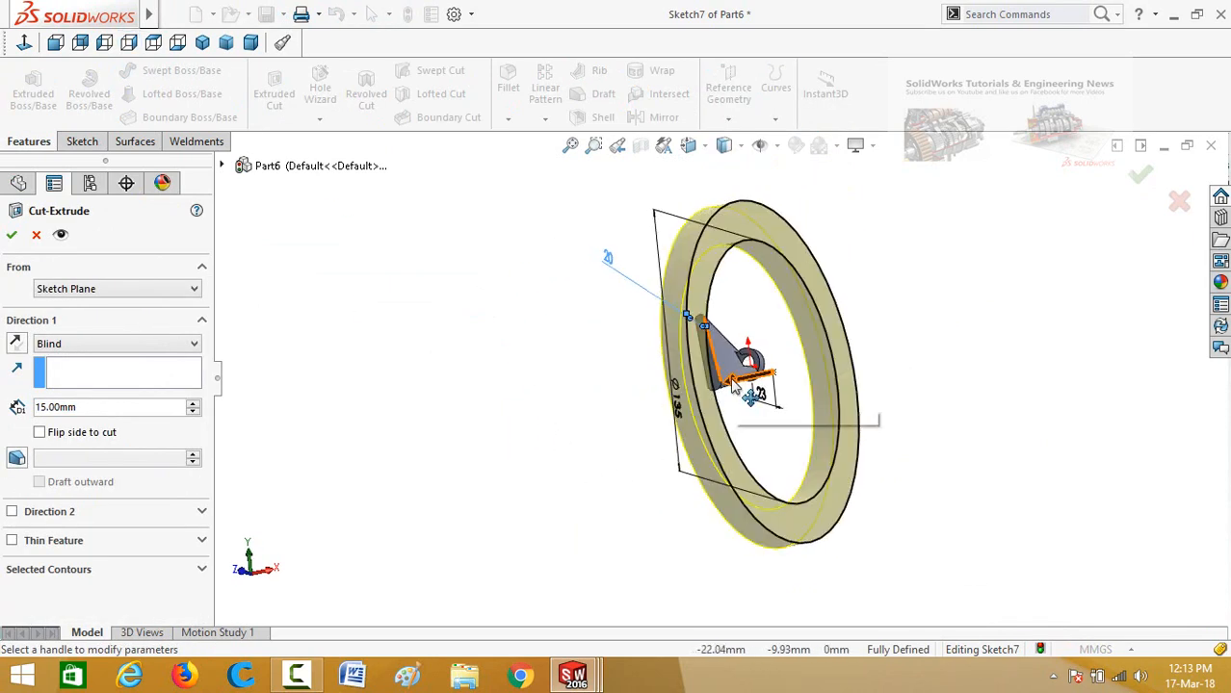
left_click_drag(747, 387, 628, 402)
left_click(631, 405)
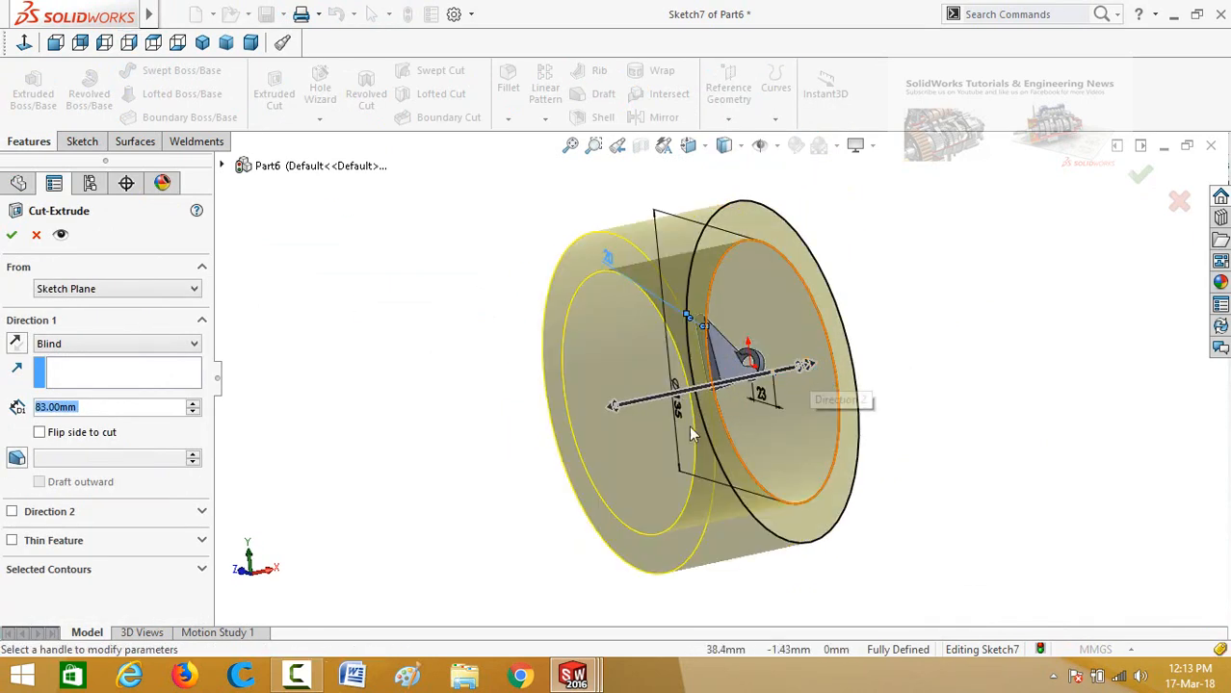
left_click_drag(809, 366, 974, 345)
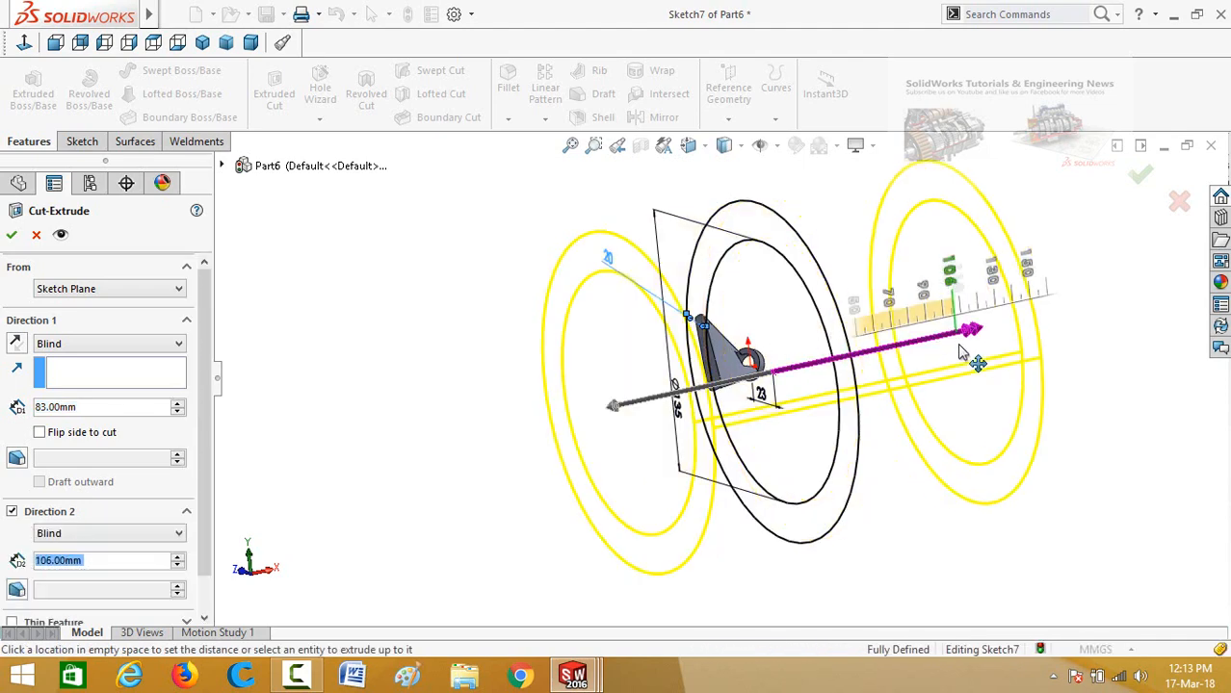
left_click(974, 344)
left_click(11, 235)
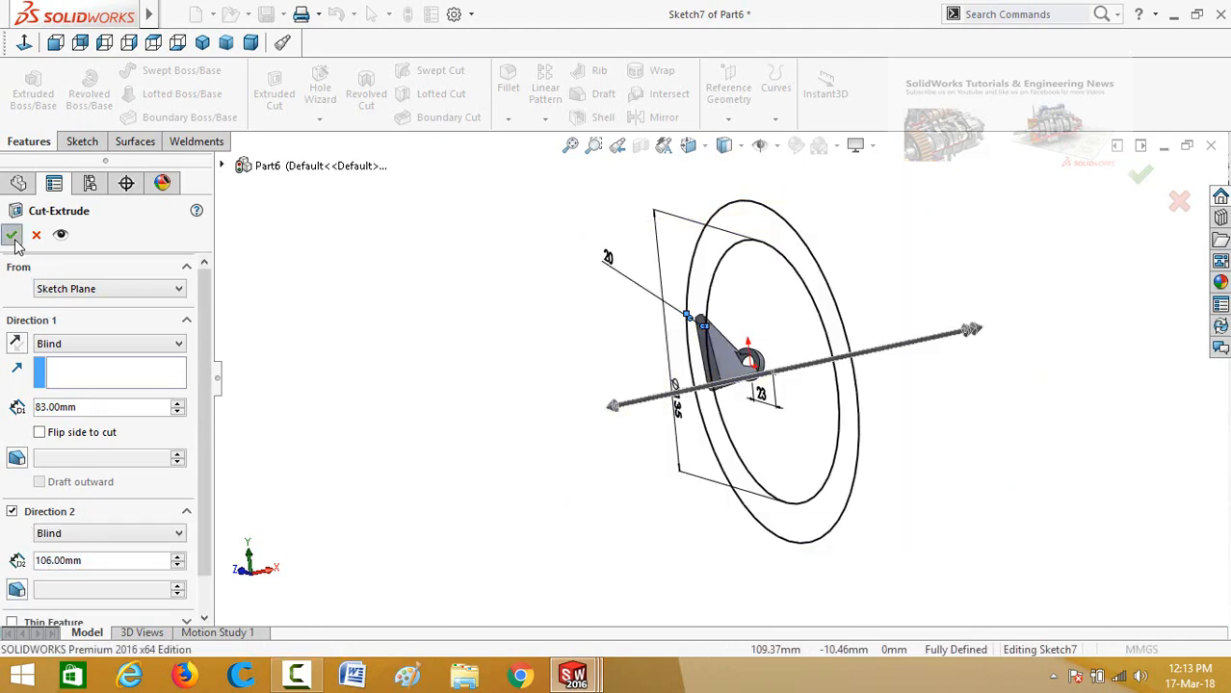
Step: Fillet the edges of the curved face at the body's wide end with a 2 mm radius
middle_click_drag(516, 357, 816, 364)
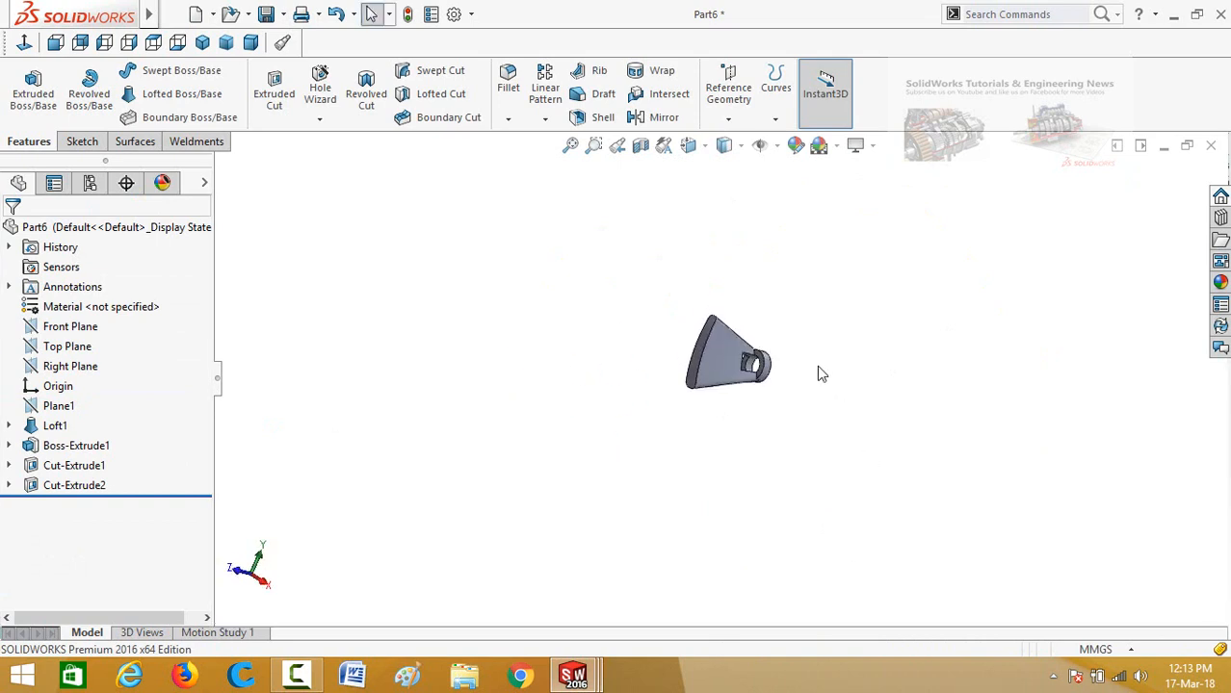
scroll(797, 370, "down", 5)
scroll(605, 264, "down", 2)
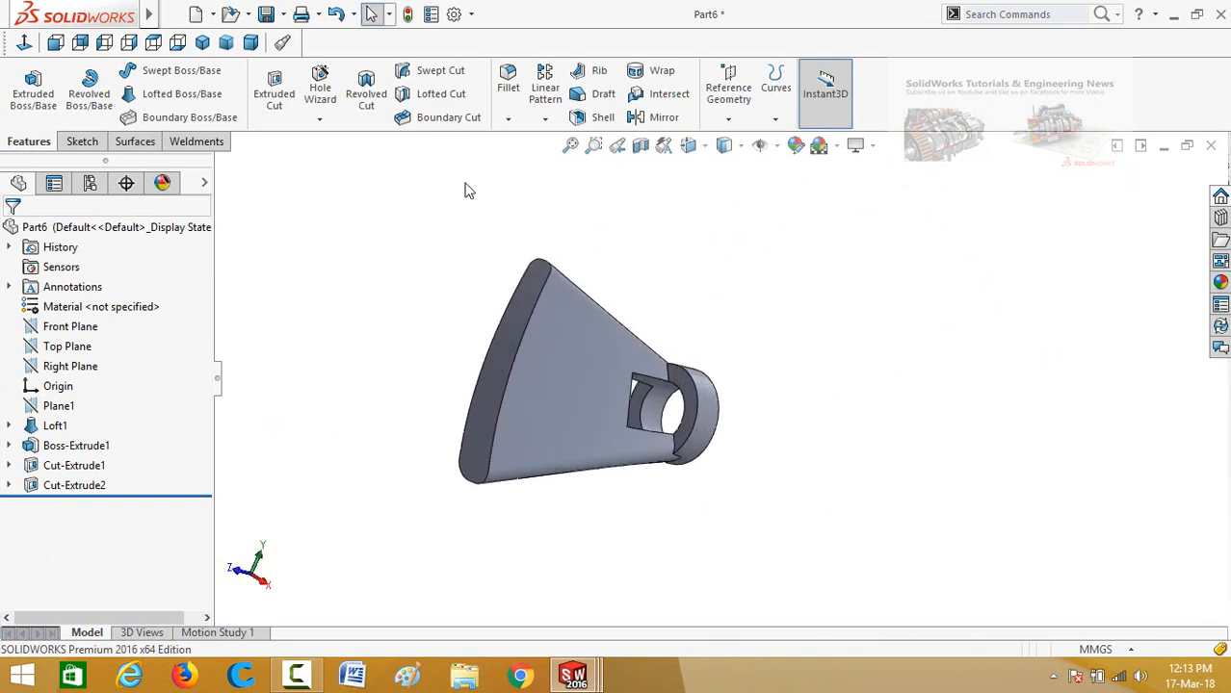
left_click(507, 89)
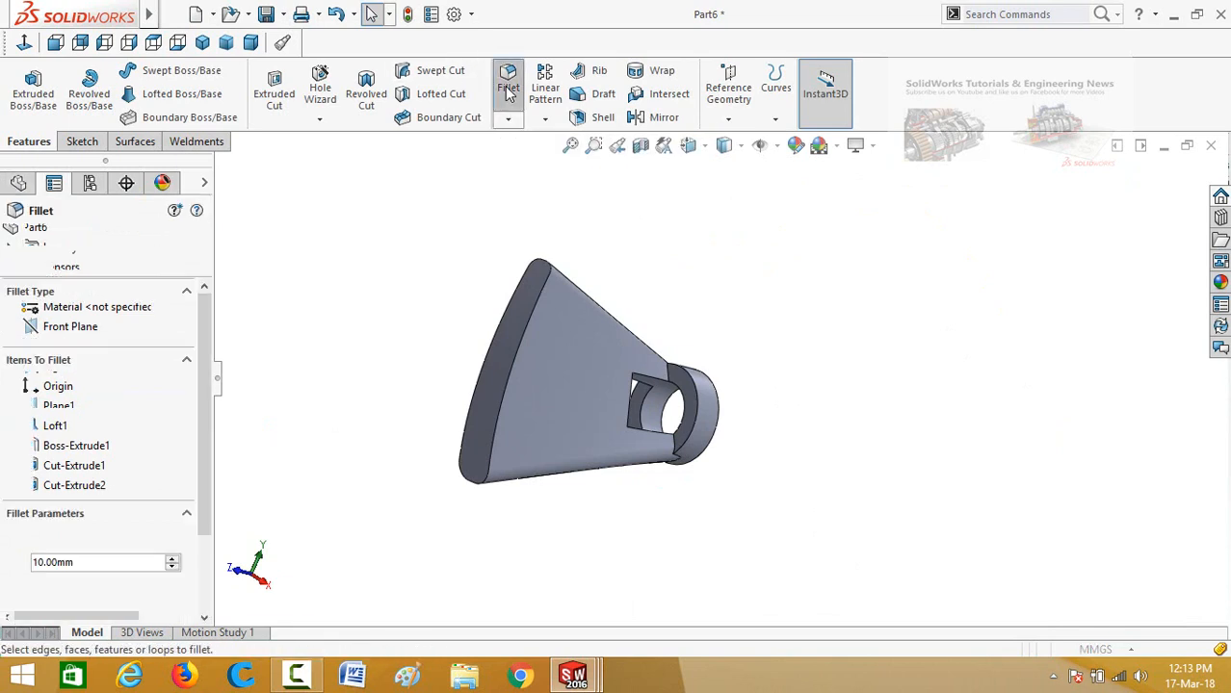
left_click(515, 331)
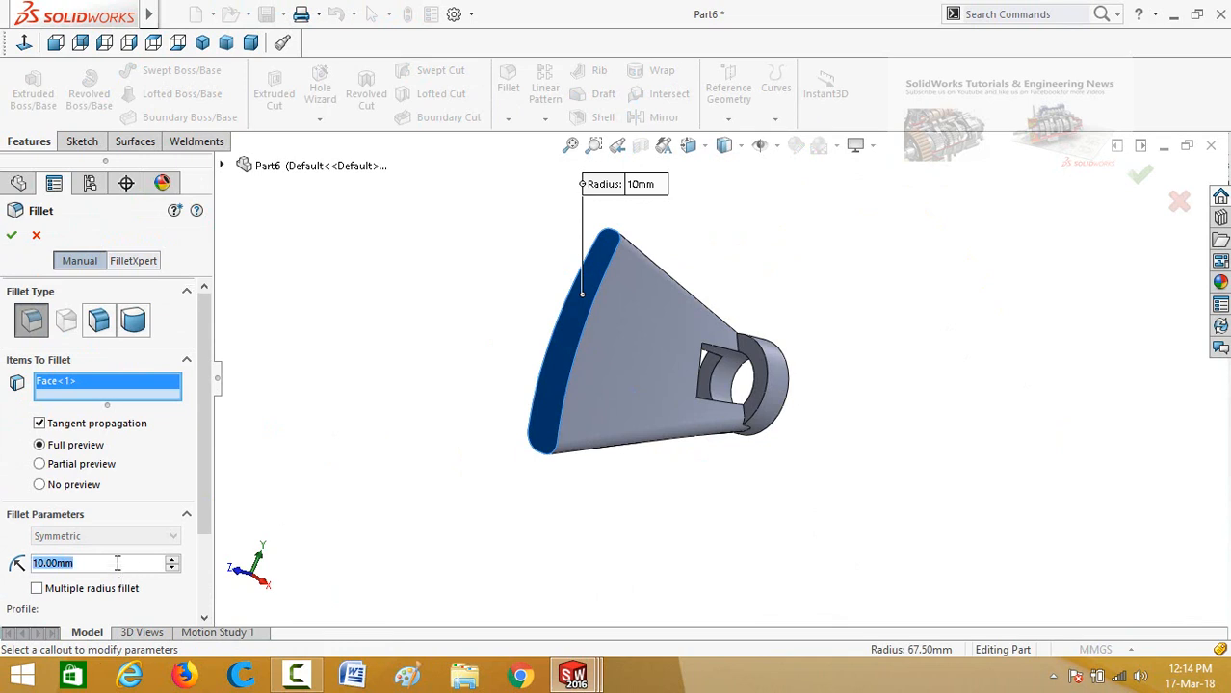
type("2")
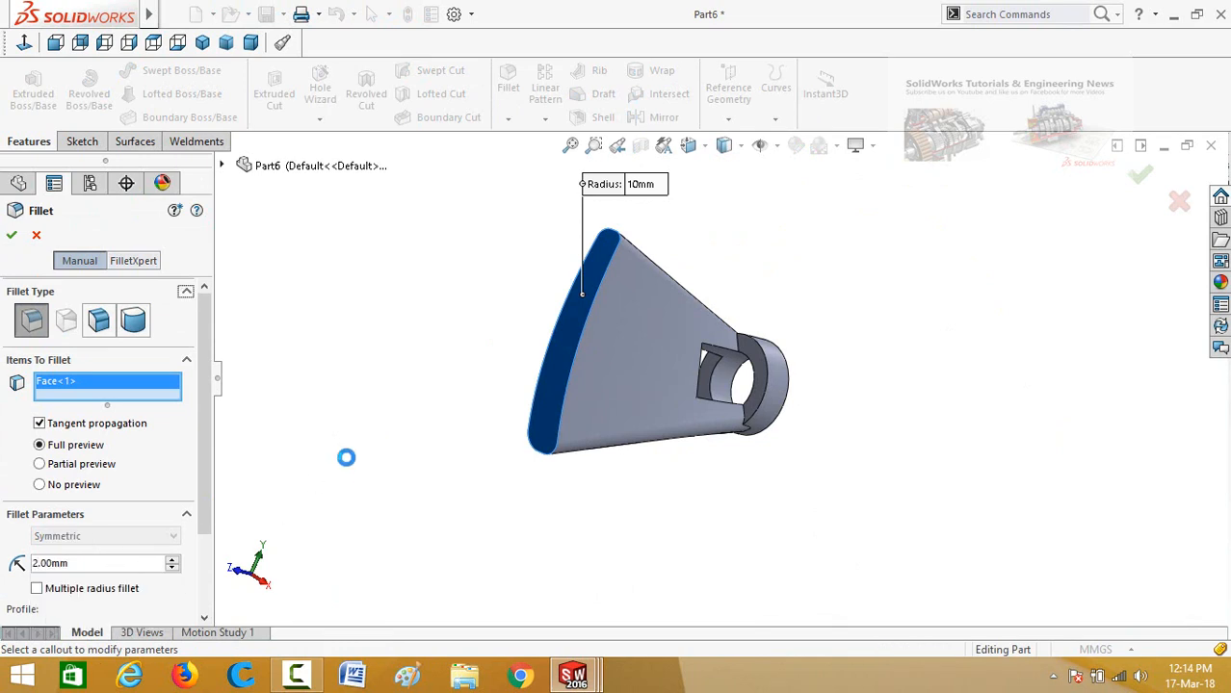
left_click(12, 236)
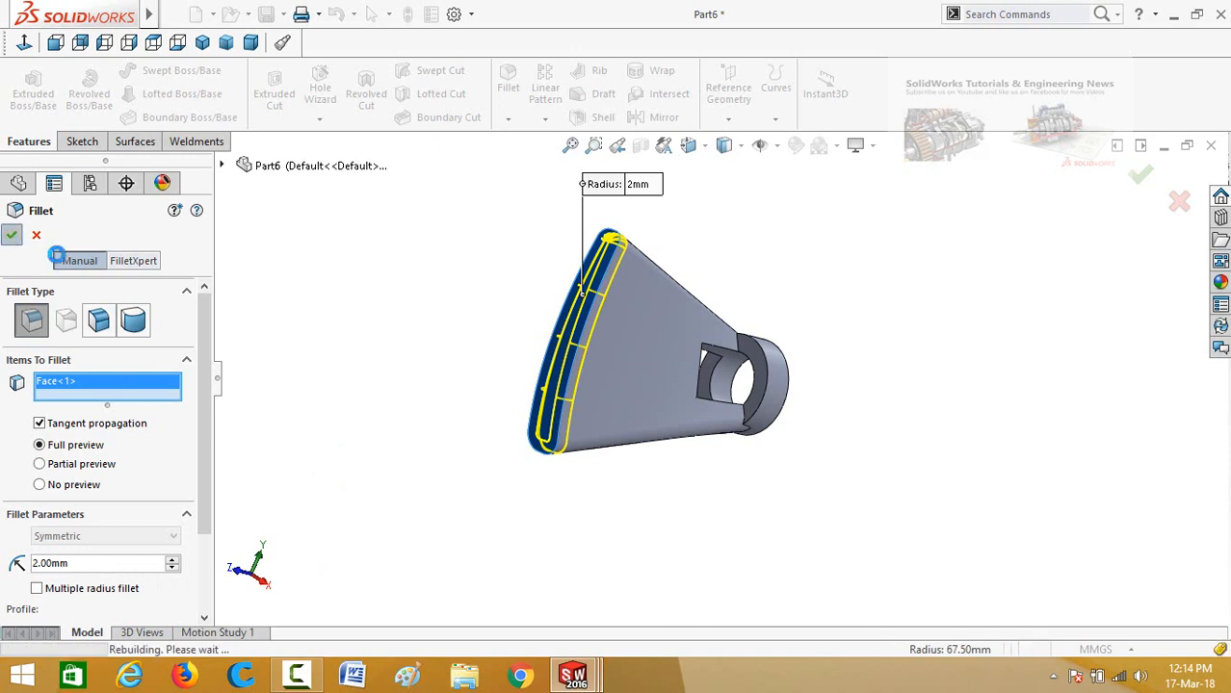
Step: Save the finished part as Blade in the Kaplan Turbine for Air University folder
middle_click_drag(453, 280, 531, 331)
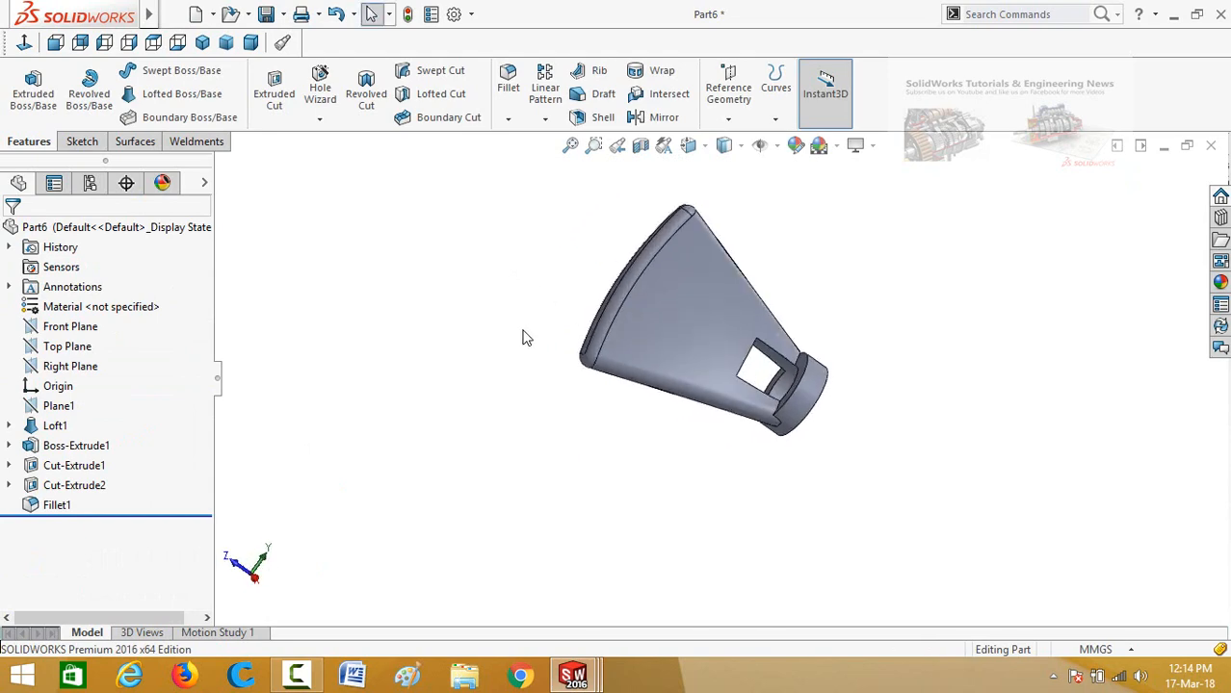
key("ctrl+s")
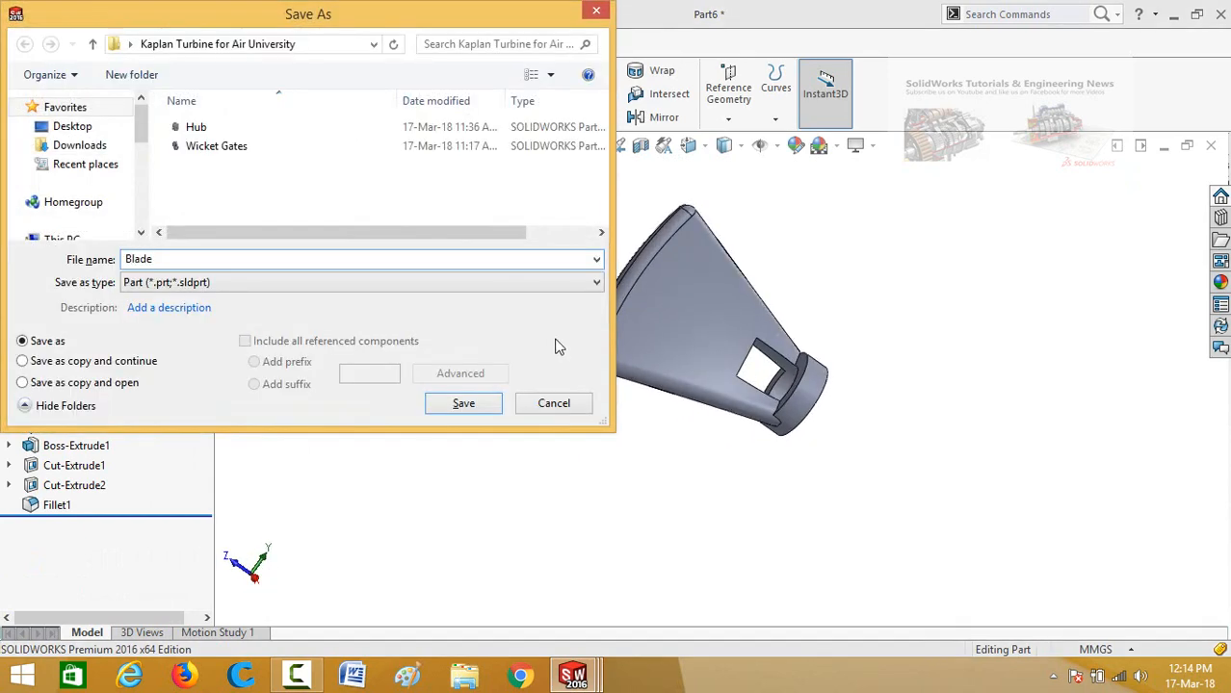
type("Blade")
left_click(463, 403)
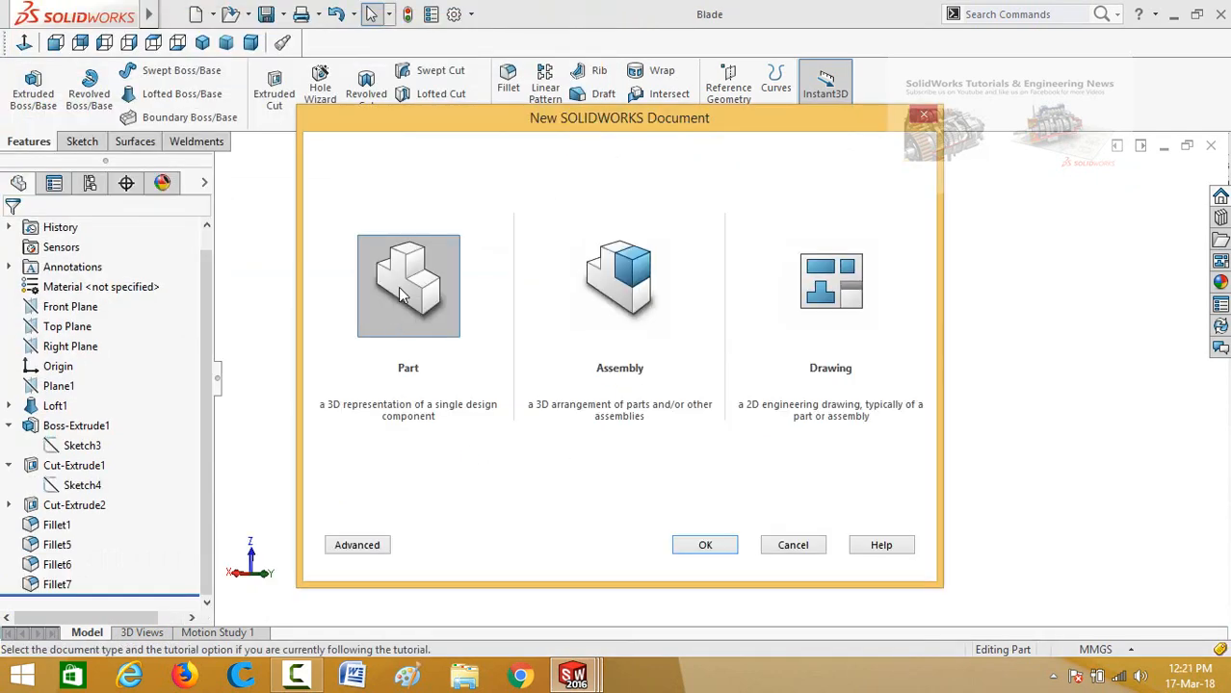
Step: Create a new part and sketch a circle about 100 mm in diameter on the Front Plane, centered on the origin
double_click(402, 296)
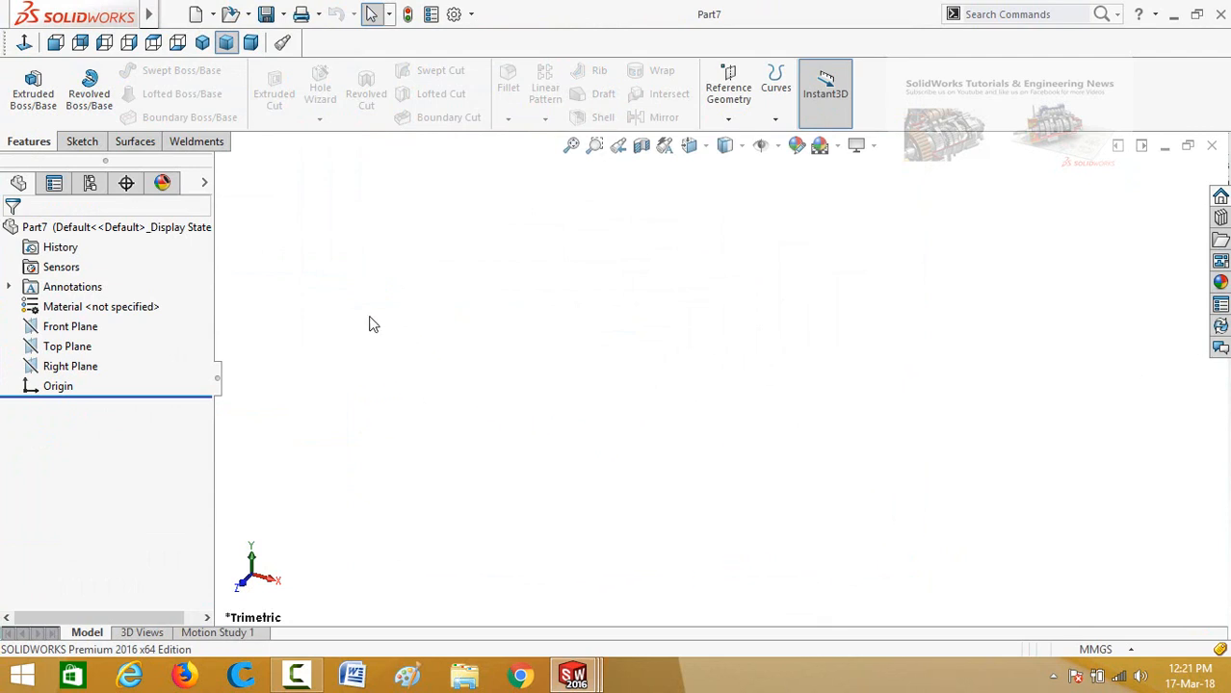
left_click(61, 330)
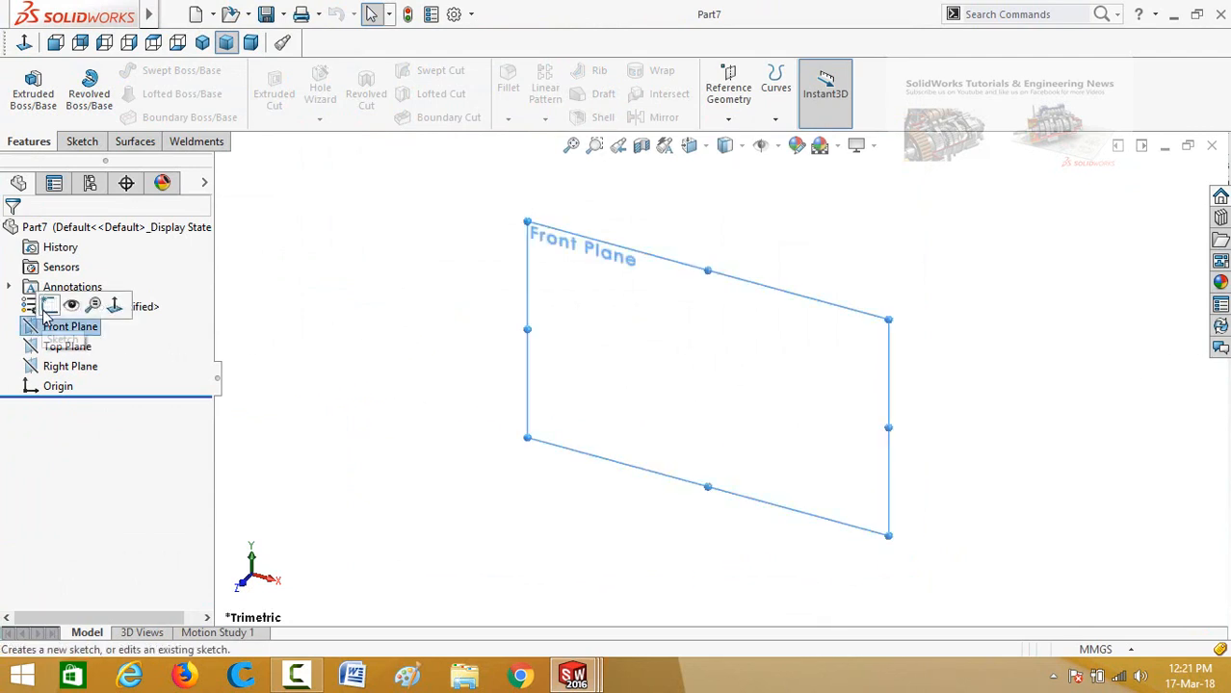
left_click(70, 308)
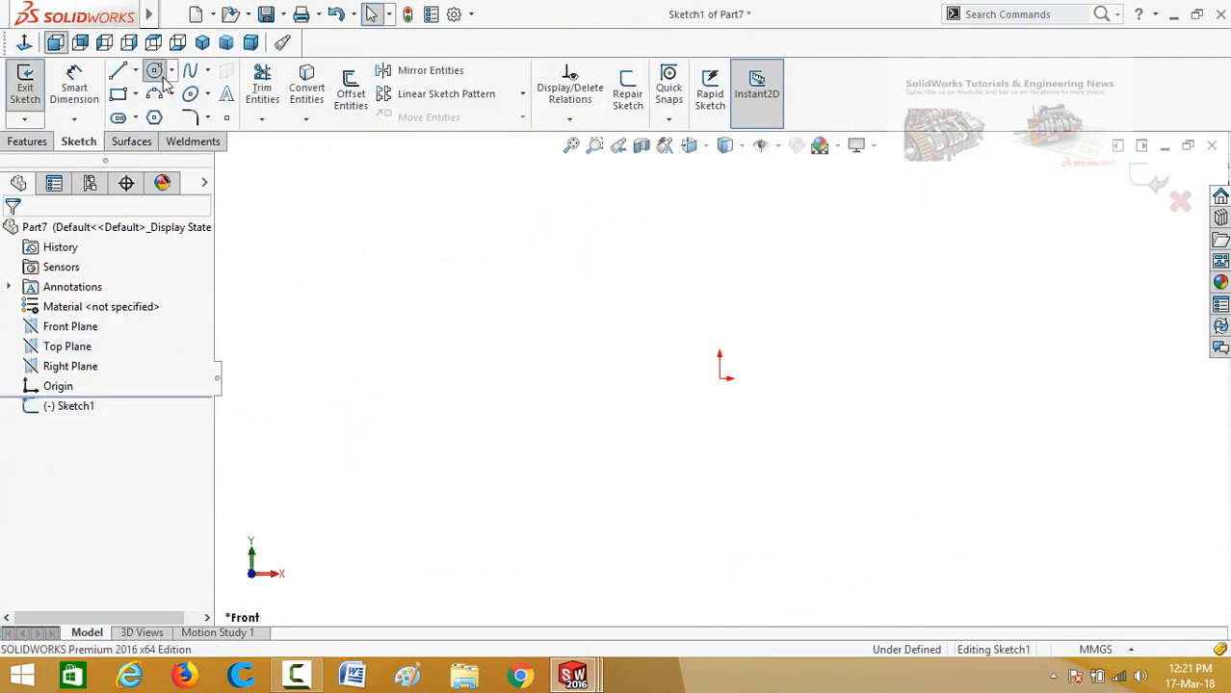
left_click(155, 71)
left_click(720, 379)
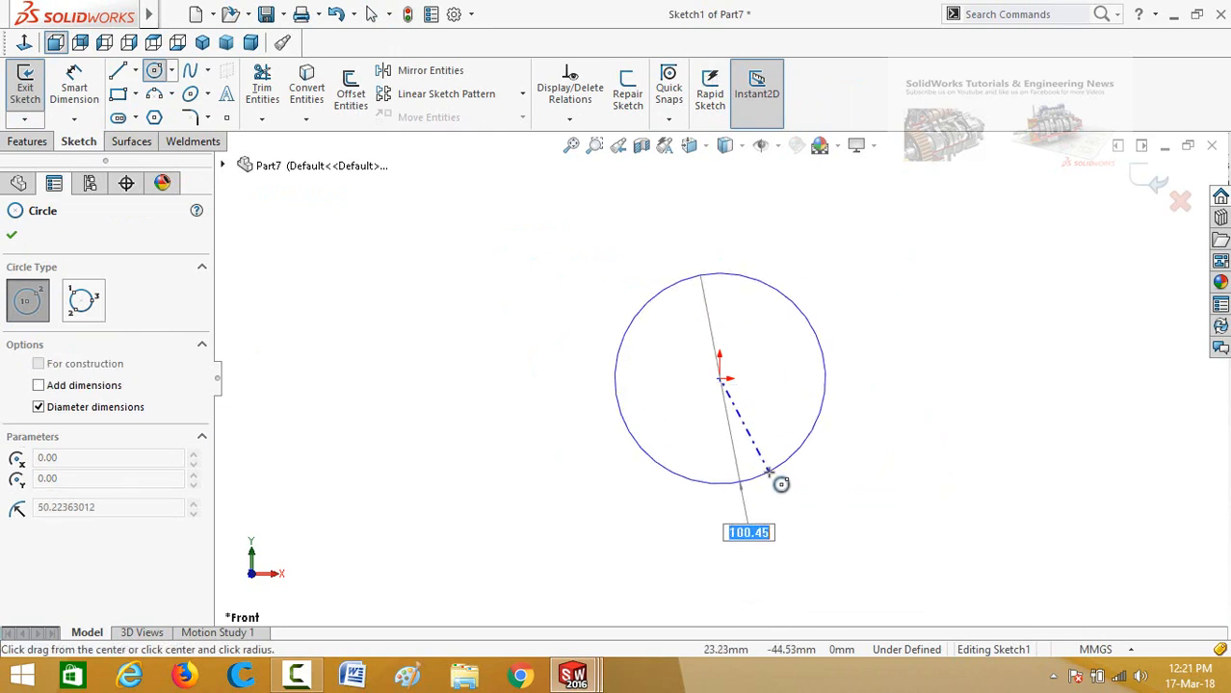
left_click(770, 472)
scroll(811, 474, "up", 2)
Step: Set the circle's diameter to 5.5 in and close the sketch
right_click_drag(816, 486, 827, 309)
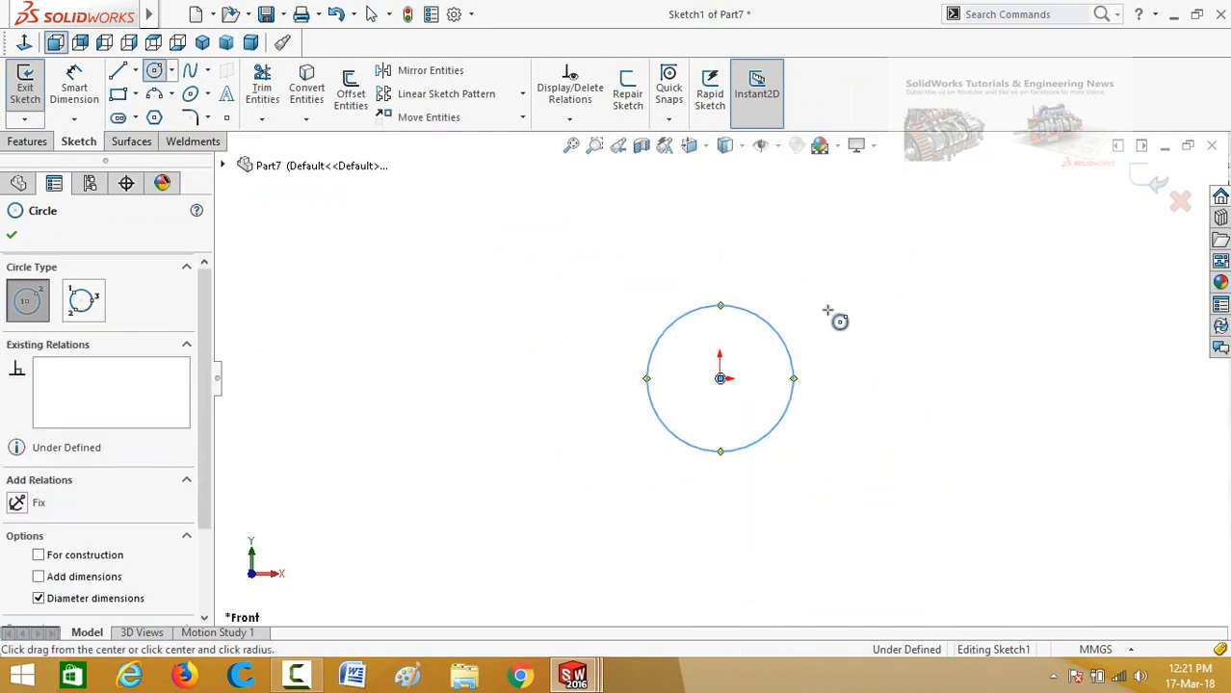
left_click(783, 422)
left_click(888, 494)
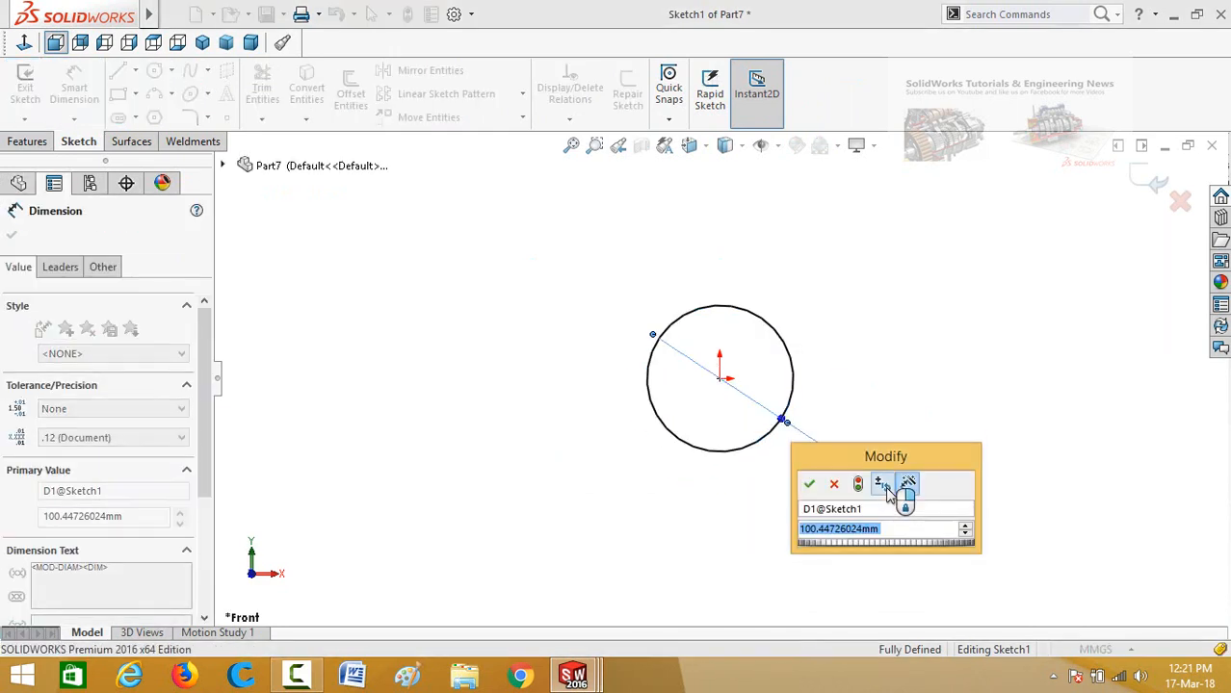
type("5.5in")
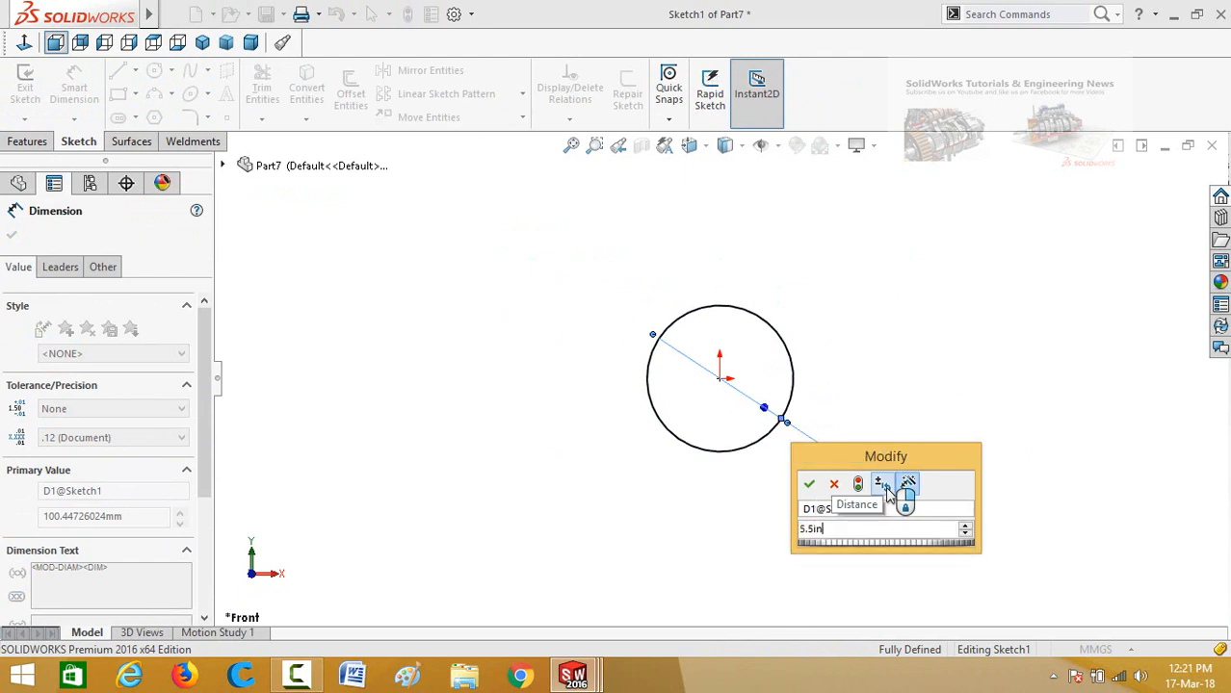
key("Return")
middle_click_drag(789, 541, 757, 287)
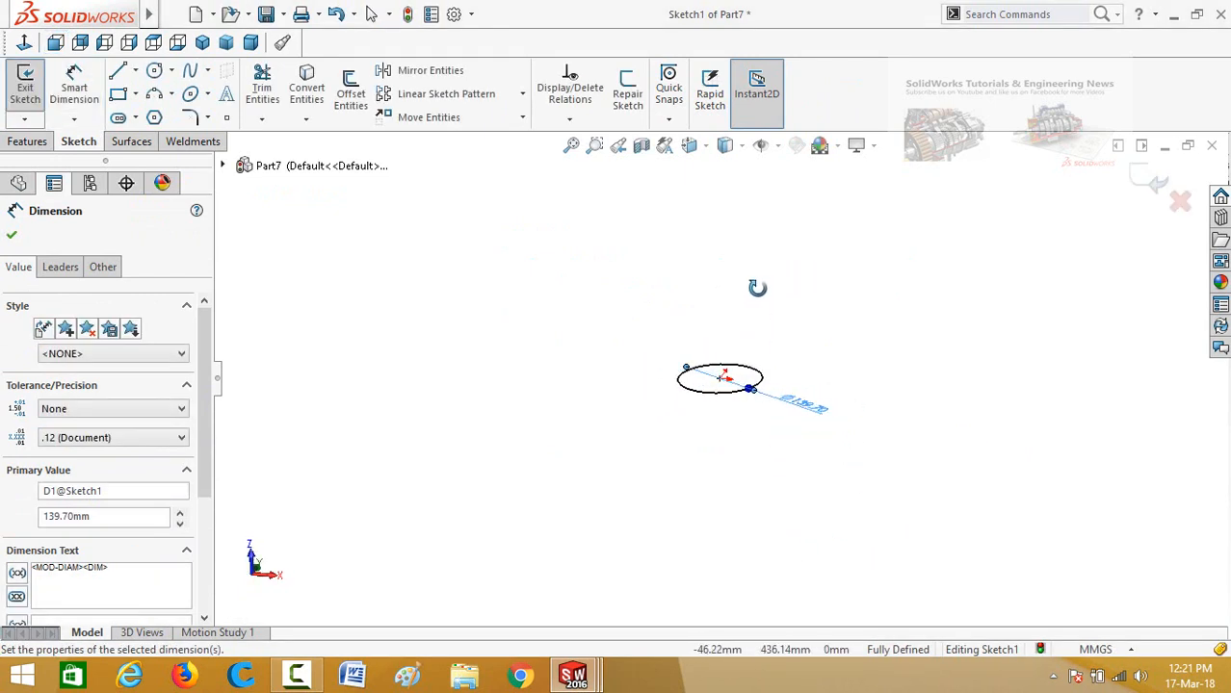
left_click(1144, 184)
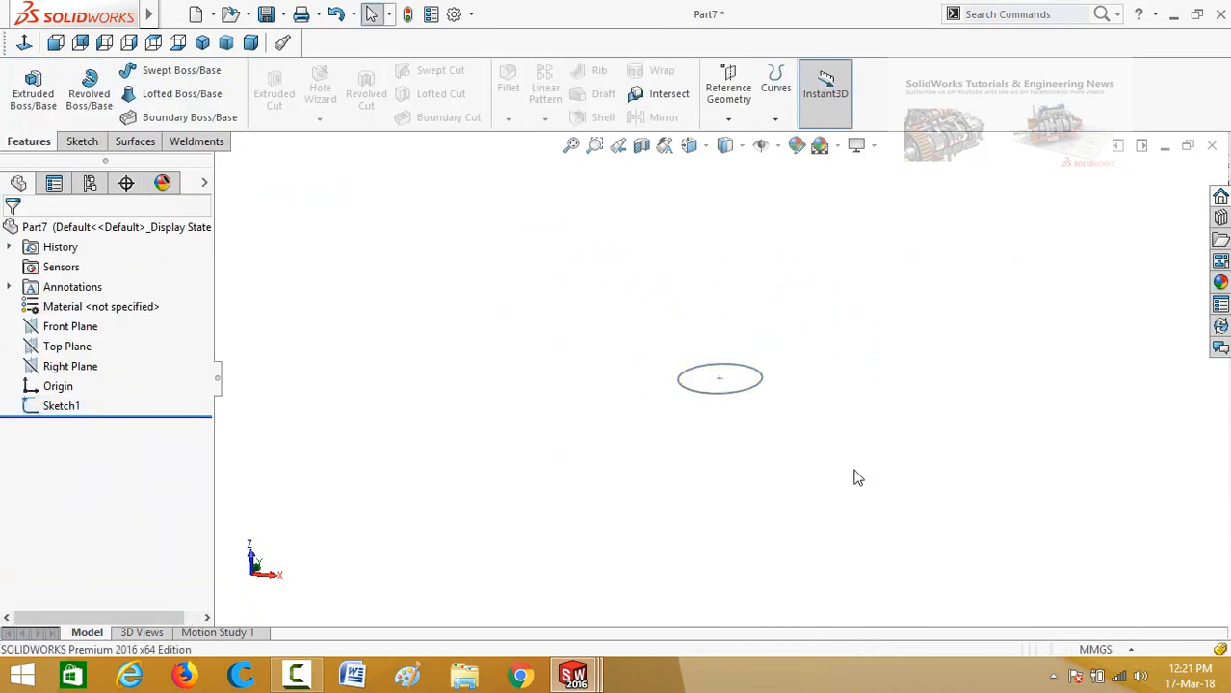
Step: On the Top Plane, sketch a vertical line about 175 mm long up from the origin, followed by a horizontal line running left from its upper end
middle_click_drag(854, 471, 914, 448)
left_click(27, 351)
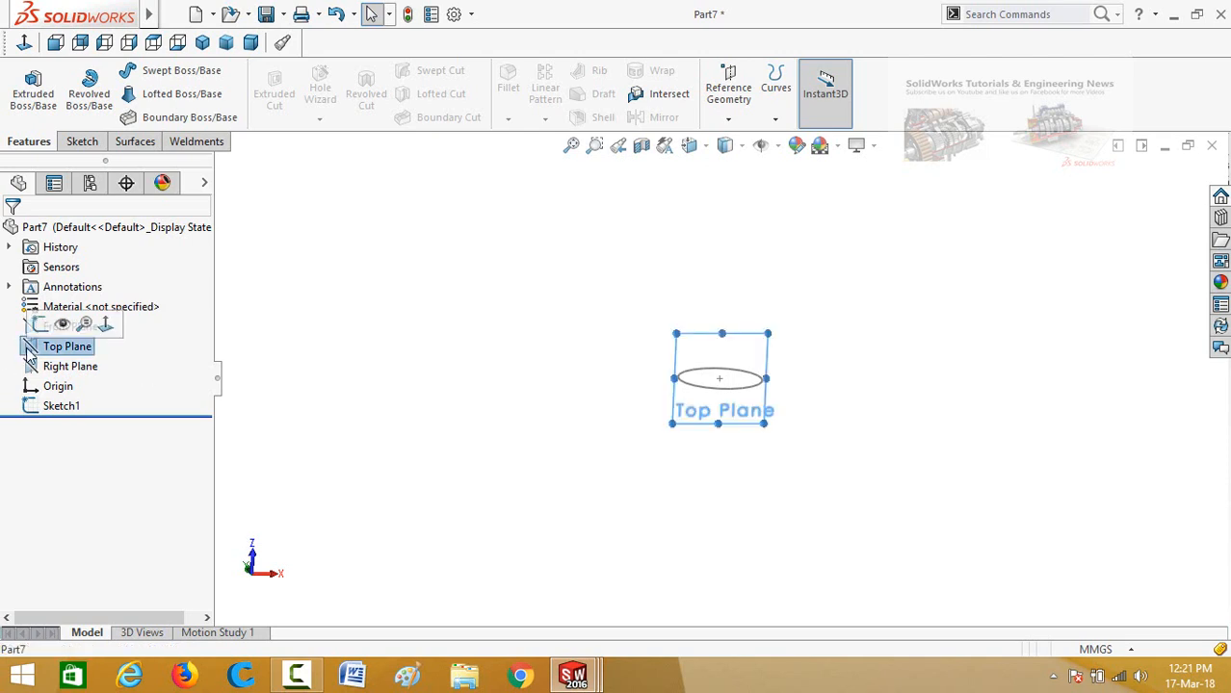
left_click(46, 320)
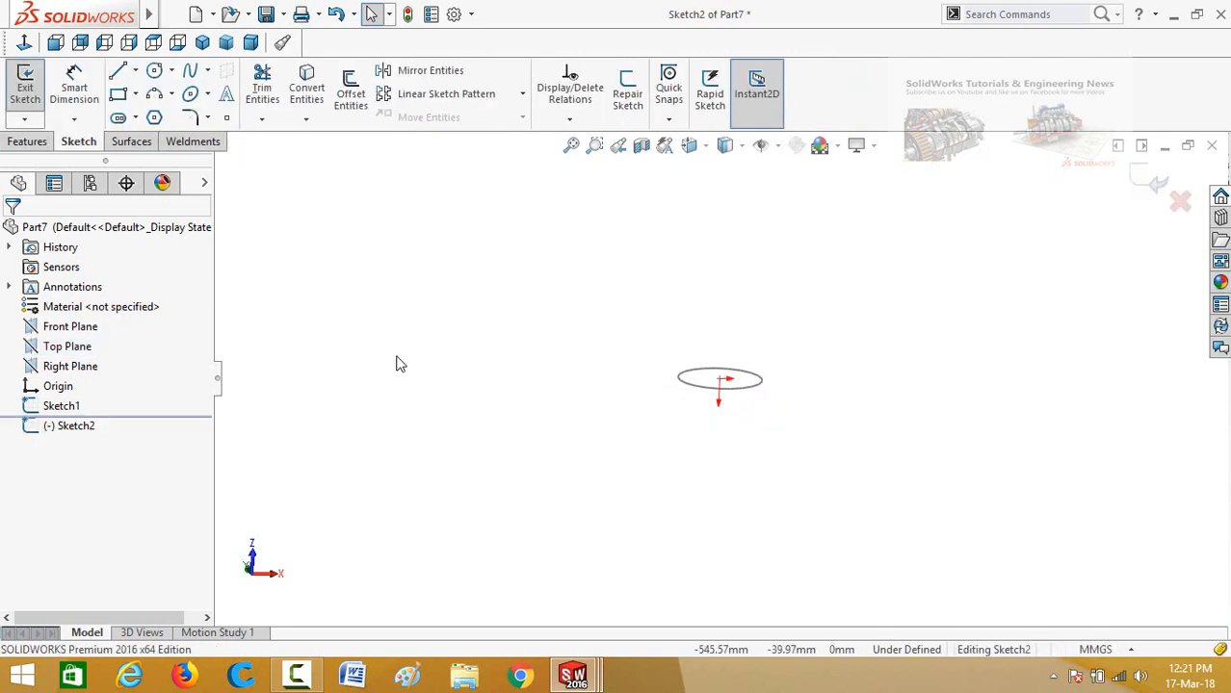
left_click(118, 72)
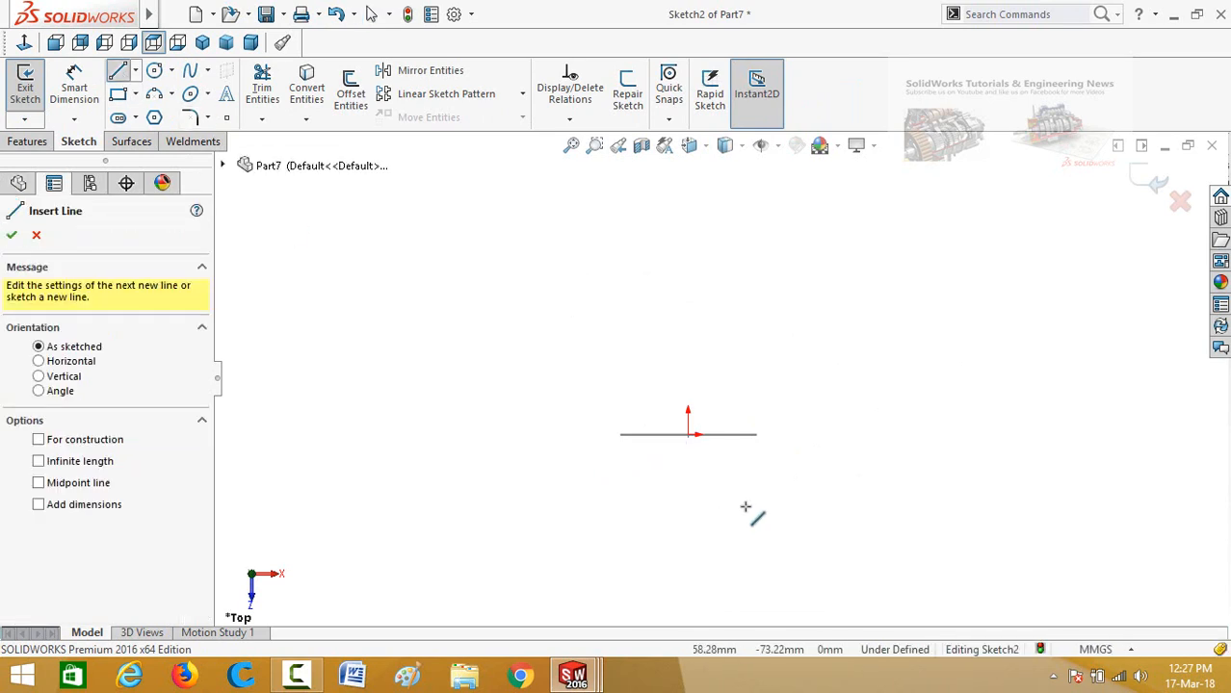
left_click(687, 434)
left_click(688, 264)
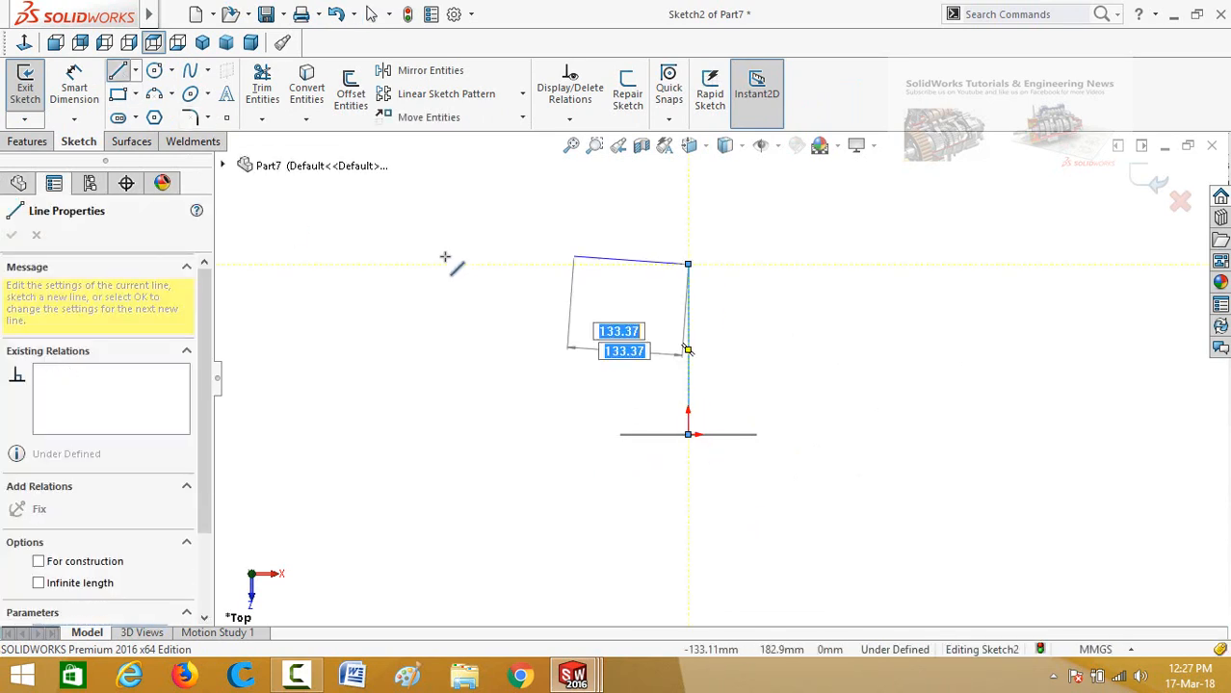
left_click(368, 263)
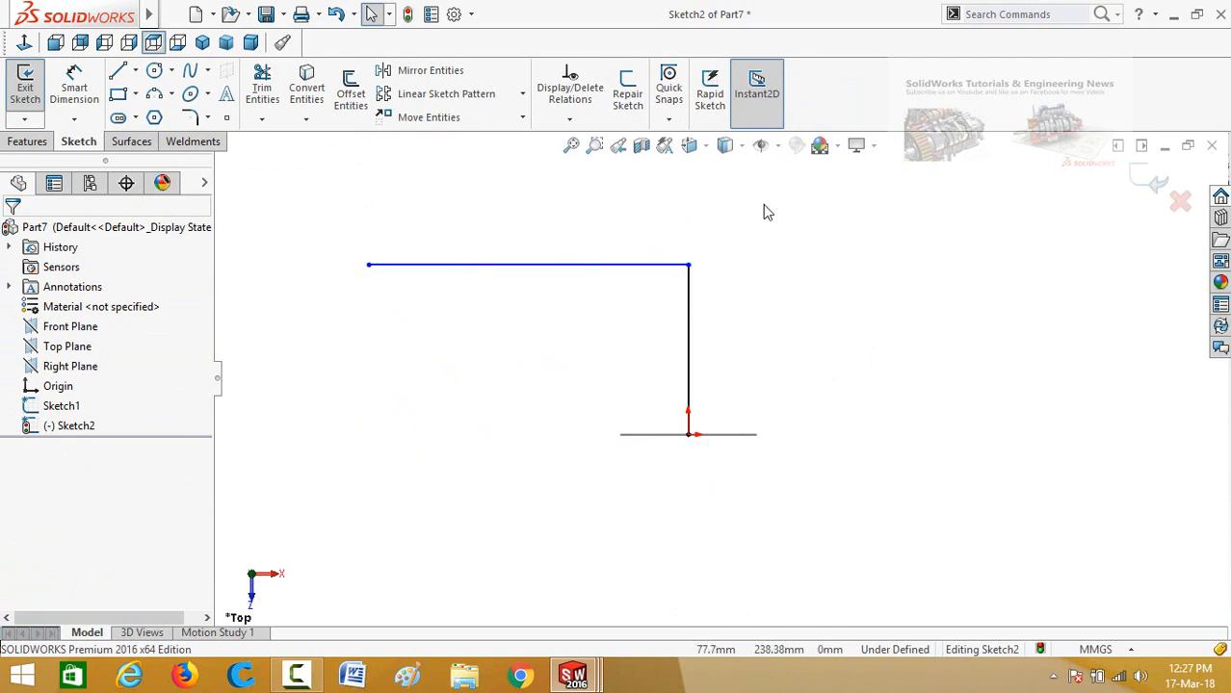
Step: Make the two lines equal in length and set the vertical line's length to 127 mm
left_click_drag(764, 209, 575, 362)
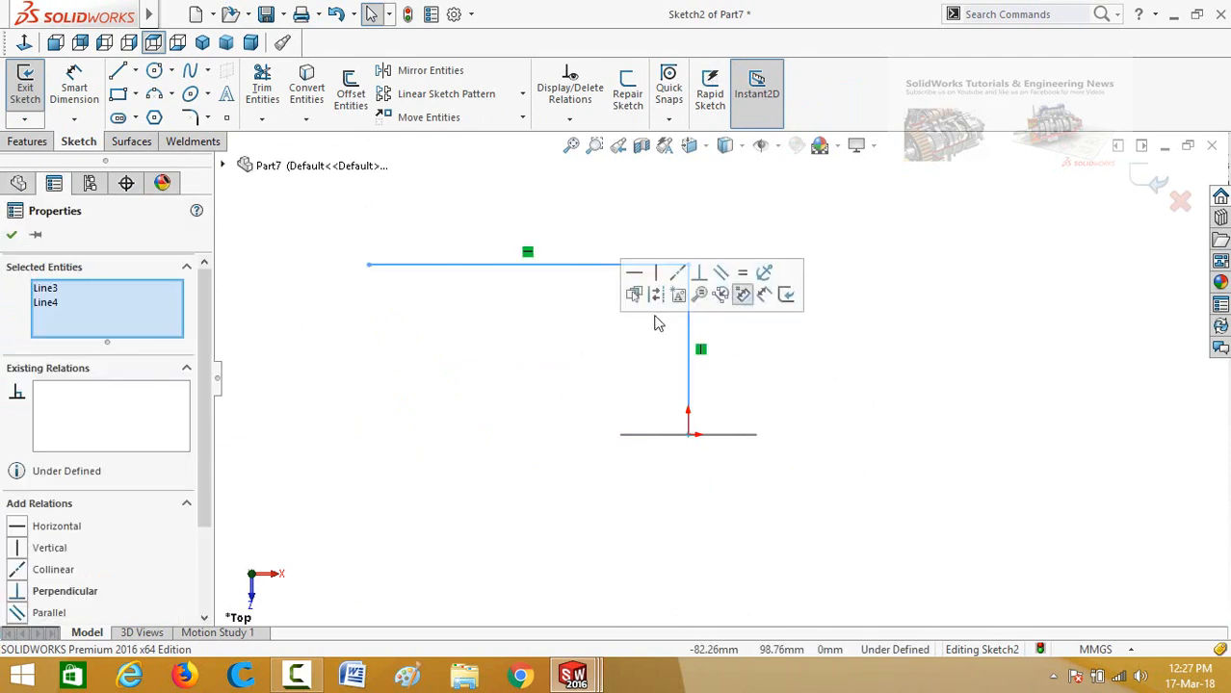
left_click(742, 279)
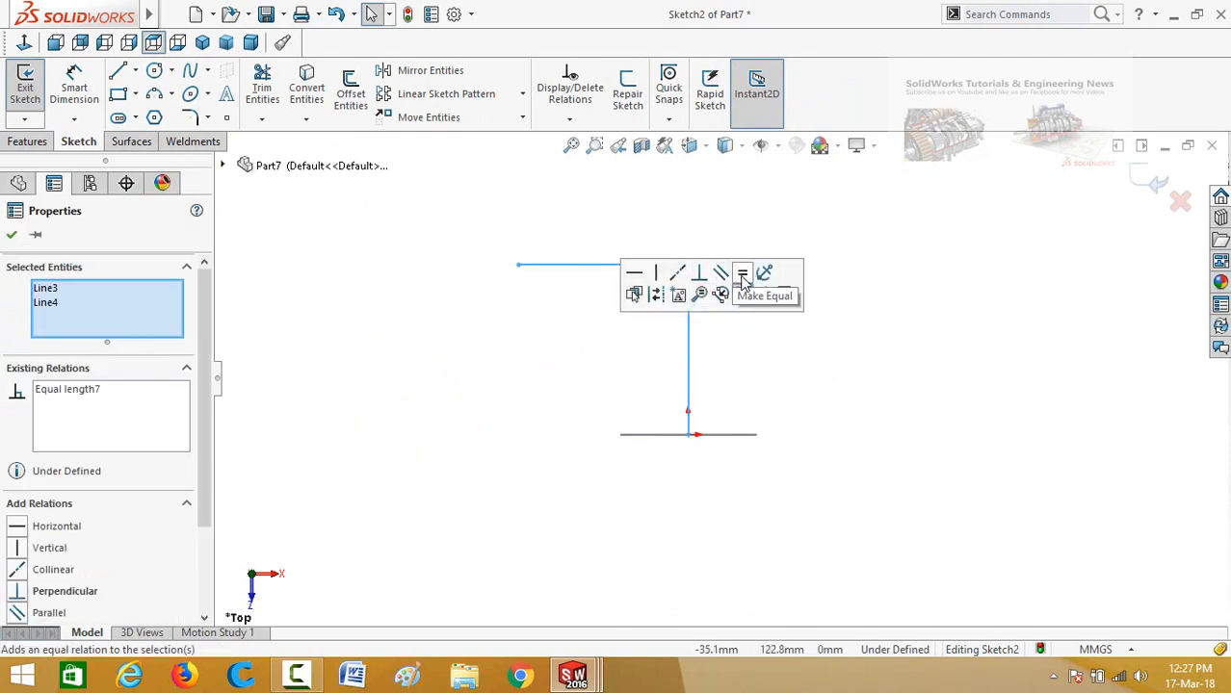
left_click(868, 445)
right_click_drag(847, 481, 770, 442)
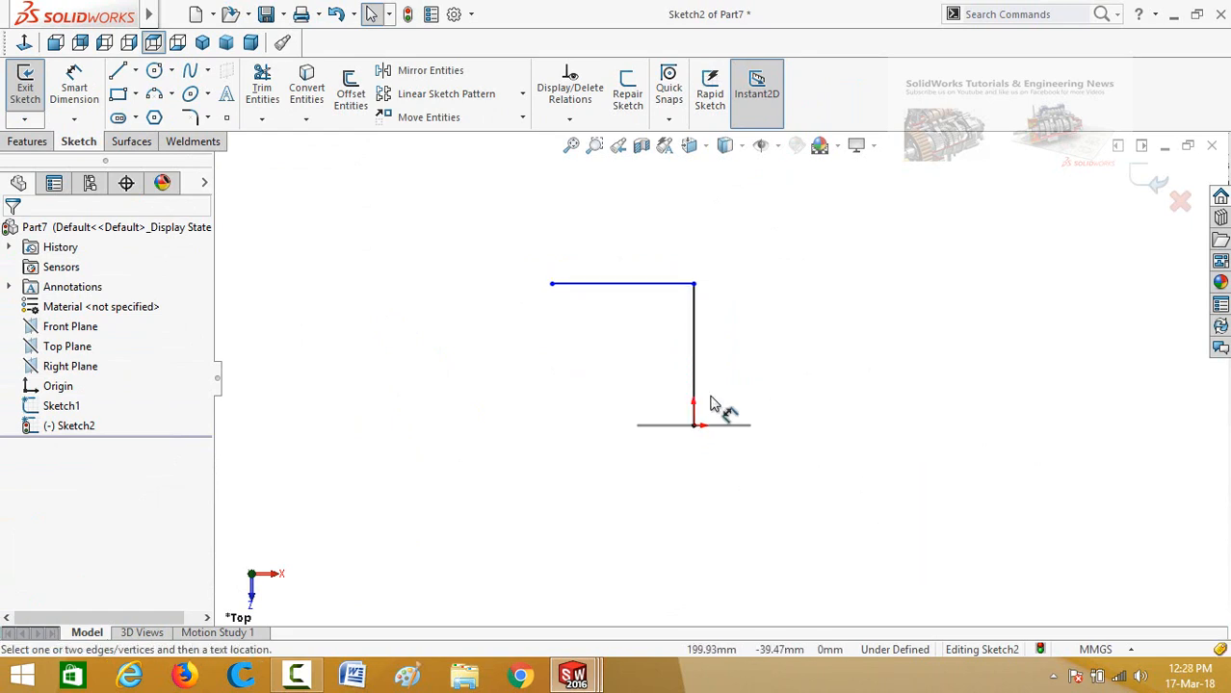
left_click(693, 358)
left_click(850, 487)
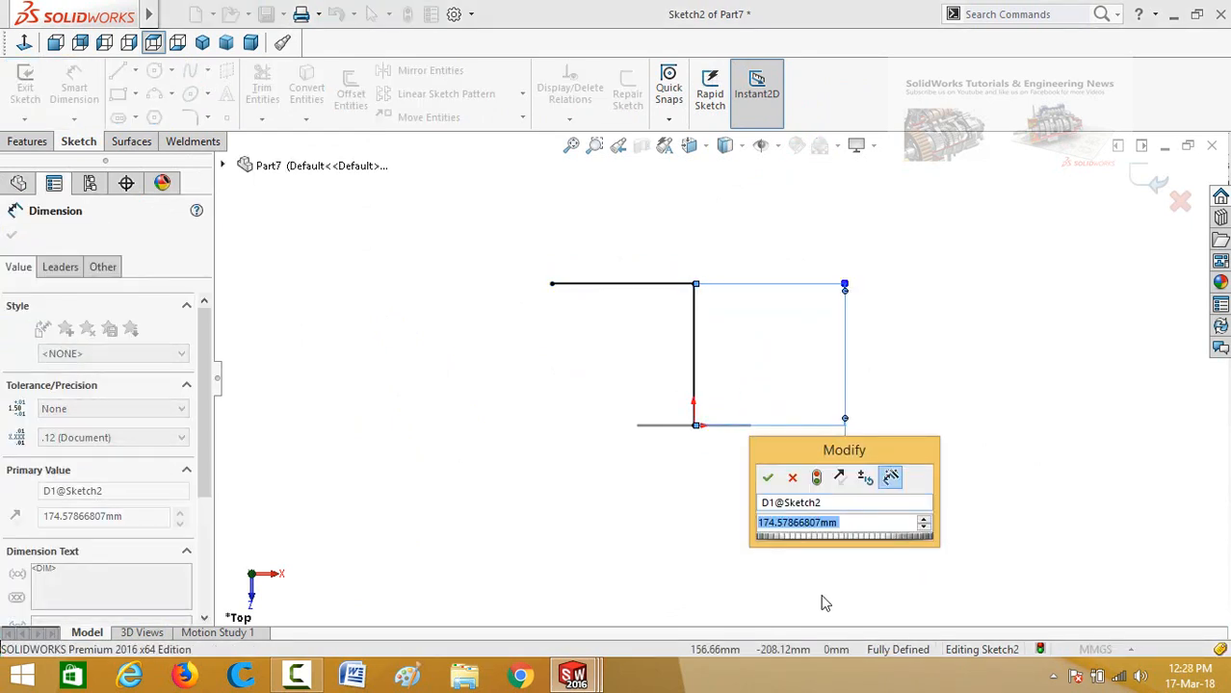
type("127")
key("Return")
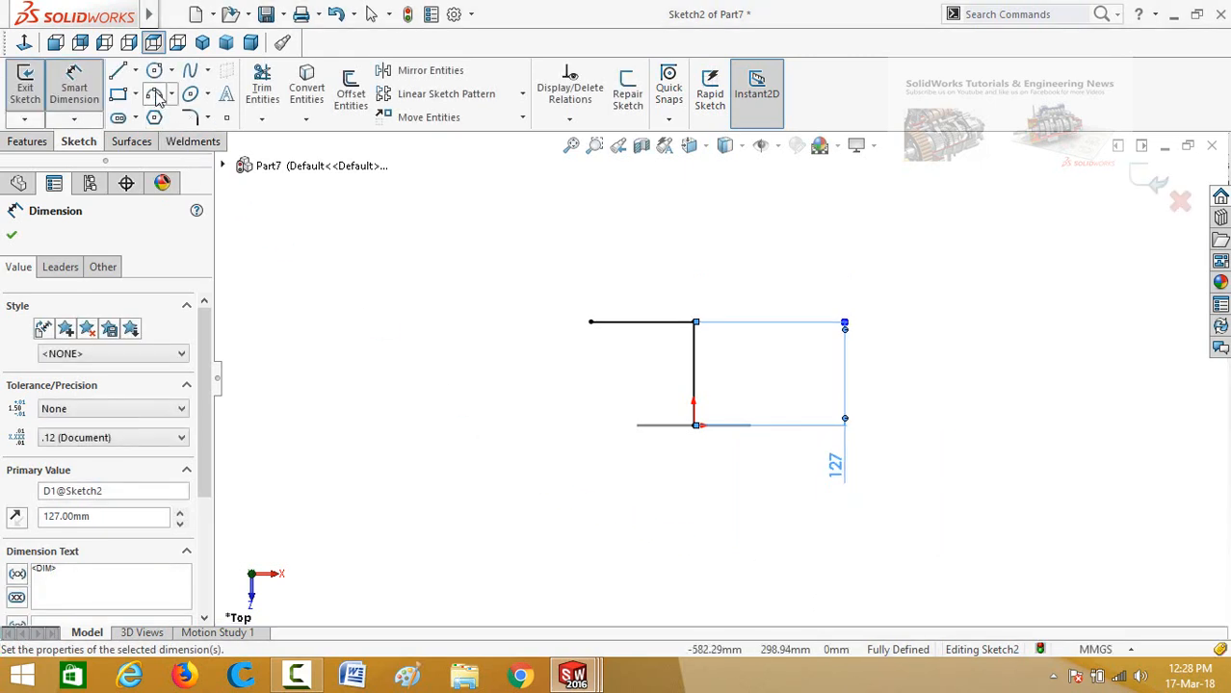
Step: Round the corner between the two lines with a 4 in (101.60 mm) sketch fillet and close the path sketch
left_click(189, 118)
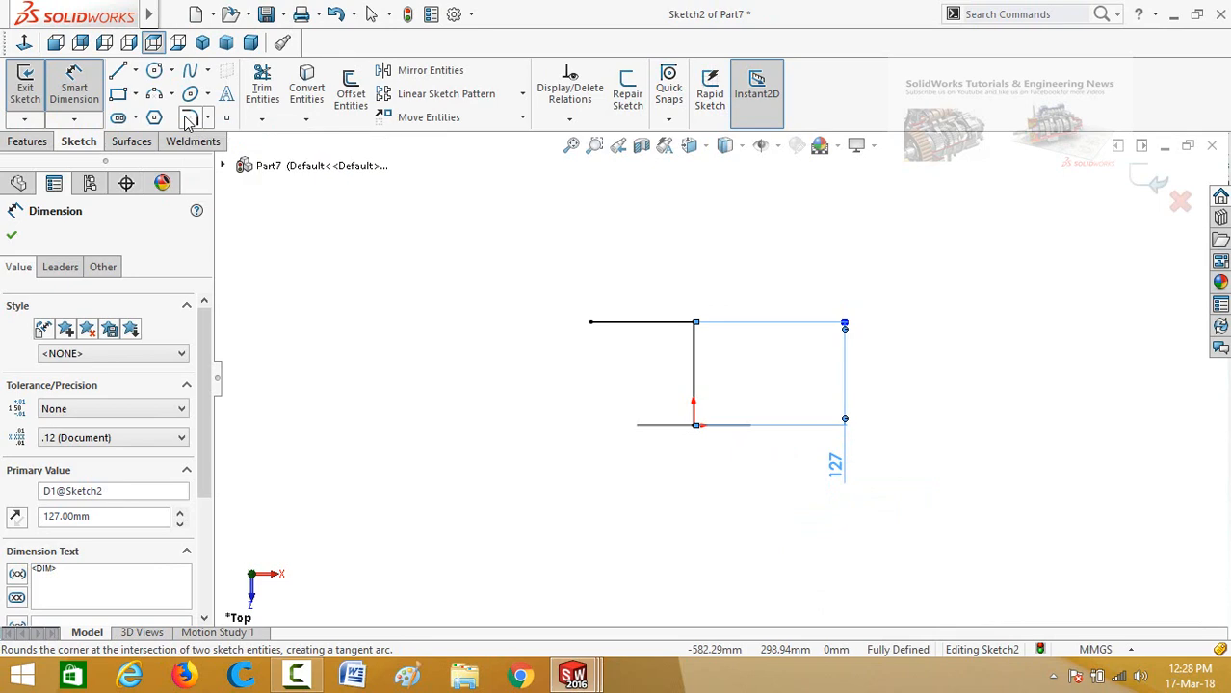
left_click(696, 325)
left_click(660, 352)
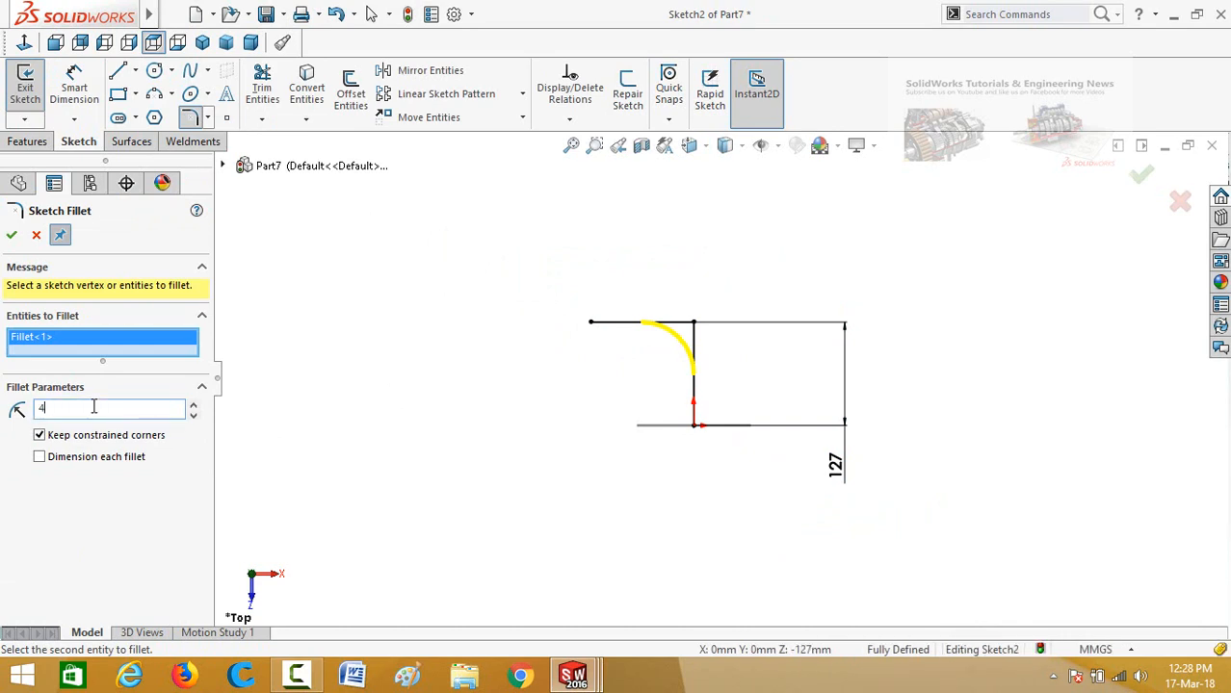
key("Return")
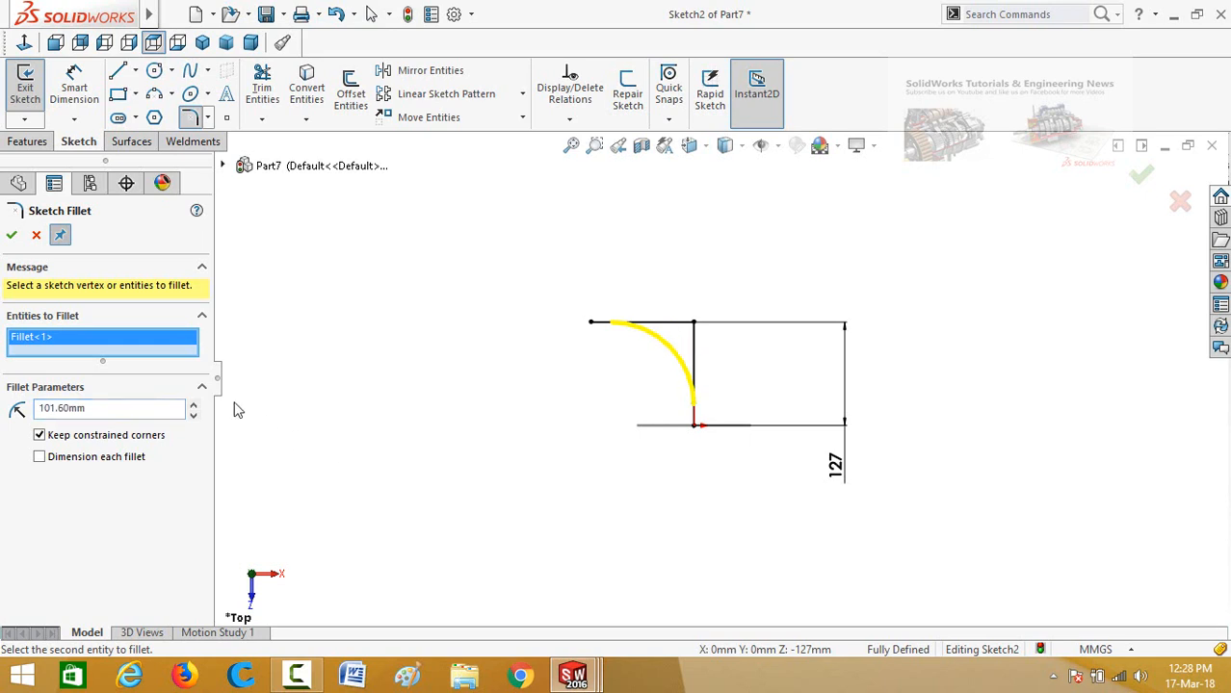
left_click(12, 237)
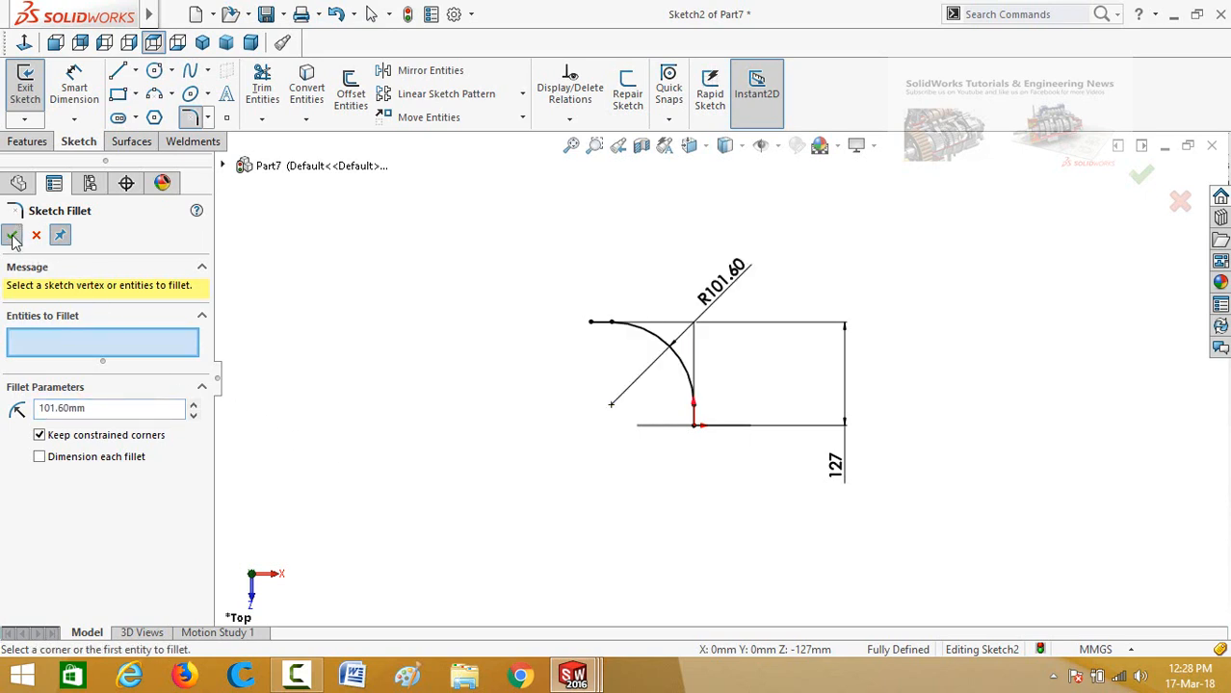
left_click(11, 237)
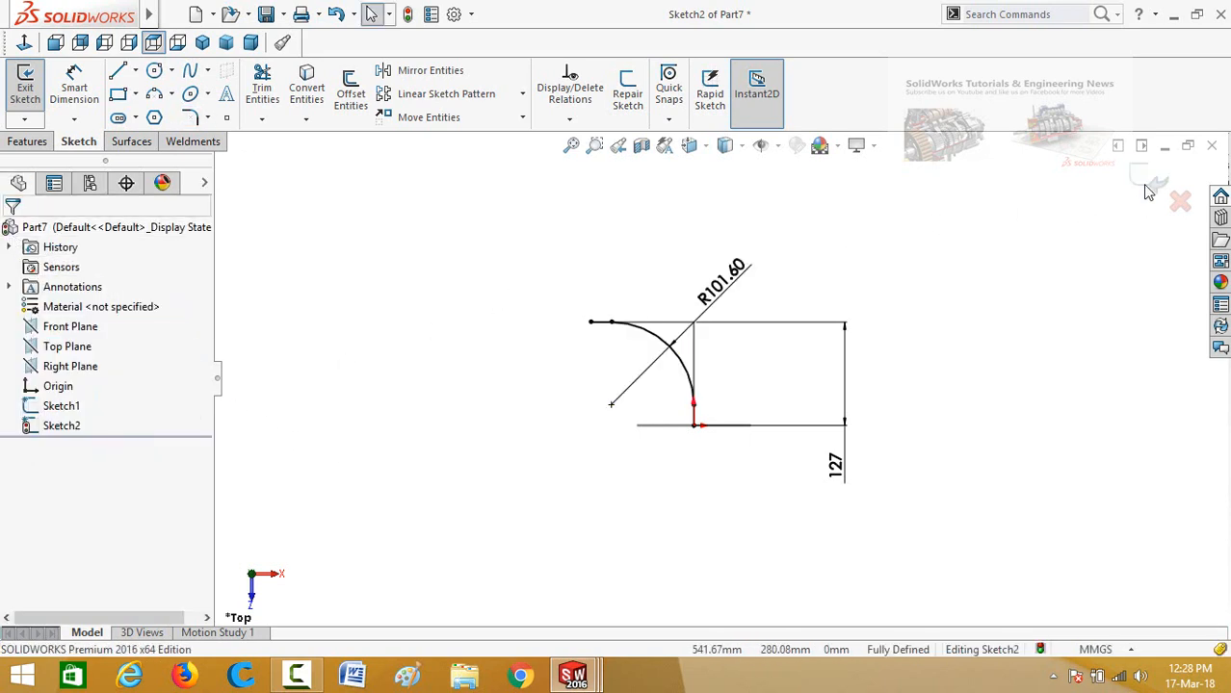
mouse_move(758, 220)
middle_mouse_down()
mouse_move(700, 261)
mouse_move(871, 226)
middle_mouse_up()
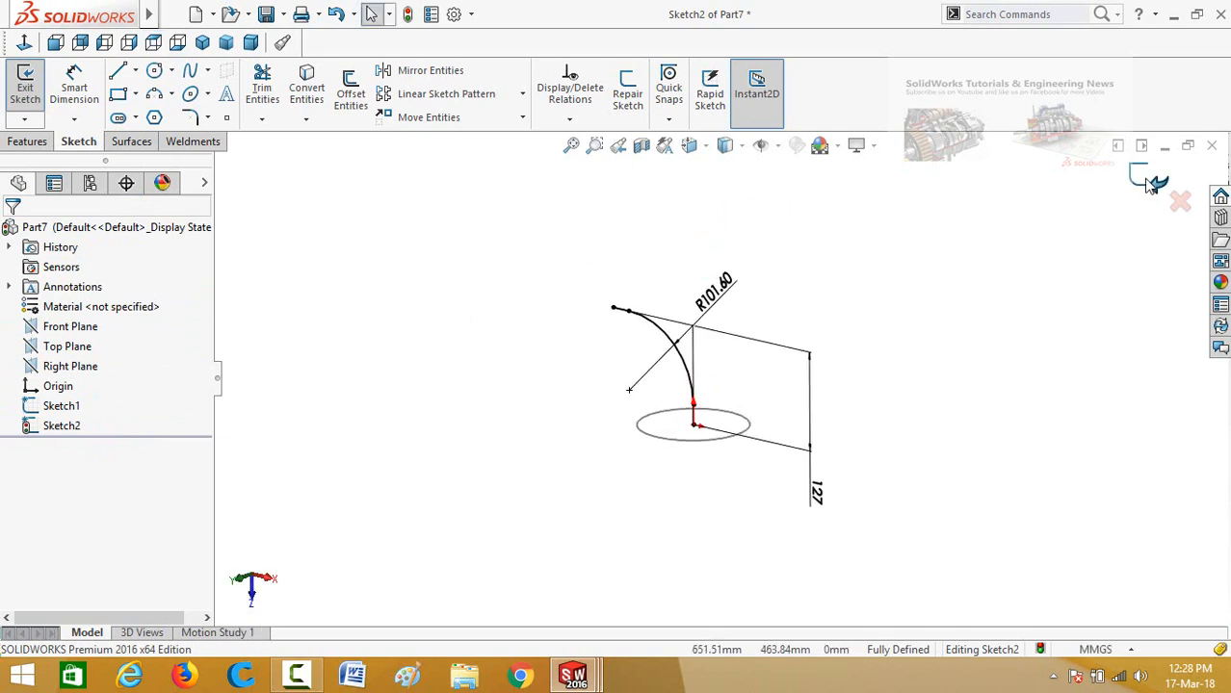
left_click(1146, 183)
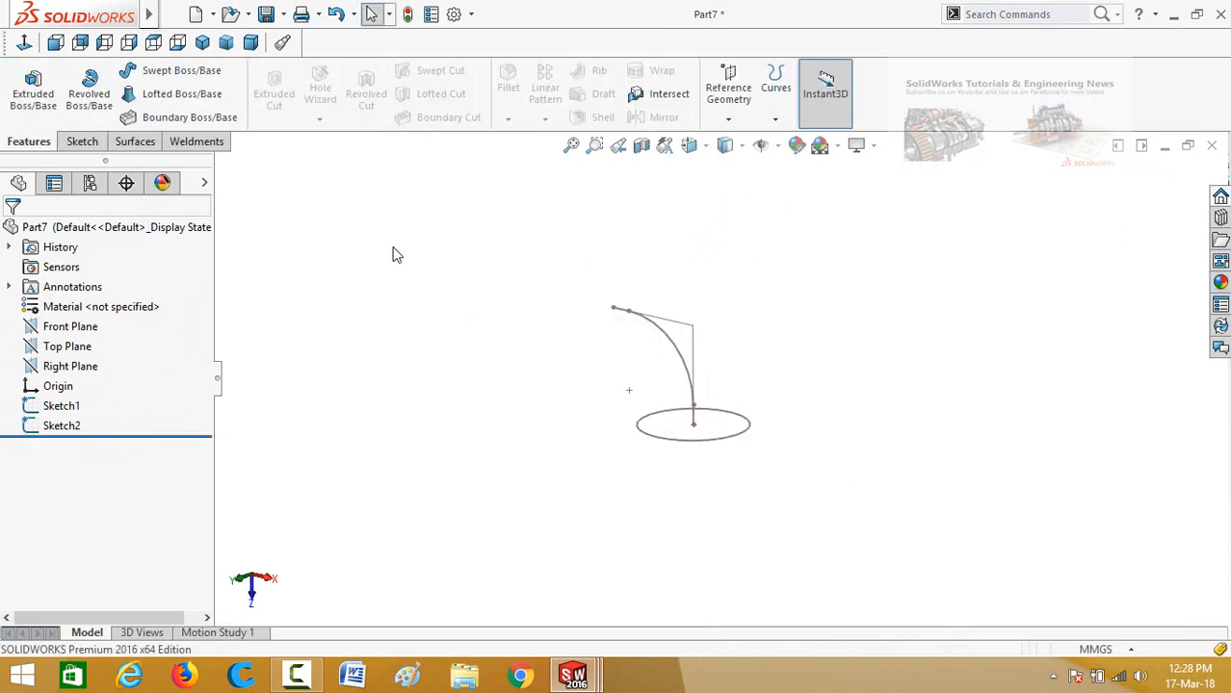
Step: Sweep the circle along the filleted path to form a solid elbow
left_click(176, 72)
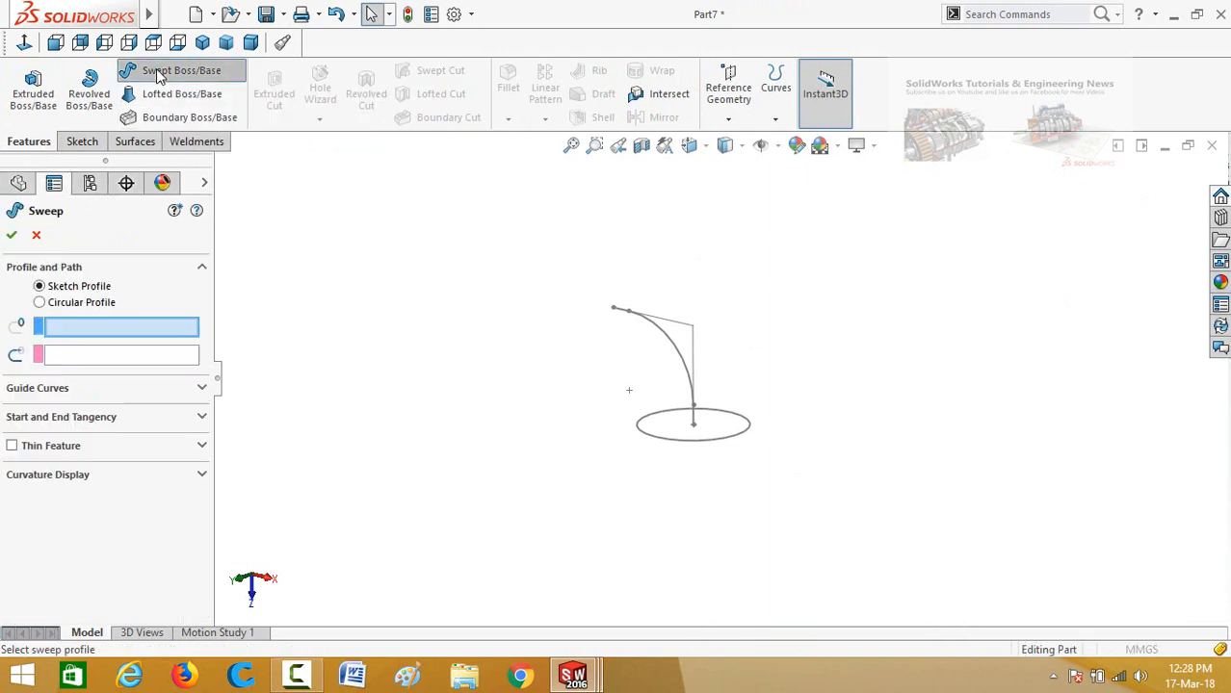
left_click(651, 445)
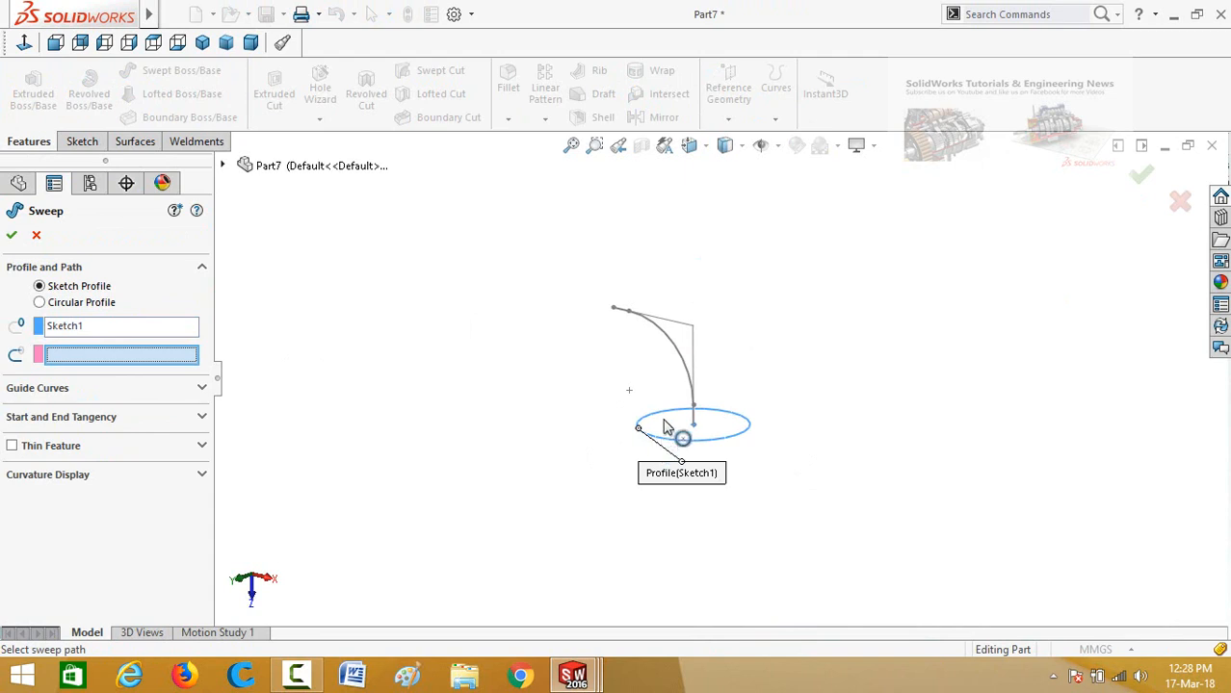
left_click(674, 350)
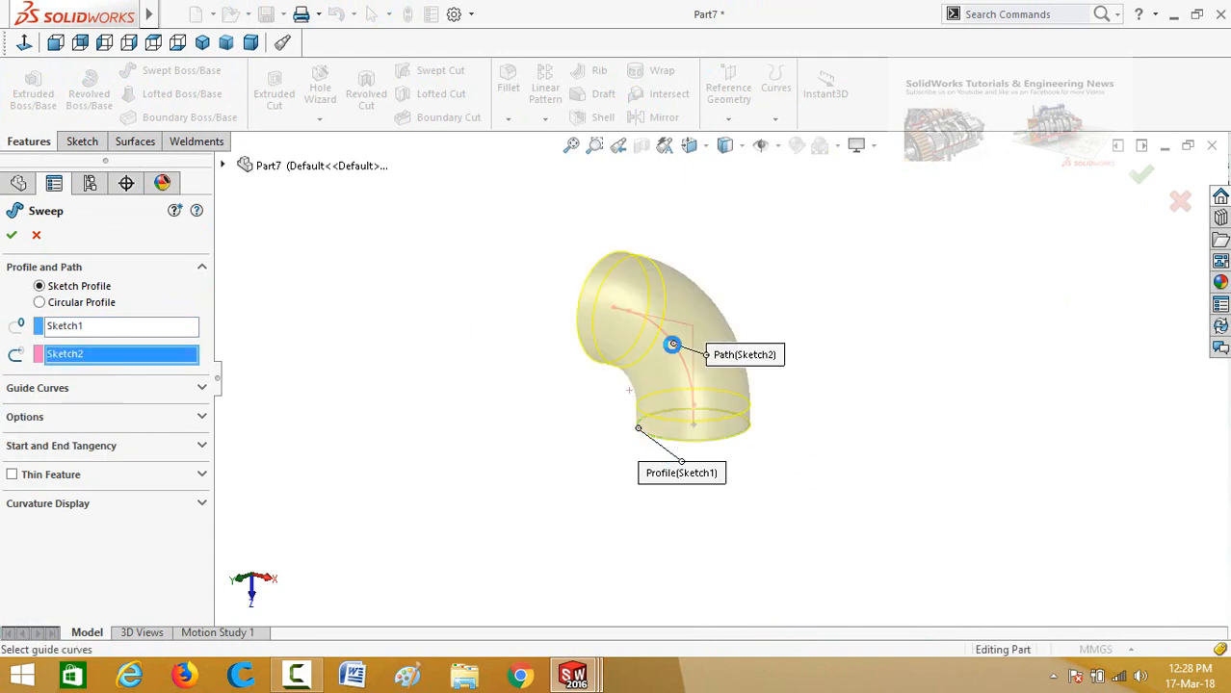
left_click(11, 236)
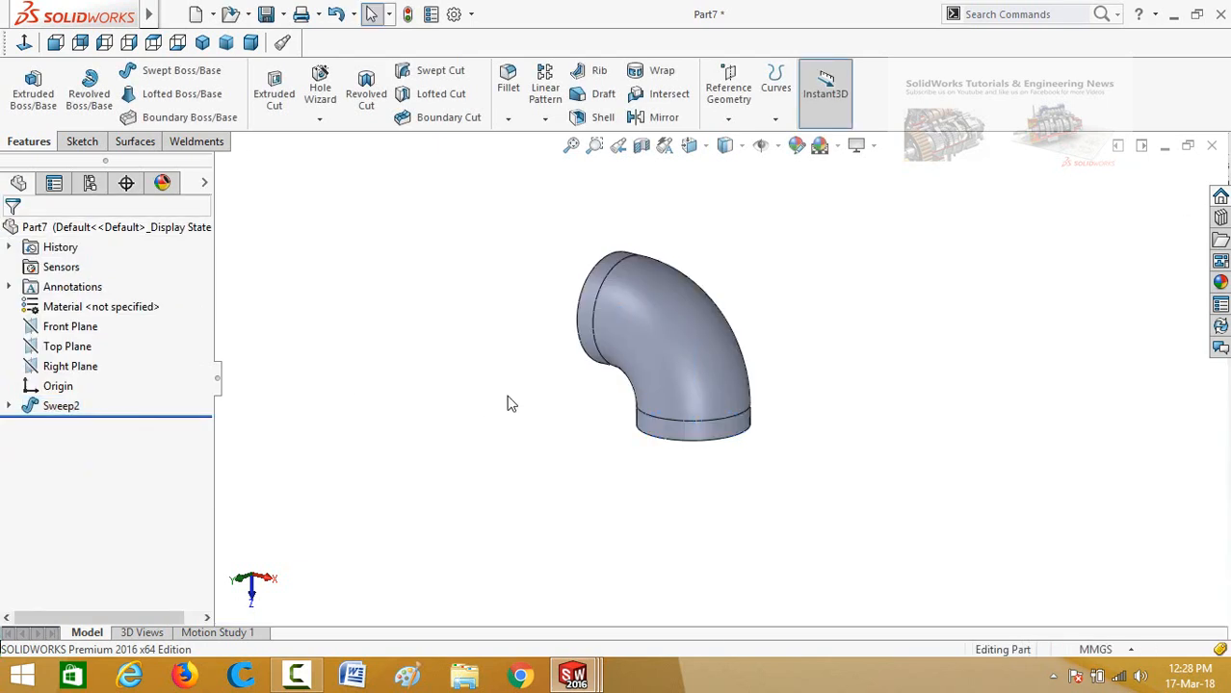
Step: Shell the elbow outward with an 8 mm wall, removing both circular end faces and showing the preview
mouse_move(512, 405)
middle_mouse_down()
mouse_move(698, 492)
mouse_move(601, 471)
mouse_move(539, 224)
mouse_move(554, 373)
mouse_move(508, 432)
mouse_move(522, 415)
mouse_move(496, 390)
middle_mouse_up()
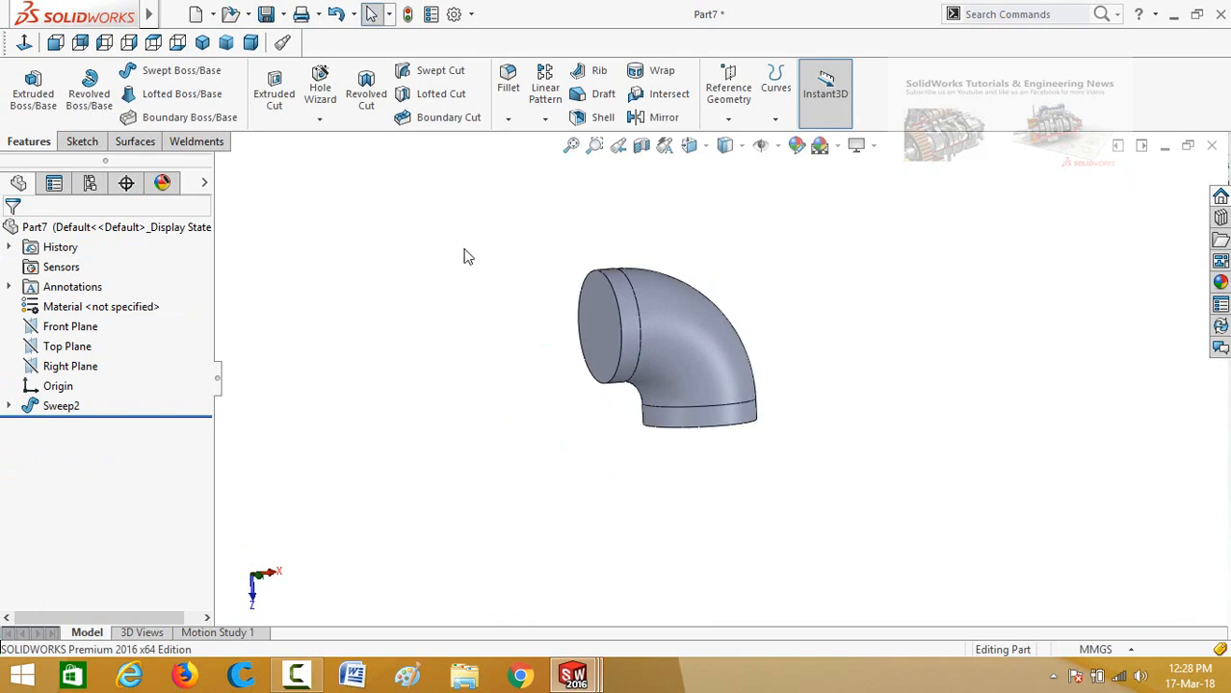
left_click(581, 119)
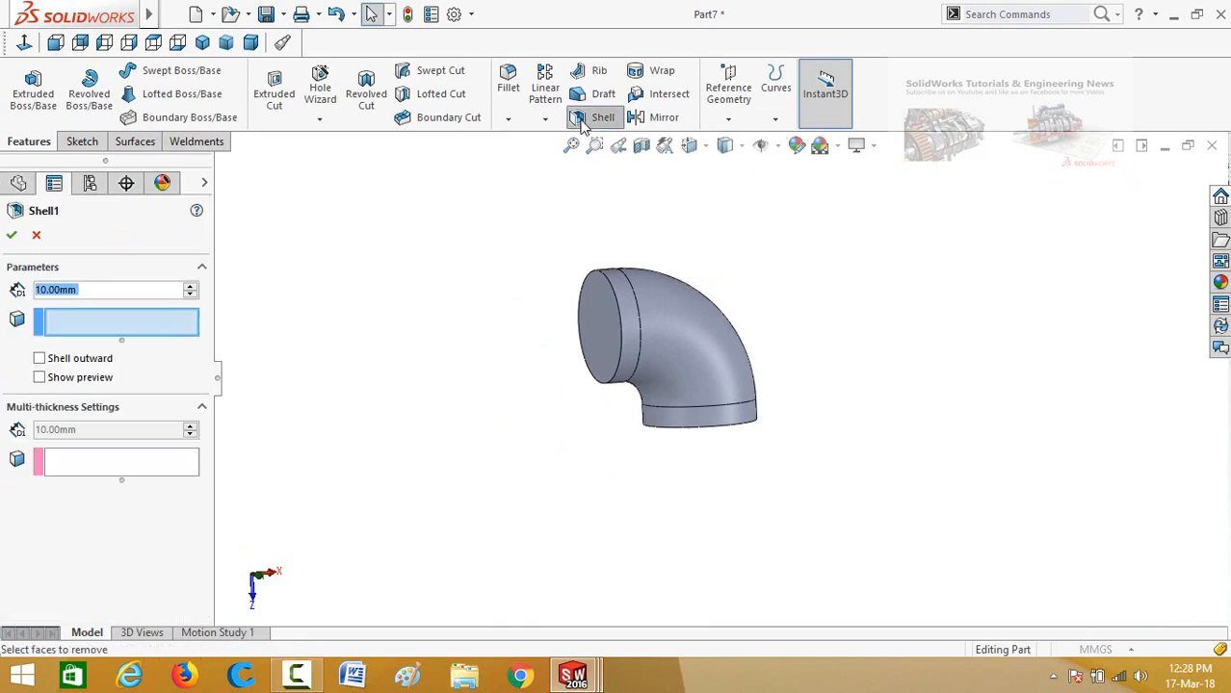
left_click(598, 321)
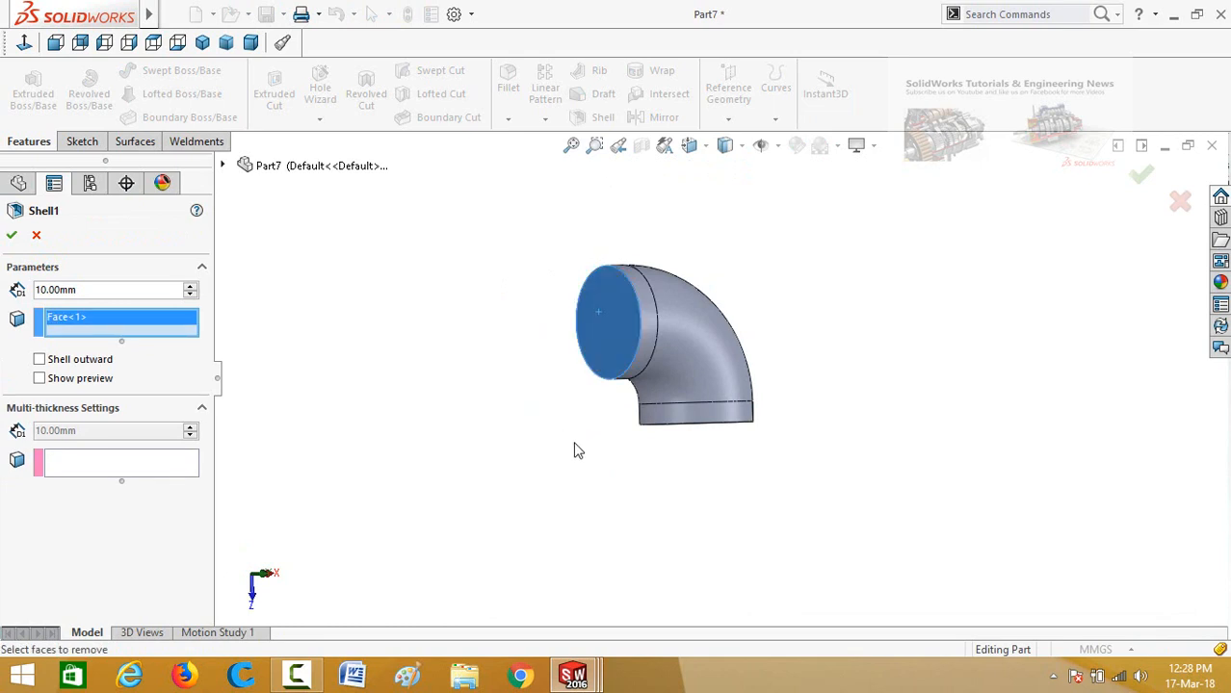
middle_click_drag(574, 448, 566, 392)
left_click(687, 409)
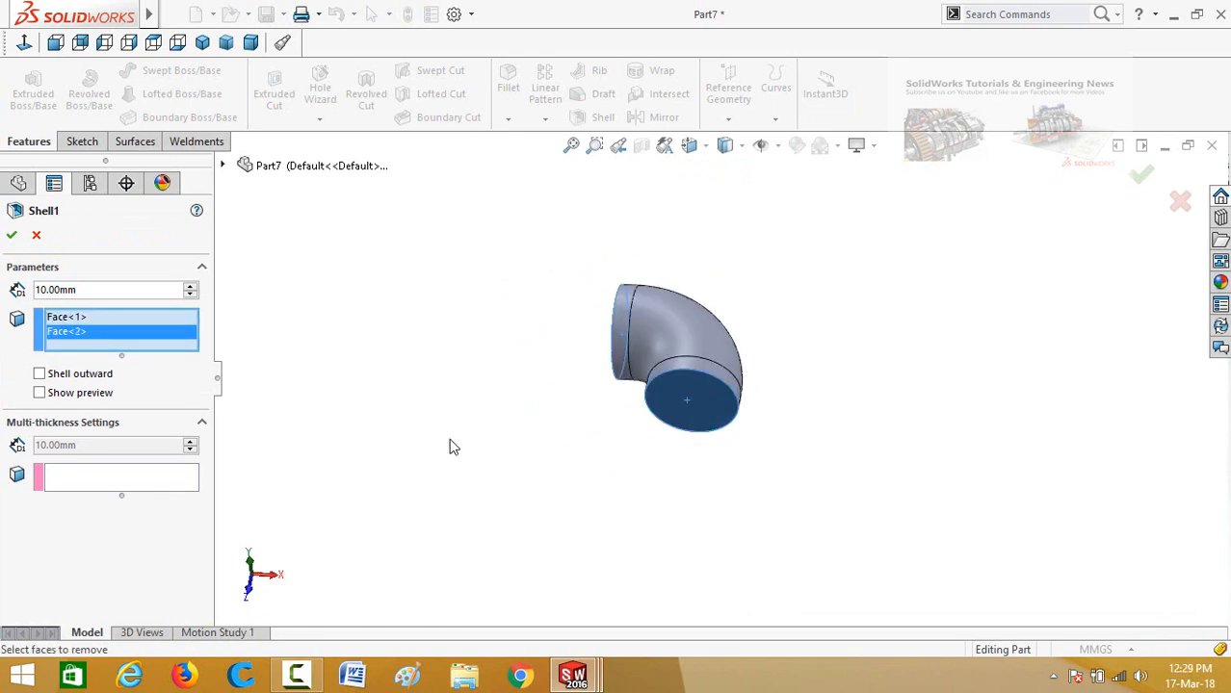
middle_click_drag(445, 374, 433, 429)
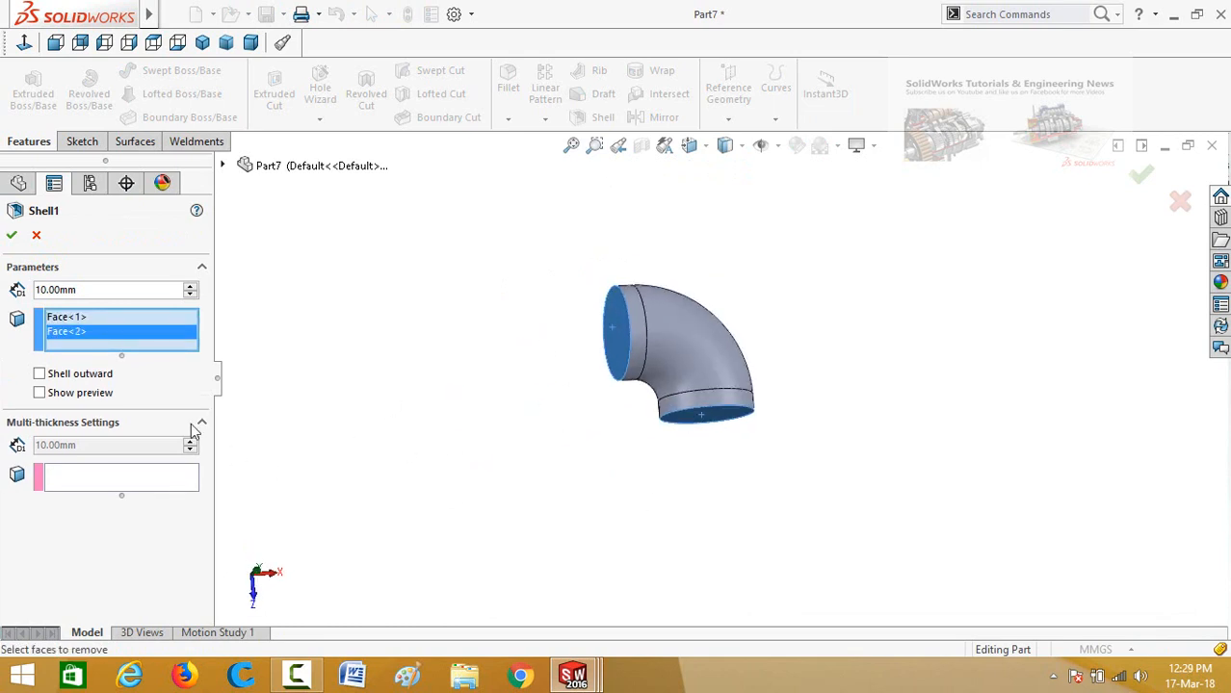
left_click(39, 394)
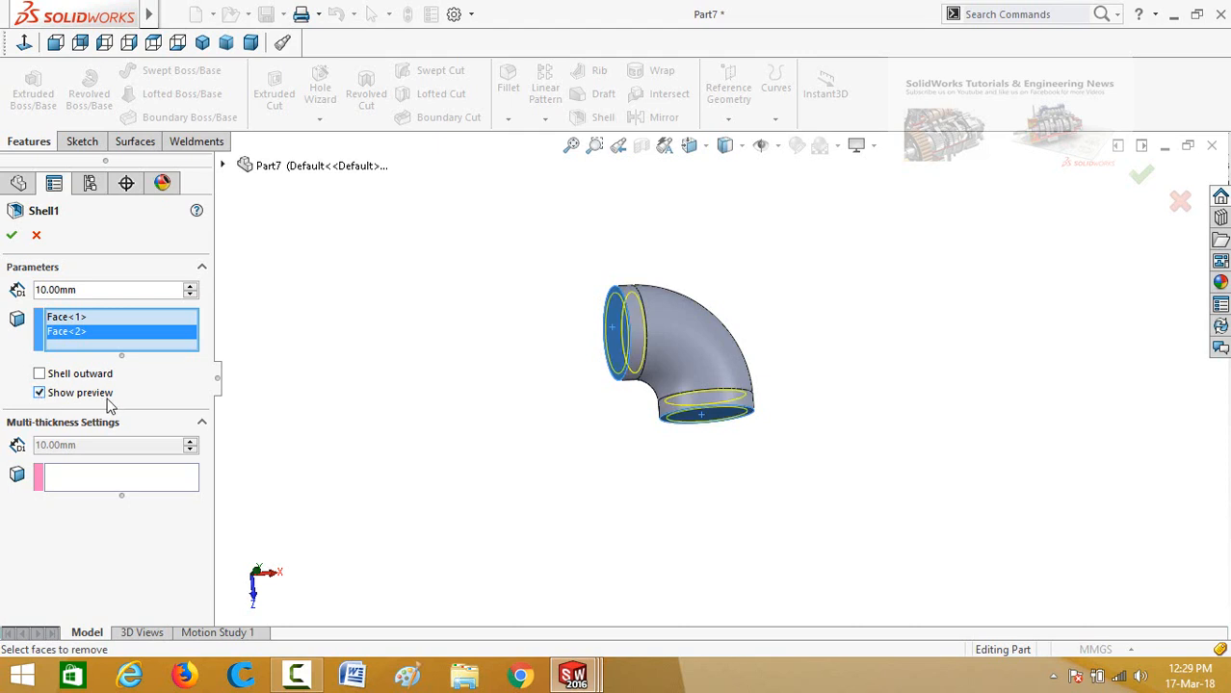
left_click(39, 375)
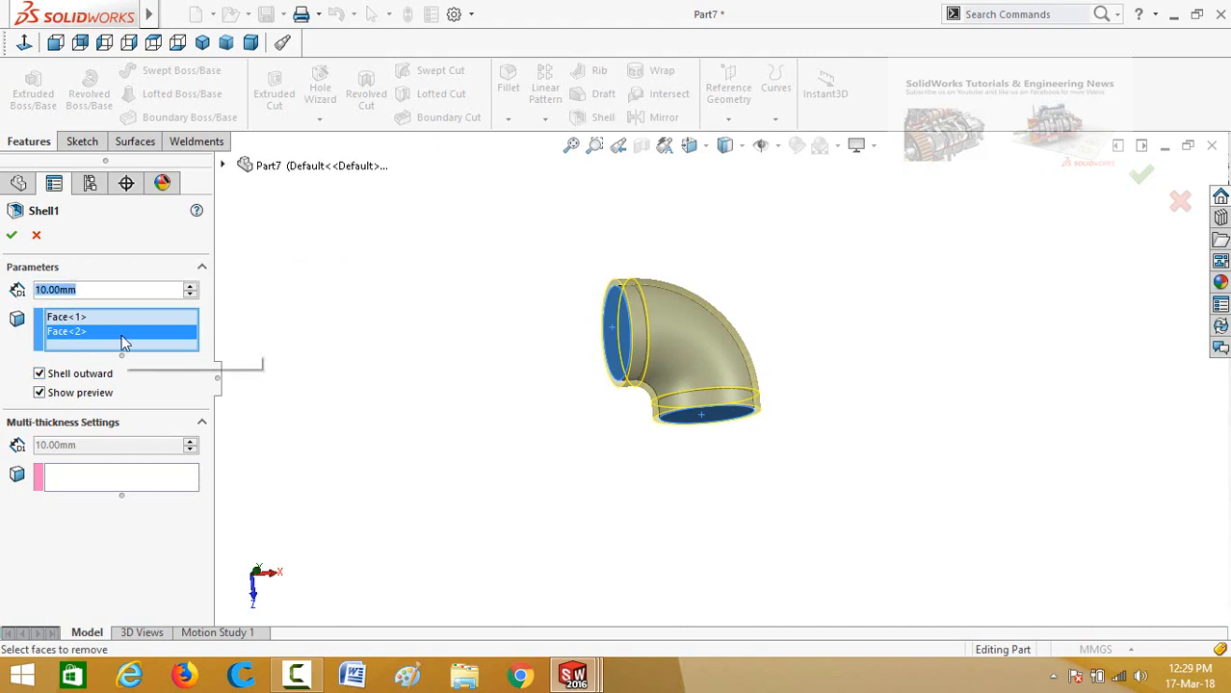
type("8")
middle_click_drag(419, 322, 439, 360)
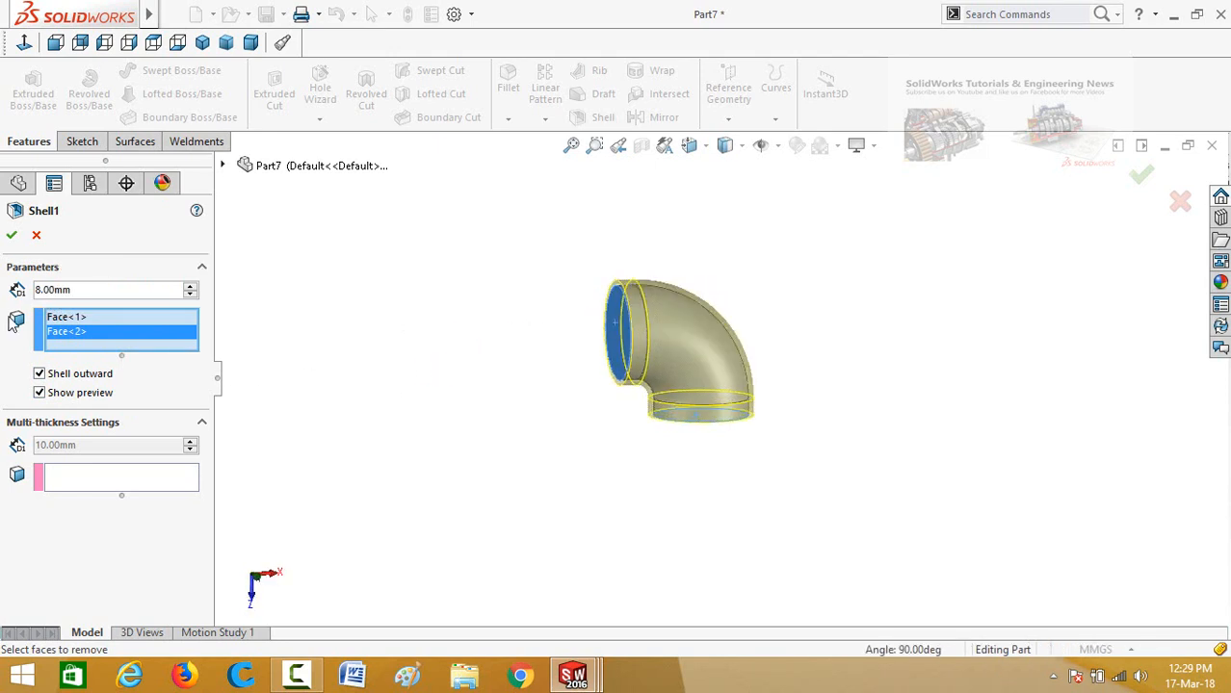
left_click(10, 238)
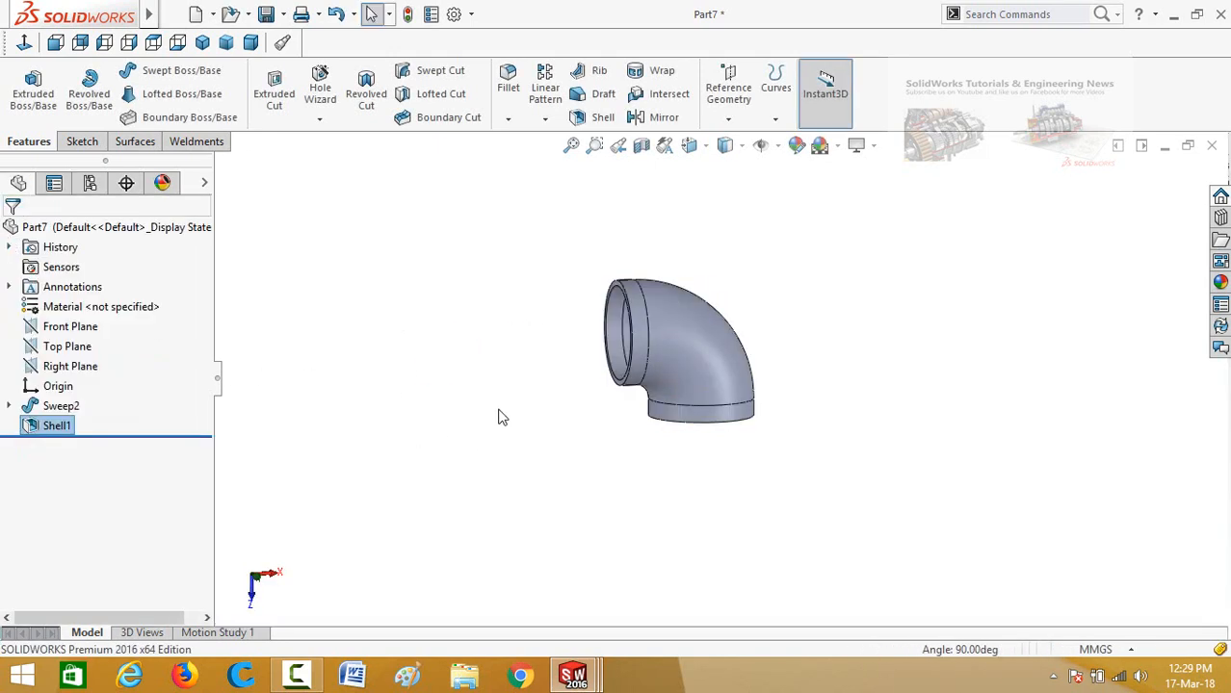
Step: On one annular end face of the elbow, sketch a circle matching the inner edge and a concentric outer circle about 194 mm in diameter
middle_click_drag(497, 417, 687, 371)
scroll(686, 371, "down", 5)
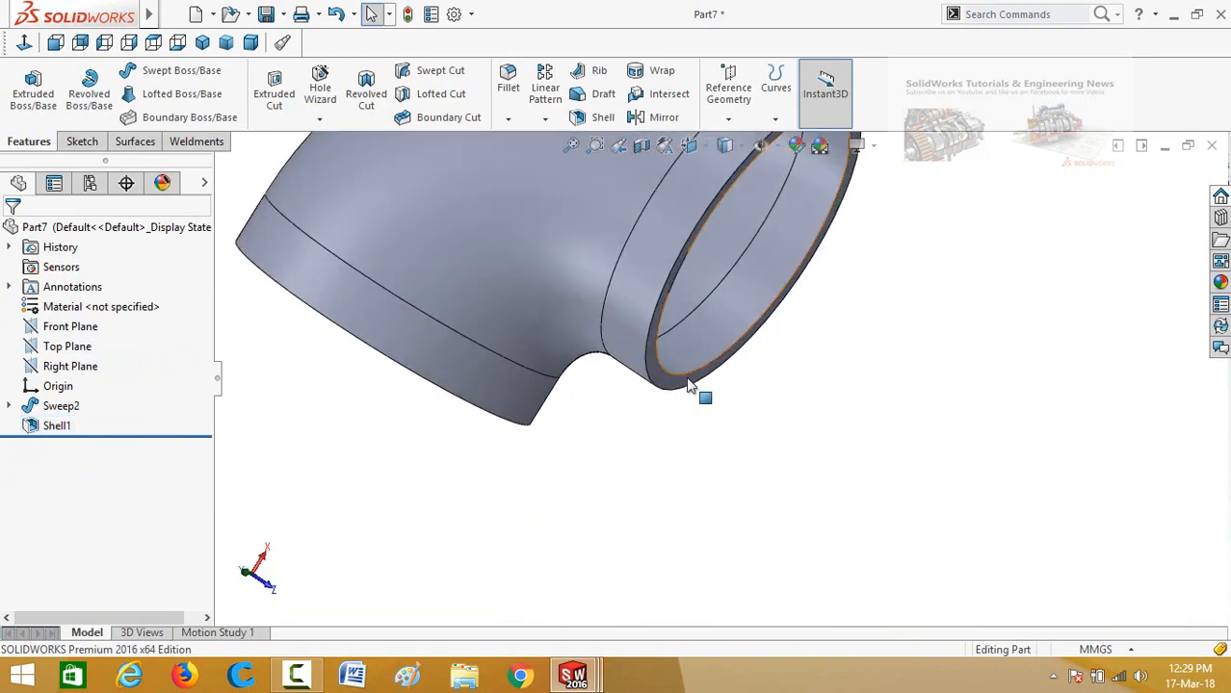
left_click(677, 393)
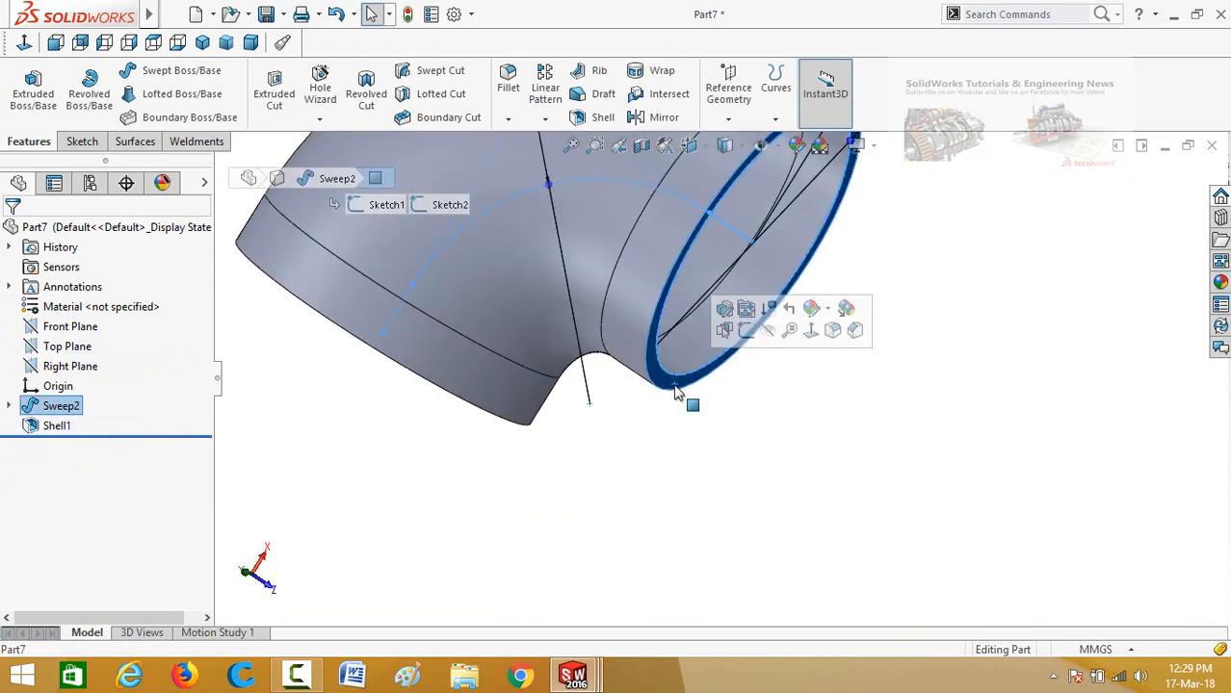
left_click(743, 332)
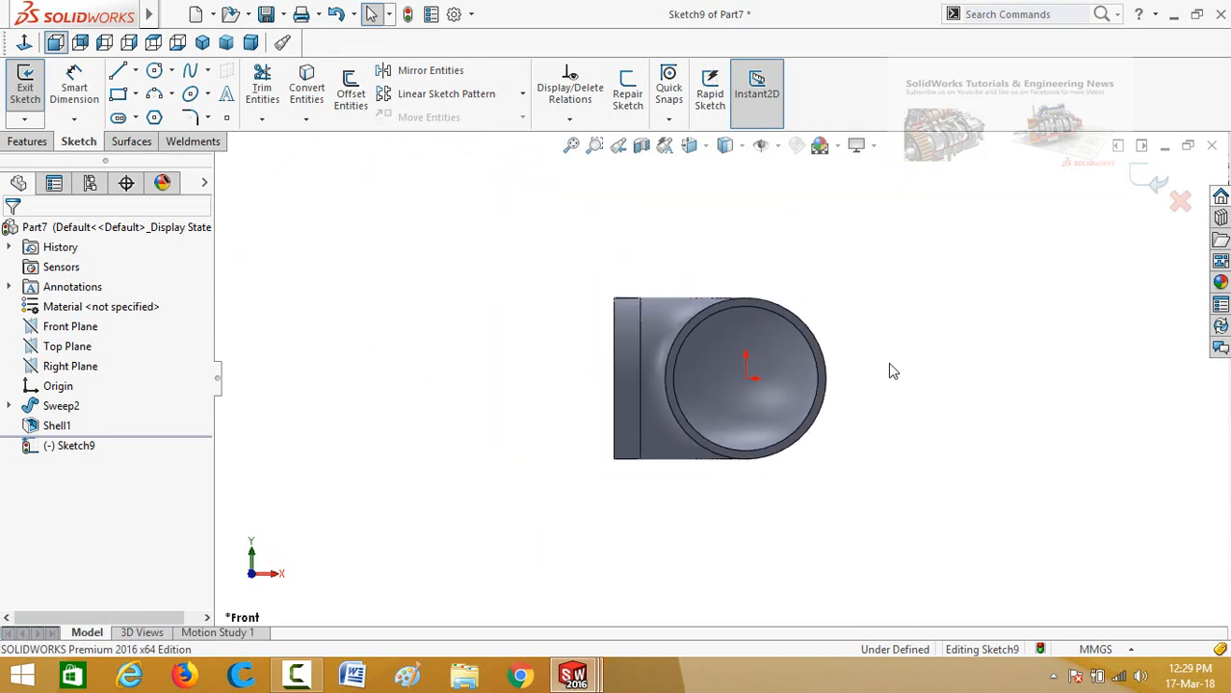
scroll(891, 371, "down", 3)
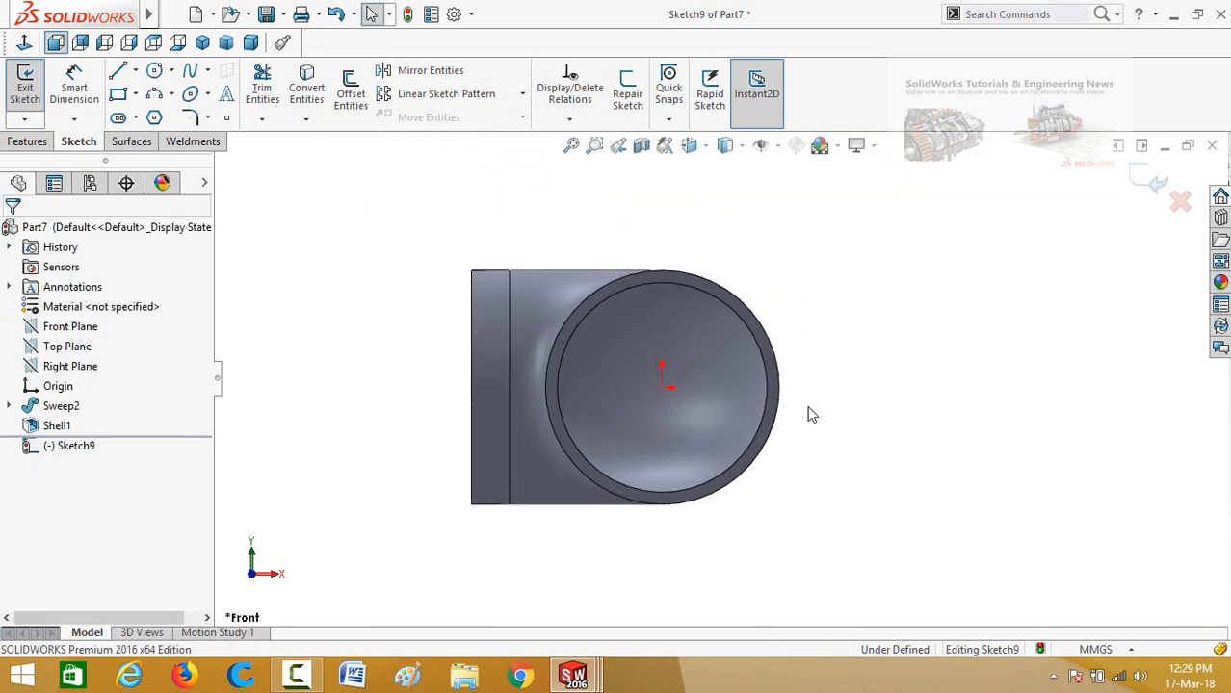
right_click_drag(808, 414, 732, 405)
left_click(661, 387)
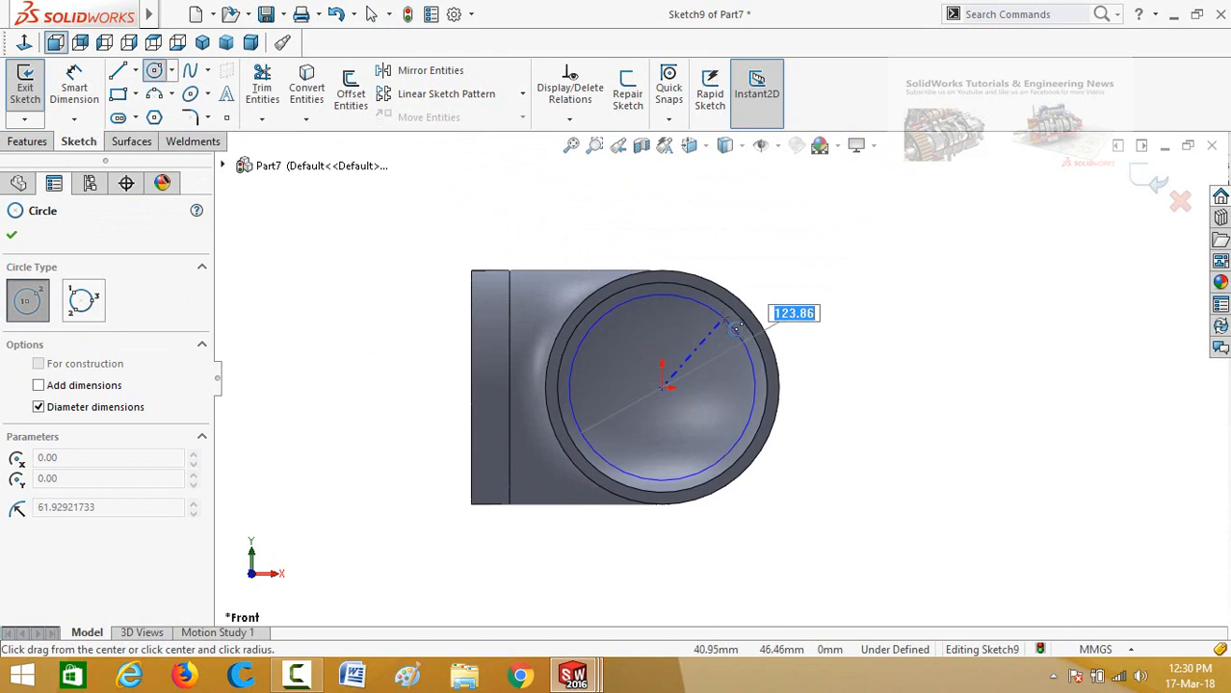
left_click(744, 320)
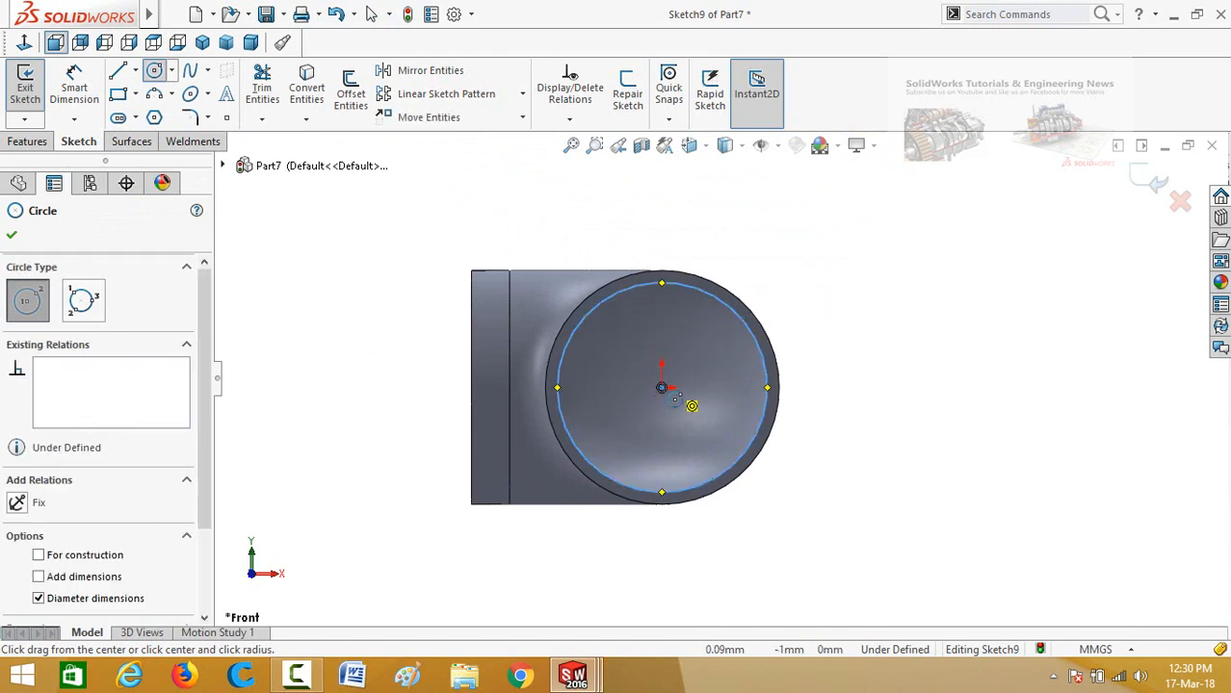
left_click(661, 388)
left_click(801, 345)
key("Escape")
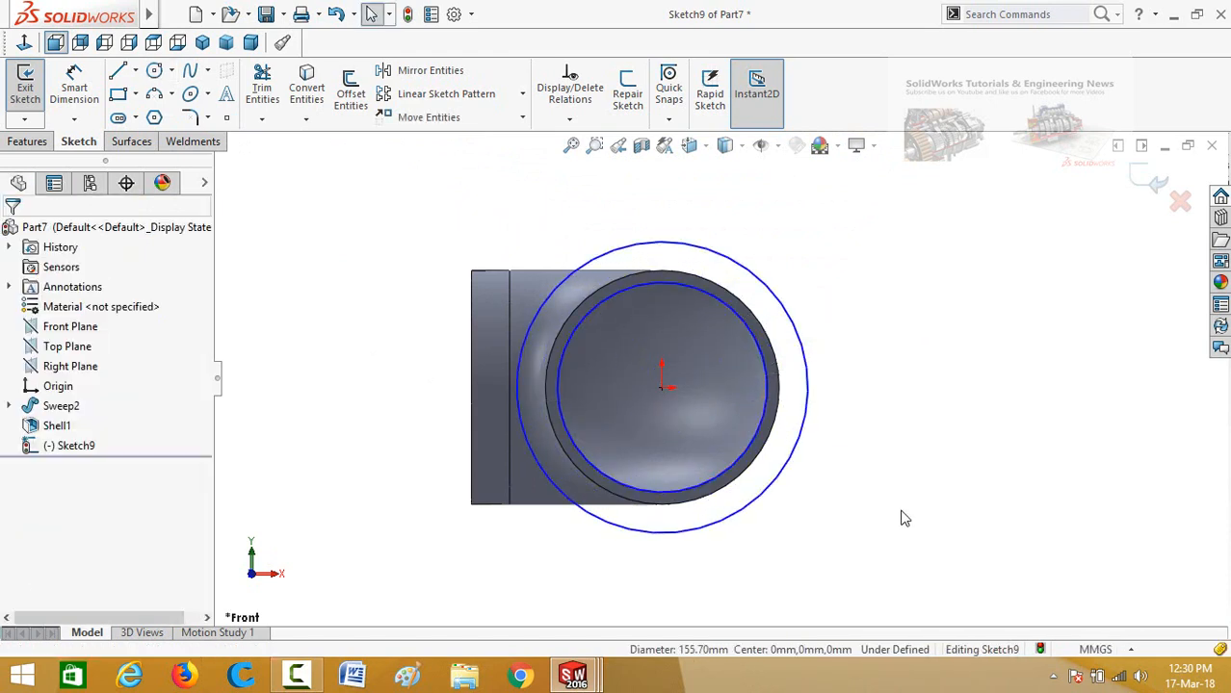
Step: Dimension the gap between the pipe's outer edge and the larger sketched circle to 15 mm
right_click_drag(903, 518, 835, 236)
scroll(848, 388, "down", 1)
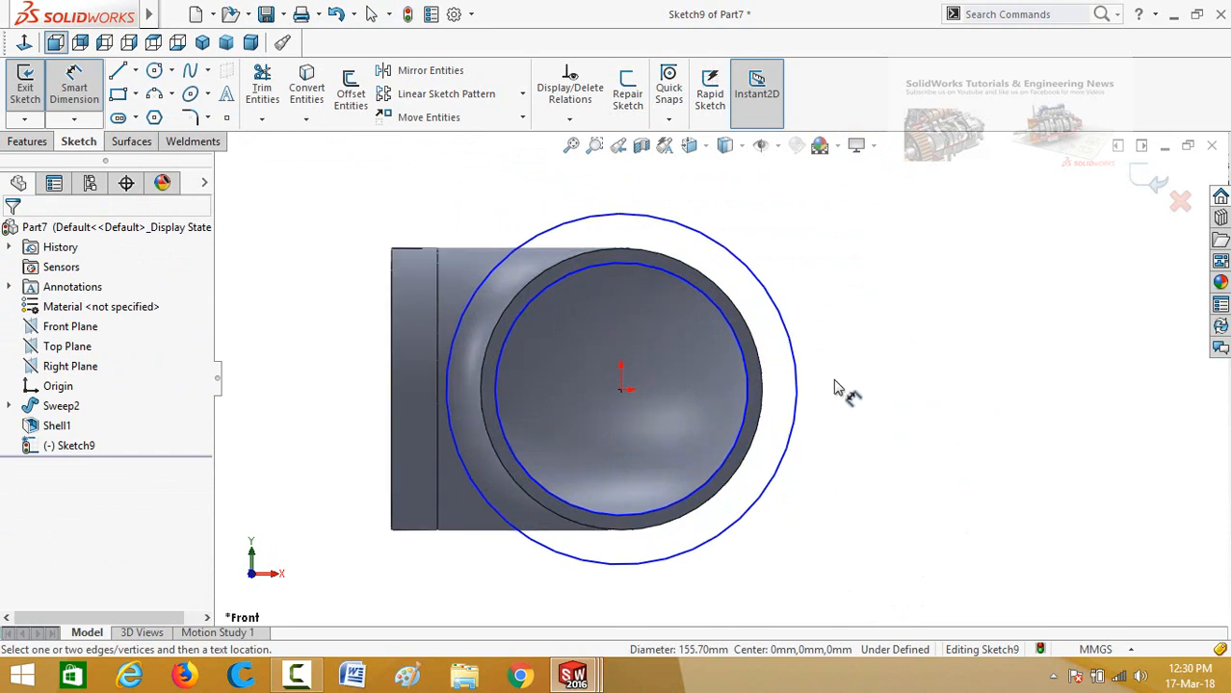
left_click(765, 404)
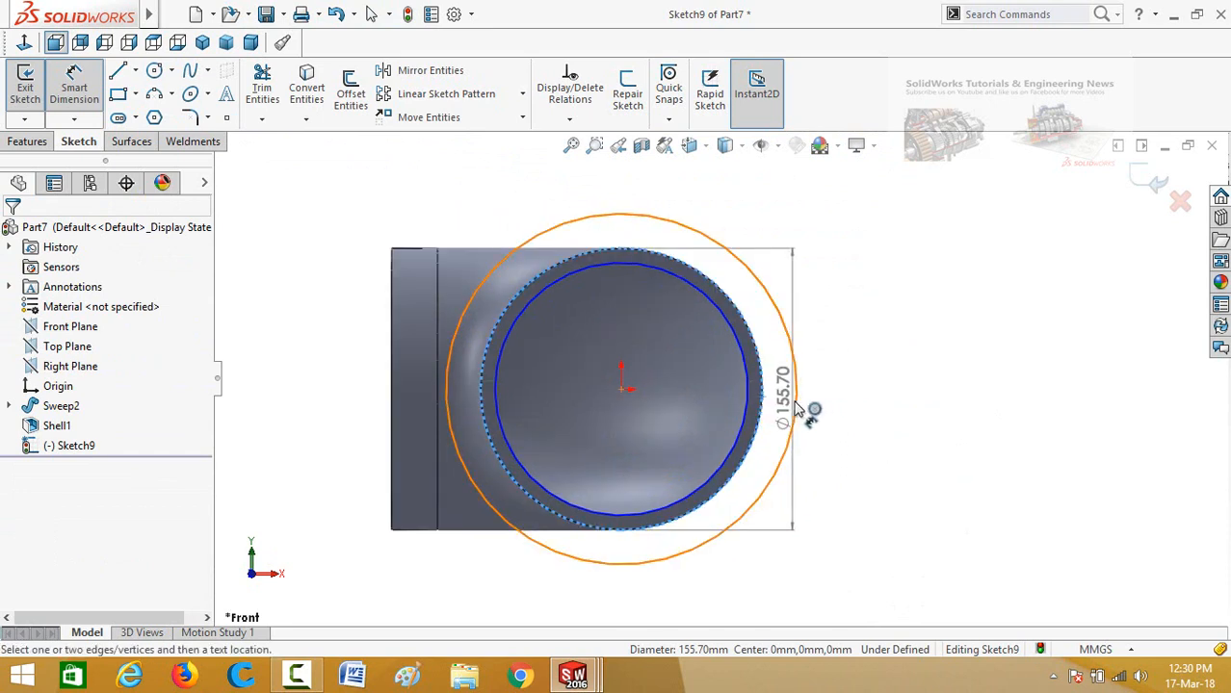
left_click(795, 409)
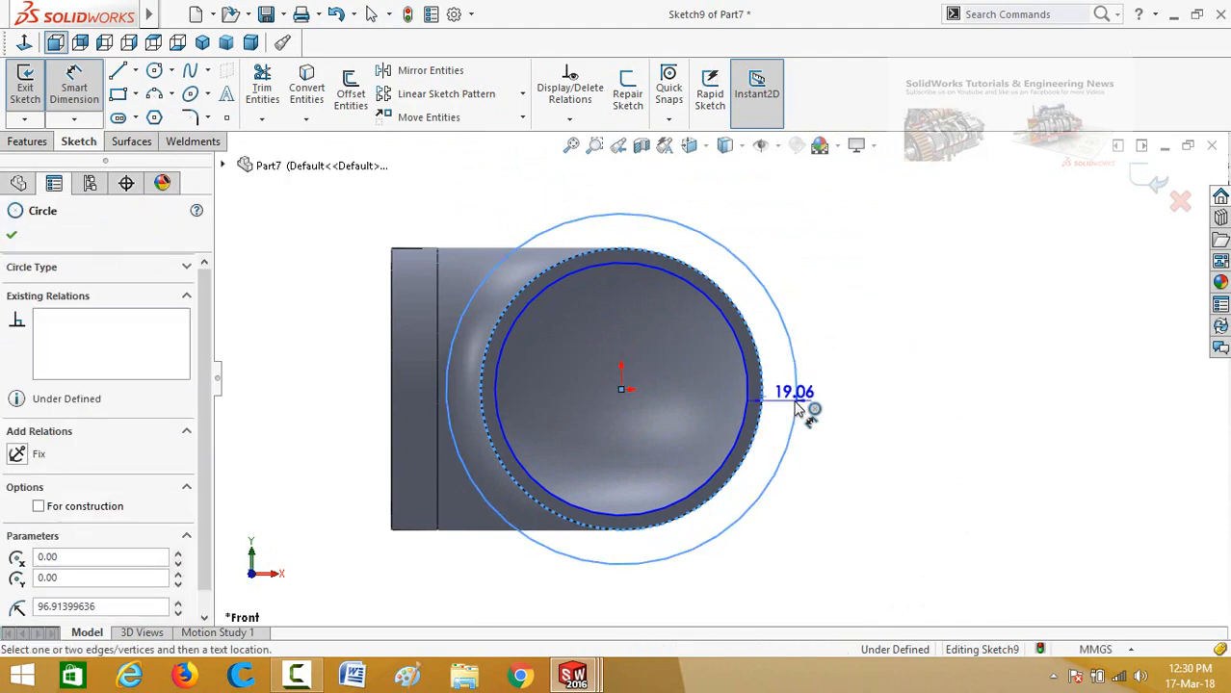
left_click(893, 399)
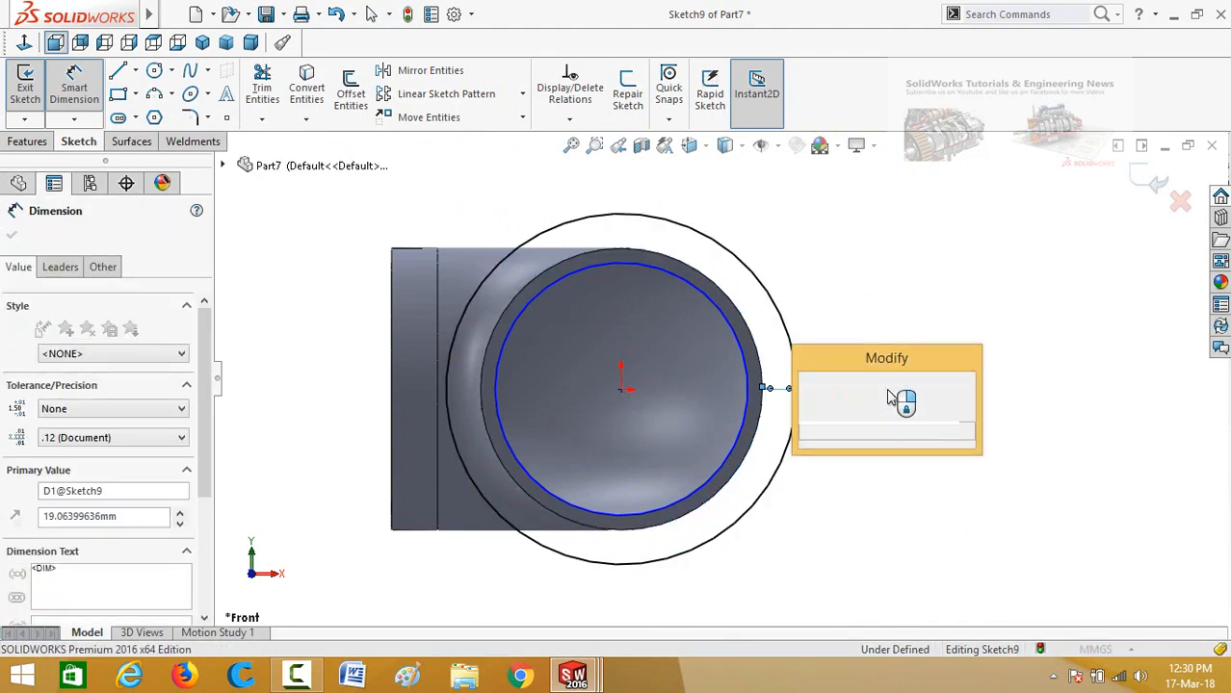
left_click(810, 393)
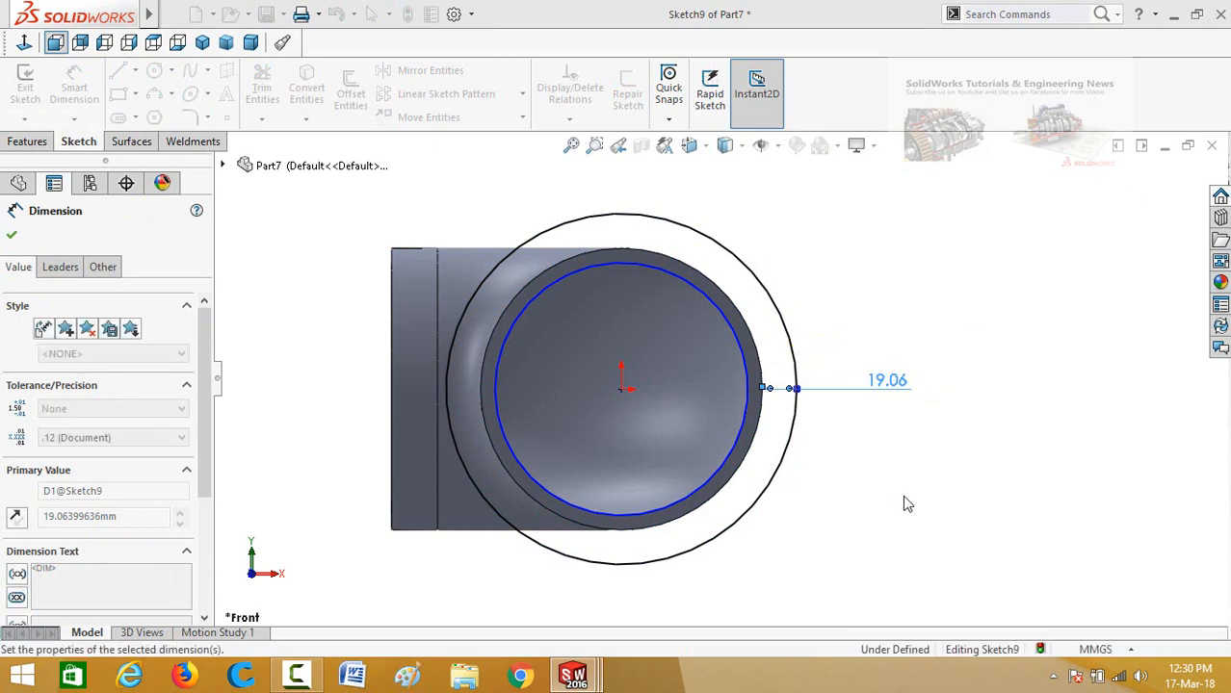
left_click(904, 496)
scroll(886, 455, "up", 2)
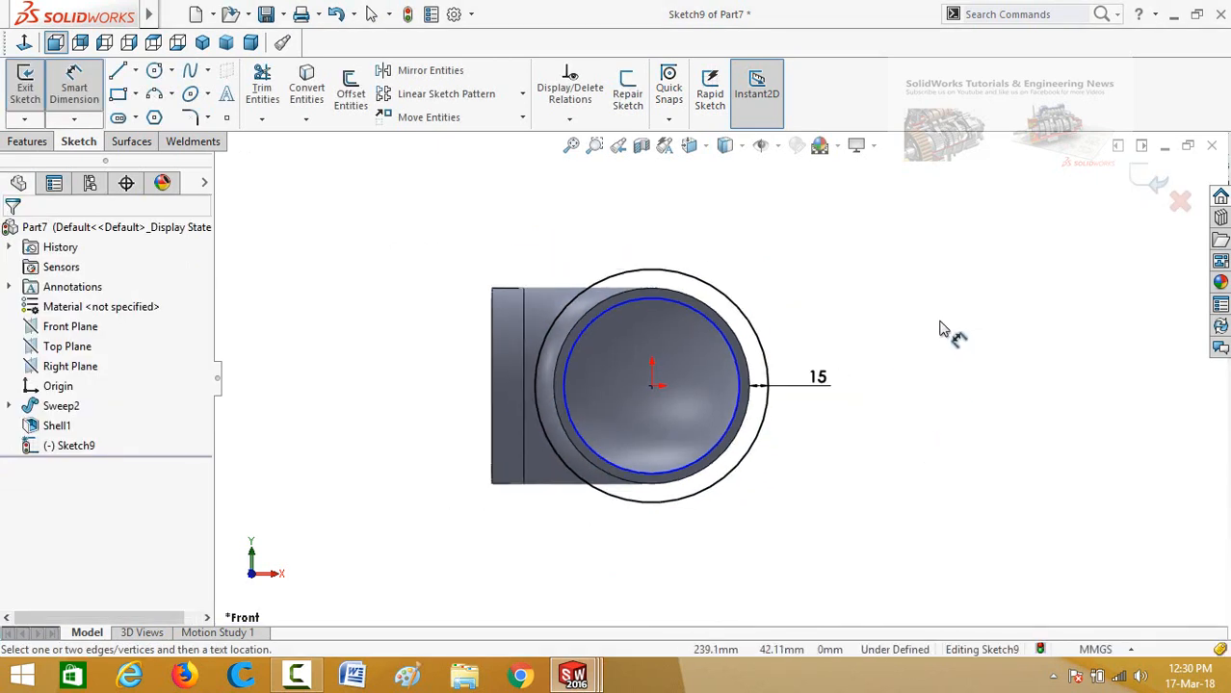
scroll(942, 327, "up", 2)
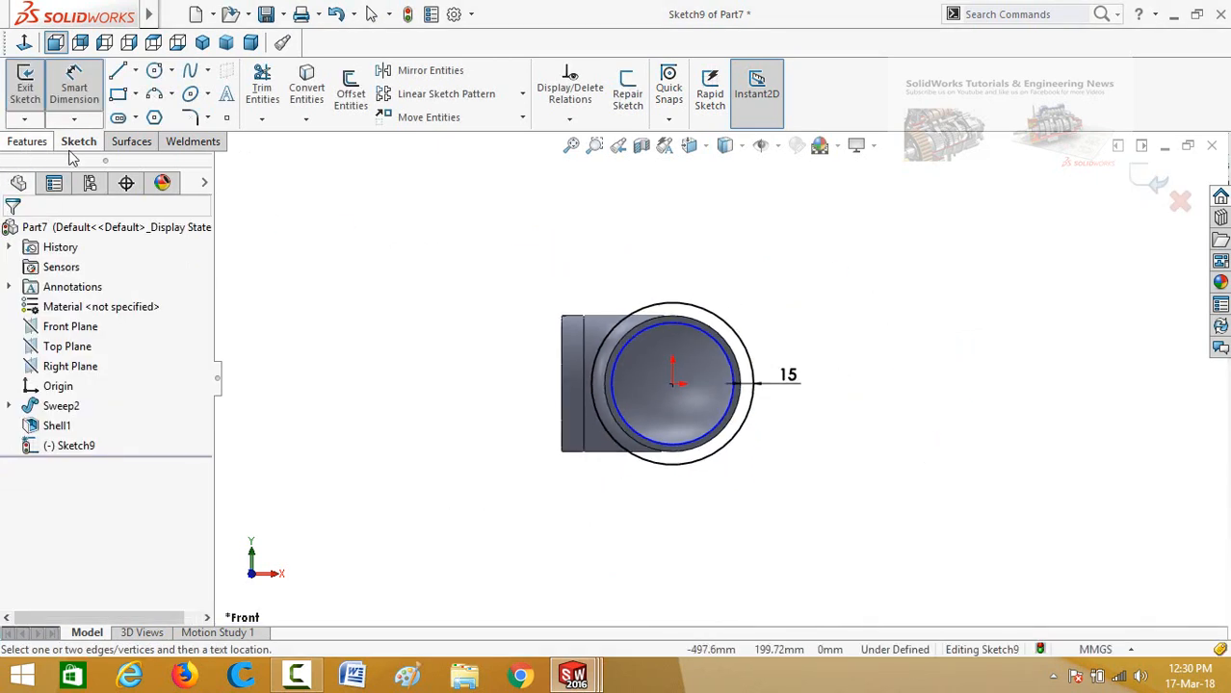
Step: Extrude the ring profile 10 mm in the reversed direction, back along the pipe, to form a flange merged with the elbow
mouse_move(335, 325)
middle_mouse_down()
mouse_move(368, 280)
mouse_move(333, 296)
mouse_move(370, 283)
mouse_move(393, 341)
mouse_move(358, 332)
middle_mouse_up()
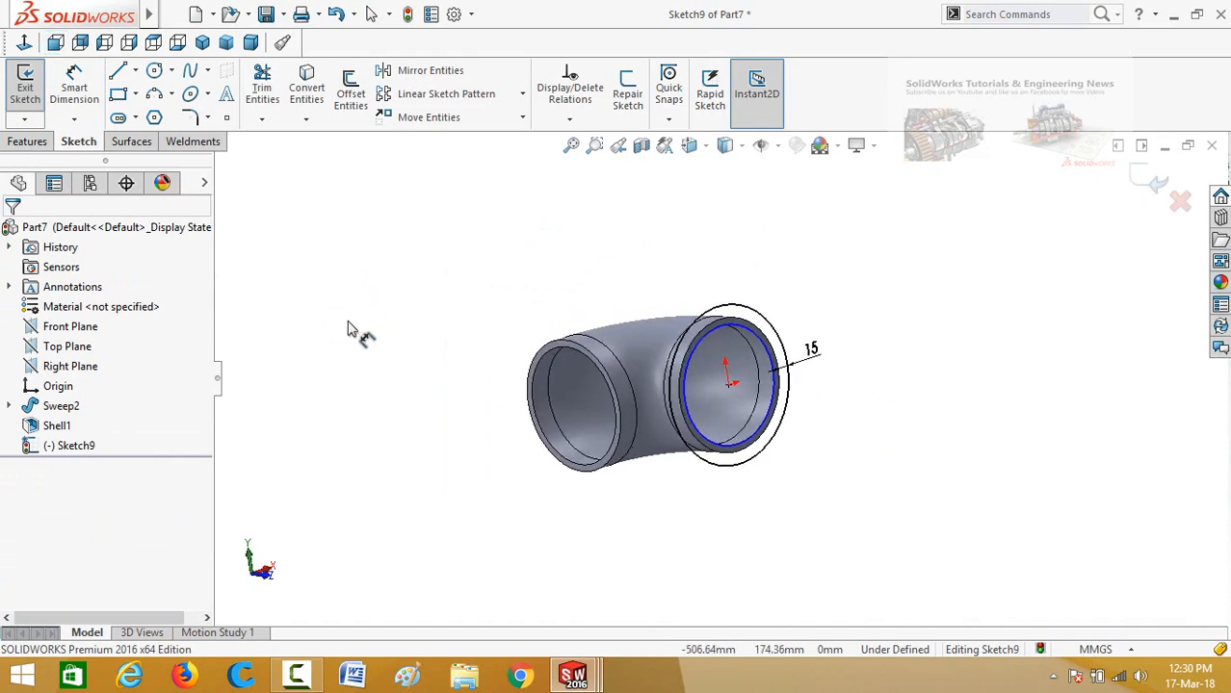
left_click(14, 140)
left_click(31, 89)
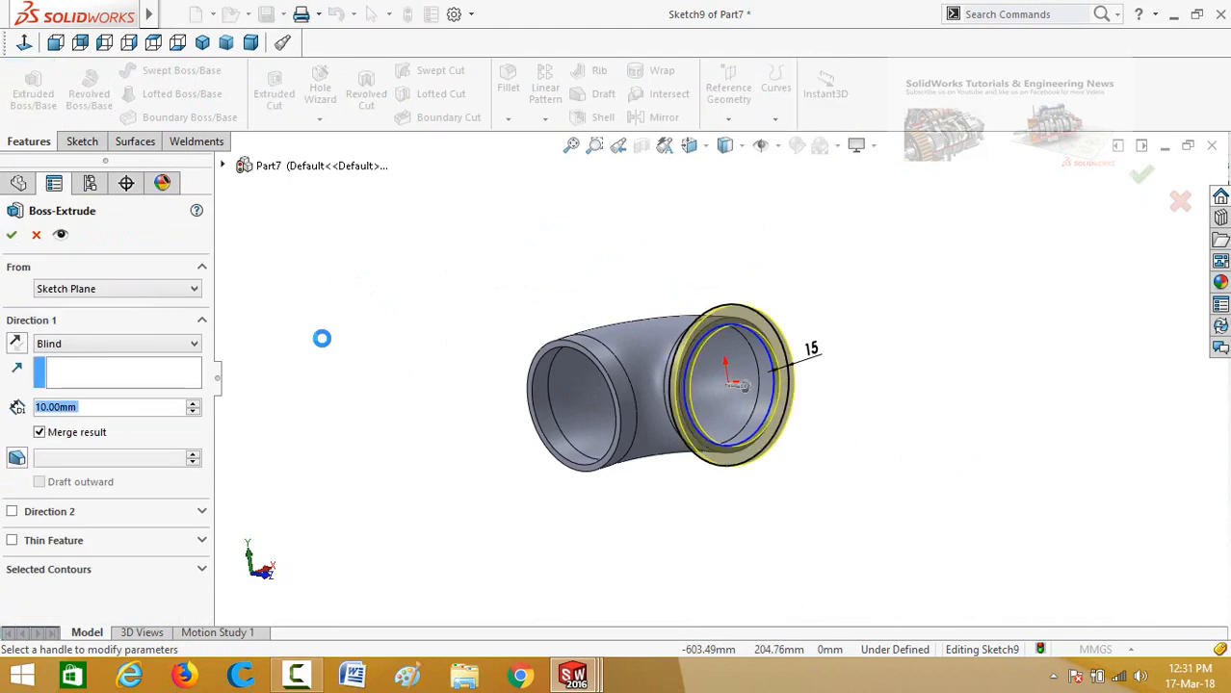
middle_click_drag(337, 362, 394, 405)
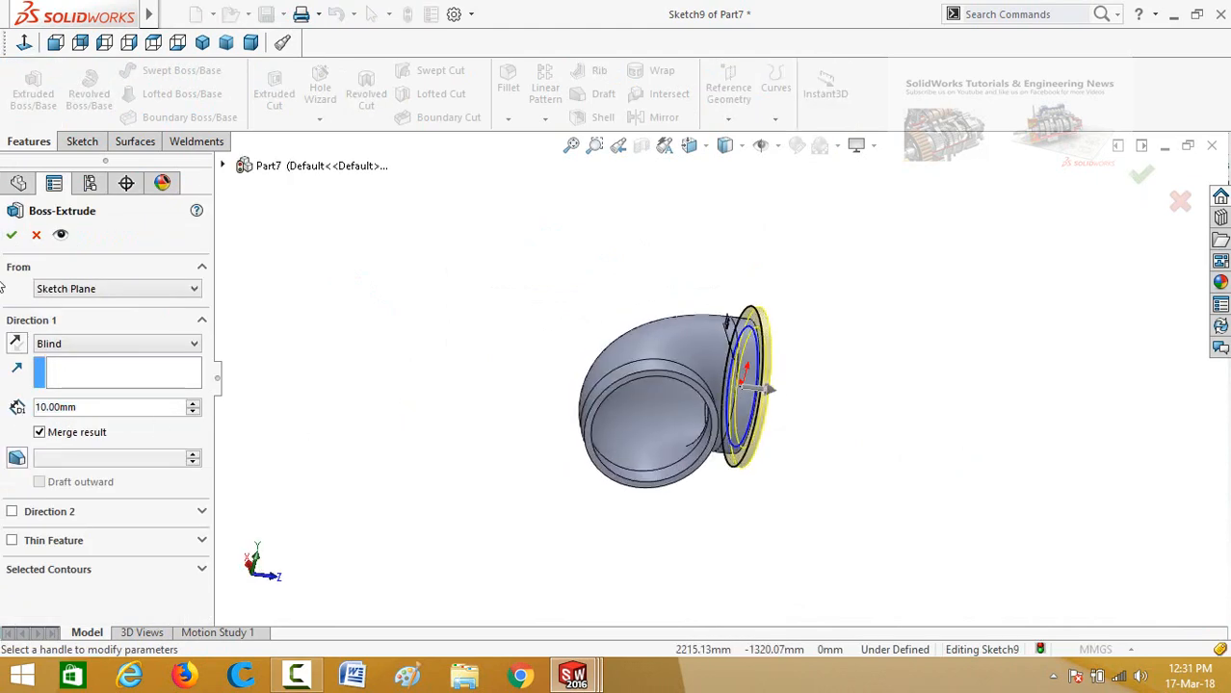
left_click(17, 344)
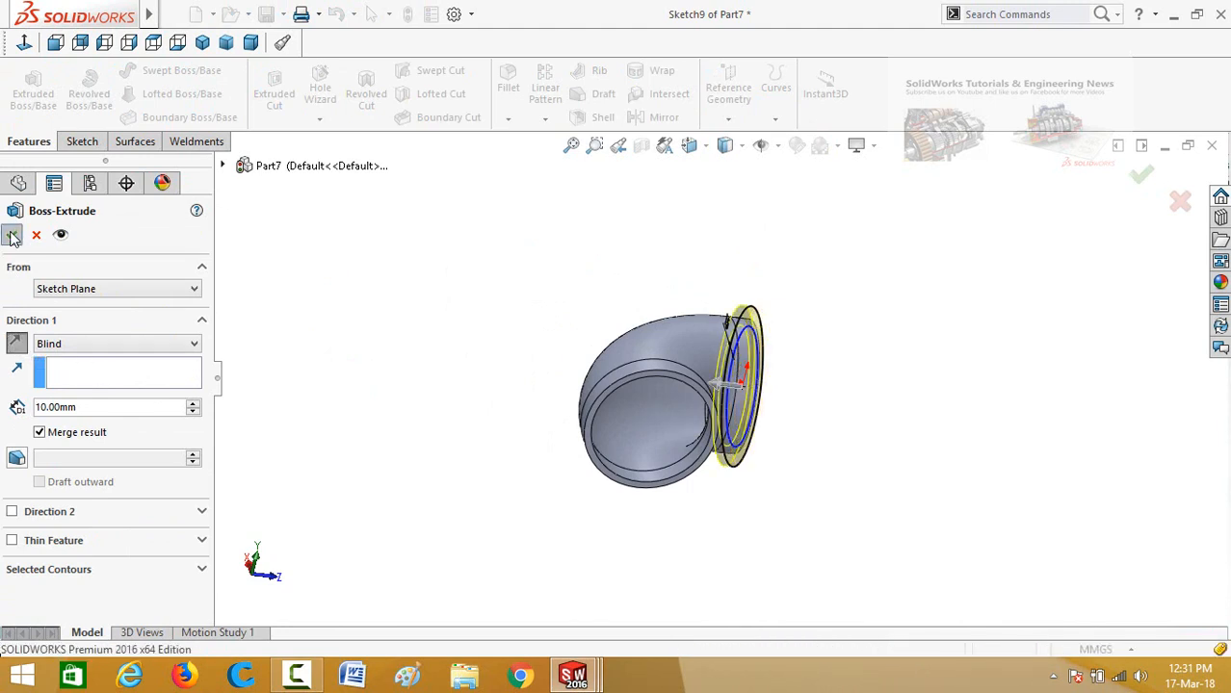
key("Return")
Step: Open a new sketch on the flange's outer annular face
middle_click_drag(511, 269, 433, 253)
scroll(941, 398, "down", 4)
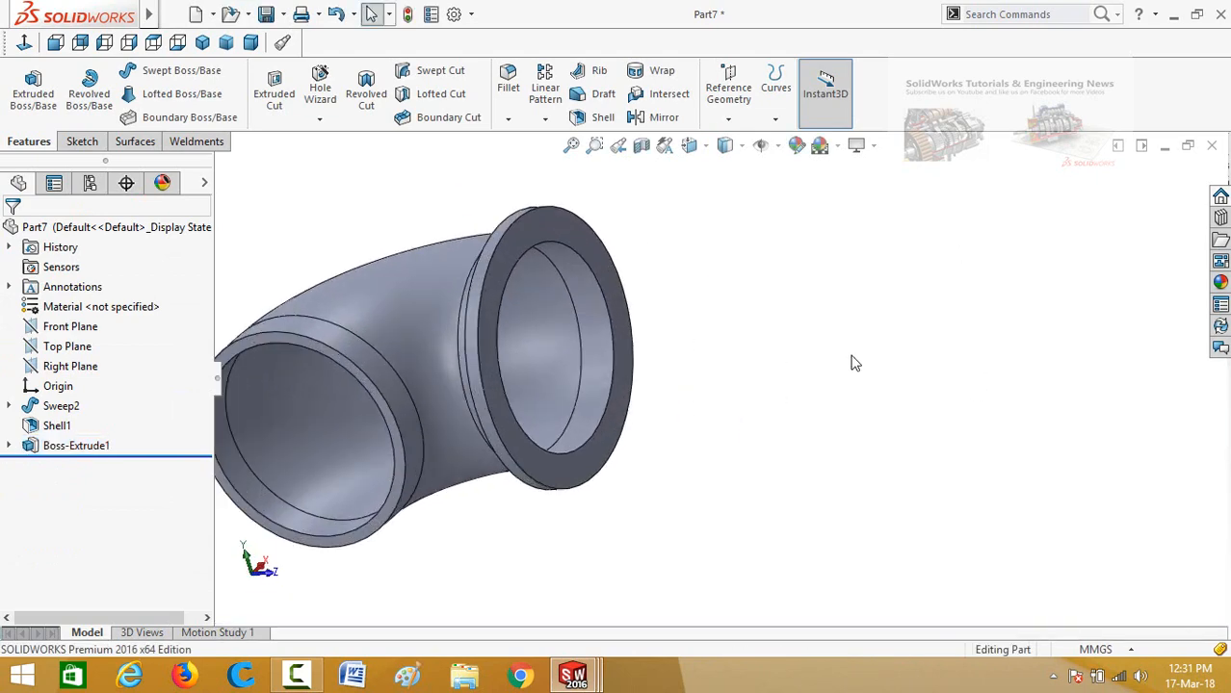
left_click(481, 193)
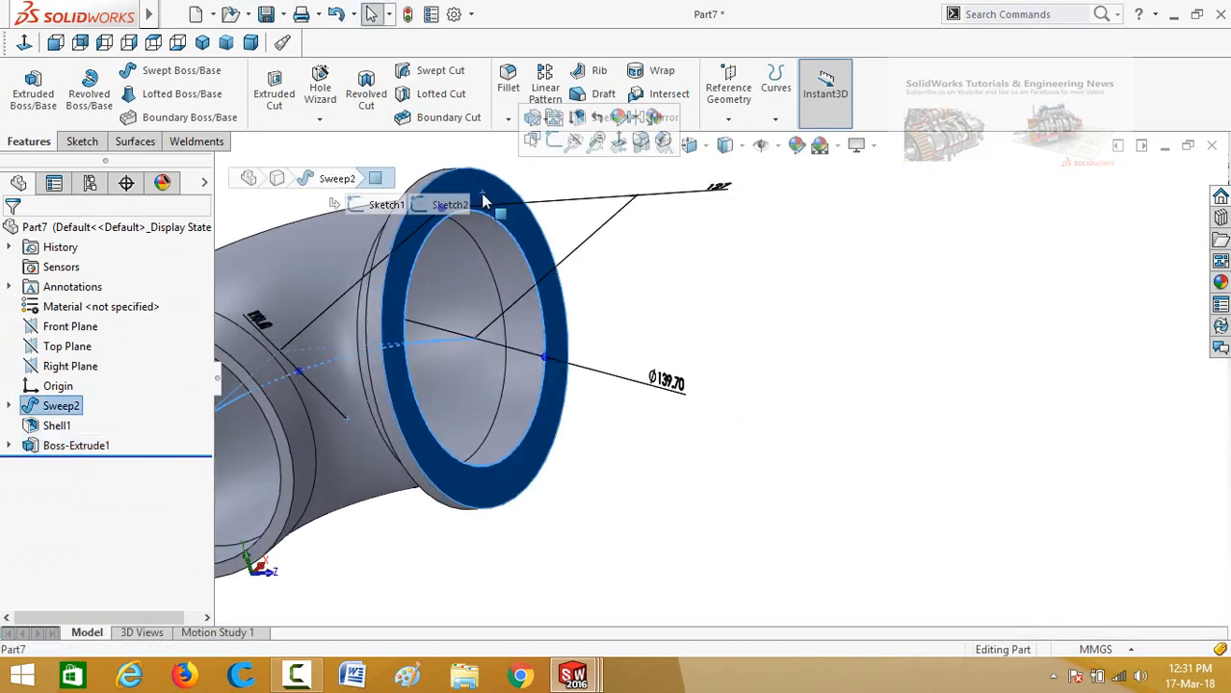
left_click(554, 140)
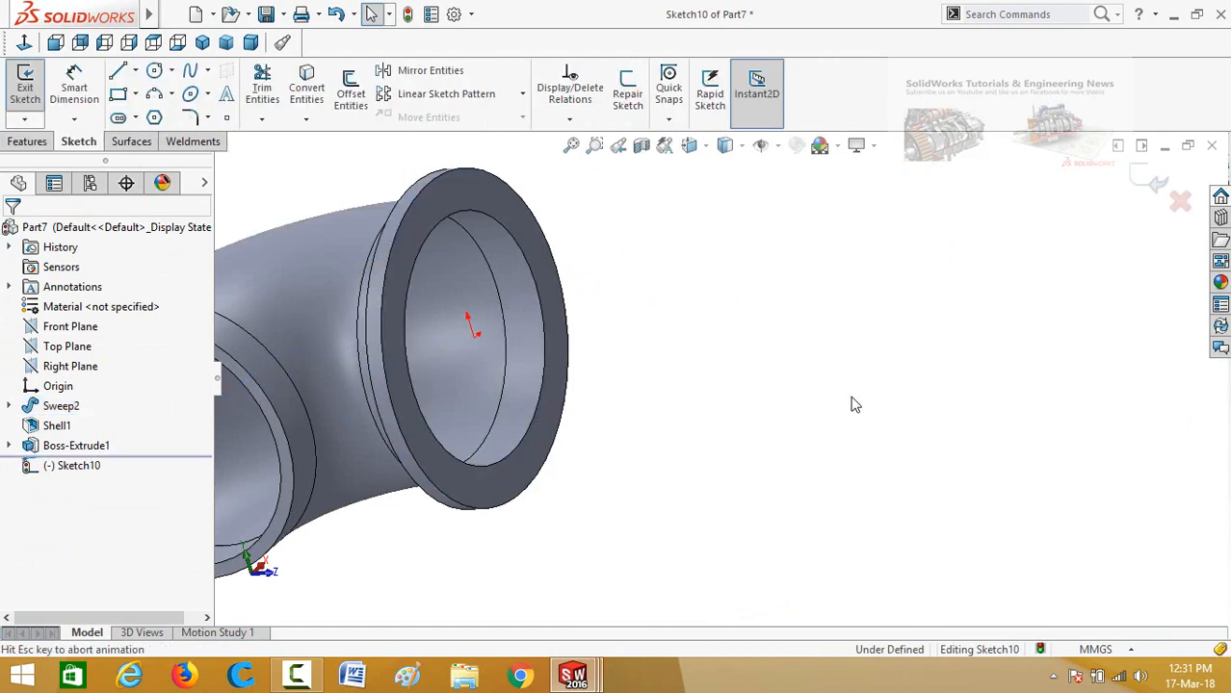
Step: Display hidden lines as visible and draw a horizontal construction line from the pipe's outer circle to the flange's outer edge
left_click(134, 71)
left_click(151, 109)
scroll(589, 367, "down", 4)
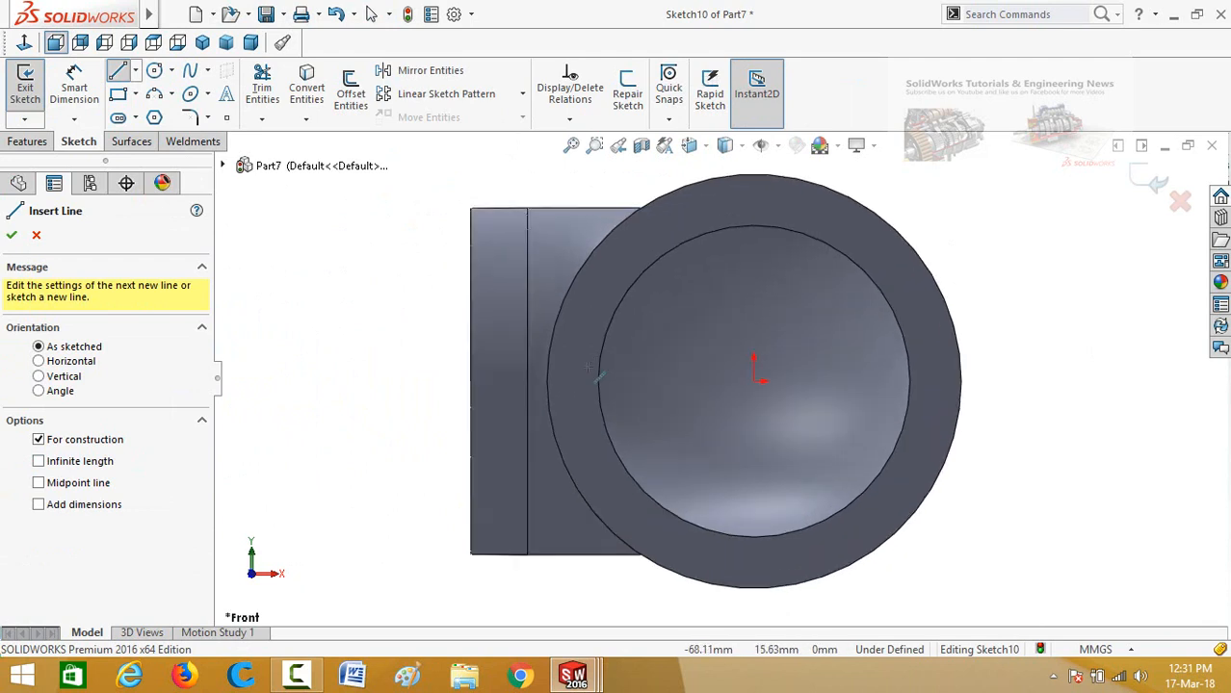
scroll(590, 368, "down", 2)
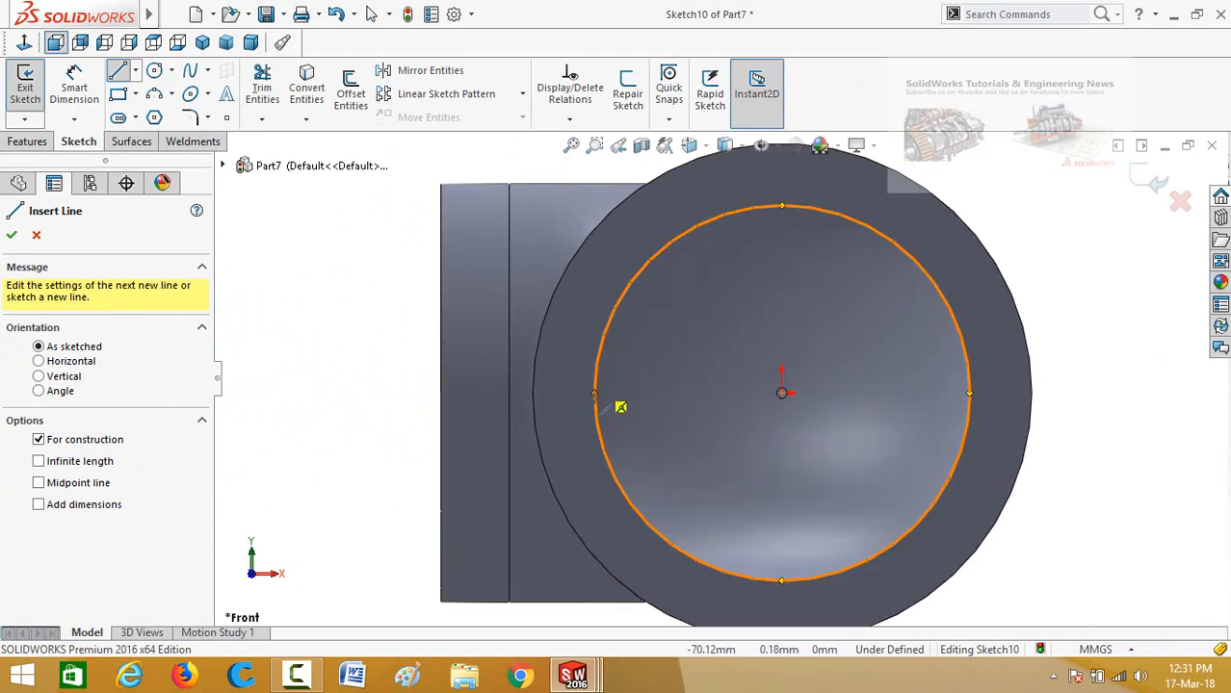
scroll(620, 408, "up", 4)
left_click(727, 146)
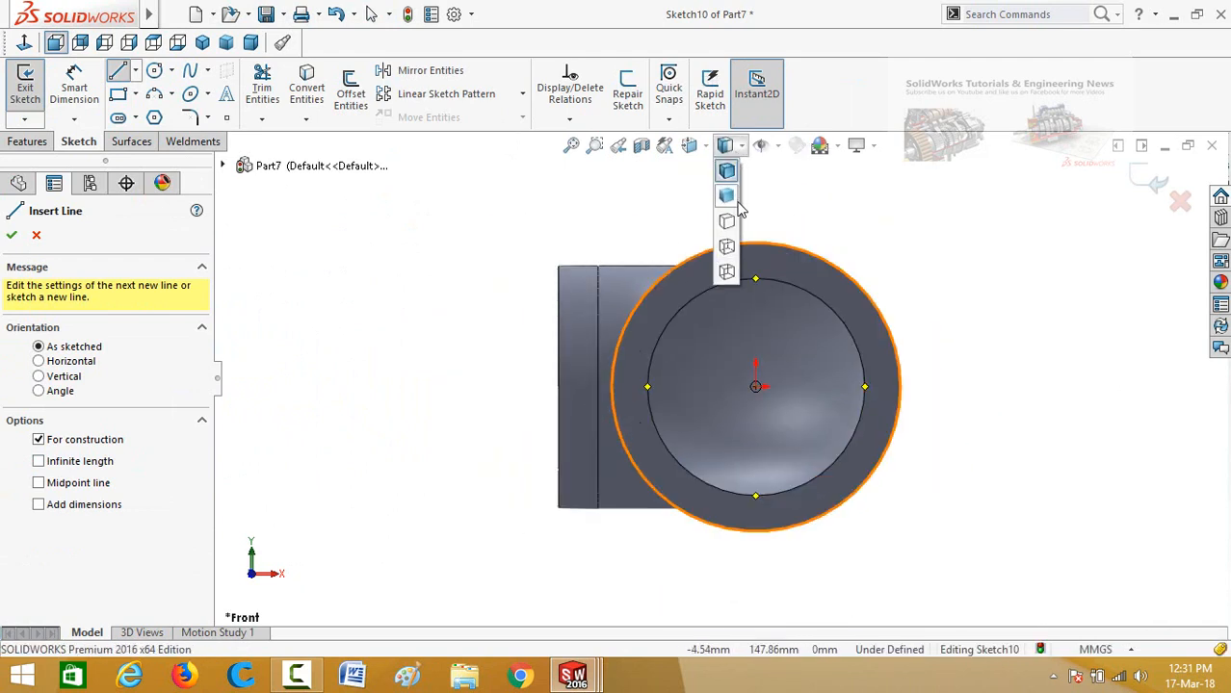
left_click(727, 246)
scroll(664, 403, "down", 3)
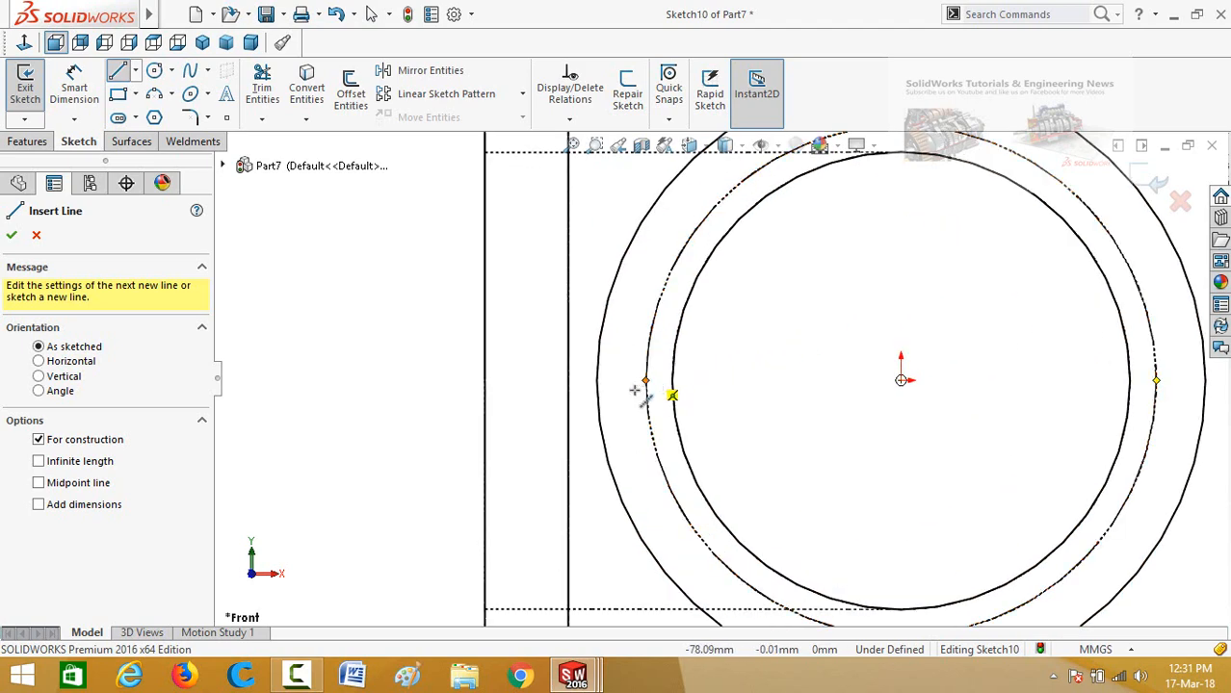
left_click_drag(645, 381, 597, 380)
key("Escape")
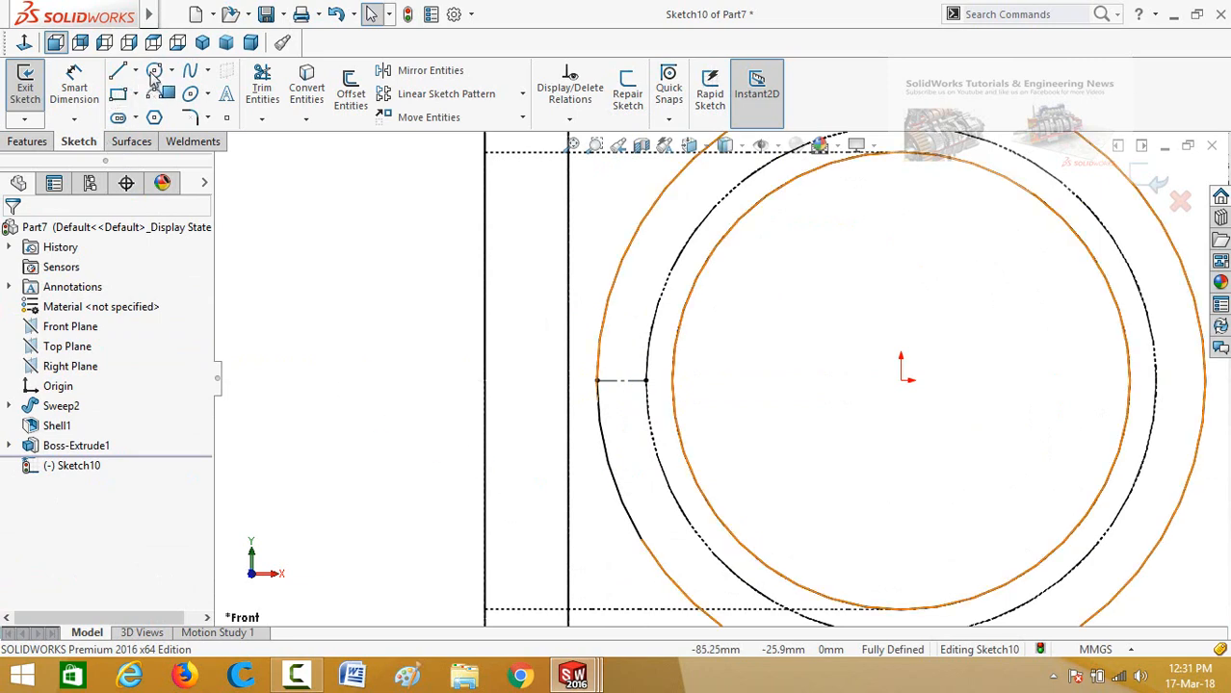
Step: Sketch a circle about 176 mm in diameter centred on the origin, crossing the short horizontal construction line on the flange face
key("f")
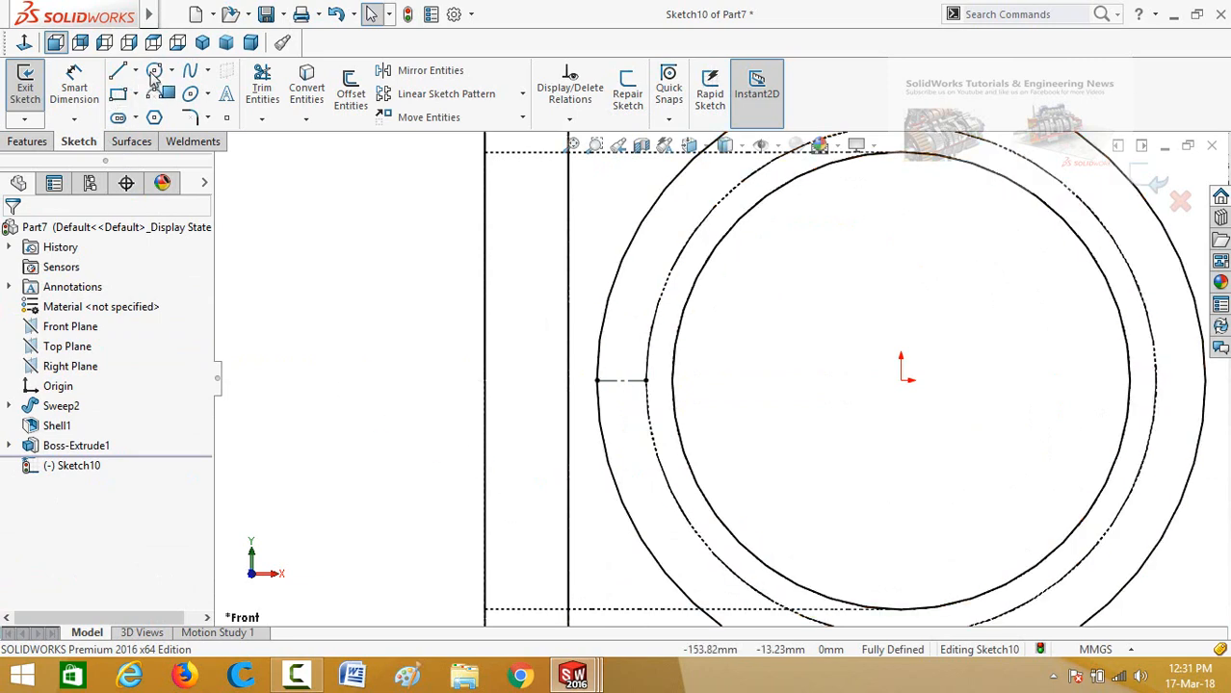
left_click(154, 72)
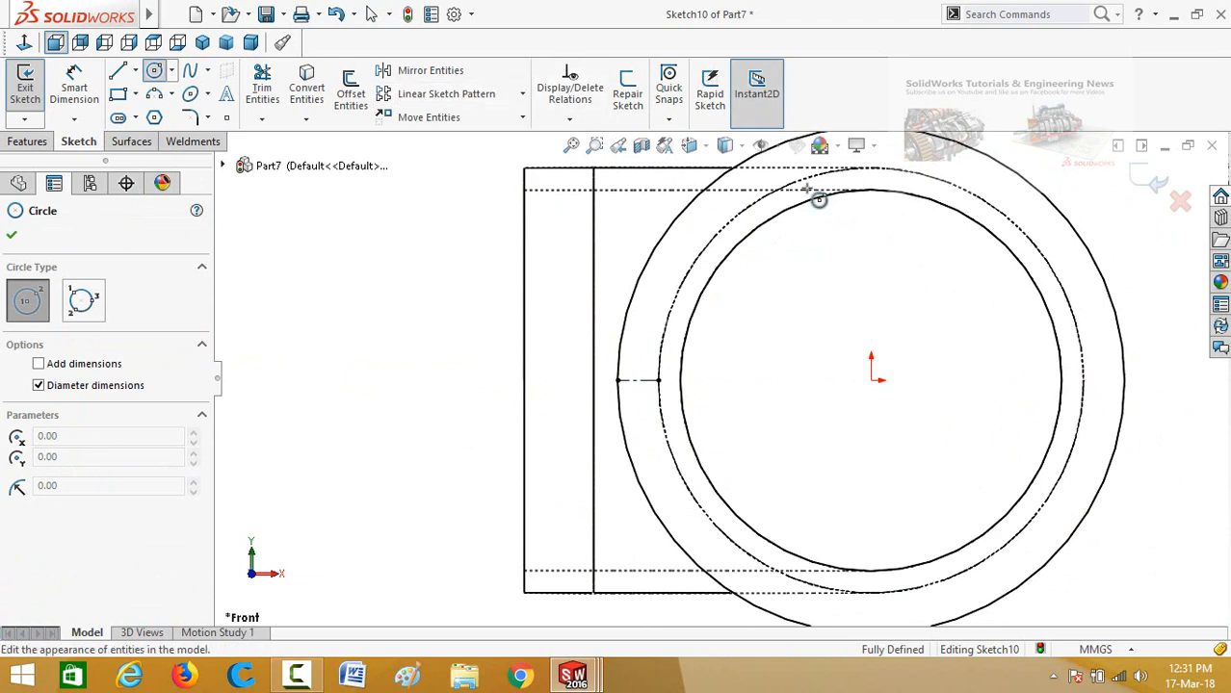
left_click(871, 381)
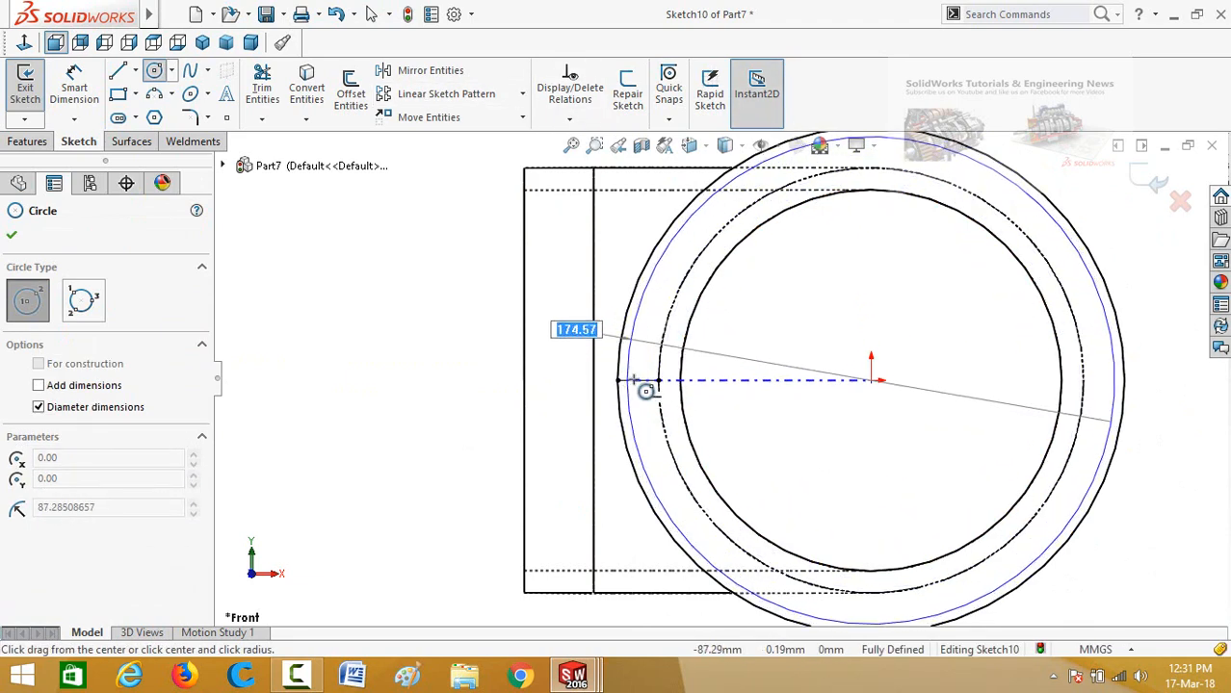
scroll(642, 395, "down", 3)
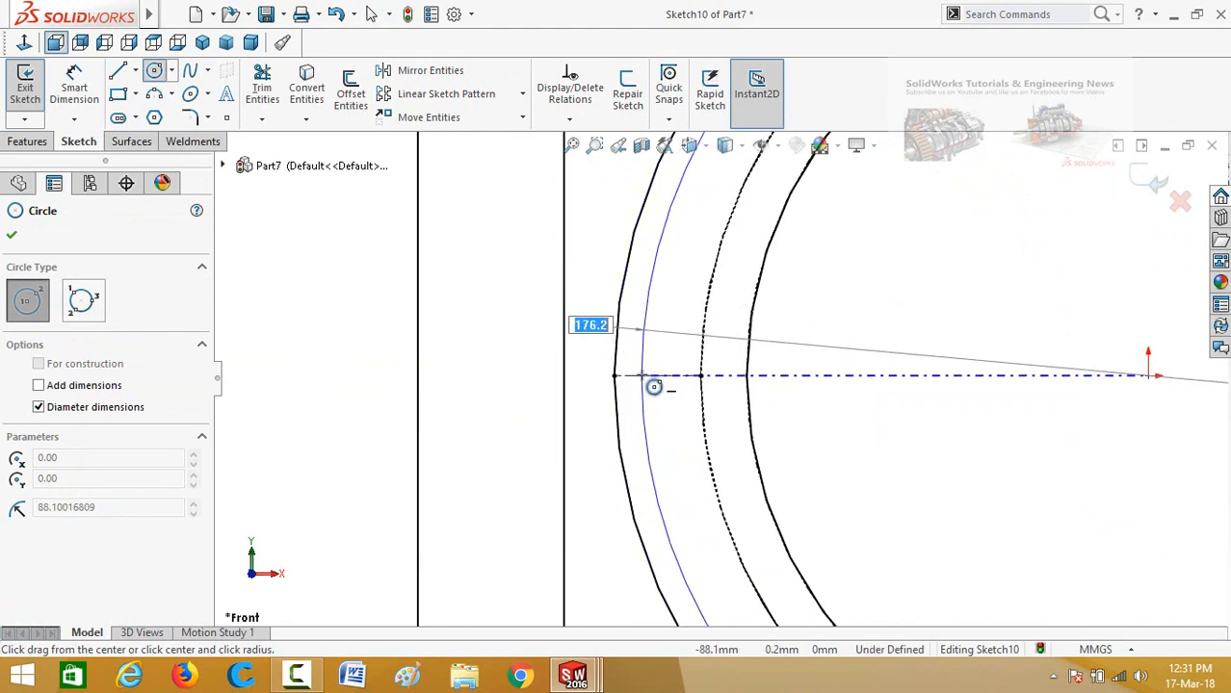
left_click(643, 378)
scroll(645, 375, "down", 3)
key("Escape")
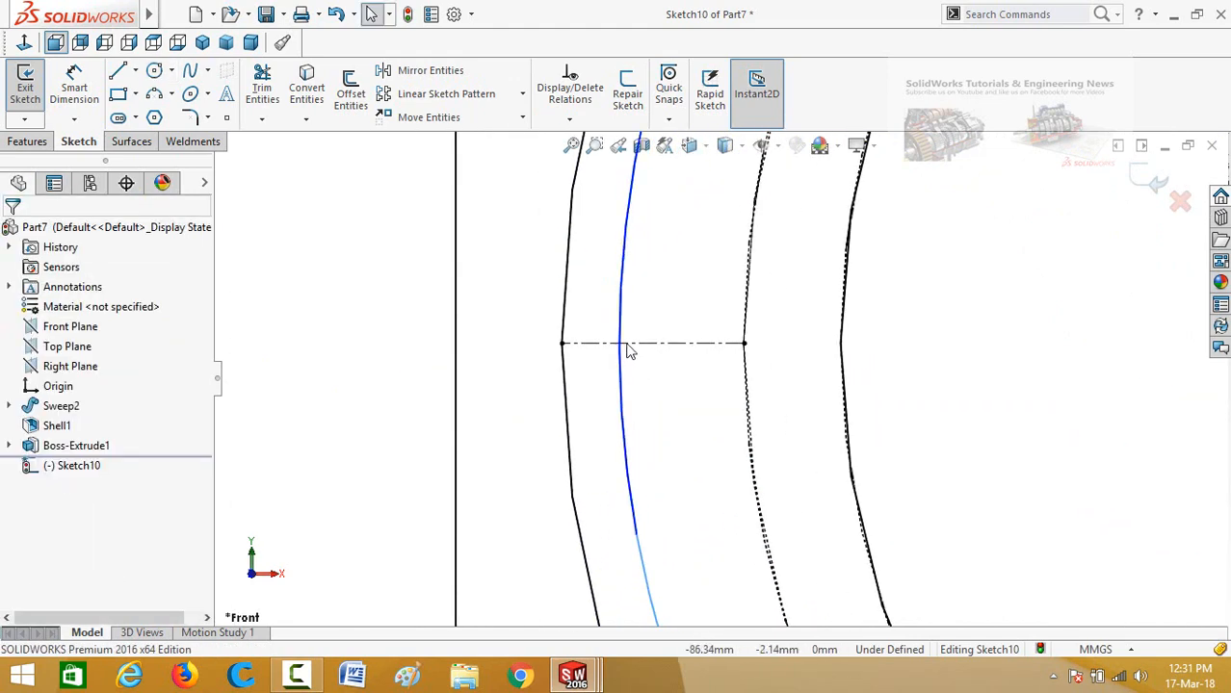
Step: Add an intersection relation so the new circle passes through the midpoint of the horizontal construction line
left_click(653, 343)
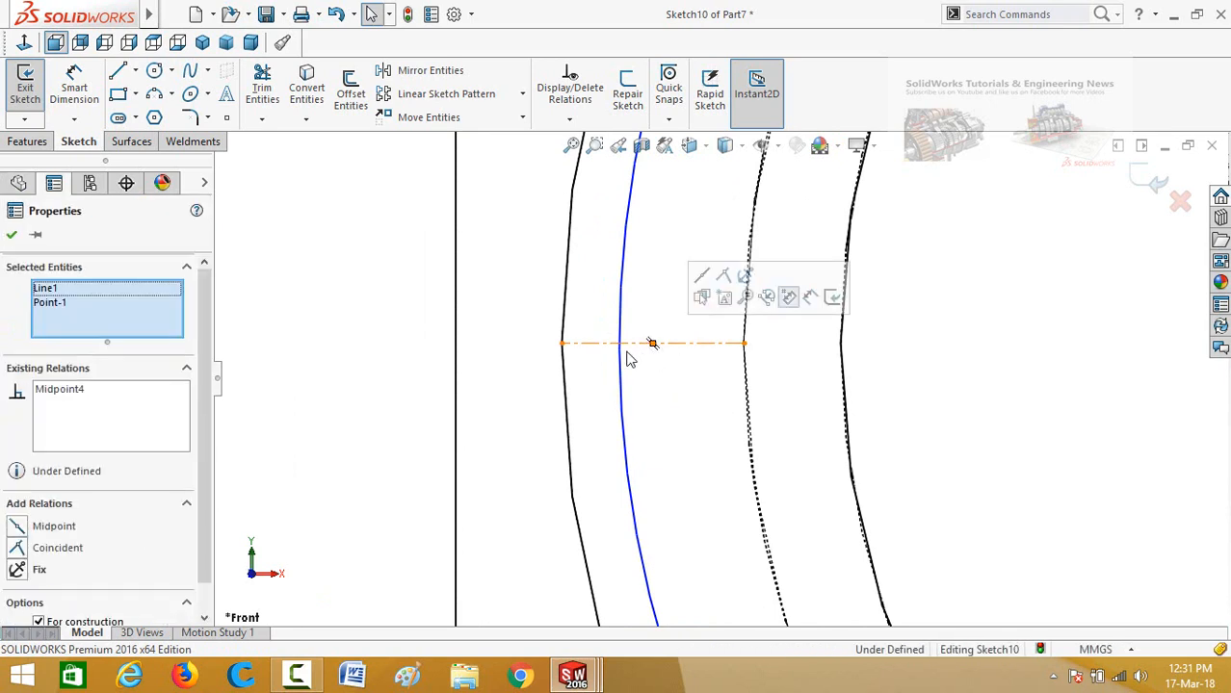
left_click(624, 338, "ctrl")
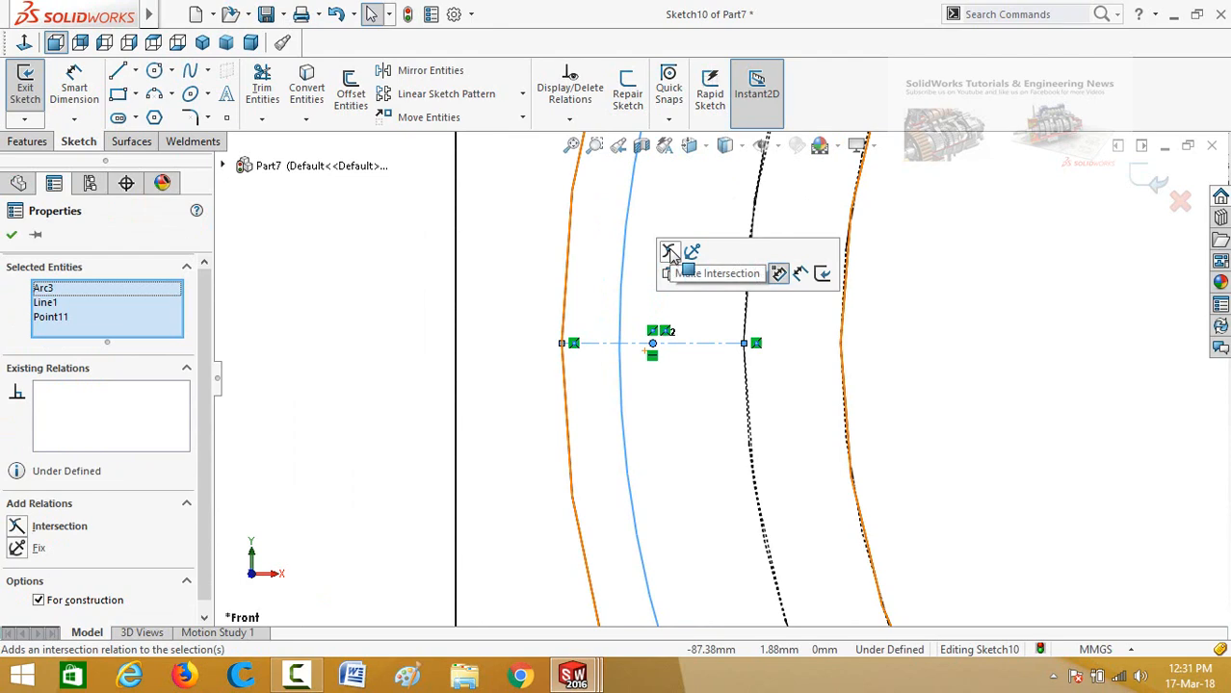
left_click(669, 252)
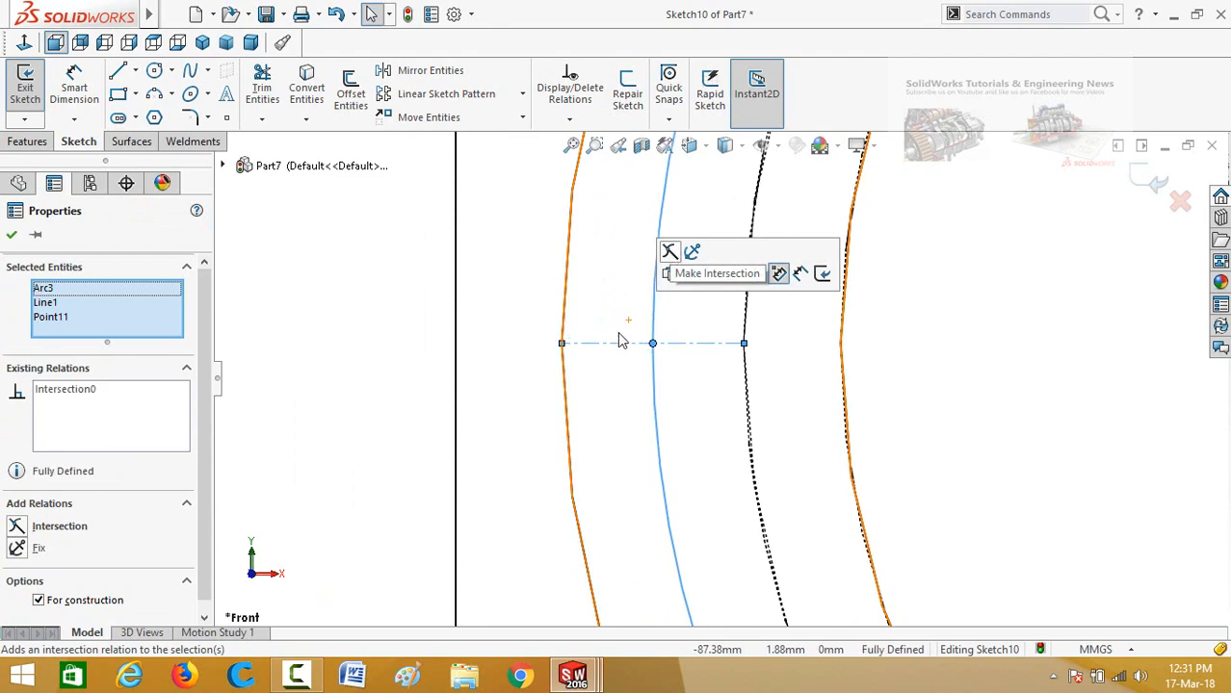
scroll(602, 405, "up", 5)
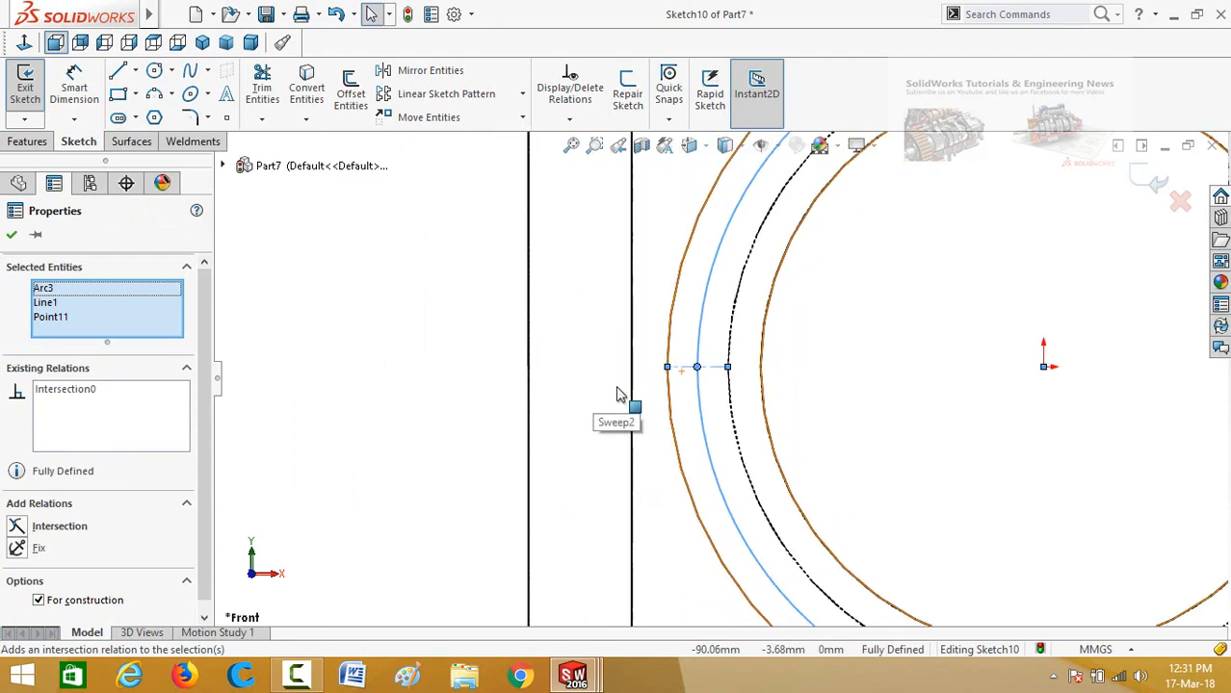
left_click(457, 368)
key("f")
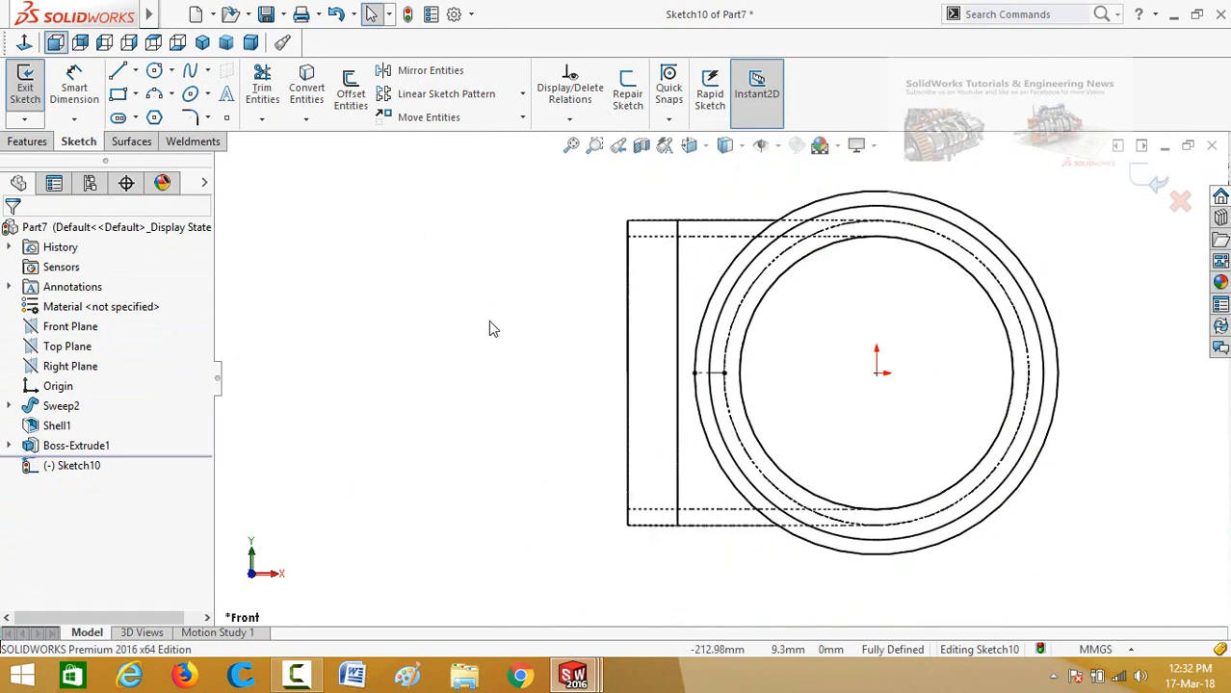
Step: Switch the display to shaded with edges and convert the circle midway across the flange face to construction geometry
left_click(727, 145)
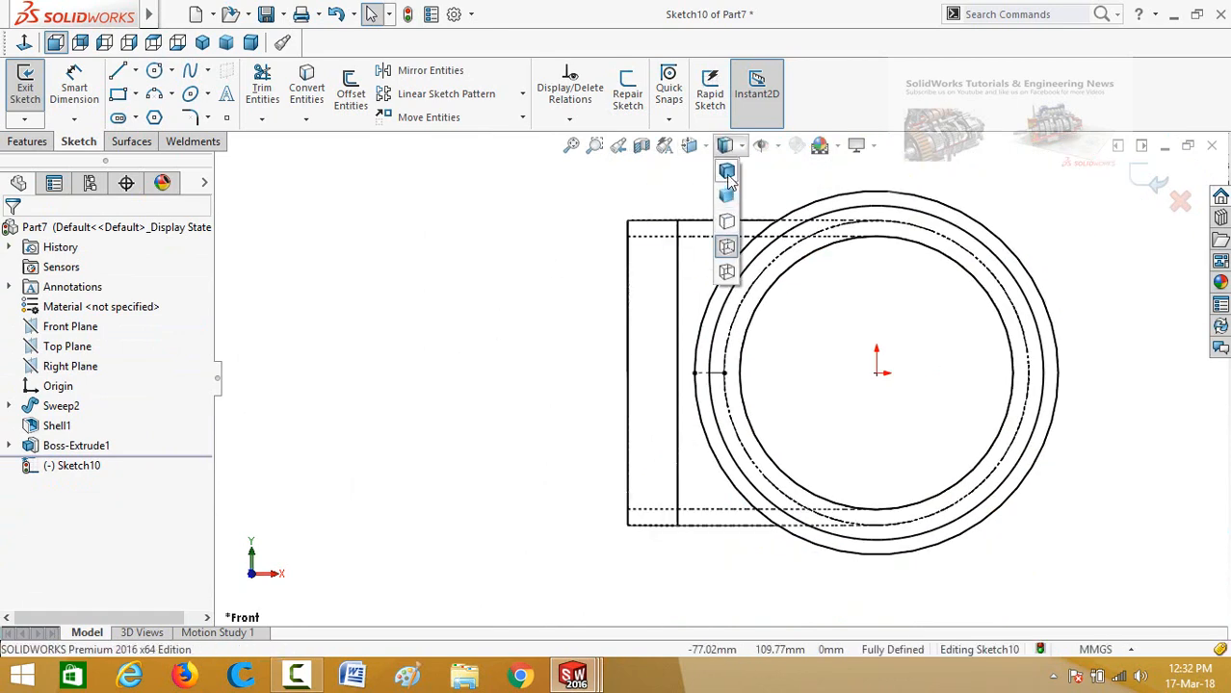
left_click(727, 173)
scroll(500, 359, "down", 2)
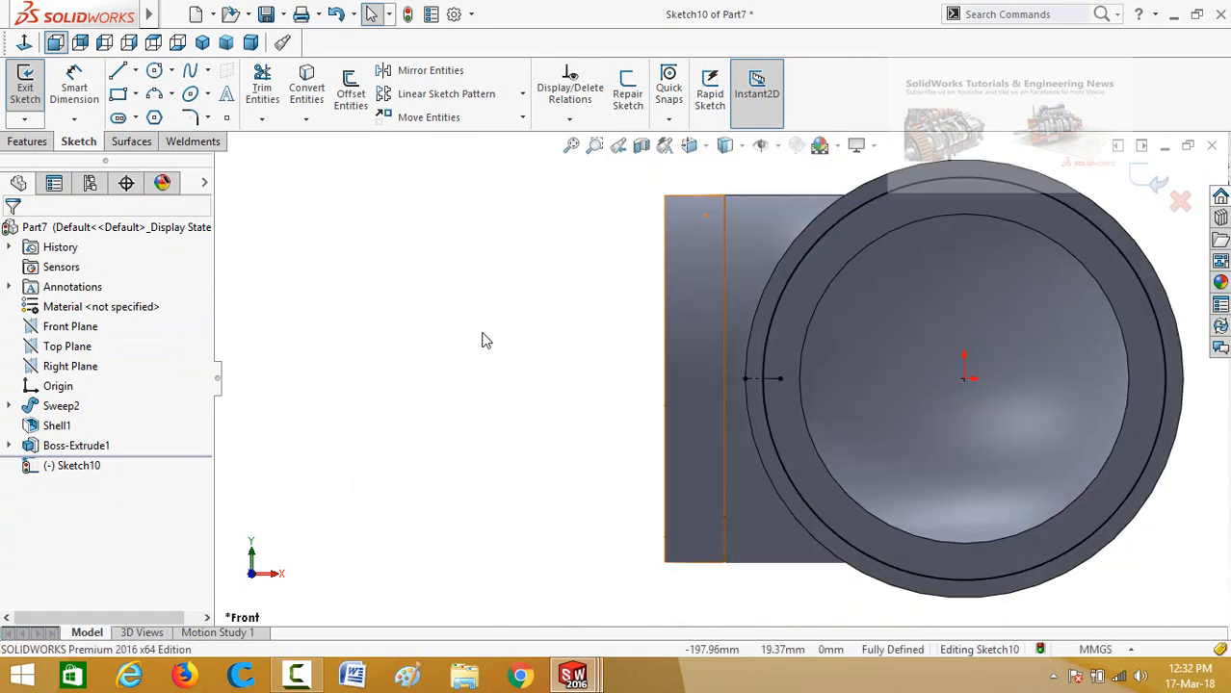
scroll(486, 339, "up", 3)
scroll(1027, 306, "down", 2)
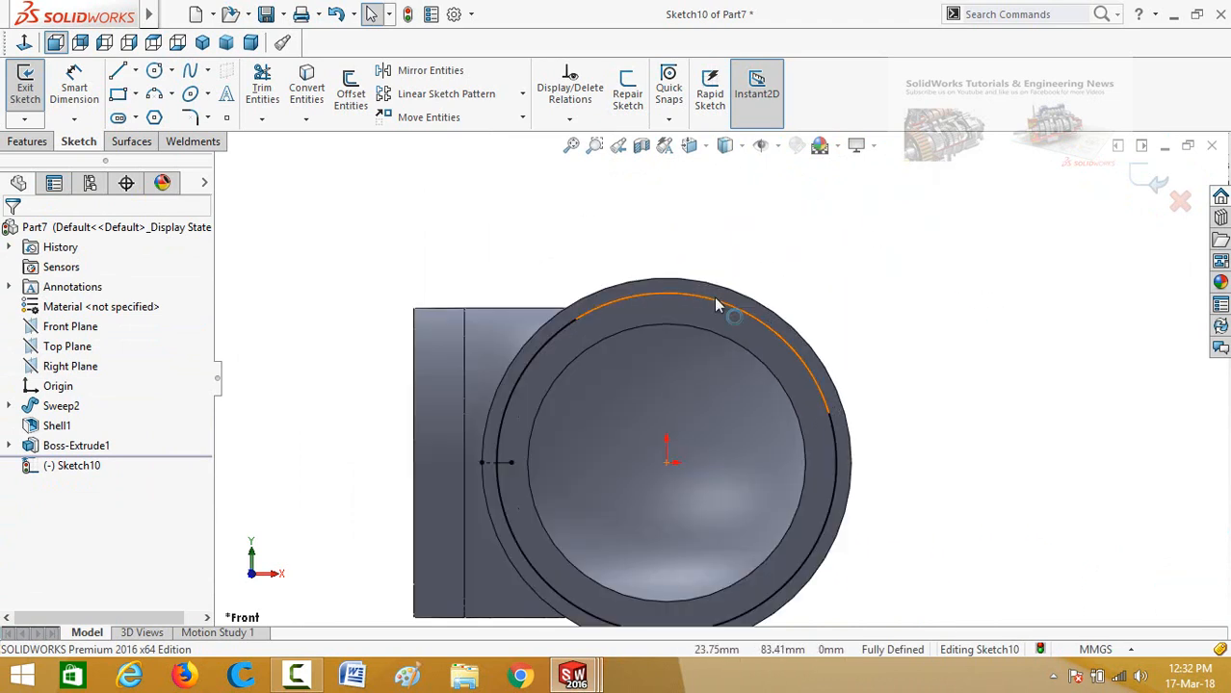
left_click(715, 306)
left_click(713, 297)
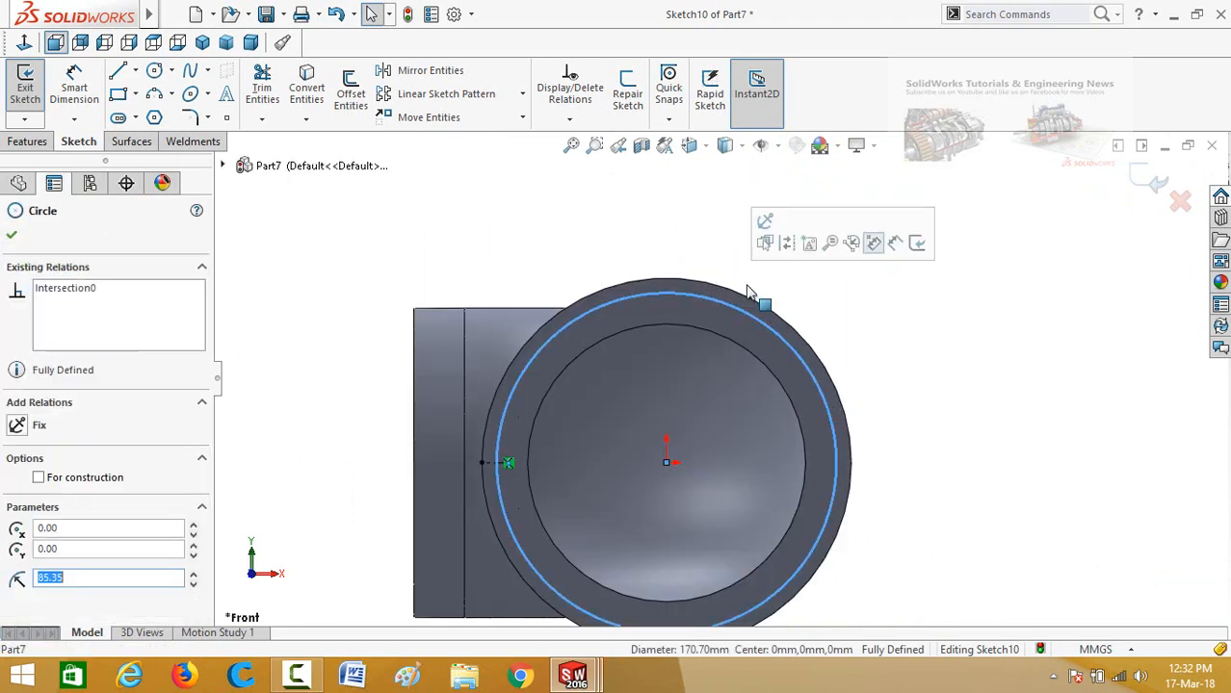
left_click(786, 244)
left_click(914, 328)
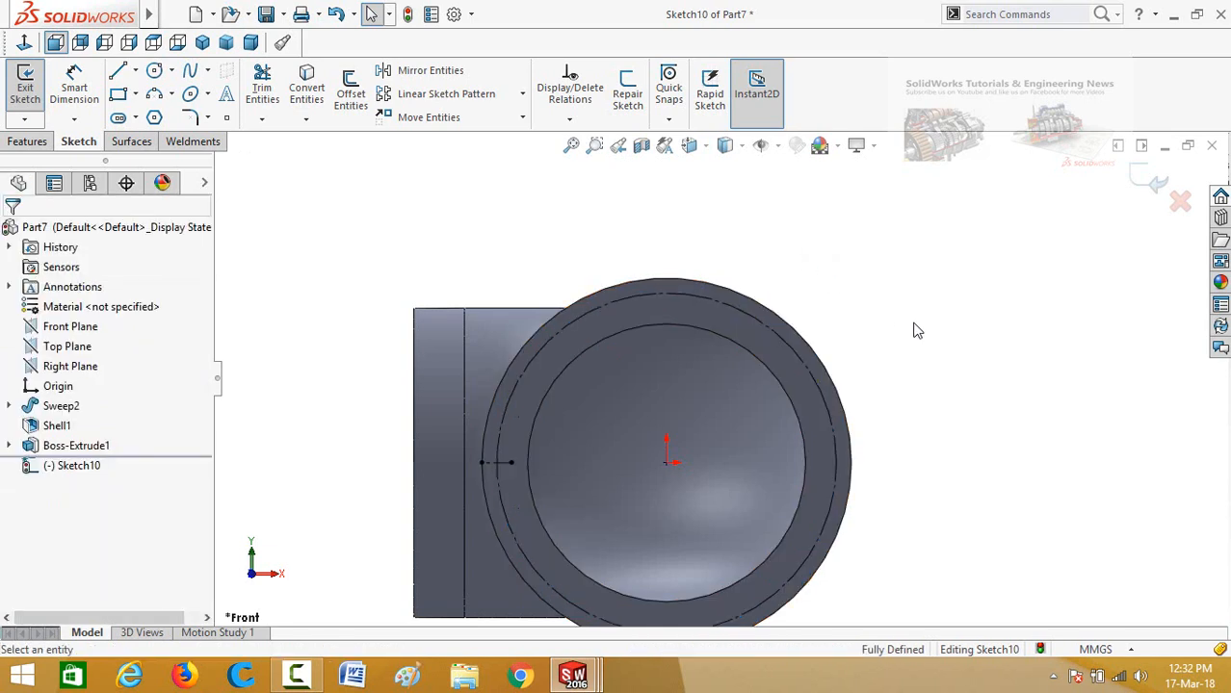
Step: Sketch a small circle centred on the construction circle directly above the origin and dimension its diameter to 8 mm
left_click(157, 73)
scroll(673, 261, "down", 2)
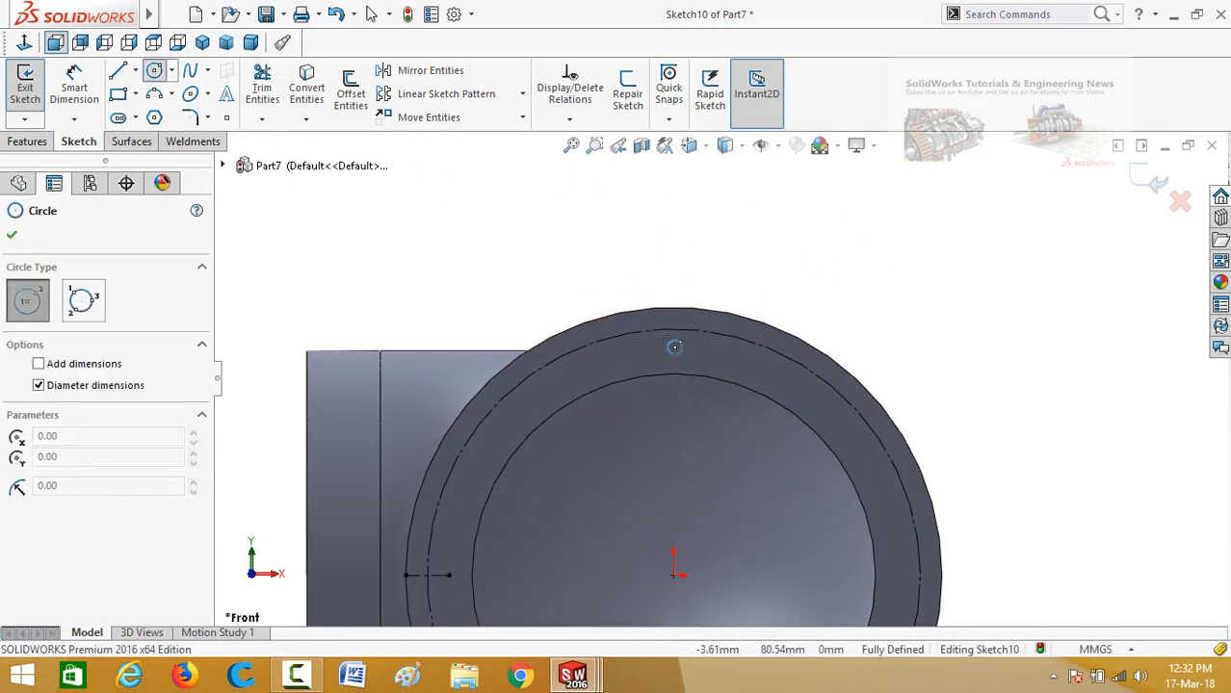
left_click(673, 329)
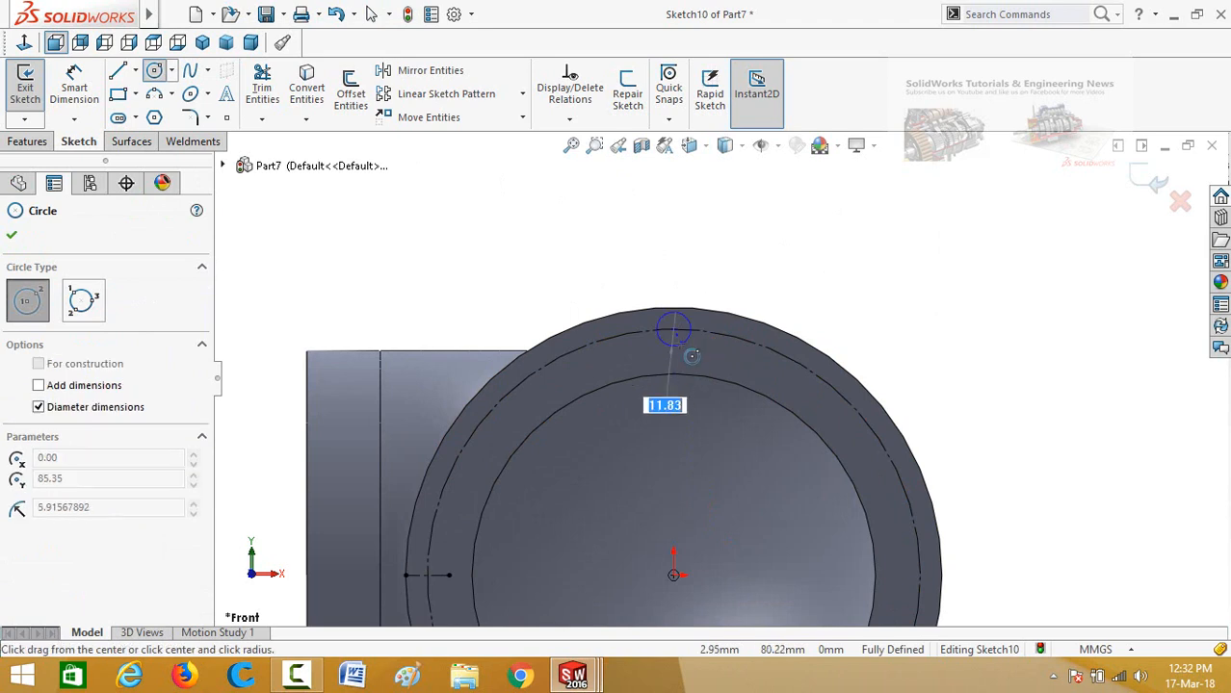
left_click(679, 342)
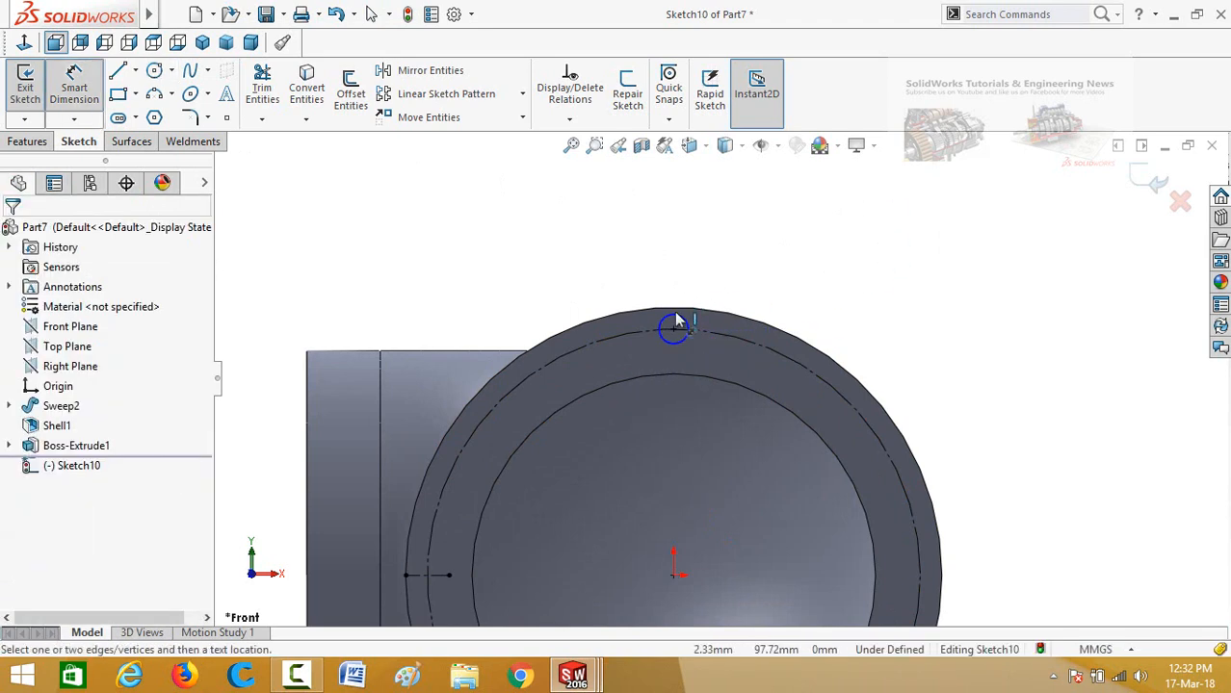
left_click(679, 329)
left_click(791, 233)
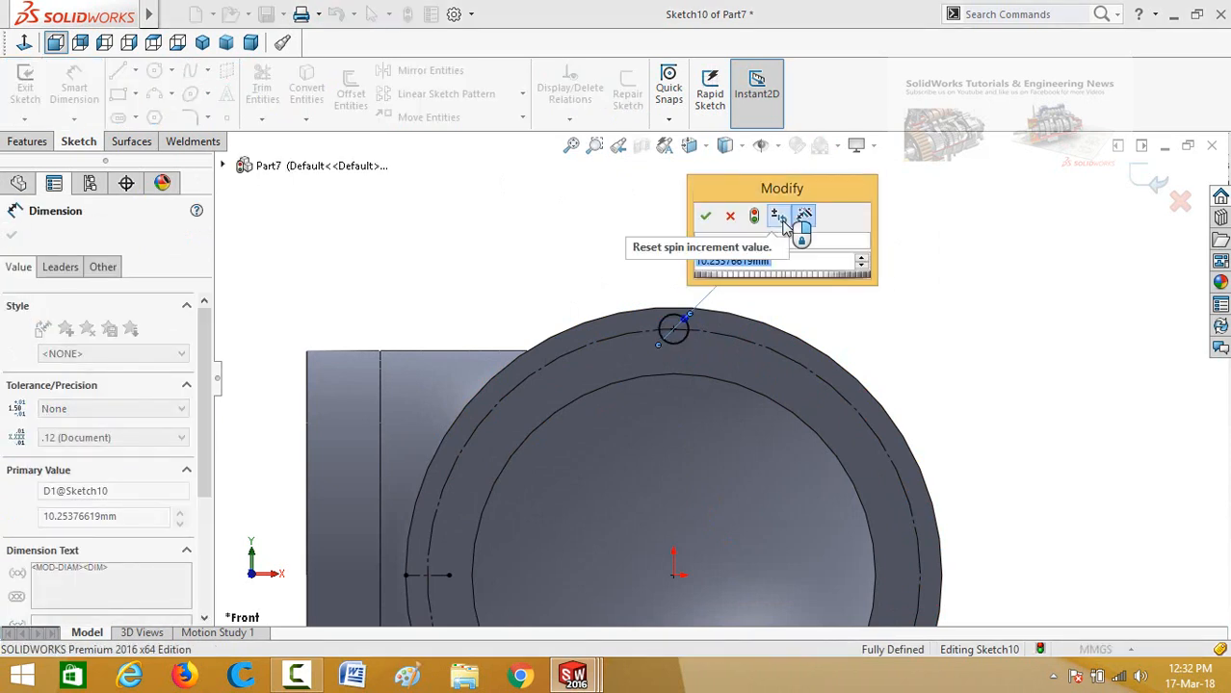
type("8")
key("Return")
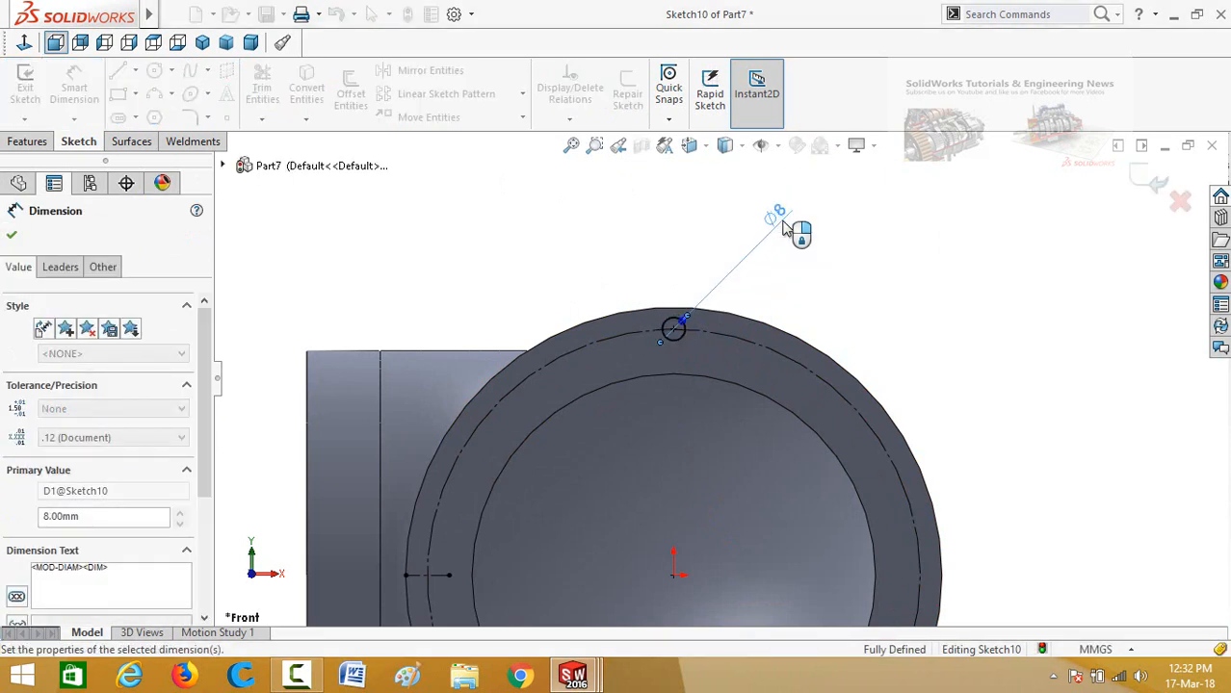
Step: Cut the 8 mm circle through the flange with a blind Extruded Cut 36 mm deep
left_click(16, 143)
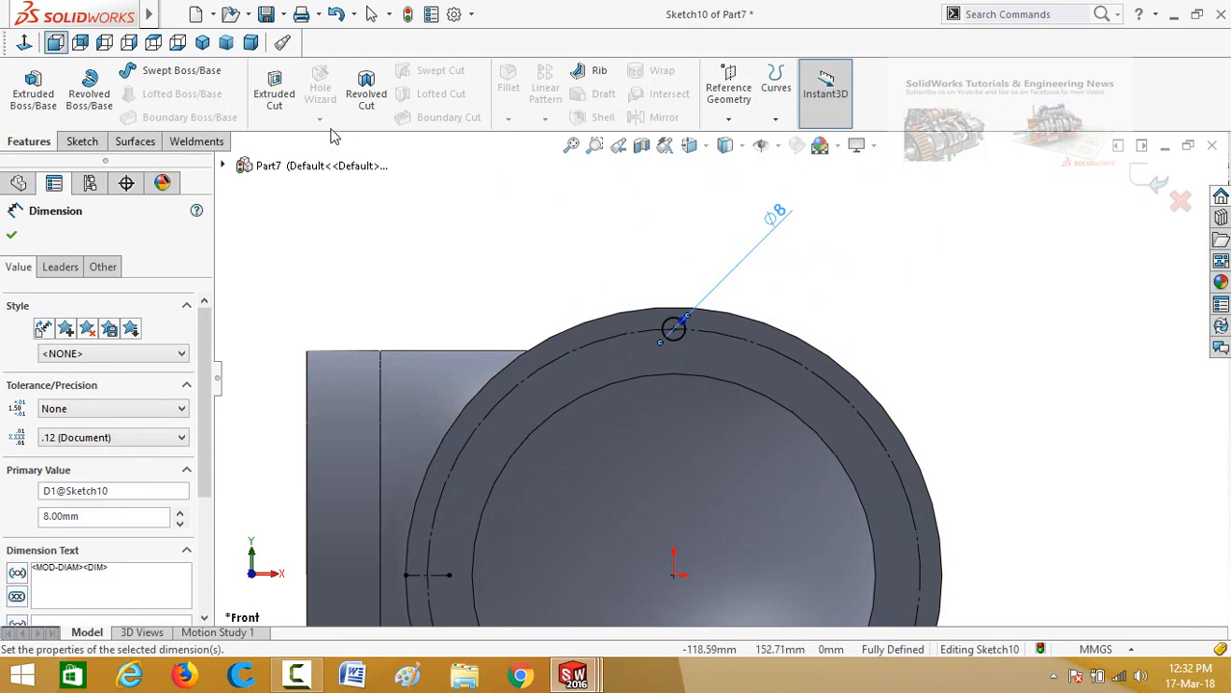
scroll(477, 273, "up", 2)
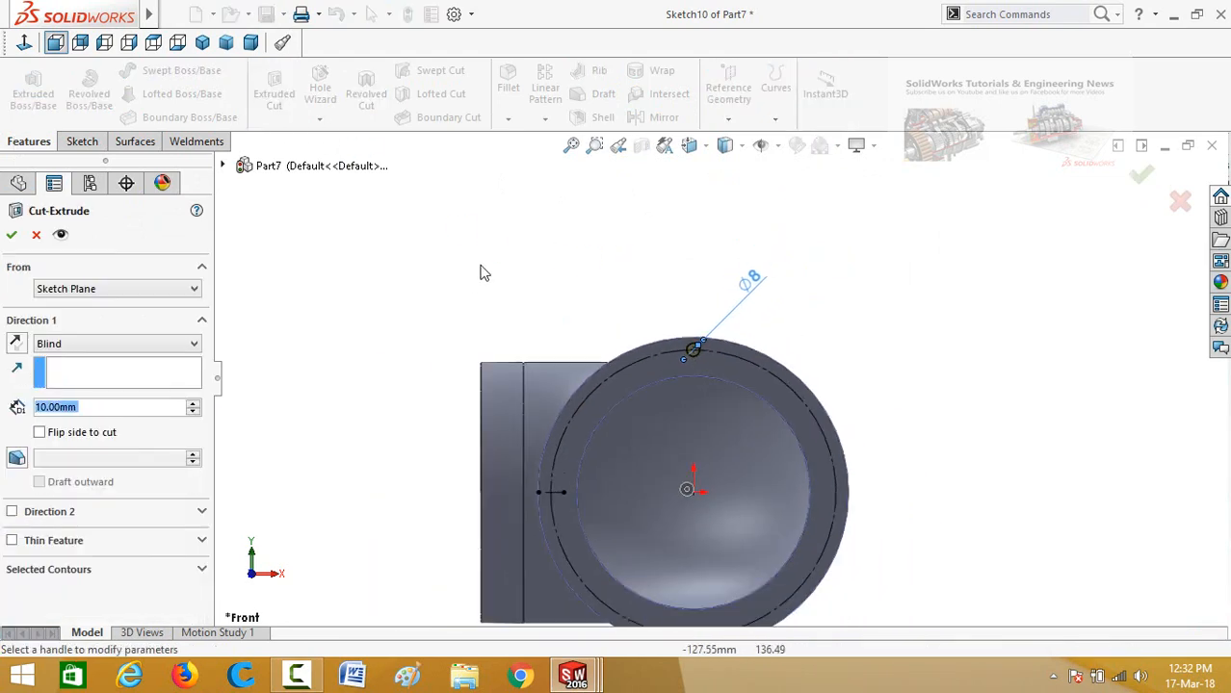
middle_click_drag(480, 269, 818, 536)
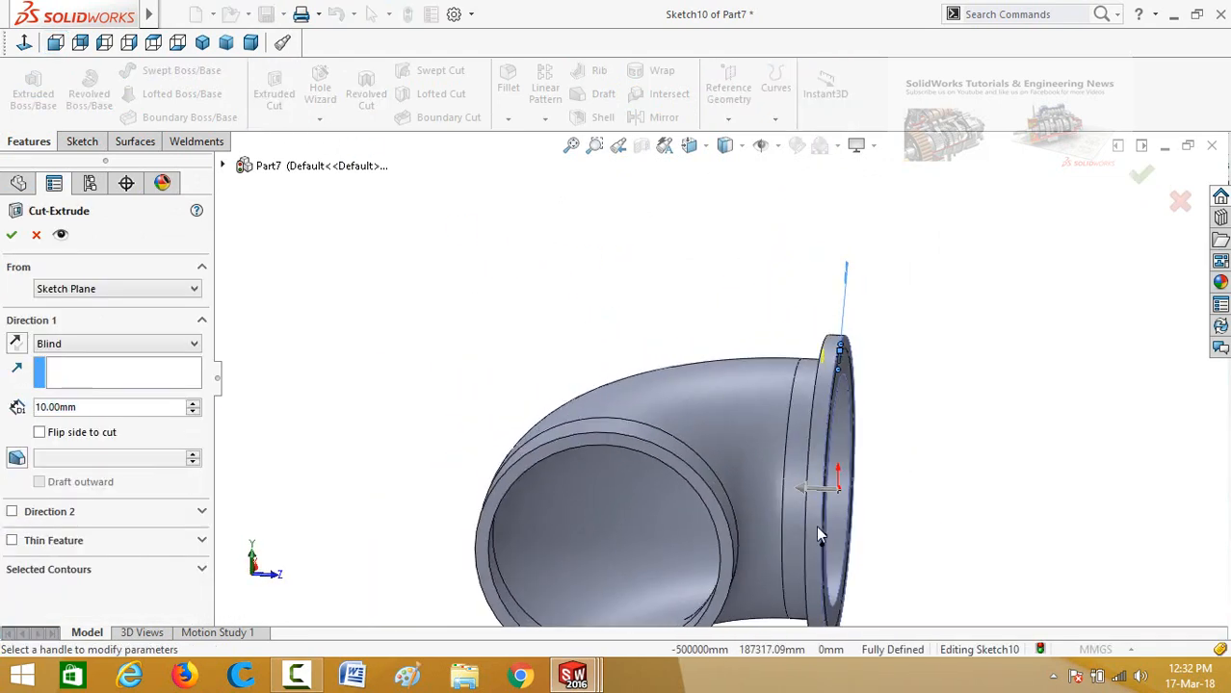
left_click_drag(791, 495, 742, 487)
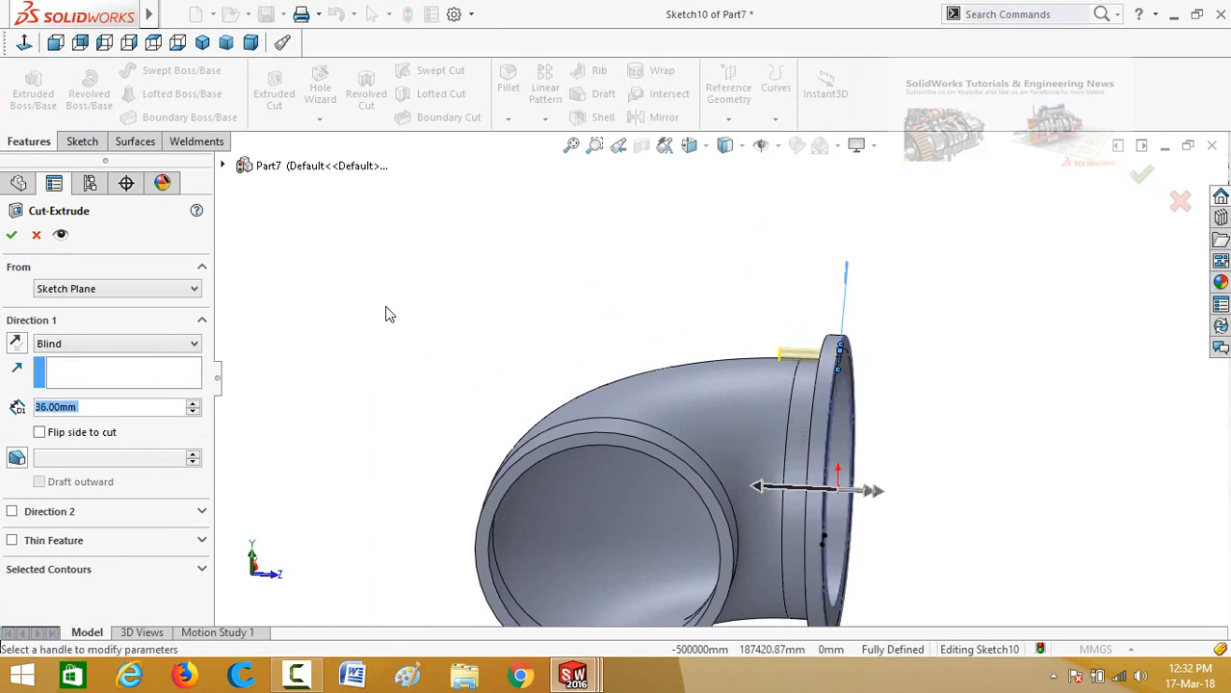
middle_click_drag(387, 310, 395, 260)
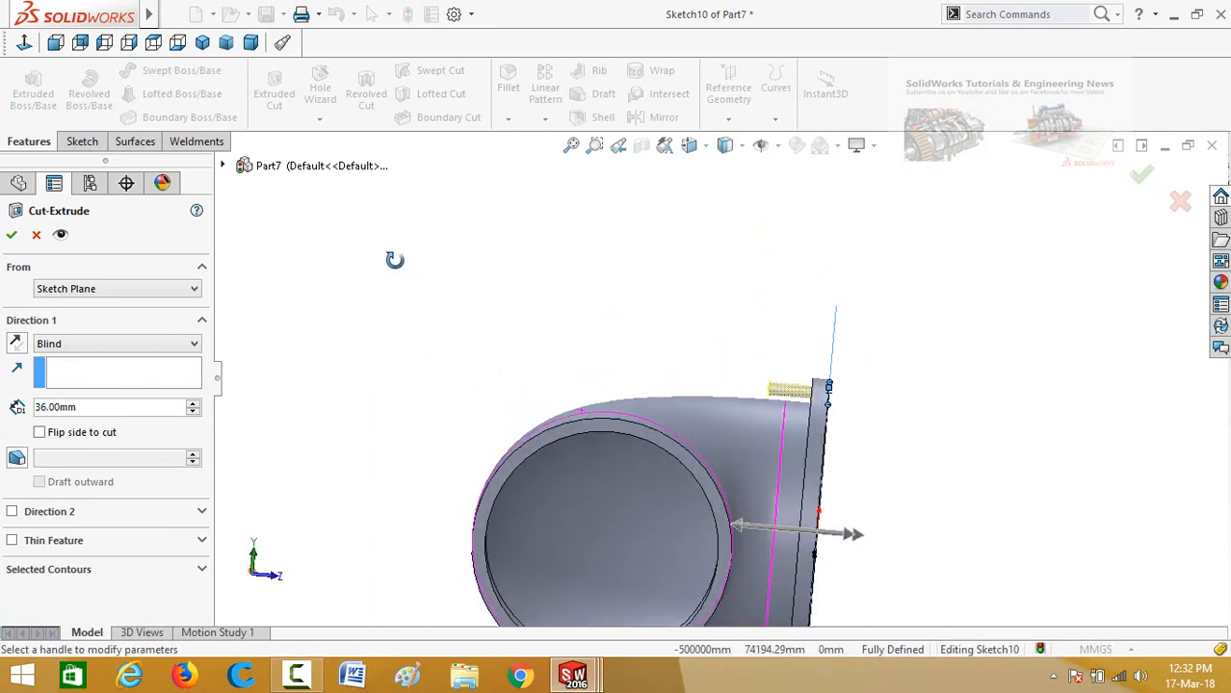
left_click(11, 234)
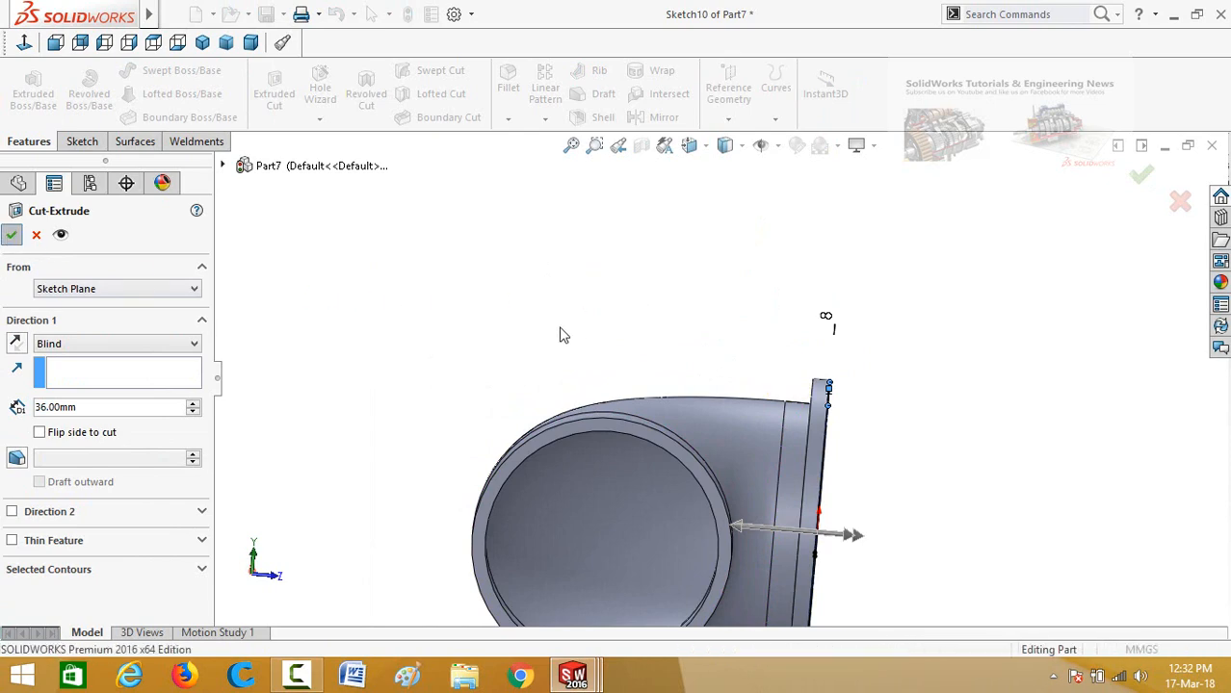
Step: Create a circular pattern of the 8 mm hole cut around the flange's outer edge with 8 equally spaced instances over 360 degrees
middle_click_drag(608, 316, 489, 184)
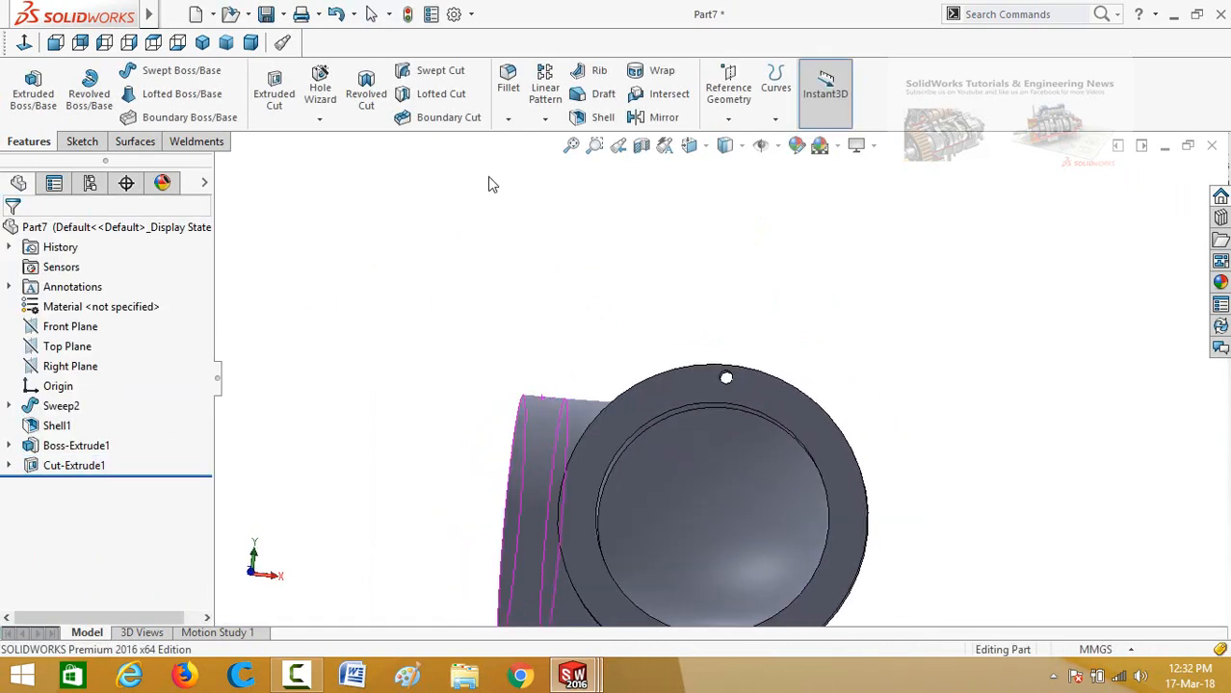
left_click(546, 119)
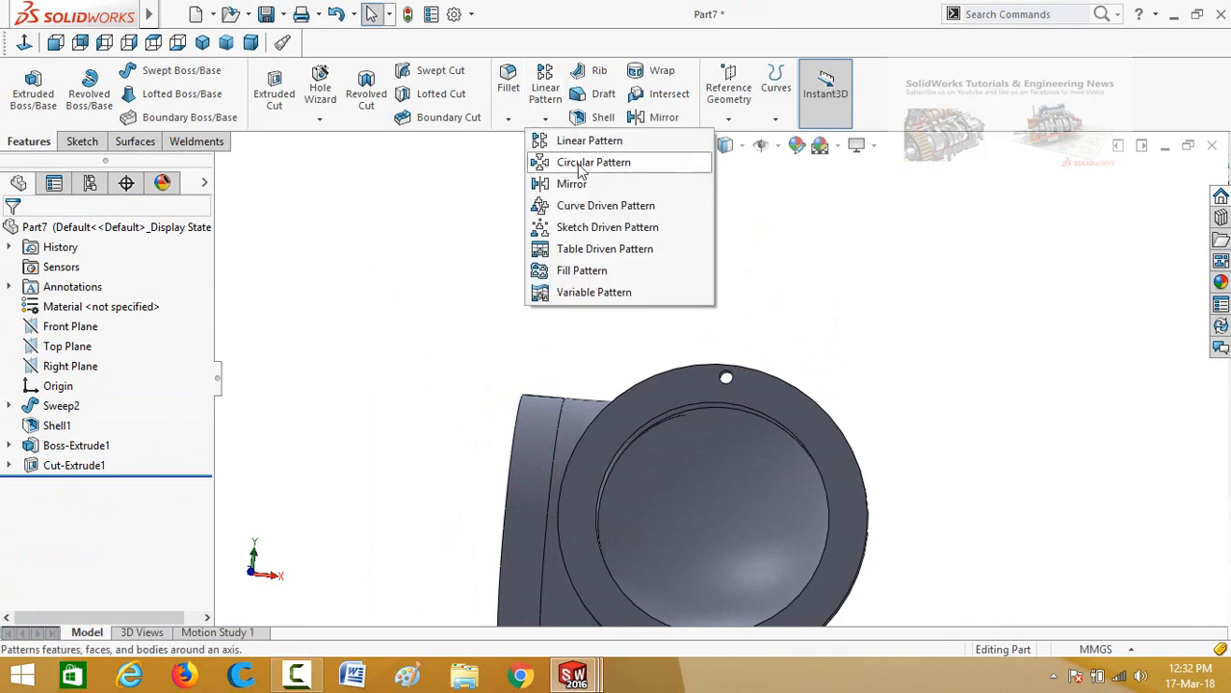
left_click(588, 164)
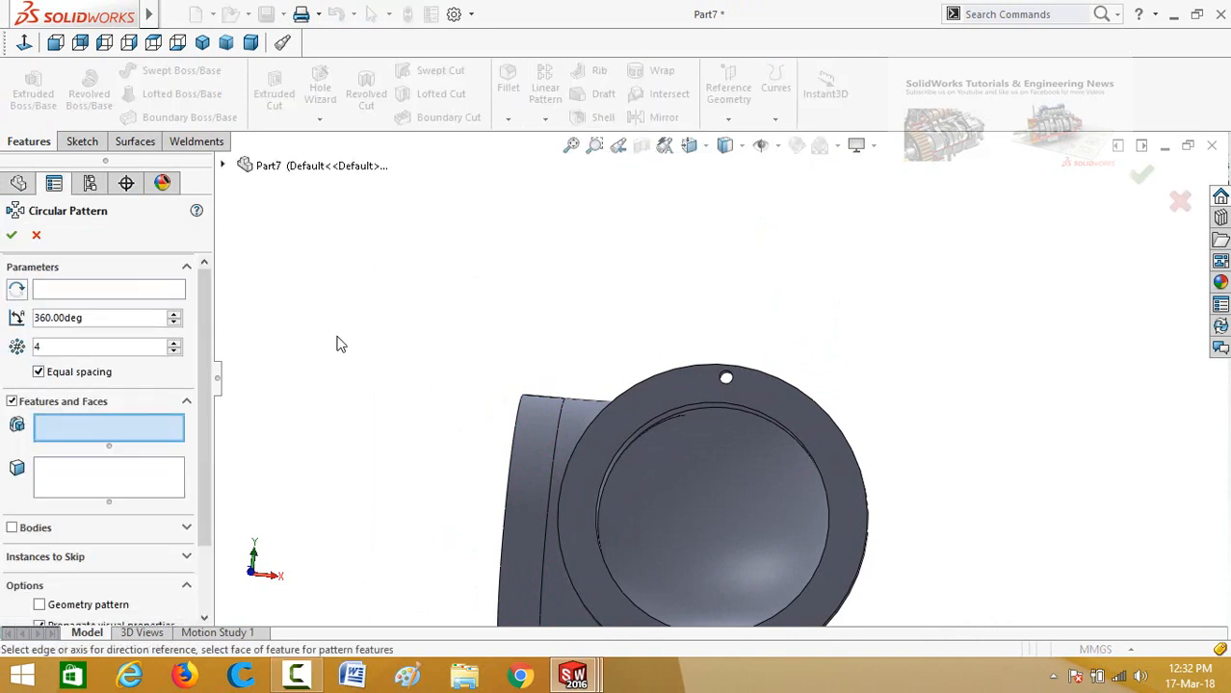
left_click(224, 168)
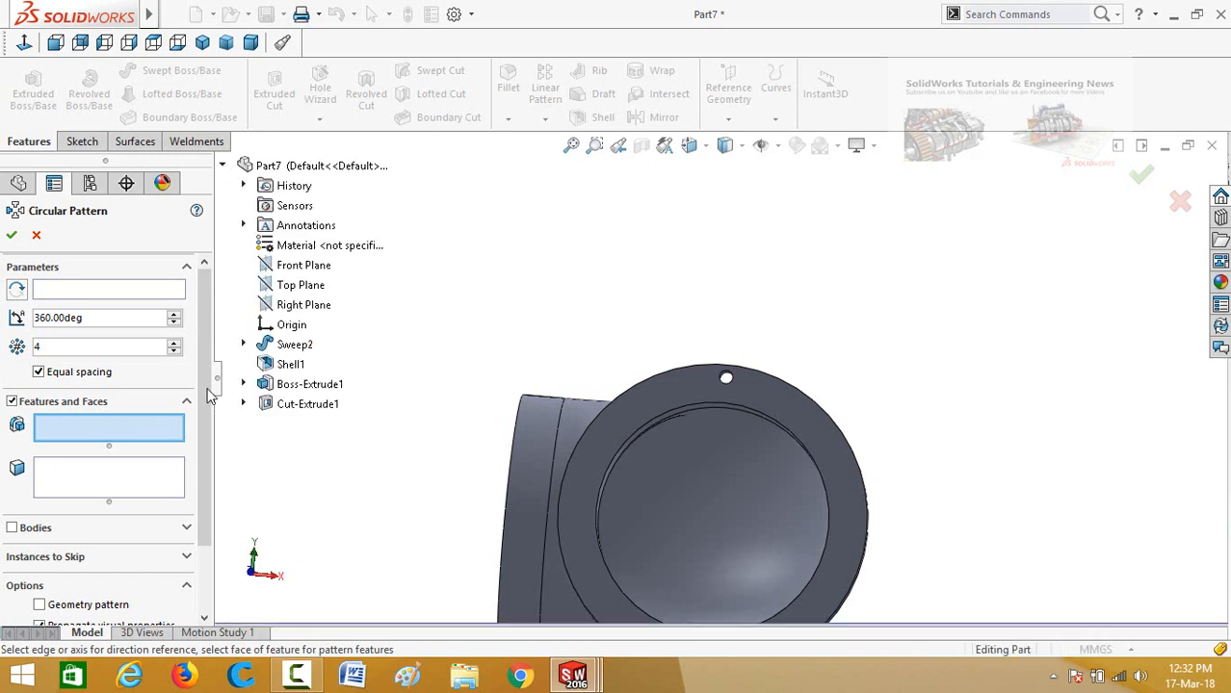
left_click(306, 404)
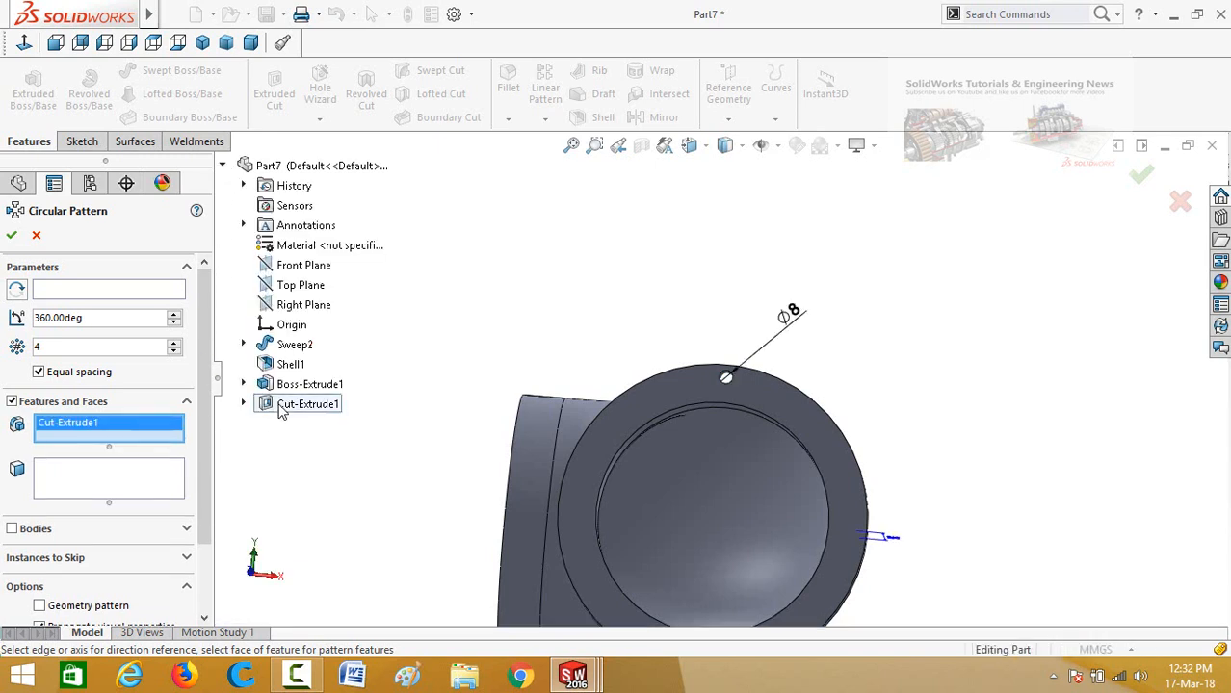
left_click(56, 291)
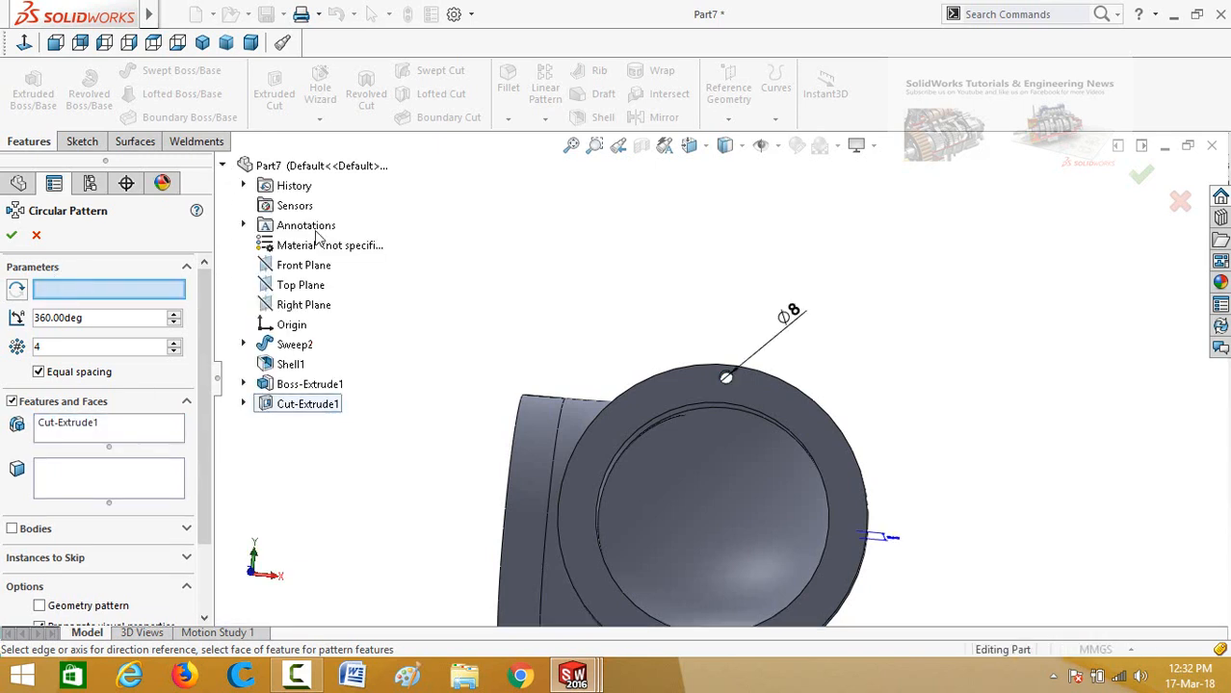
left_click(659, 384)
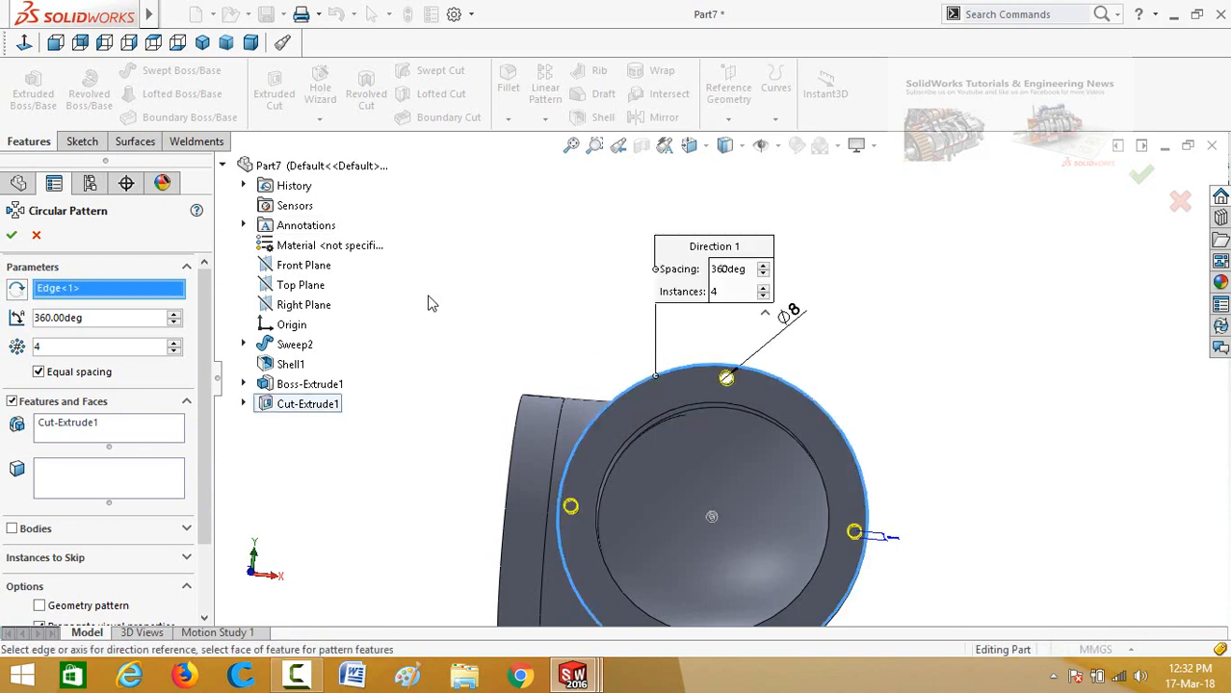
scroll(588, 315, "up", 3)
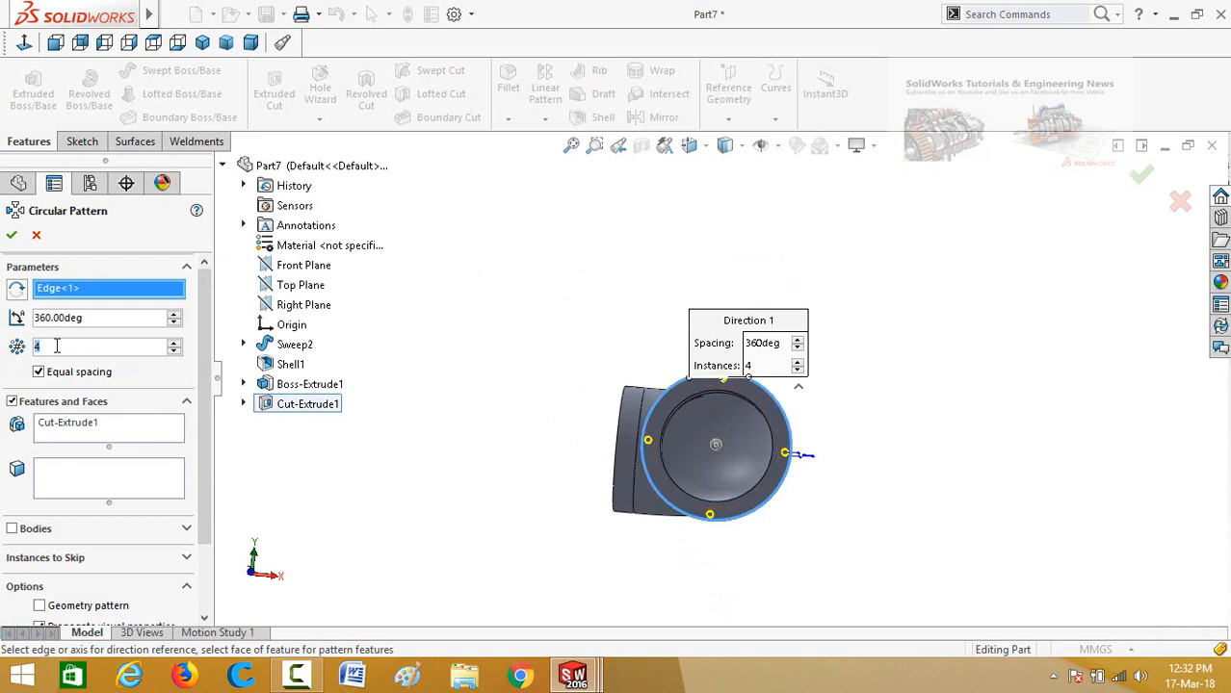
type("8")
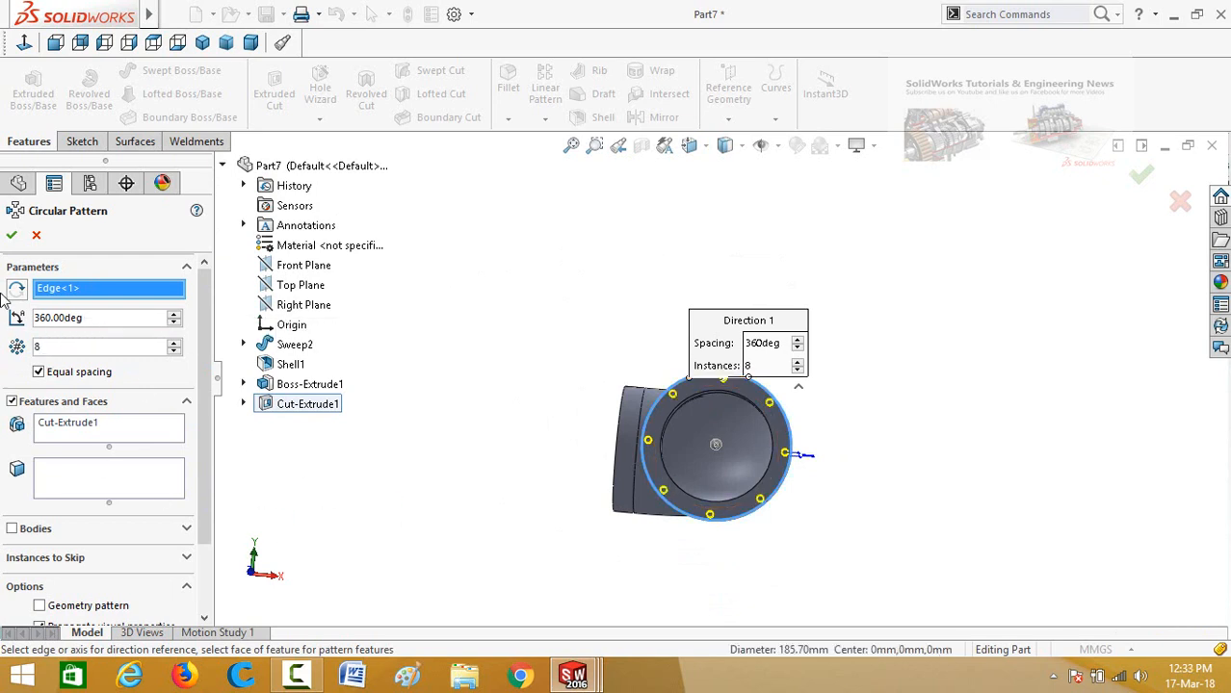
left_click(11, 237)
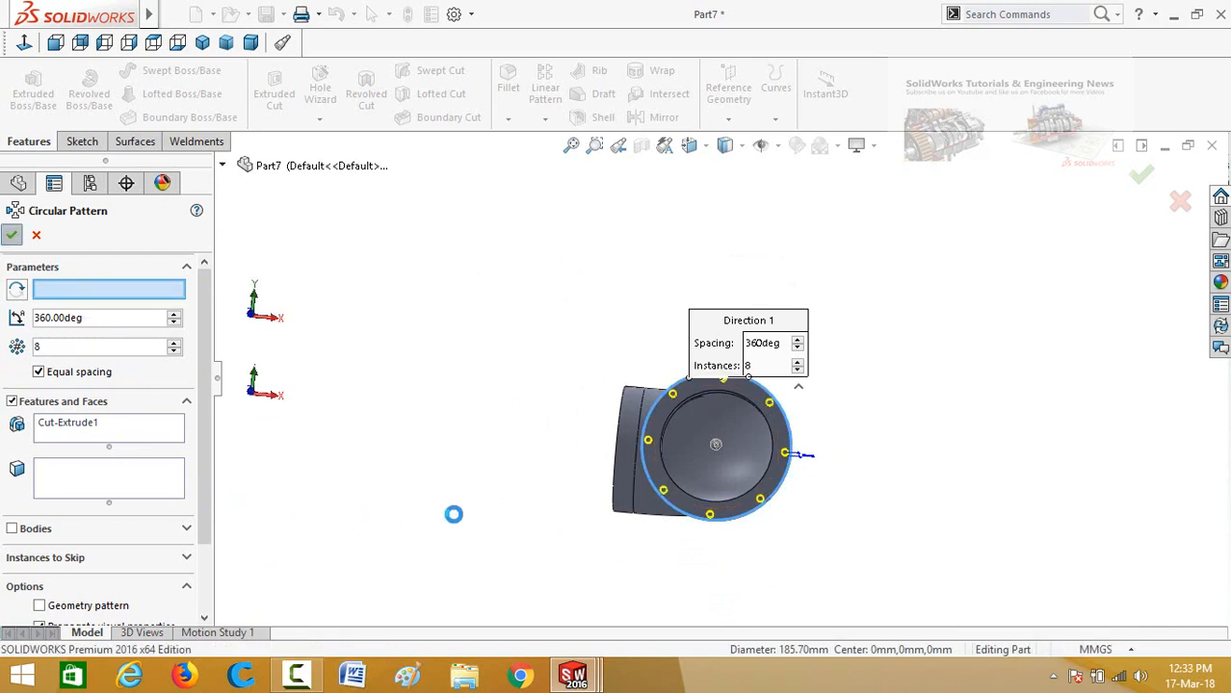
Step: Sketch a circle centred on the origin on the flange's outer face and dimension its diameter to 15 mm
middle_click_drag(437, 416, 520, 665)
scroll(876, 533, "down", 5)
left_click(717, 384)
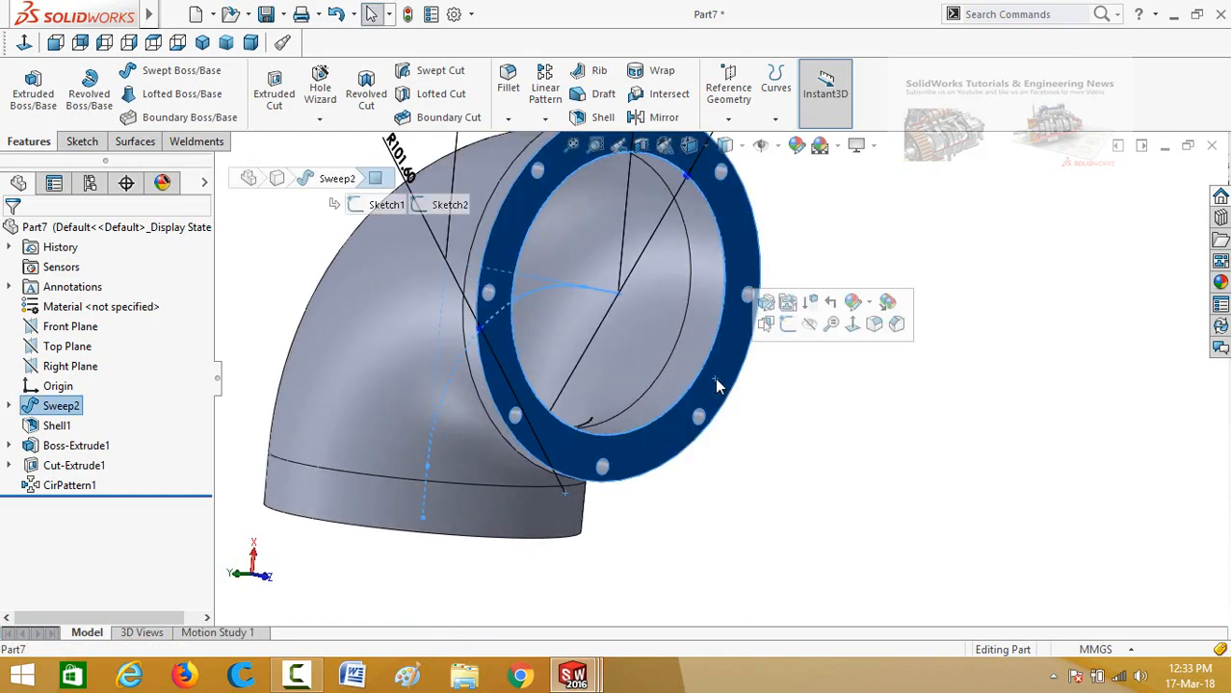
left_click(785, 327)
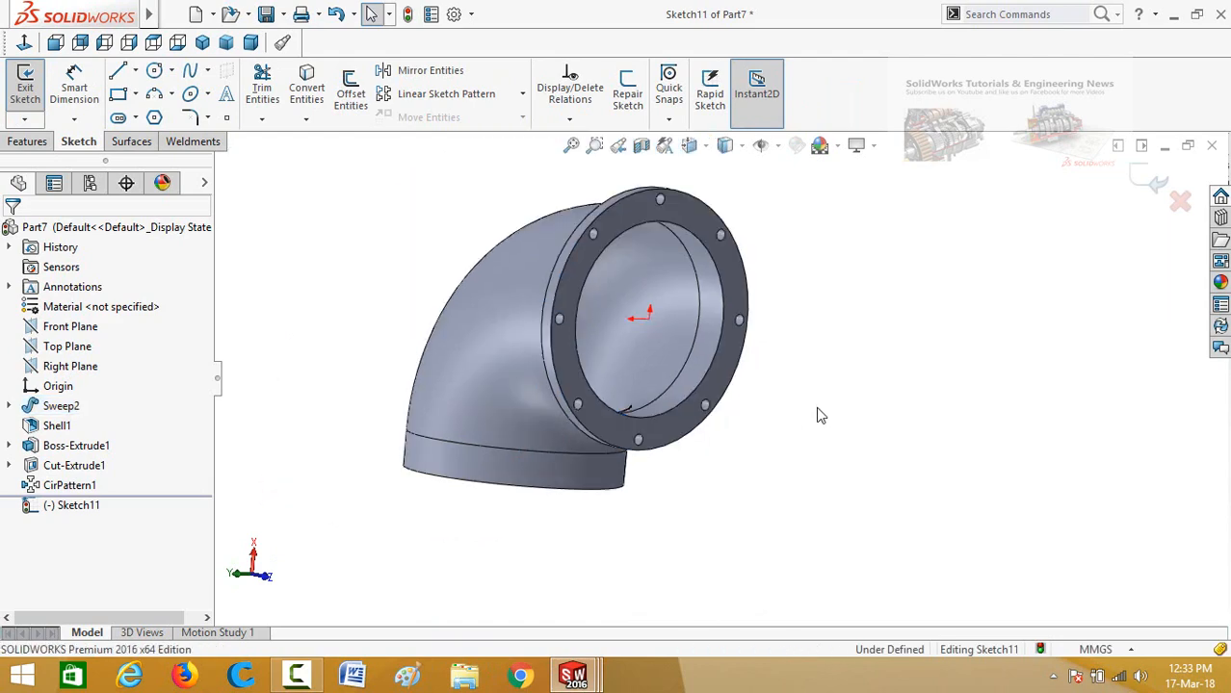
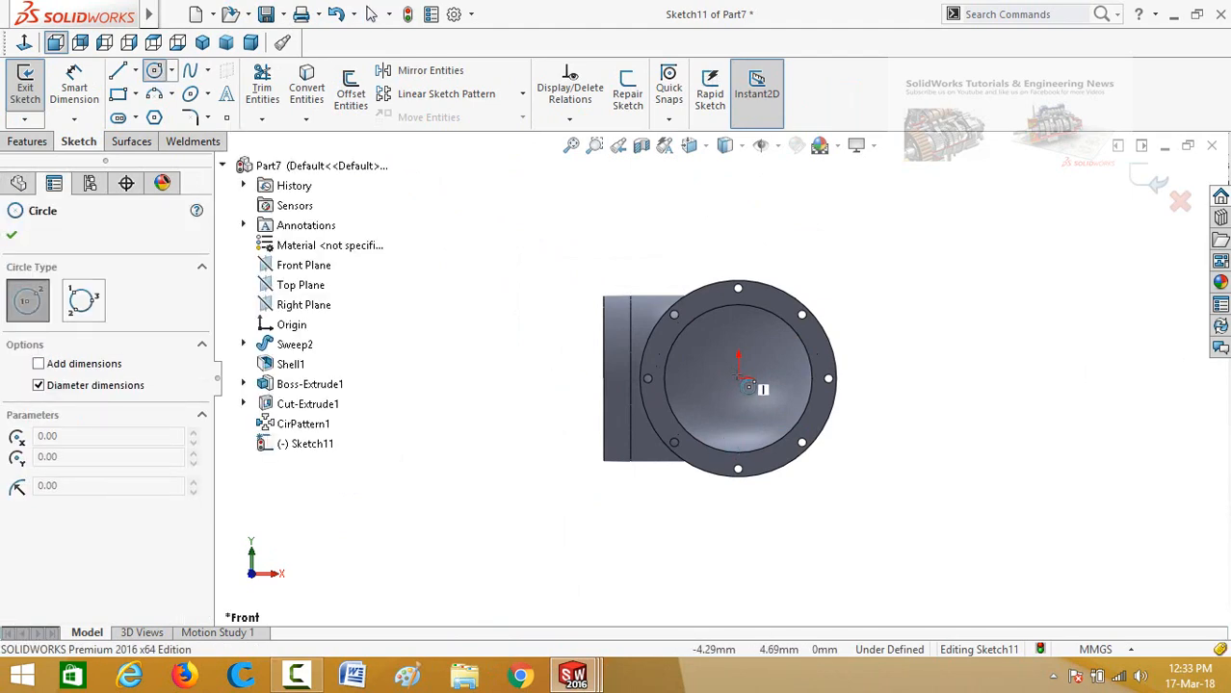
left_click(737, 378)
left_click(737, 415)
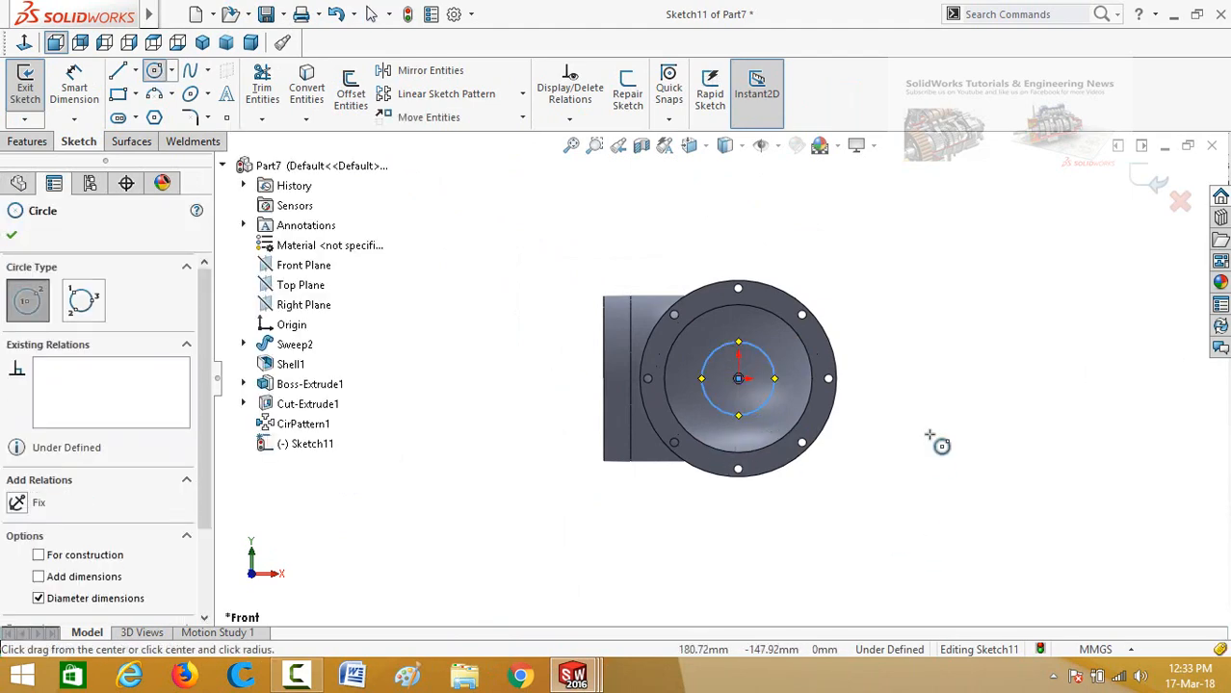
right_click_drag(930, 435, 929, 352)
left_click(767, 412)
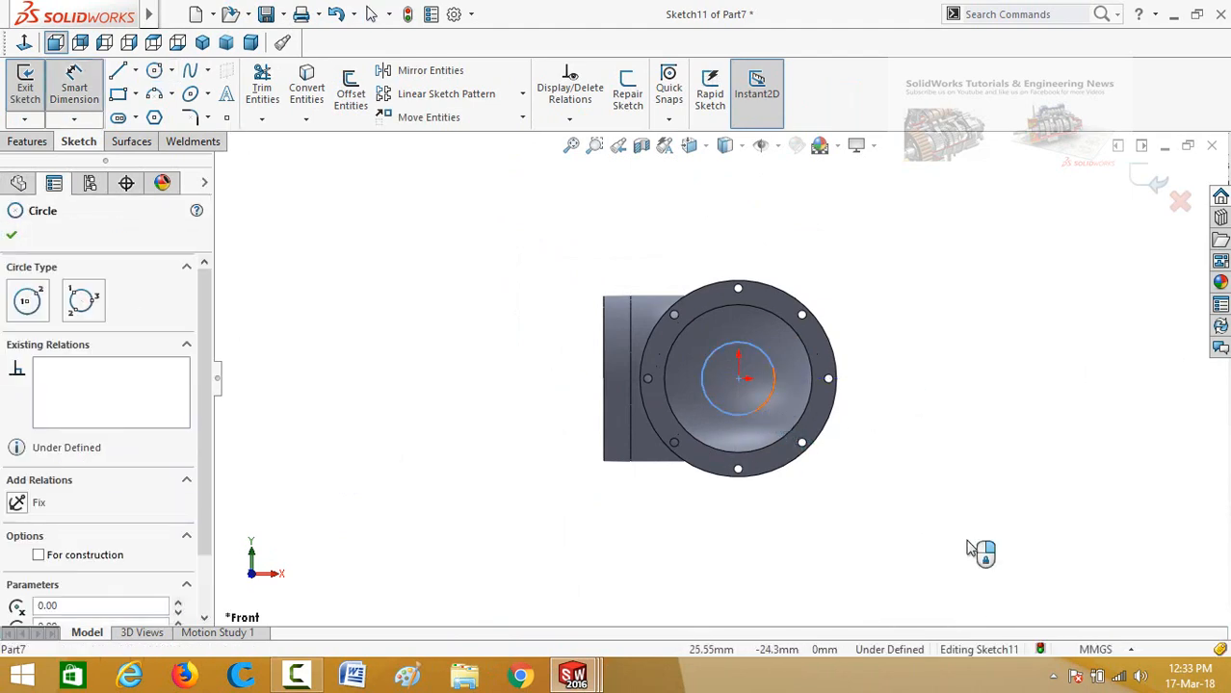
left_click(956, 520)
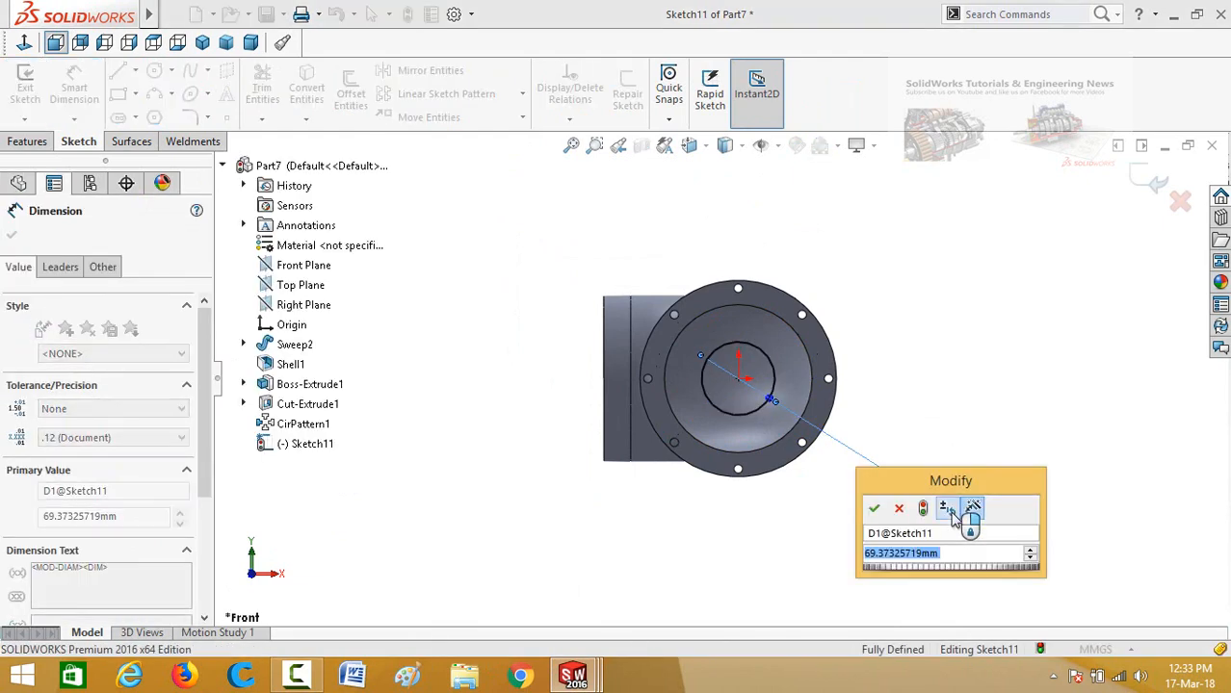
type("15")
key("Return")
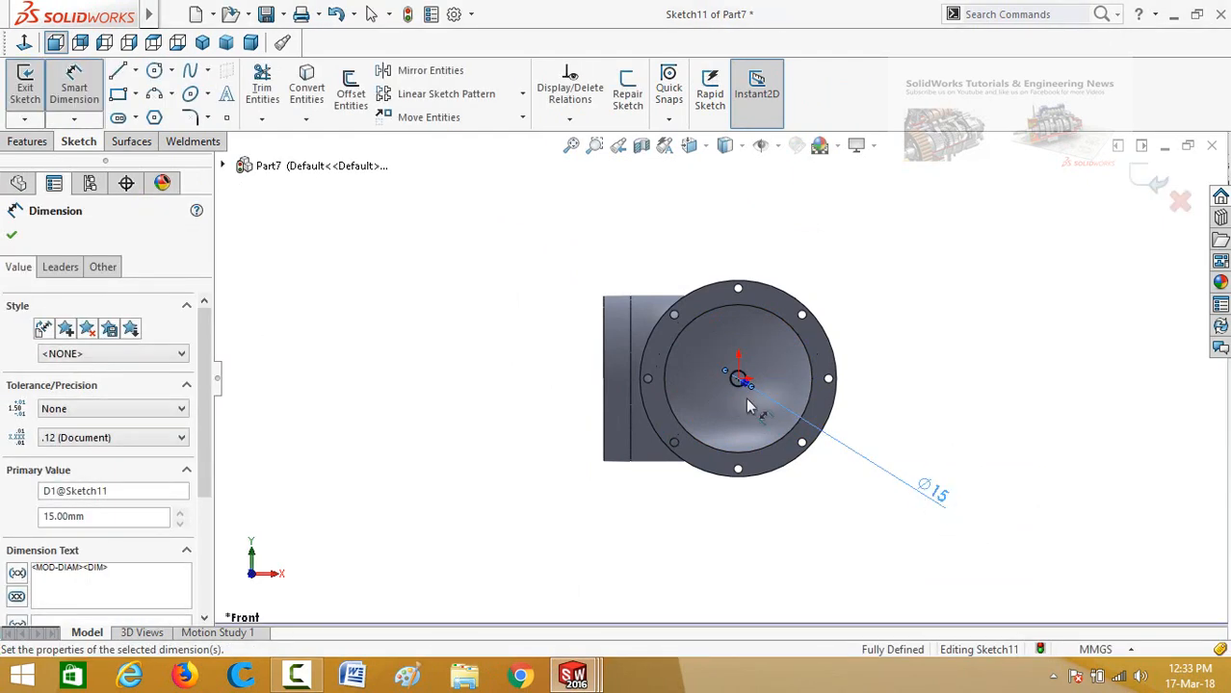
Step: Cut the 15 mm circle through the elbow's back wall with a blind Extruded Cut 371 mm deep
left_click(21, 141)
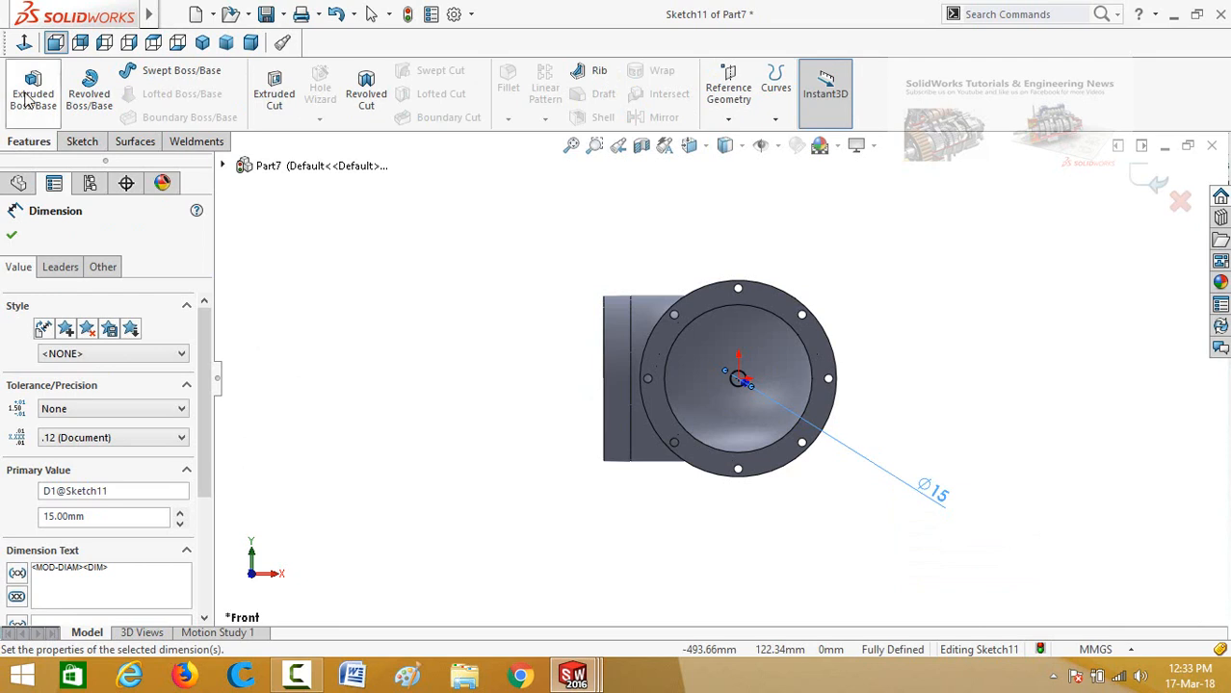
left_click(273, 92)
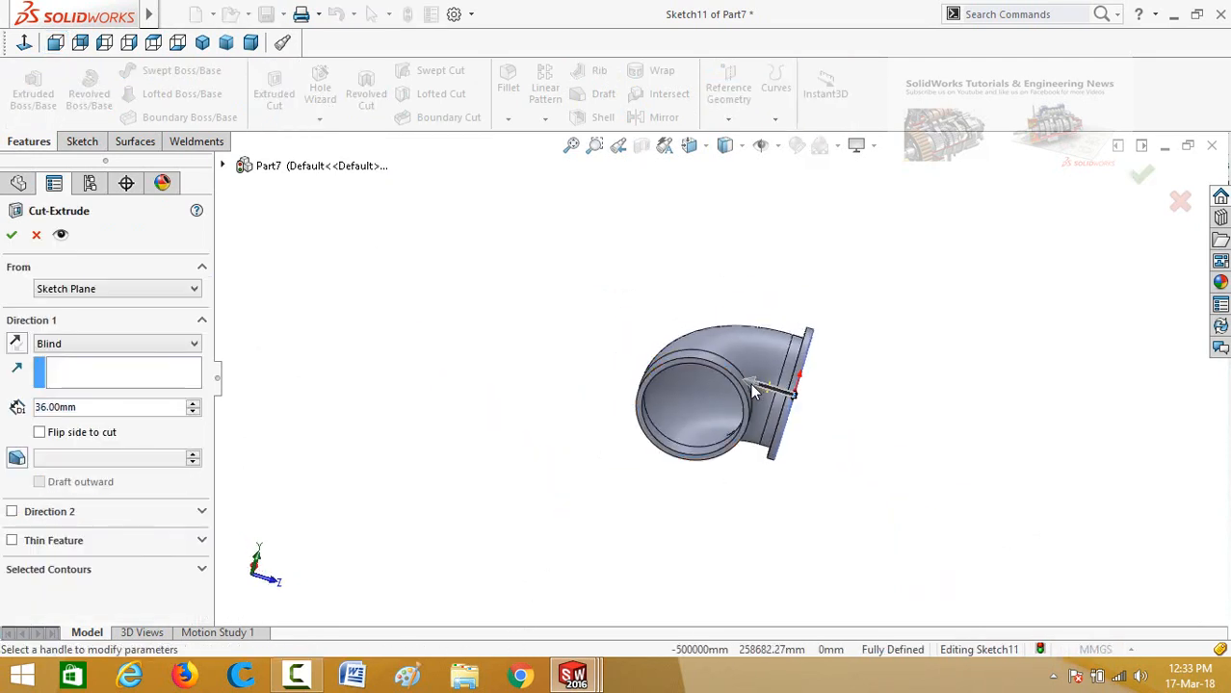
left_click_drag(752, 385, 520, 337)
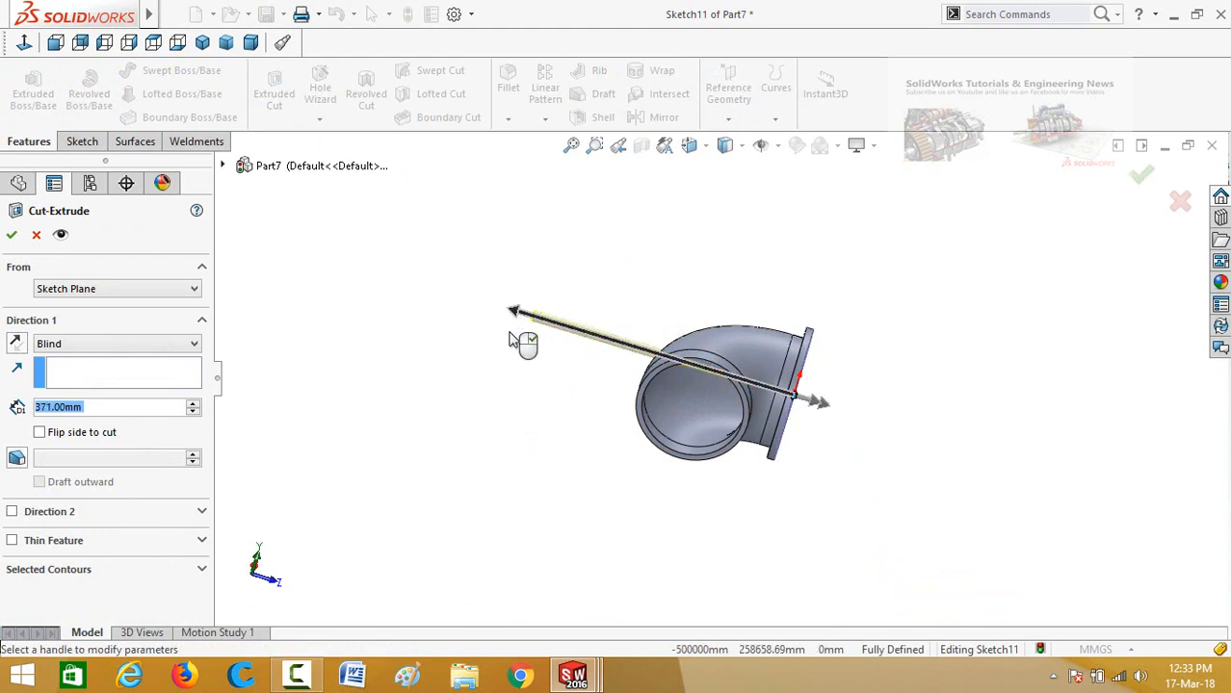
left_click(10, 236)
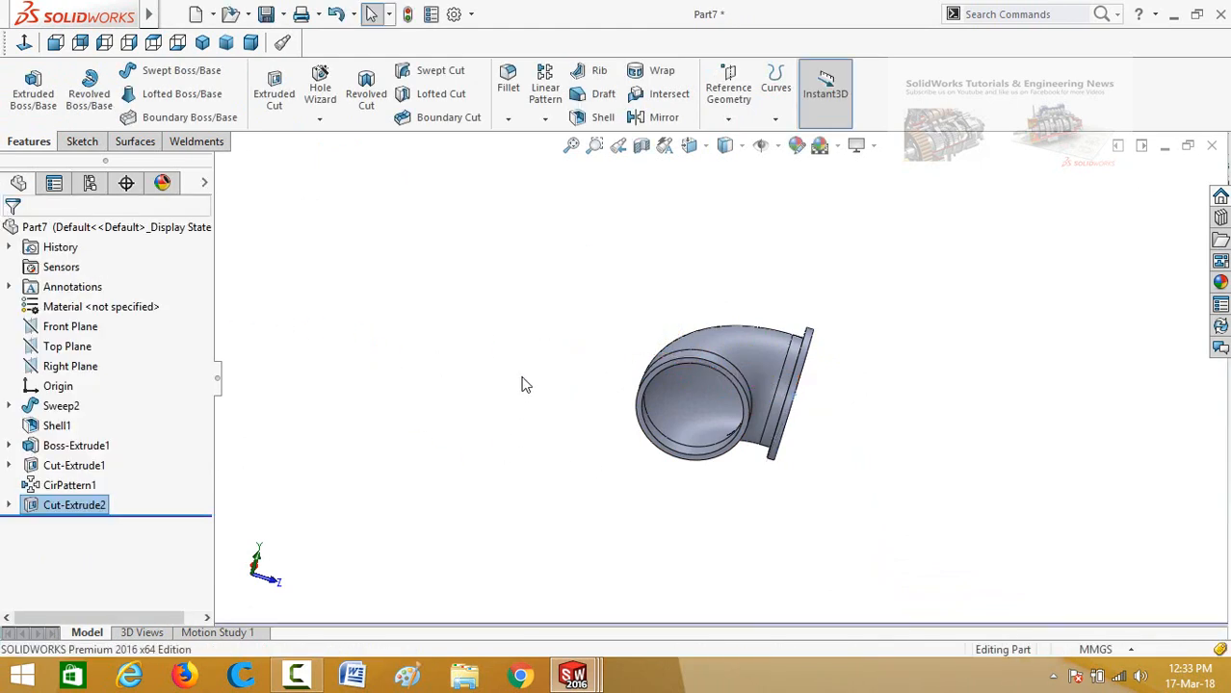
Step: Create a reference plane offset 200 mm from the flange face, with the offset flipped toward the back of the elbow
middle_click_drag(522, 382, 616, 520)
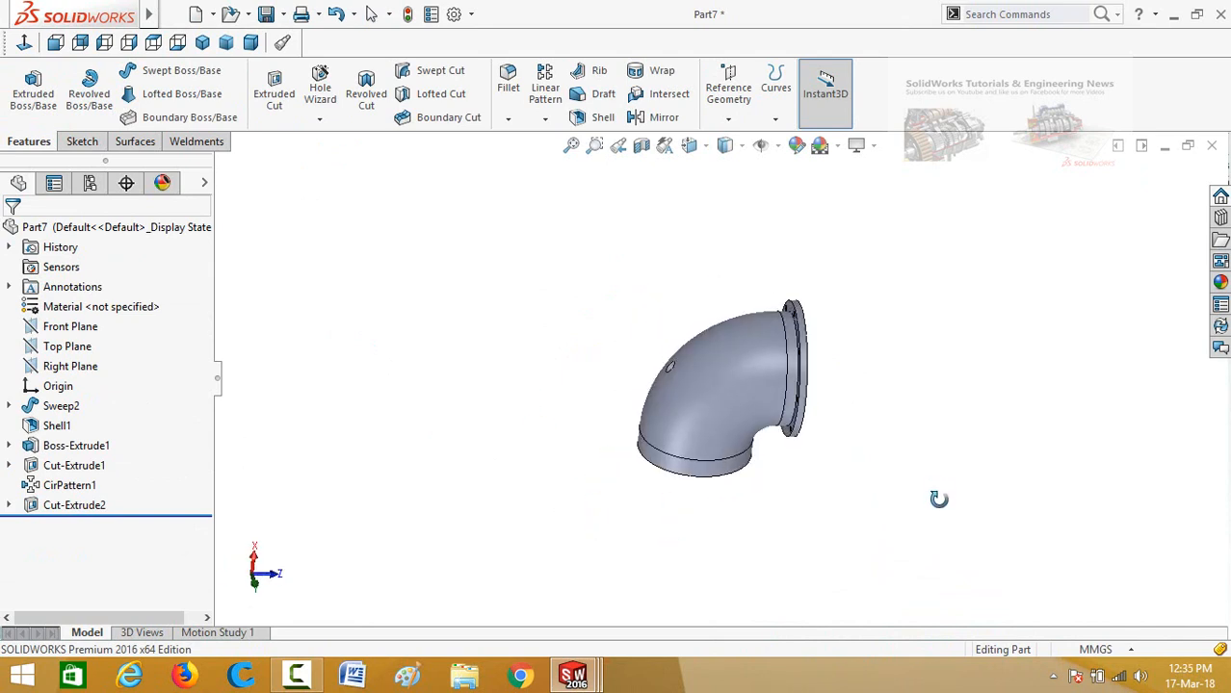
middle_click_drag(940, 498, 991, 248)
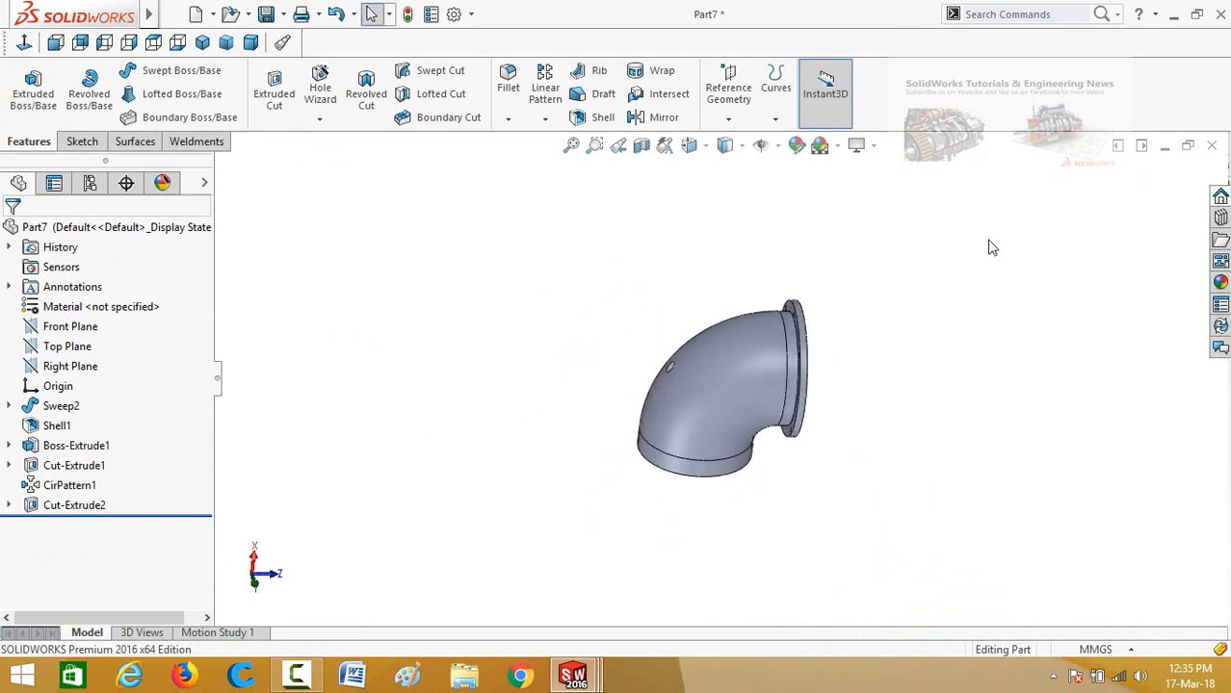
middle_click_drag(597, 253, 734, 189)
left_click(728, 90)
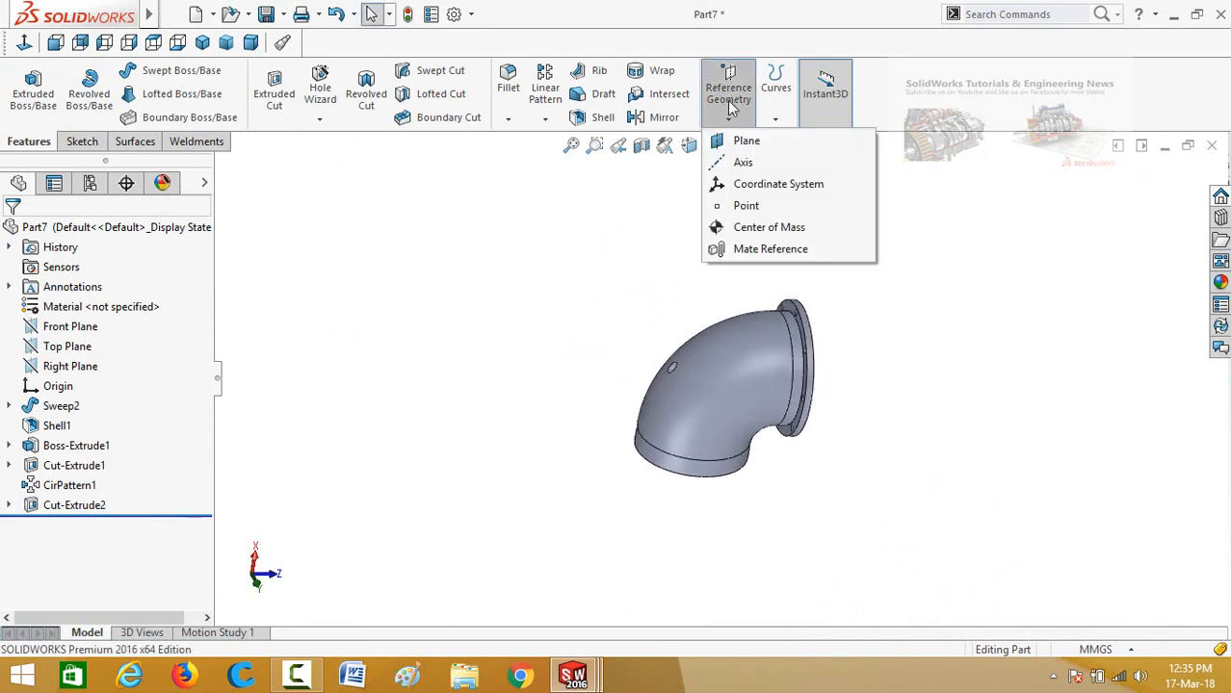
left_click(734, 143)
middle_click_drag(916, 249, 630, 306)
left_click(756, 306)
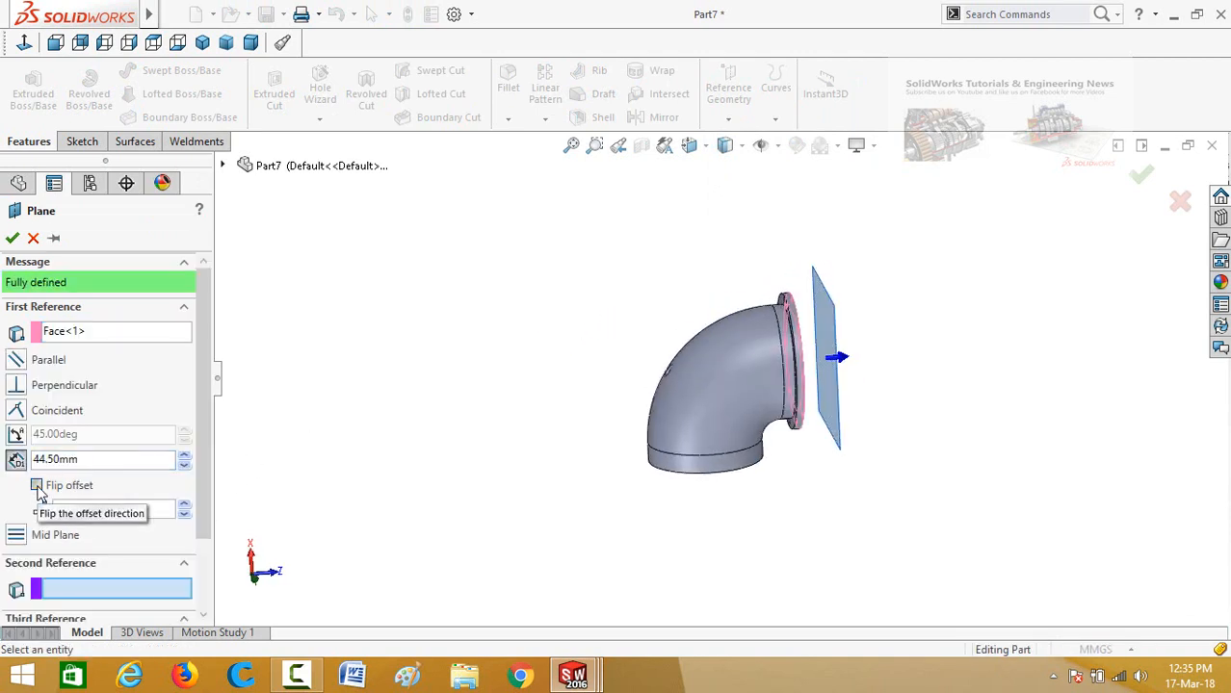
left_click(37, 487)
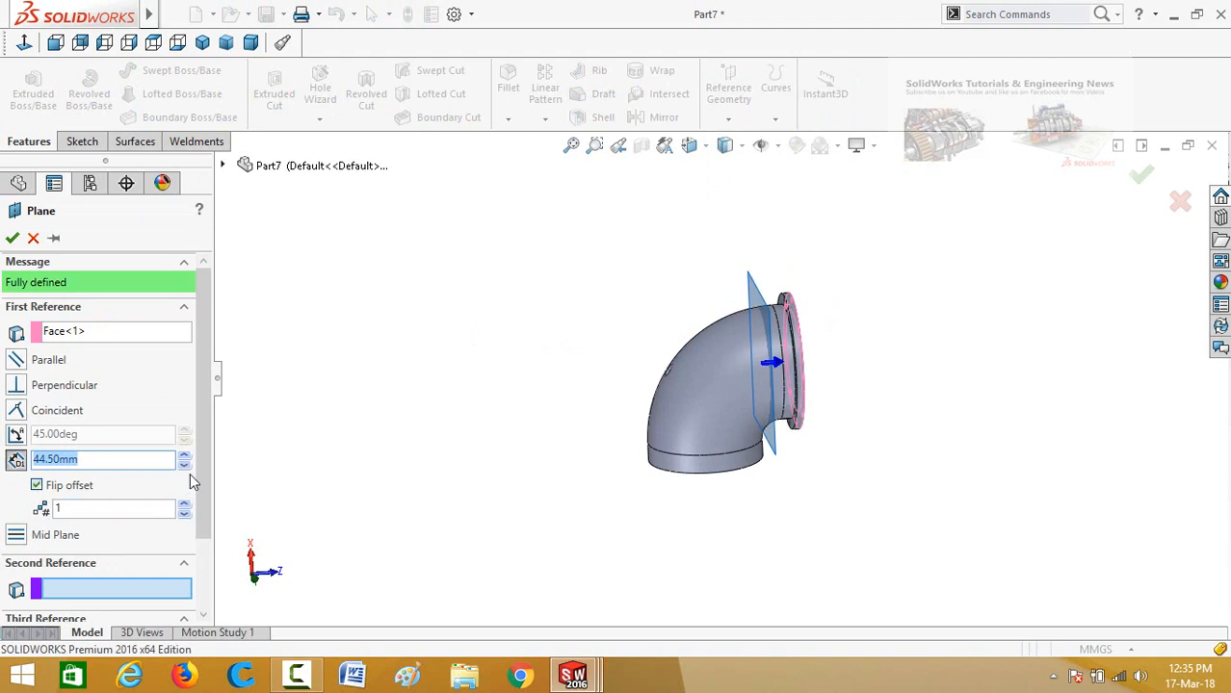
scroll(207, 478, "down", 1)
left_click(94, 446)
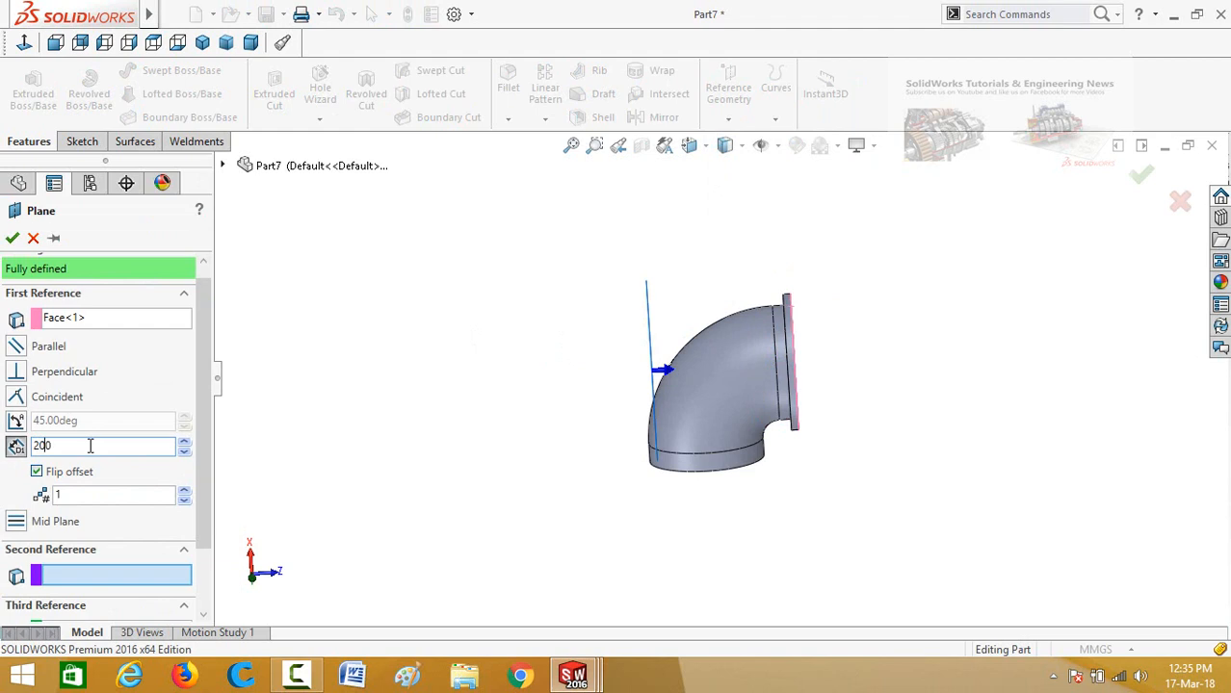
key("Return")
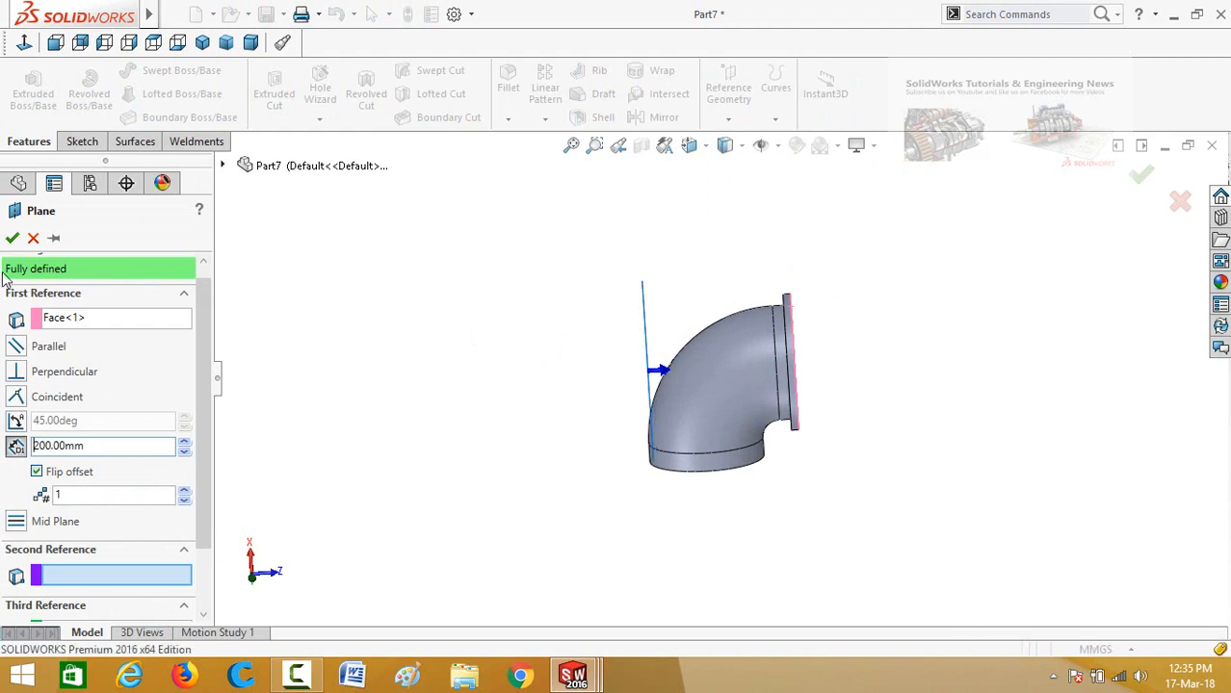
left_click(11, 238)
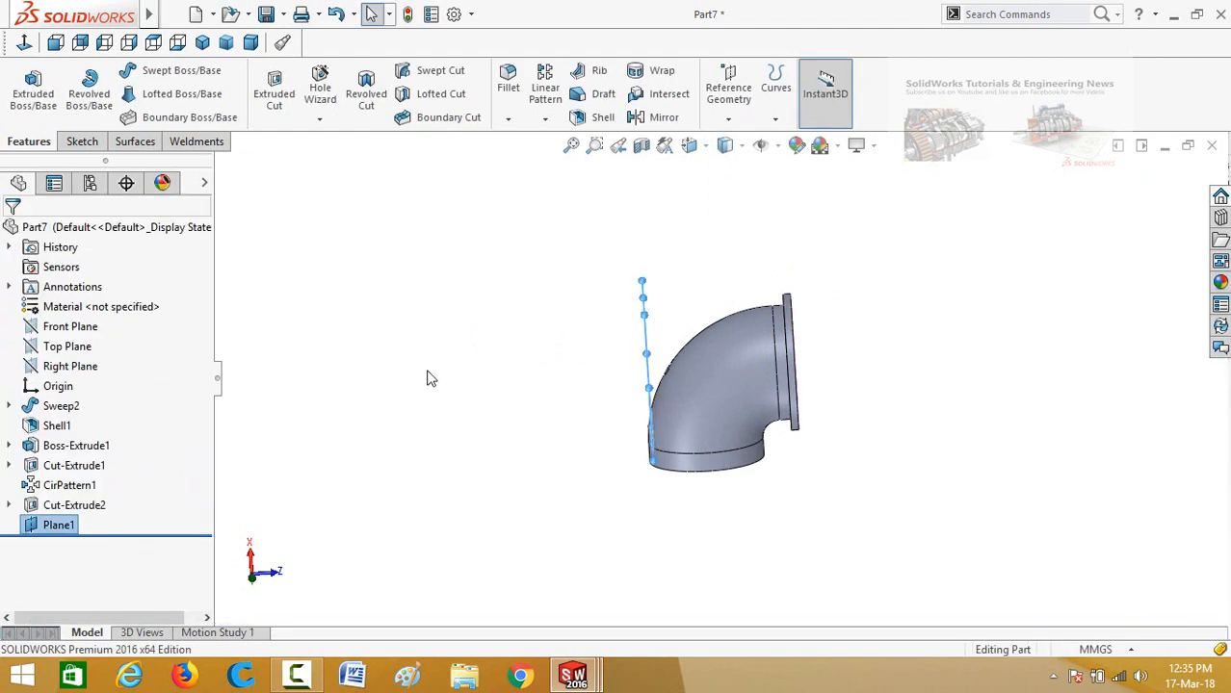
Step: Start a new sketch on the offset plane behind the elbow and hide that plane
middle_click_drag(527, 282, 628, 321)
left_click(638, 334)
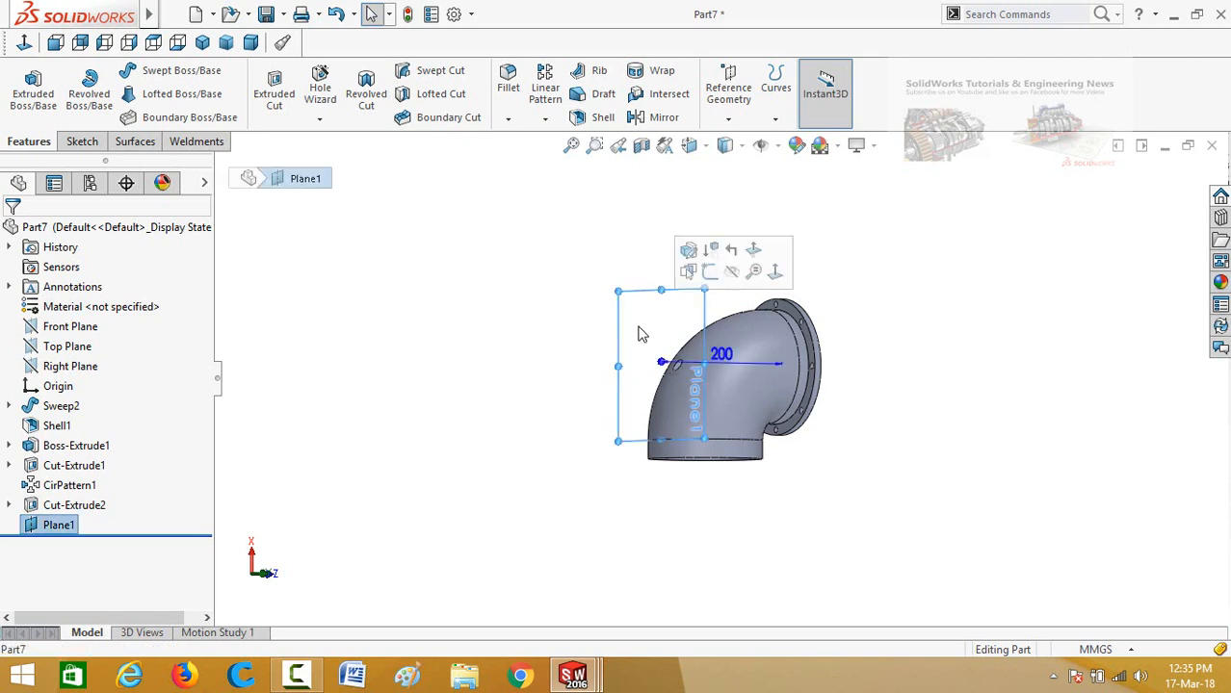
left_click(710, 272)
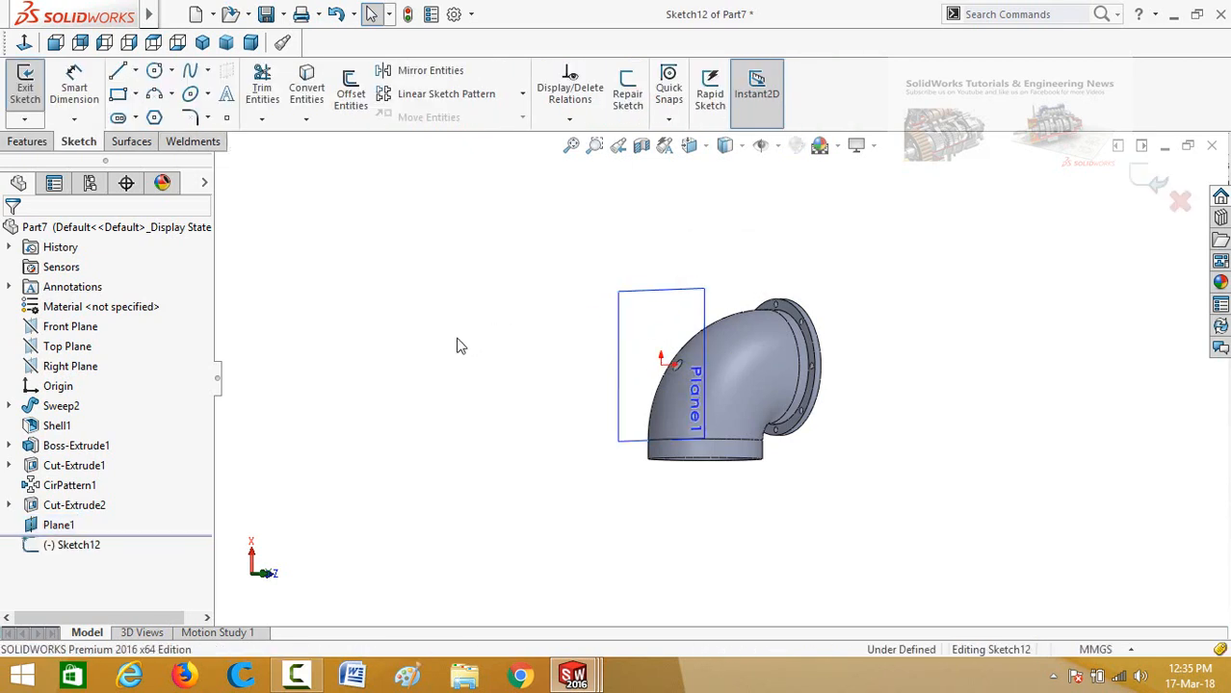
left_click(27, 532)
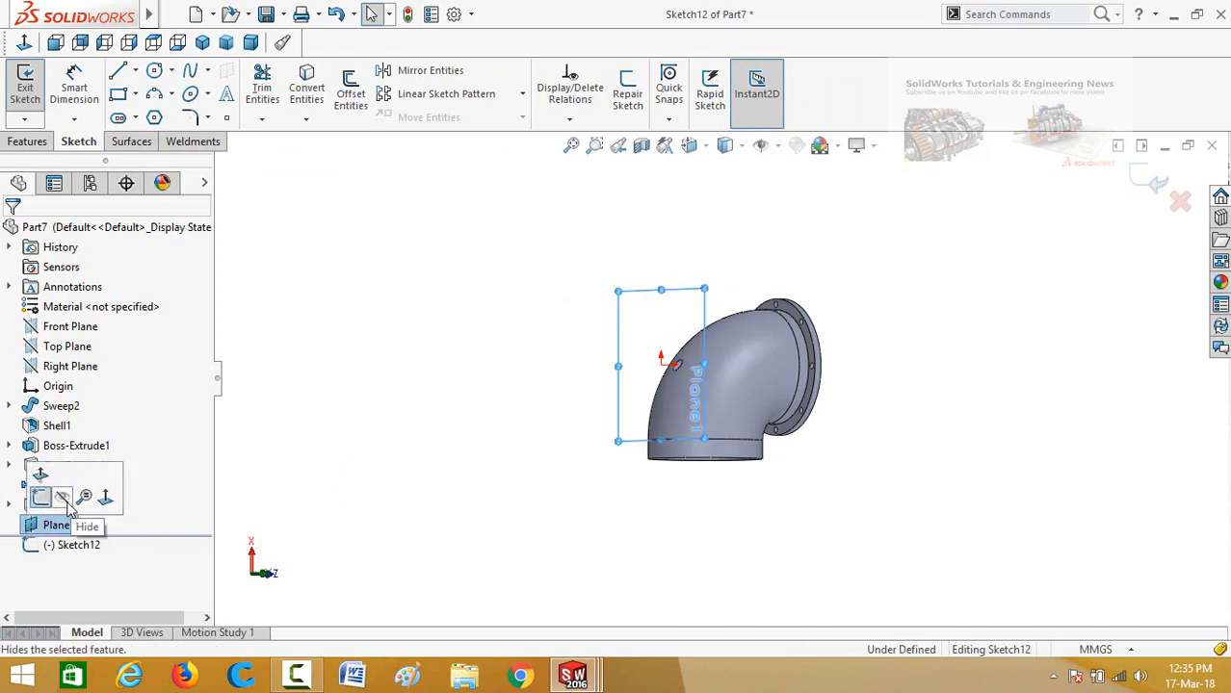
left_click(60, 499)
Step: Sketch a circle about 56 mm in diameter centred on the origin of the offset plane
key("ctrl+1")
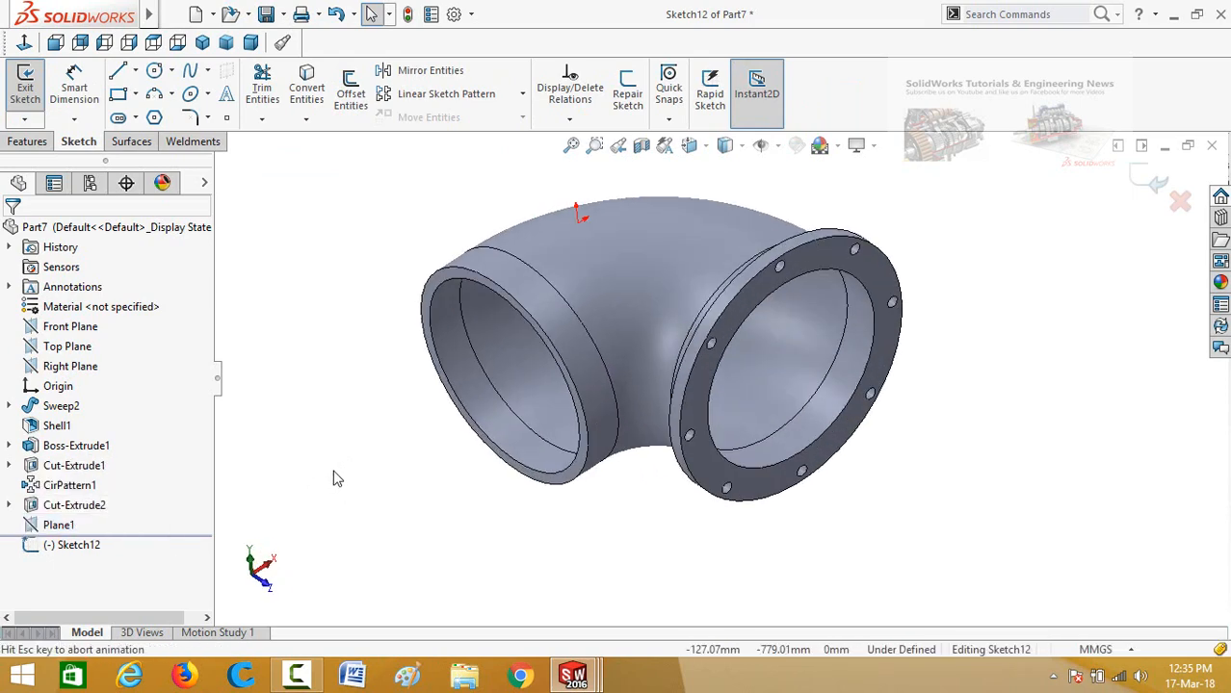
scroll(404, 468, "up", 3)
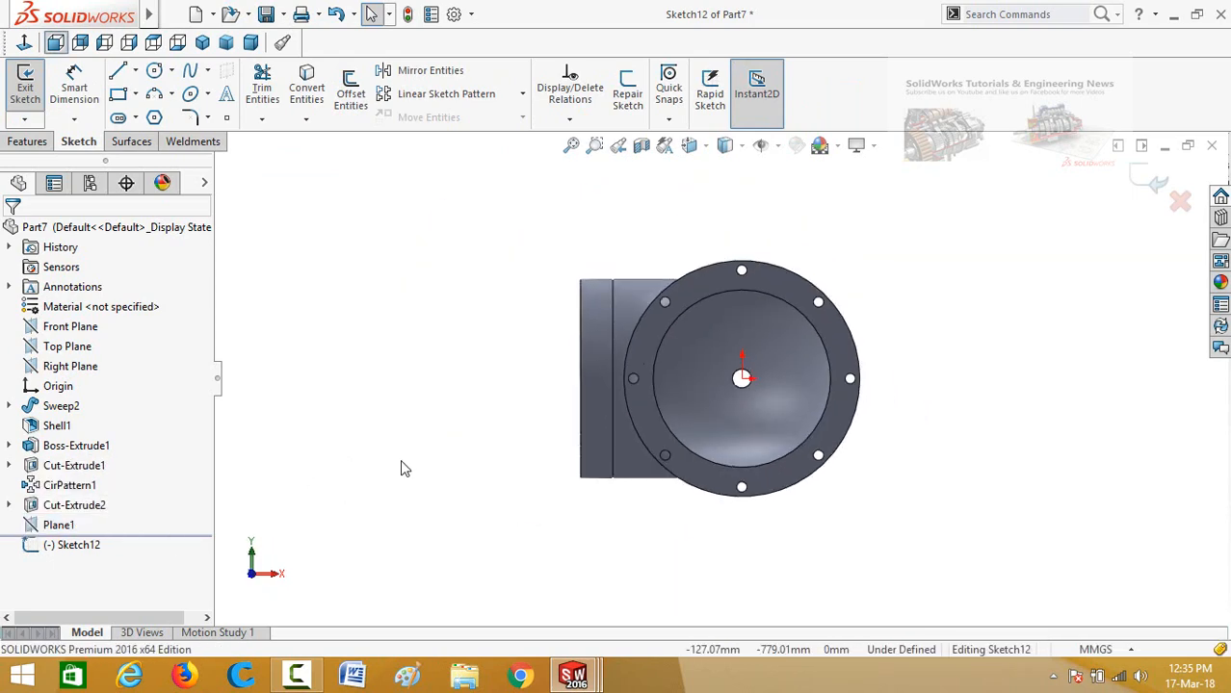
left_click(156, 72)
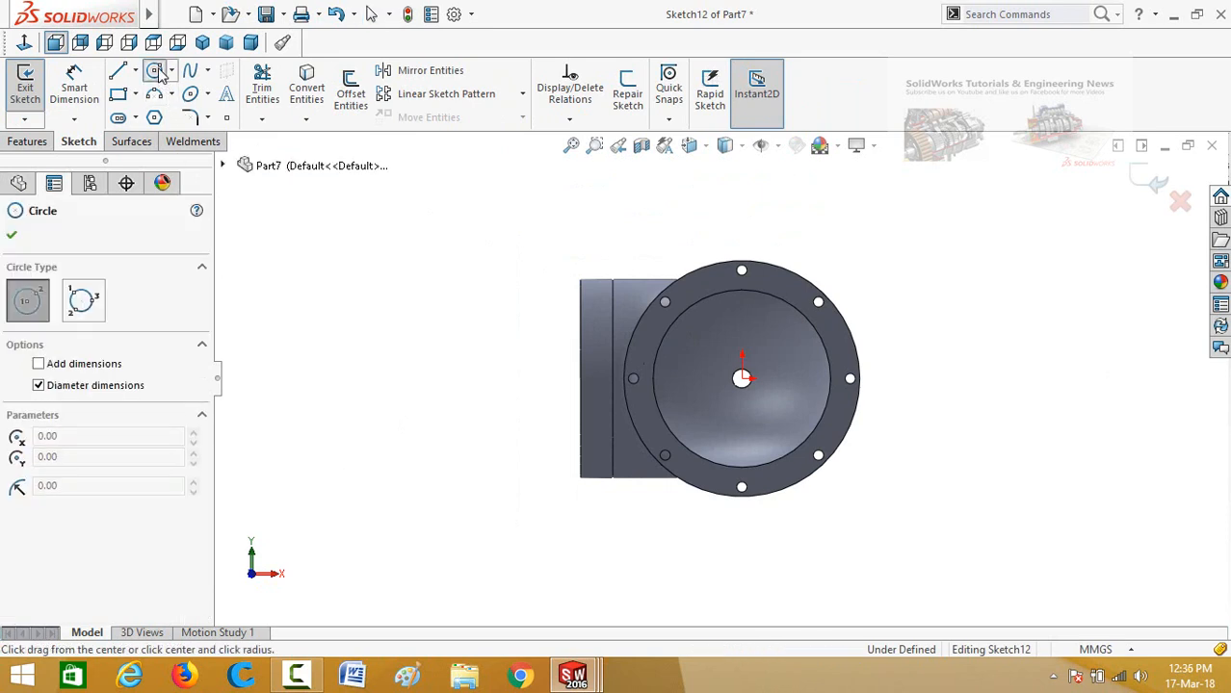
left_click(741, 378)
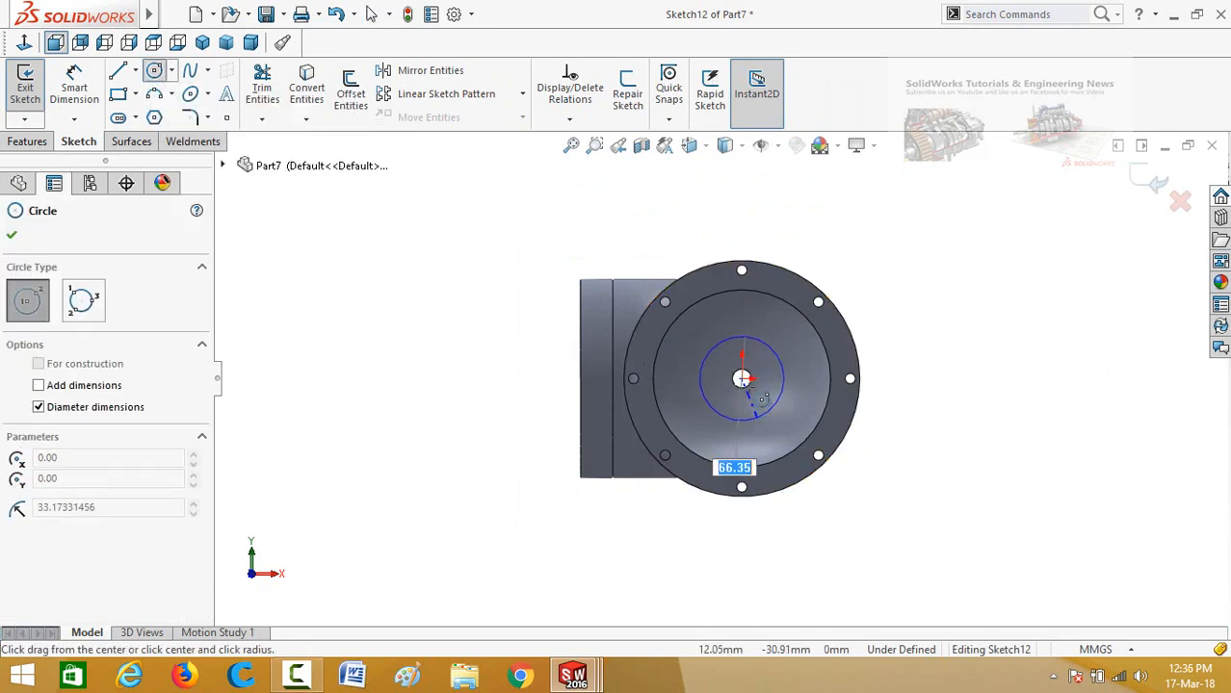
left_click(754, 412)
Step: Dimension the diameter of the circle on the offset plane to 50 mm
right_click_drag(877, 520, 863, 365)
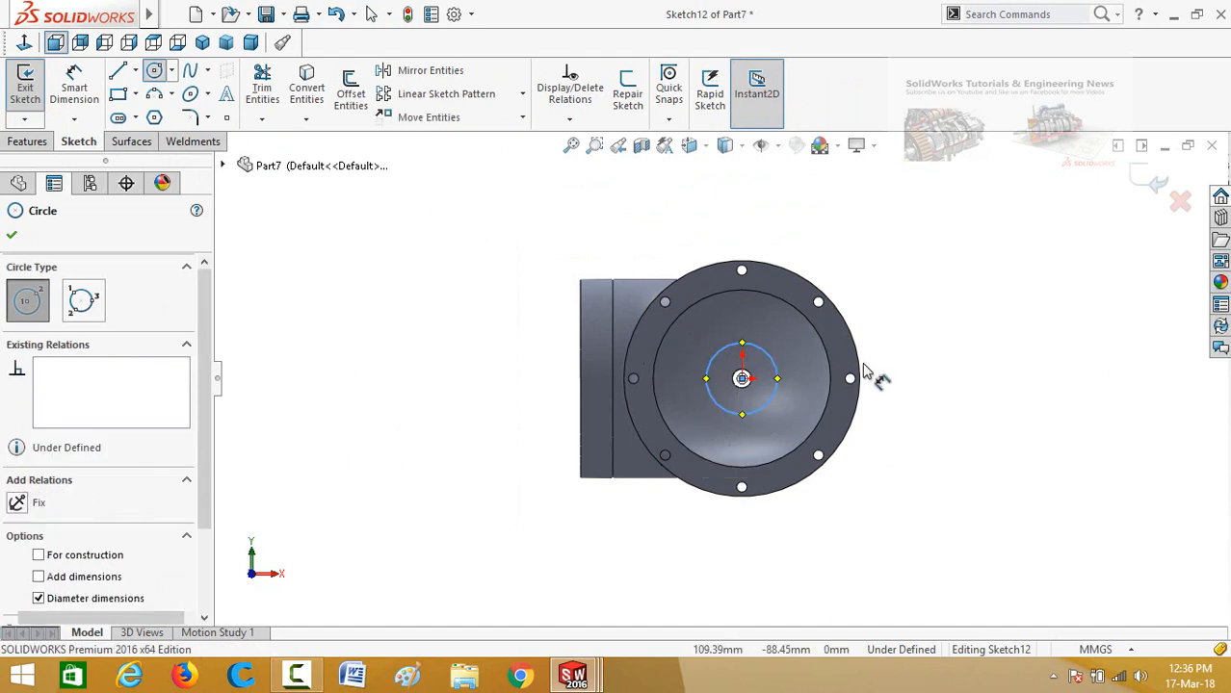
left_click(760, 418)
left_click(947, 517)
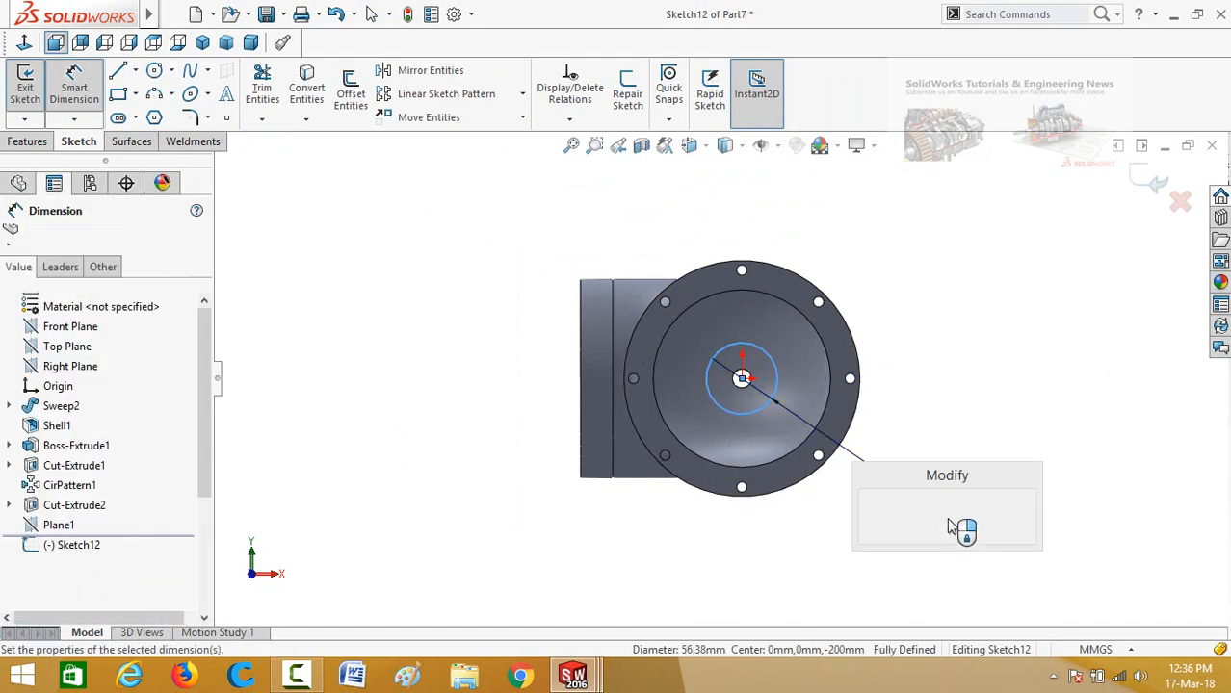
type("50")
key("Return")
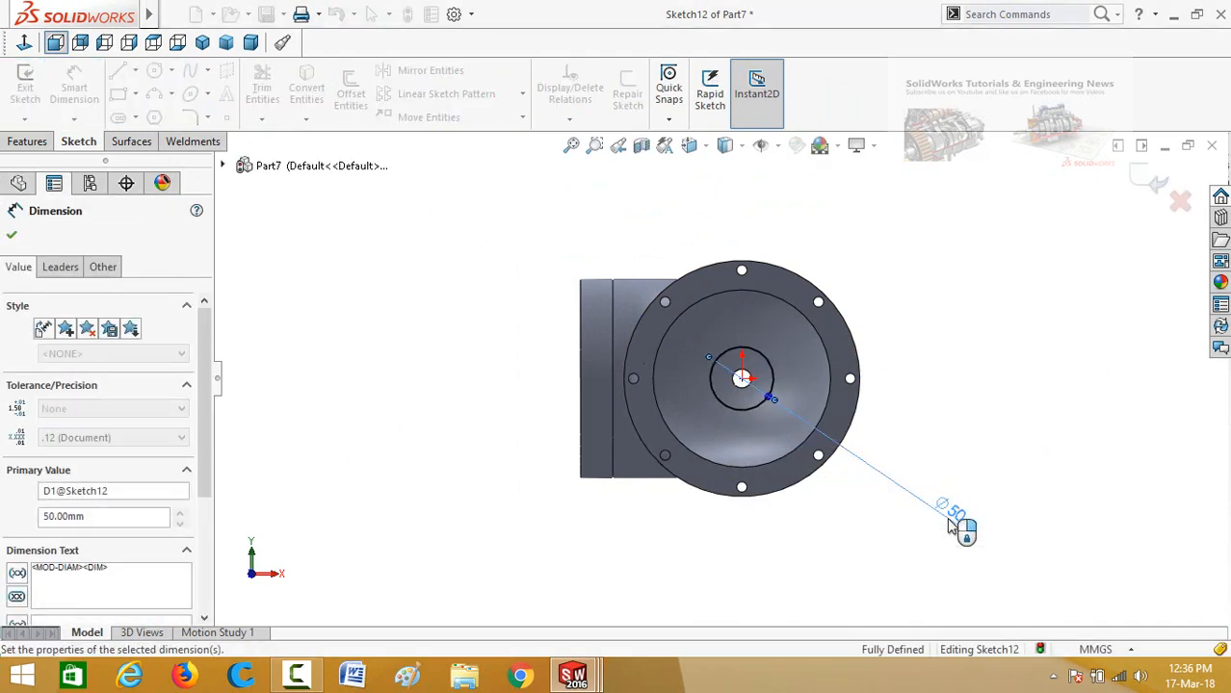
left_click(12, 235)
Step: Extrude the 50 mm circle as a merged boss with the Up To Surface end condition, ending at the elbow's curved outer face
left_click(27, 141)
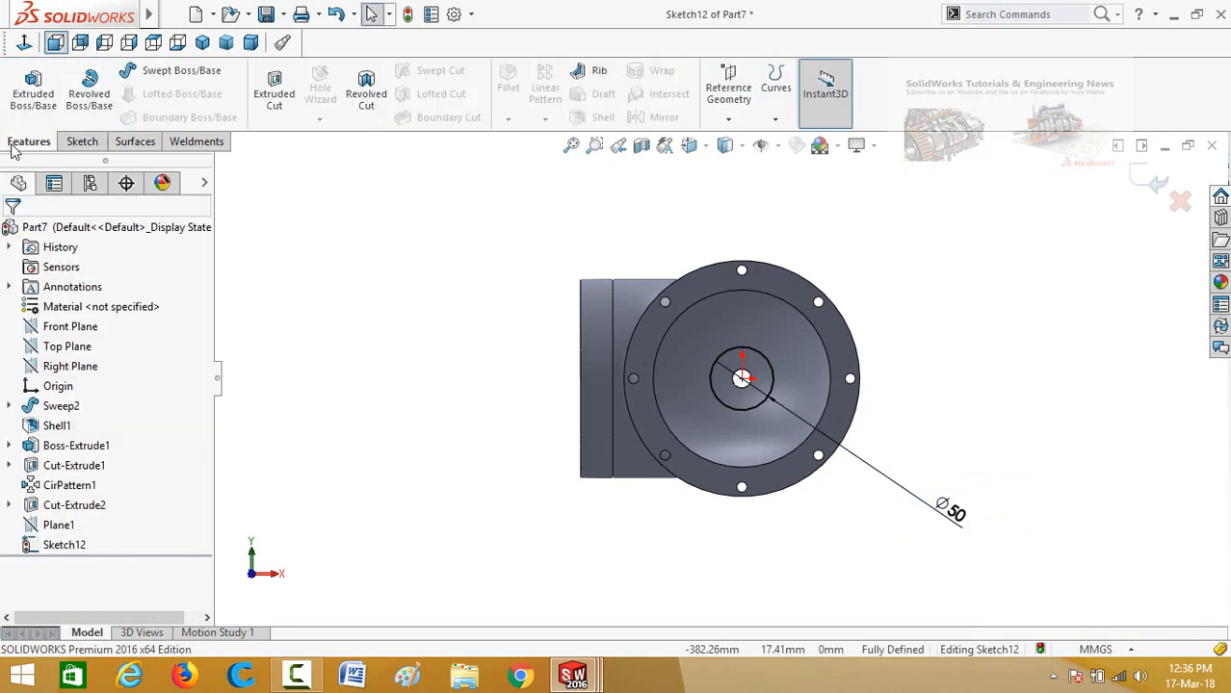
left_click(33, 97)
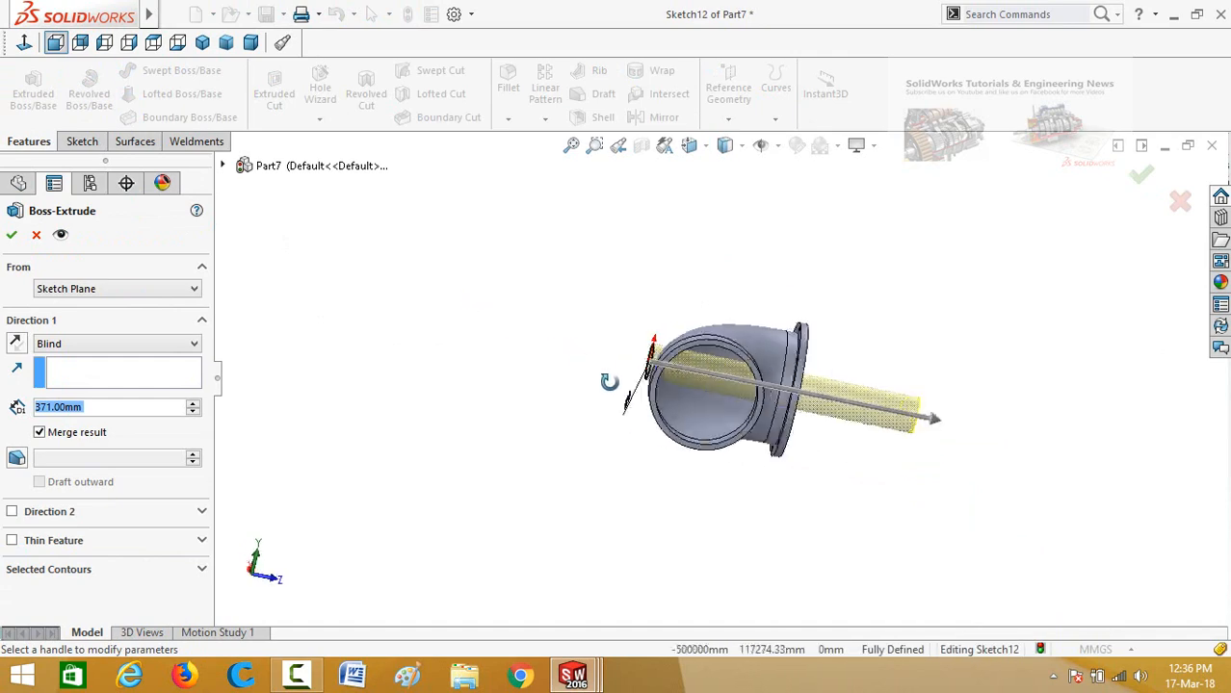
middle_click_drag(608, 382, 656, 497)
scroll(683, 452, "down", 2)
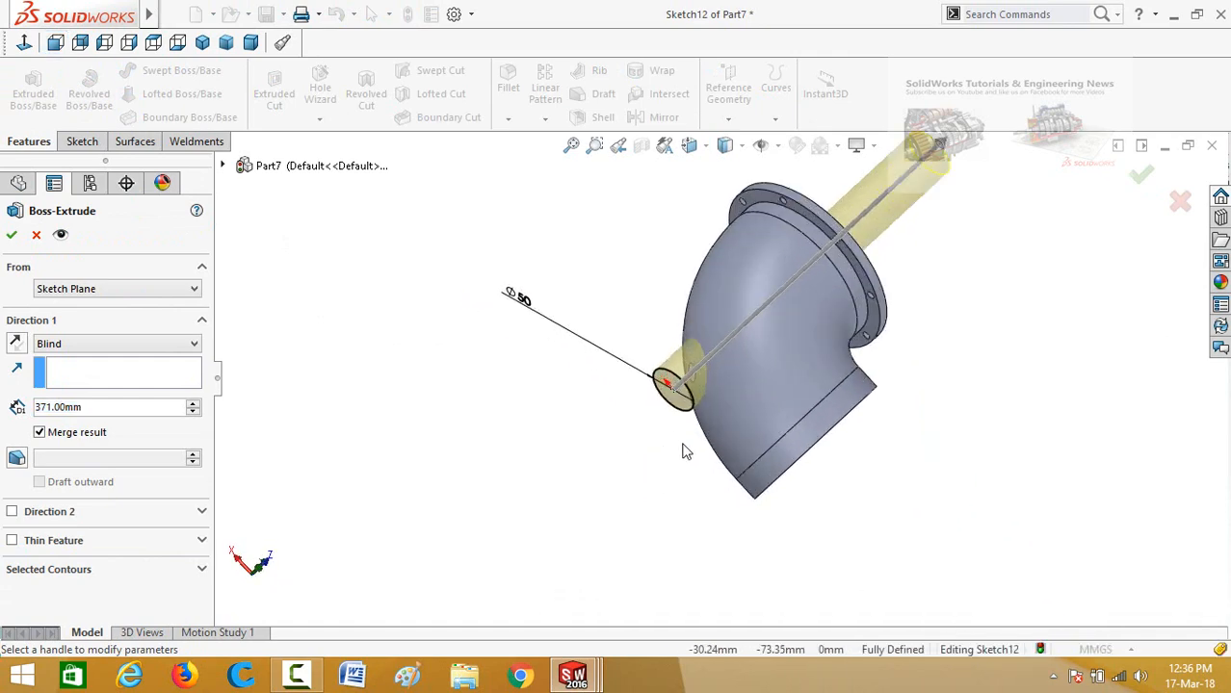
left_click(730, 382)
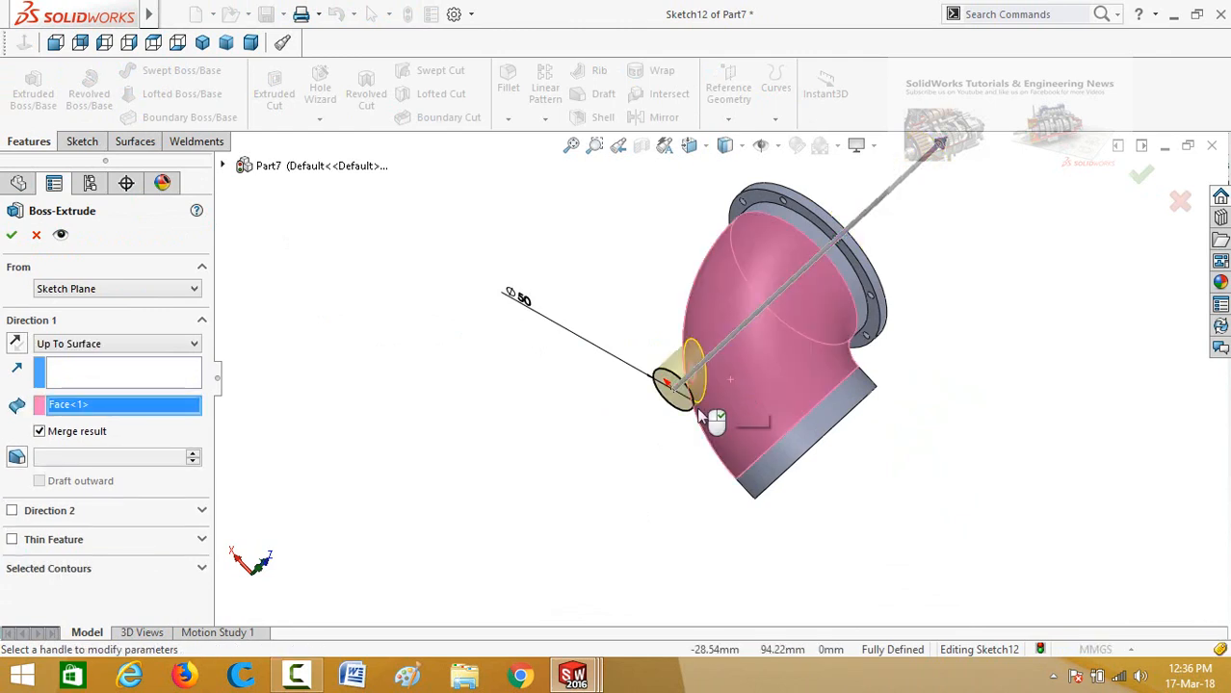
left_click(12, 235)
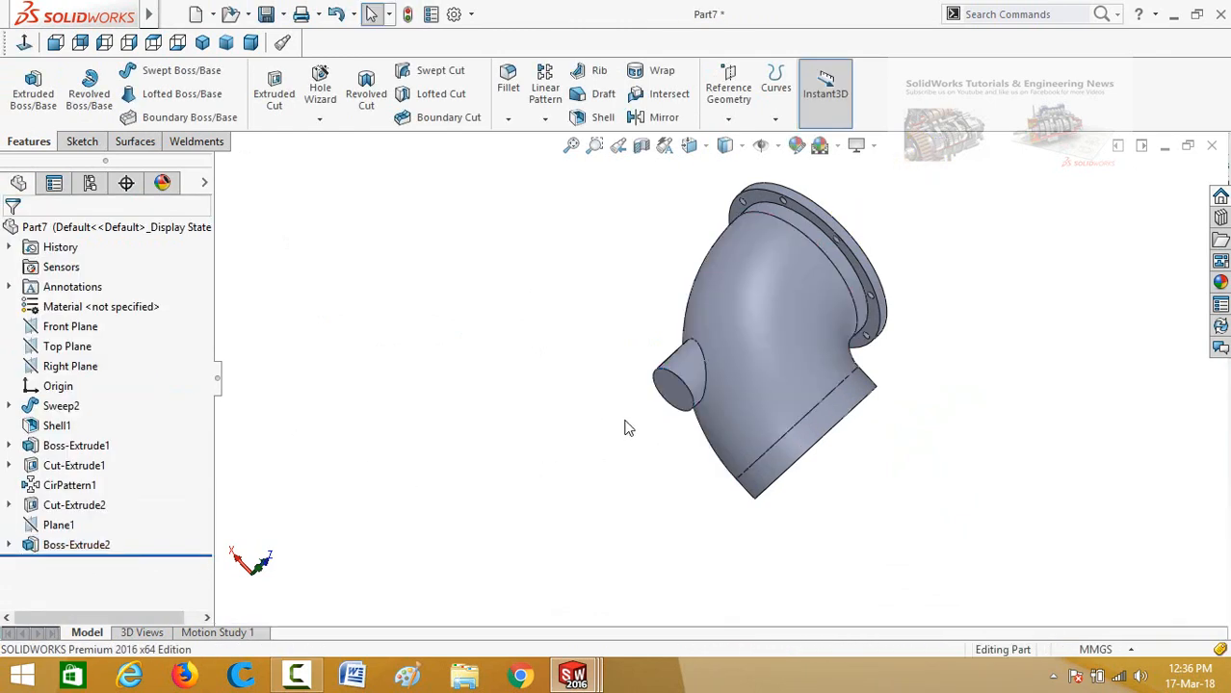
Step: Start a sketch on the cylindrical boss's end face and draw a circle about 21 mm in diameter centred on the origin
middle_click_drag(626, 426, 843, 339)
middle_click_drag(768, 350, 783, 319)
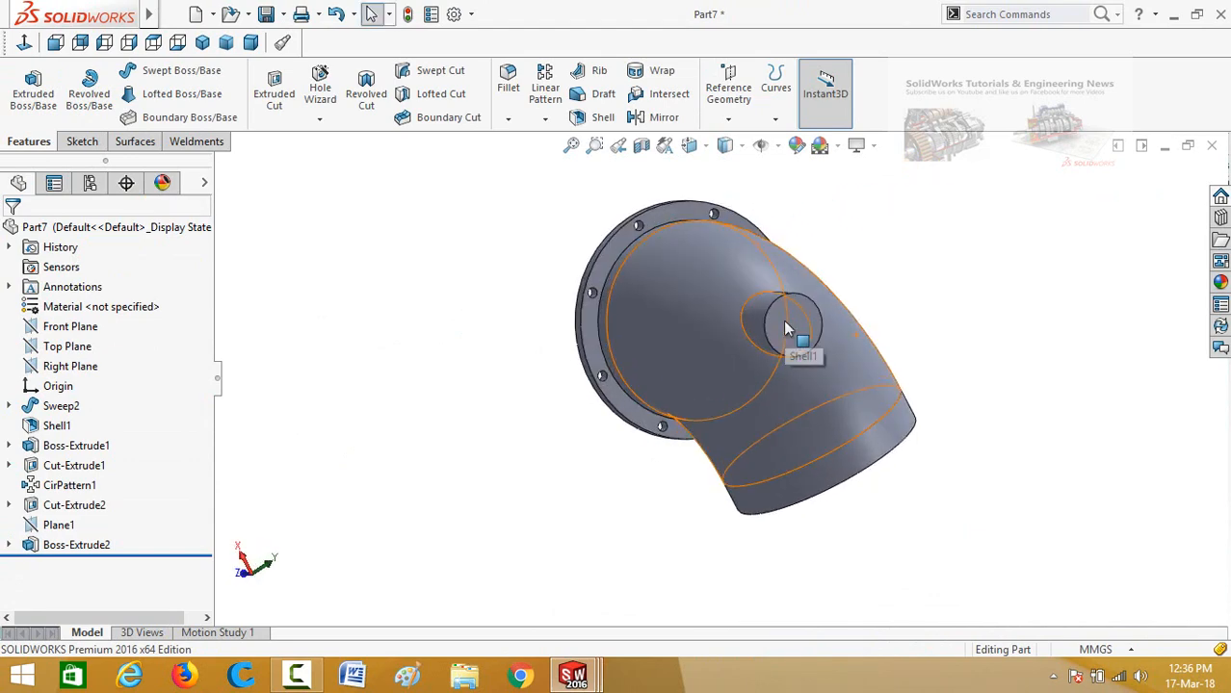
left_click(801, 326)
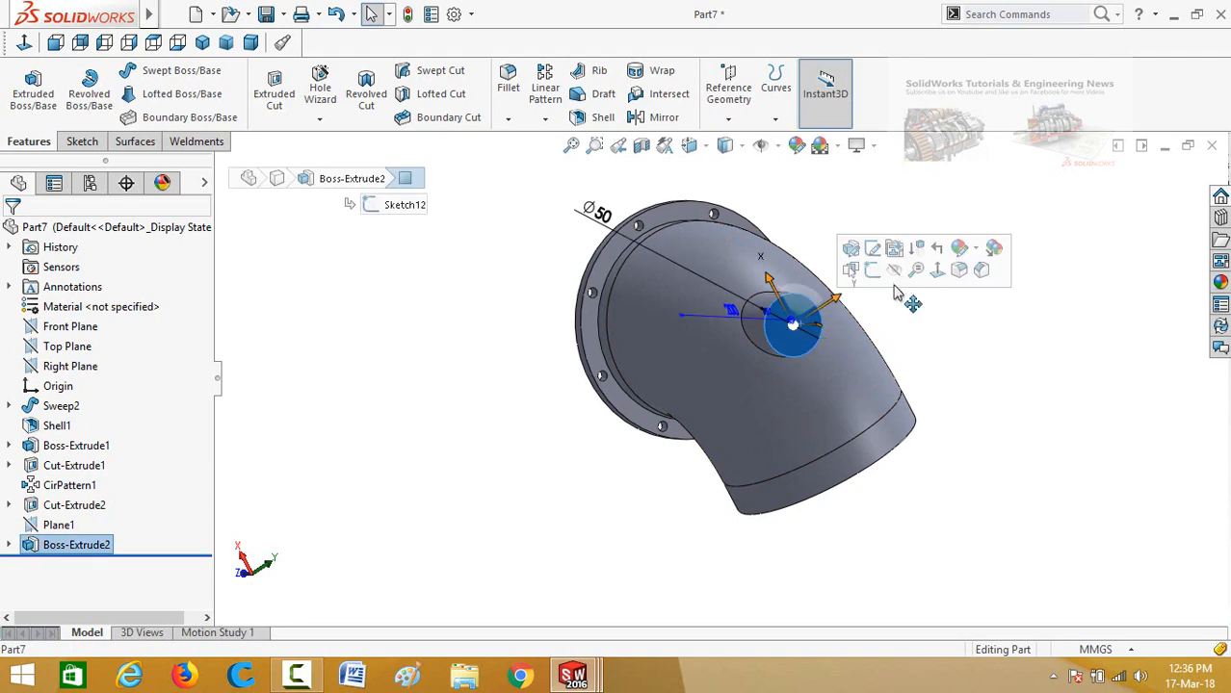
left_click(873, 273)
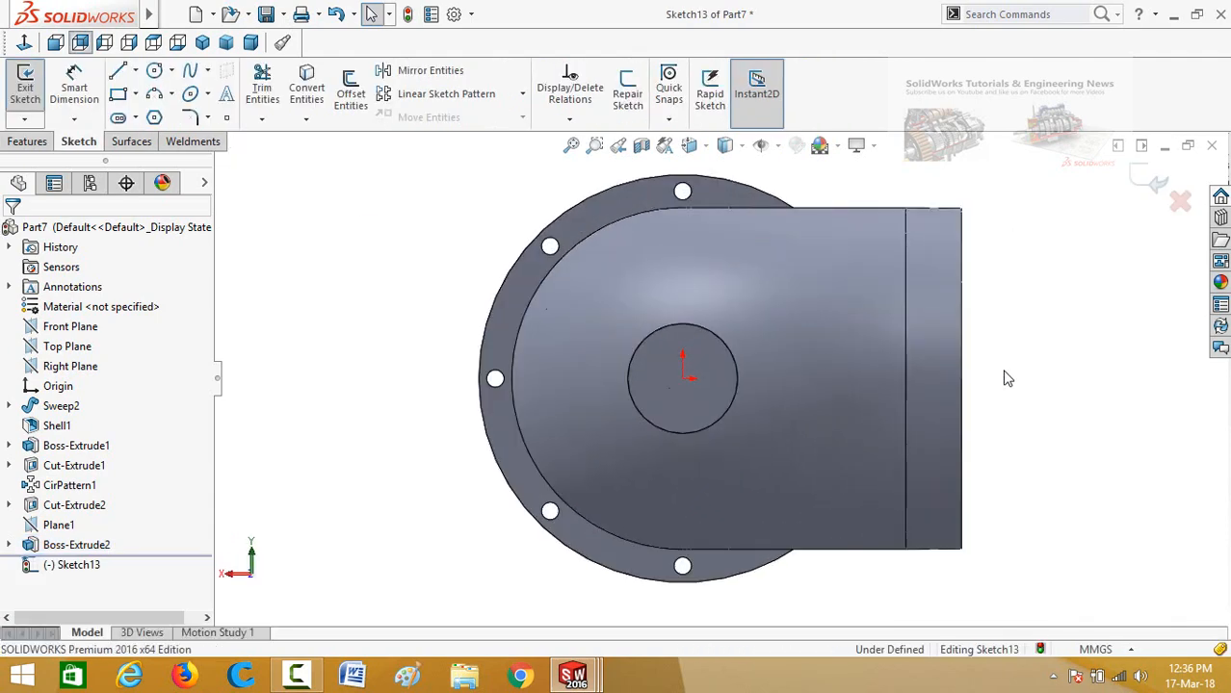
left_click(688, 378)
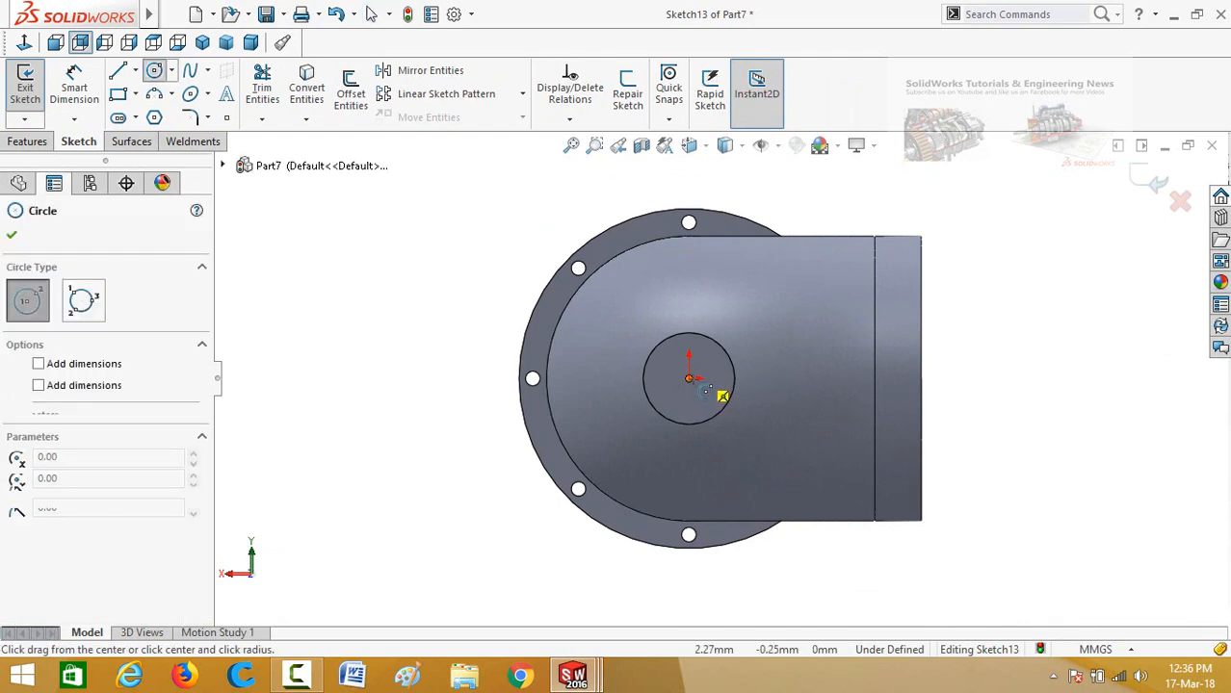
left_click(682, 396)
Step: Dimension the diameter of the circle on the boss's end face to 35.2 mm
right_click_drag(376, 379, 377, 318)
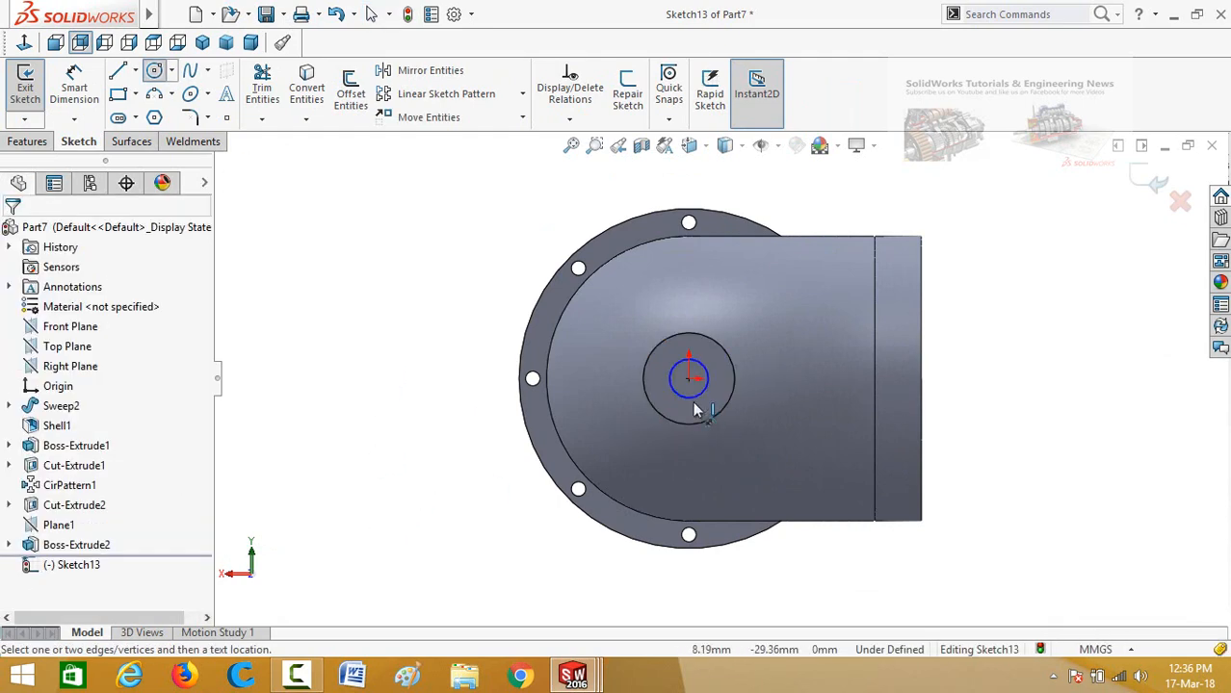
left_click(685, 398)
left_click(462, 583)
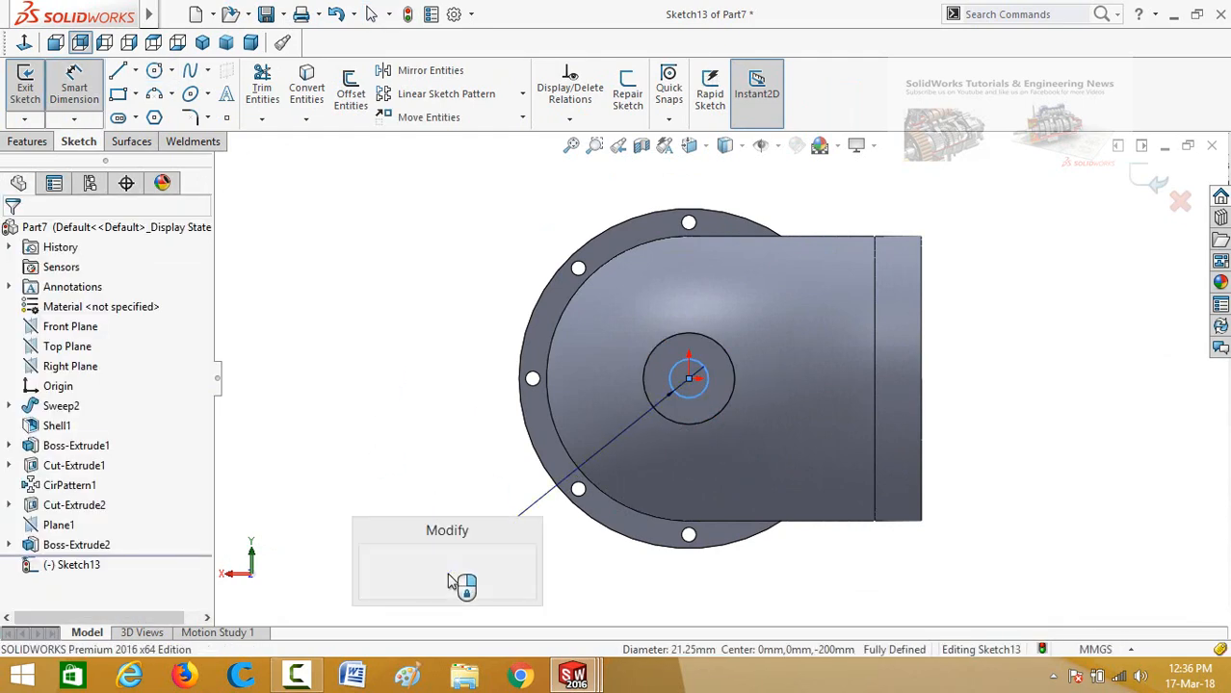
type("36")
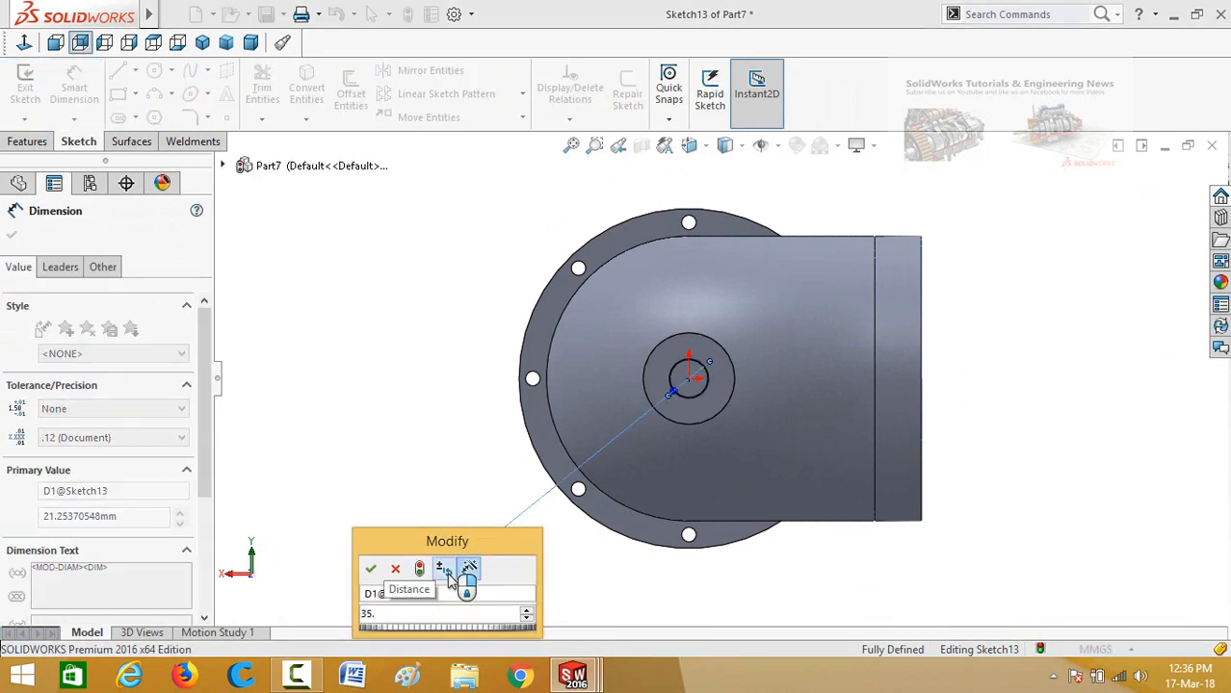
type(".2")
key("Return")
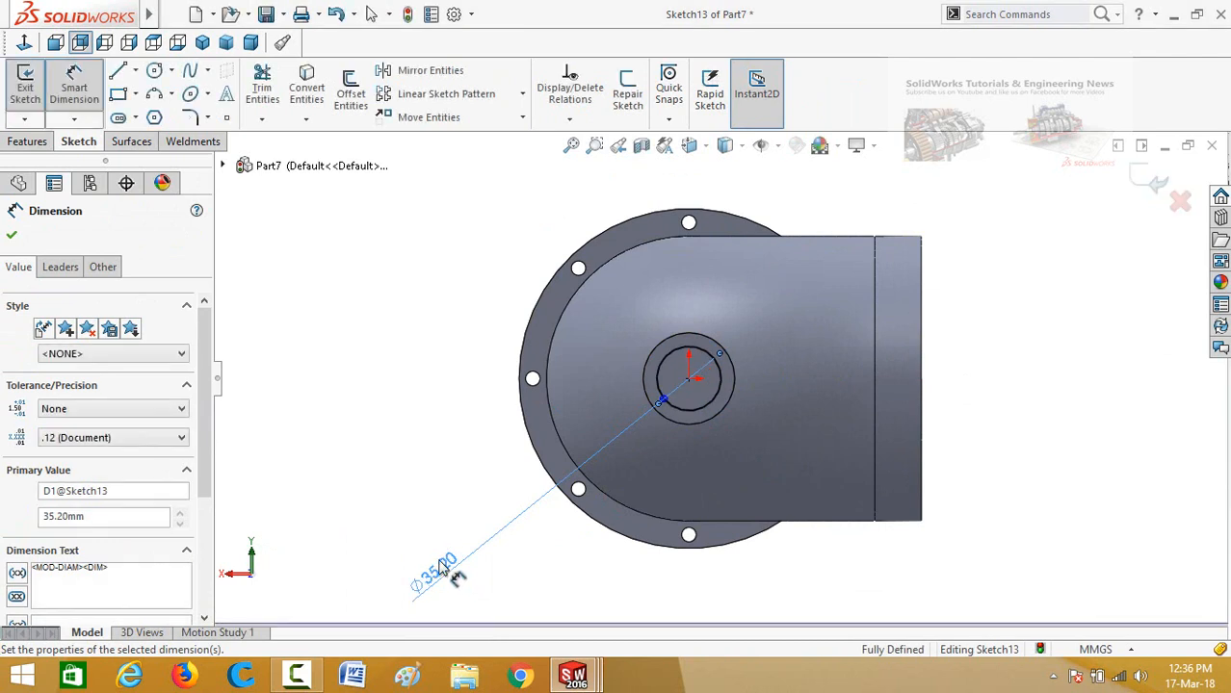
left_click(11, 236)
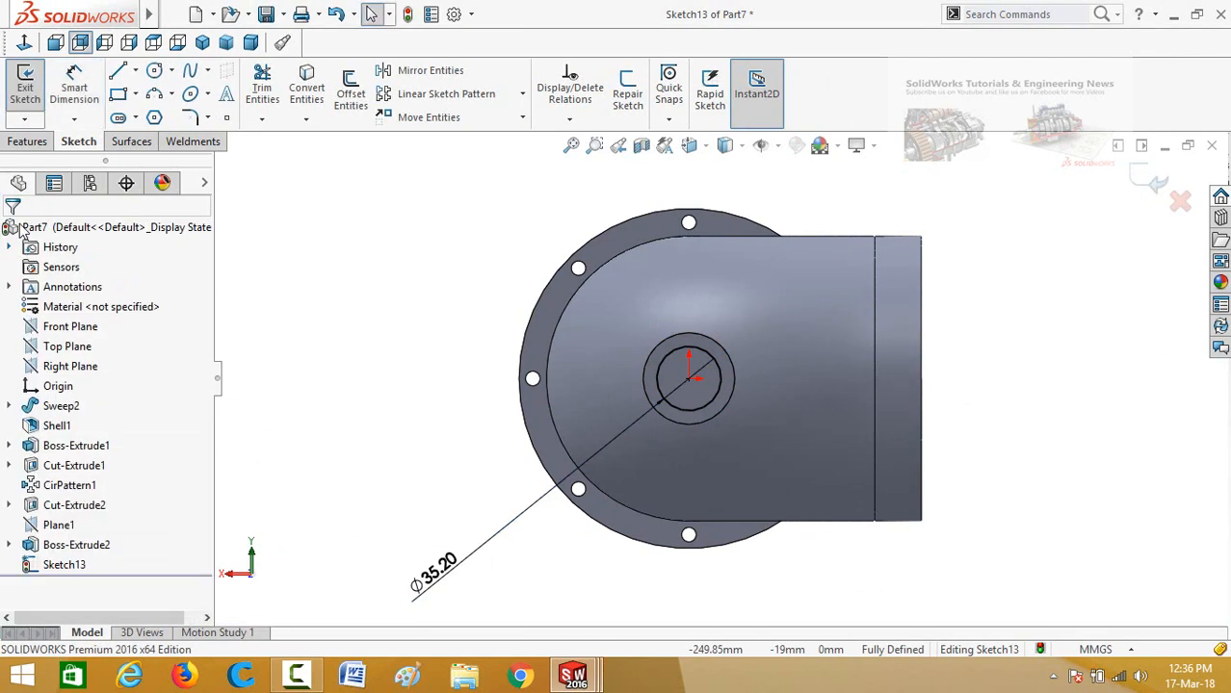
Step: Cut the 35.2 mm circle into the boss with a blind Extruded Cut 20 mm deep
left_click(27, 142)
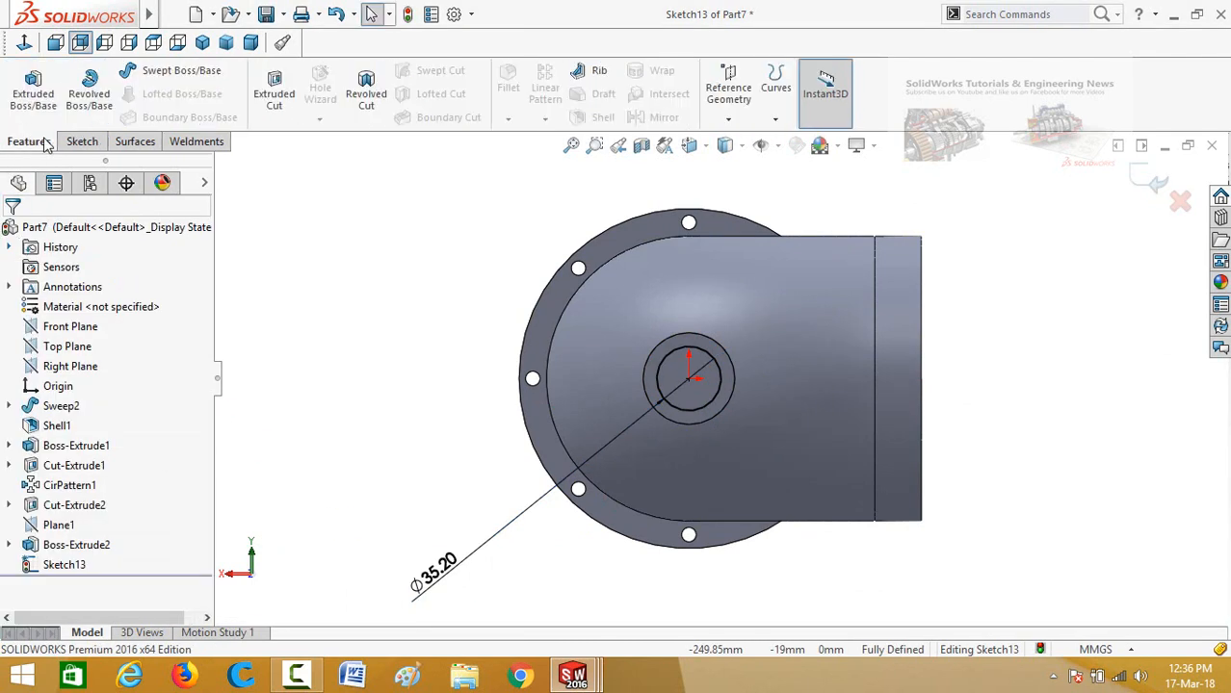
left_click(274, 93)
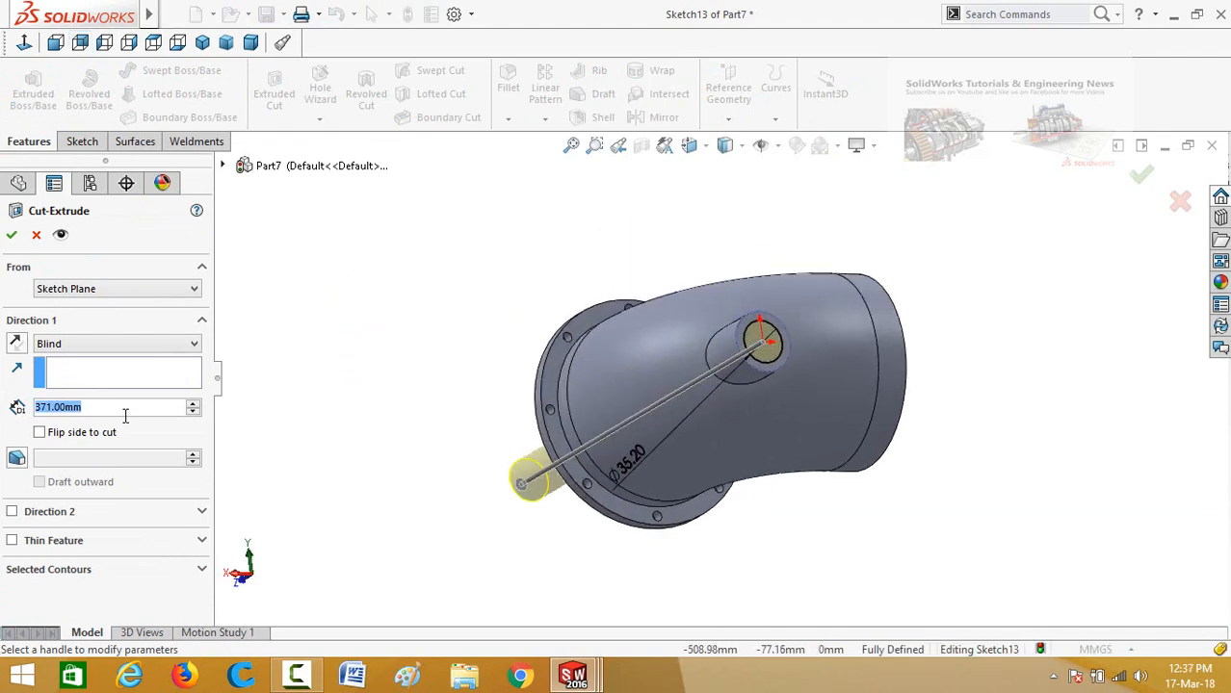
type("20")
key("Return")
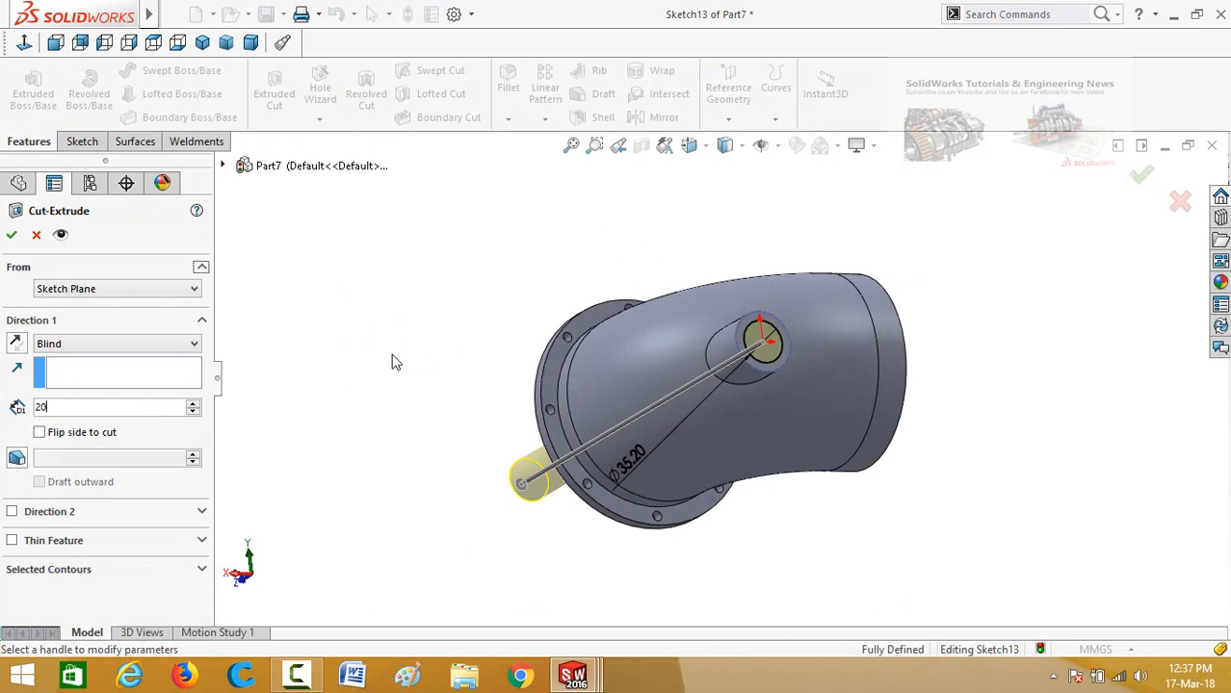
middle_click_drag(393, 381, 418, 201)
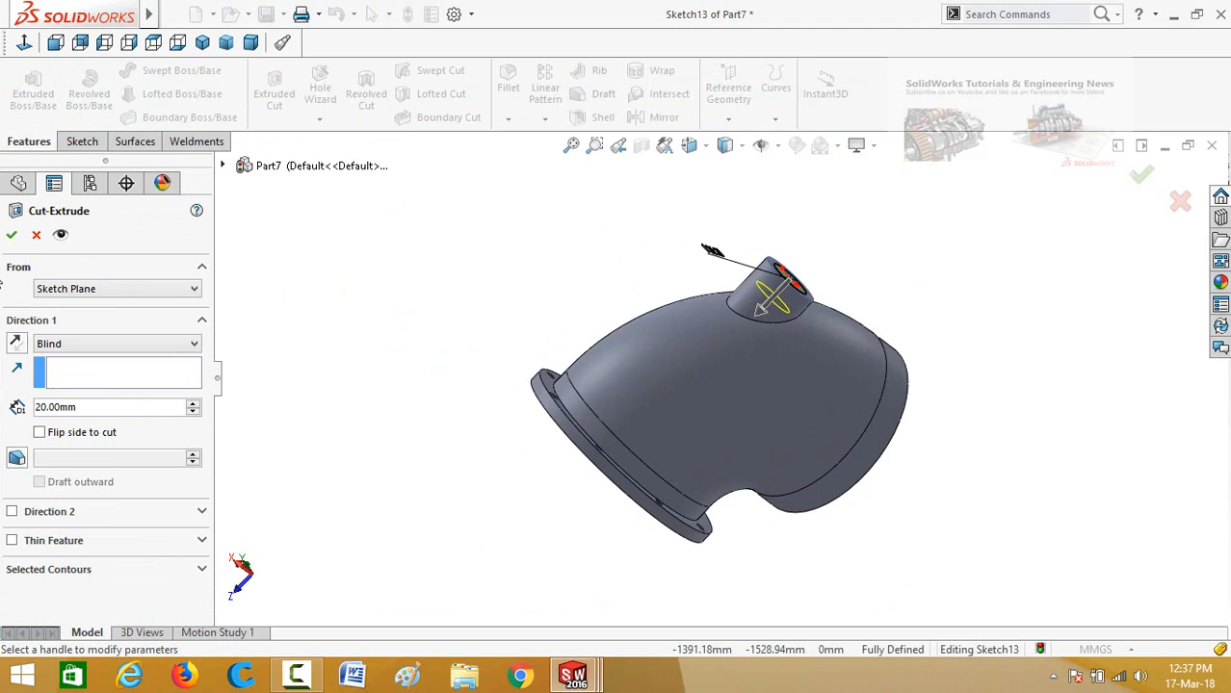
left_click(12, 237)
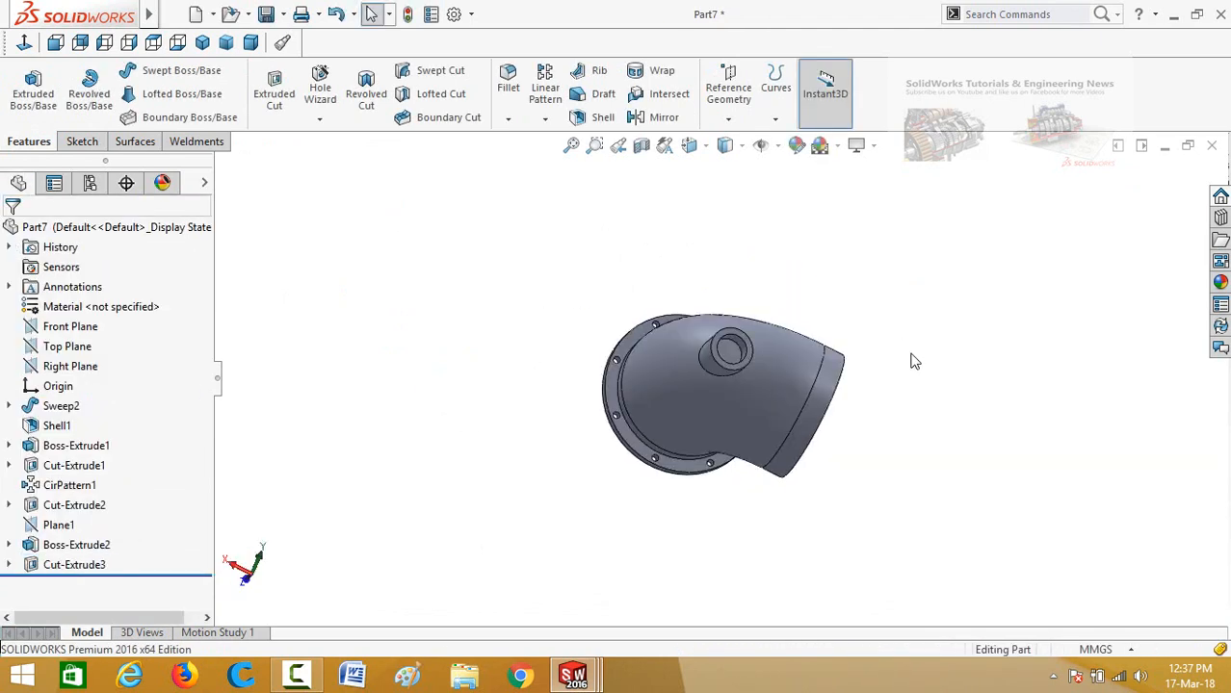
Step: Start a sketch on the floor of the boss's pocket and draw a circle about 23 mm in diameter centred on the origin
middle_click_drag(915, 362, 862, 459)
scroll(862, 460, "down", 3)
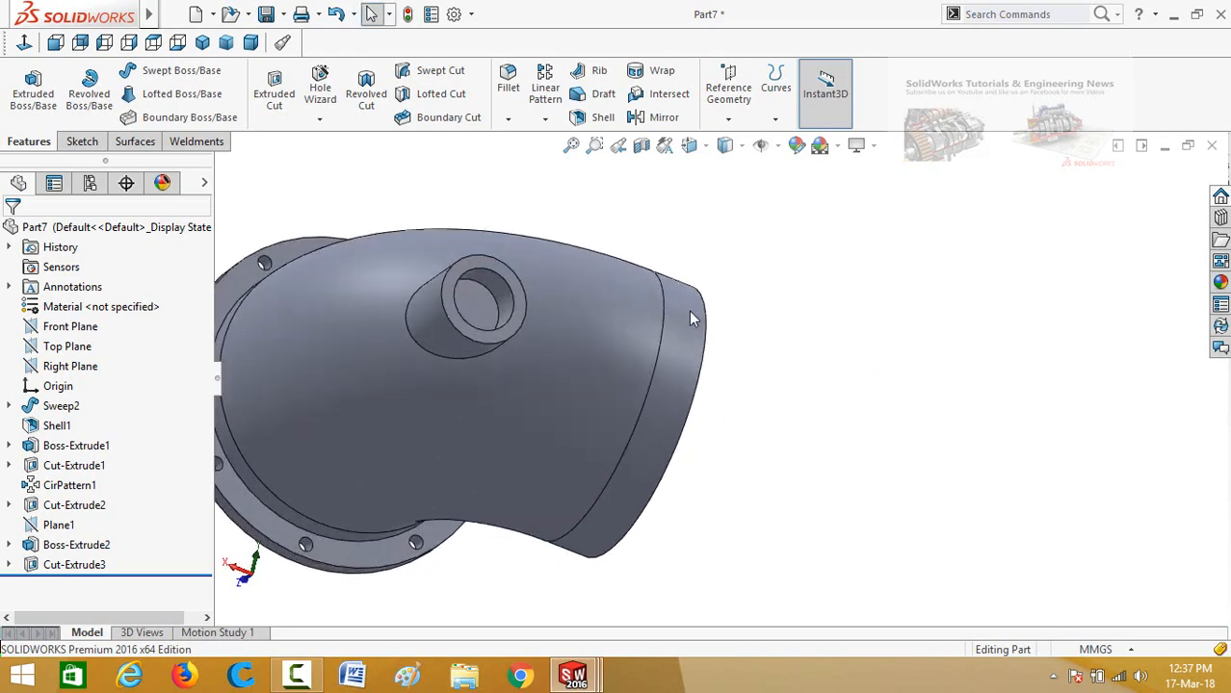
left_click(477, 306)
left_click(542, 257)
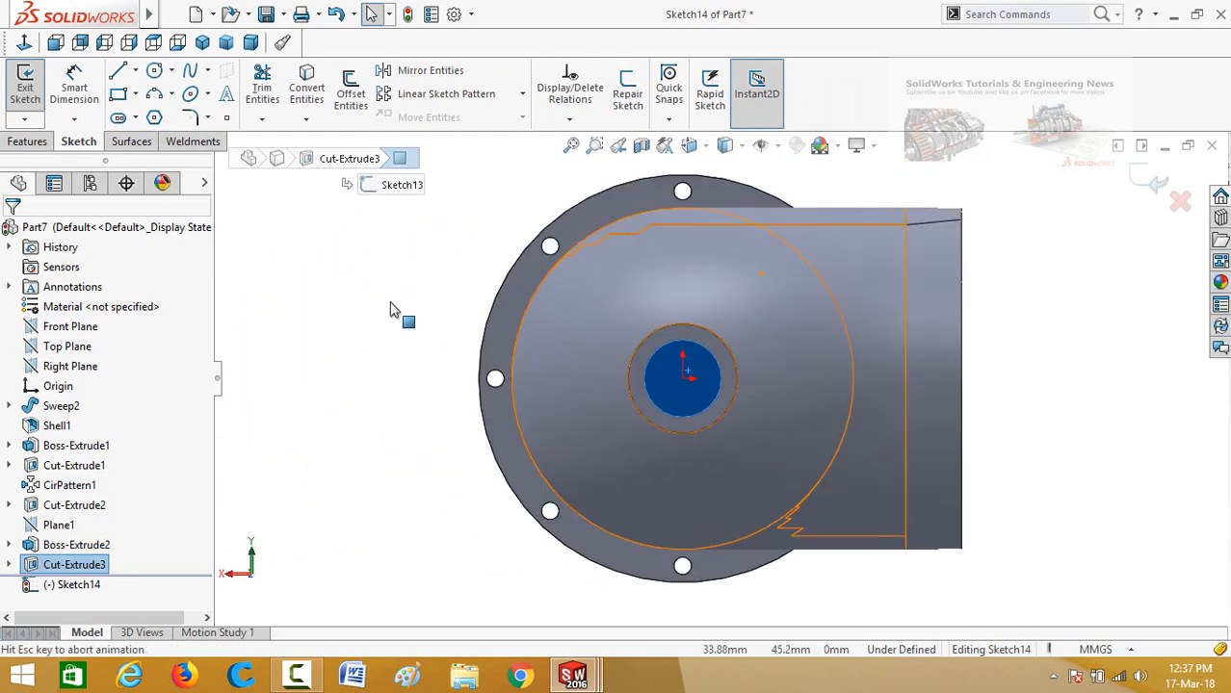
right_click_drag(449, 373, 432, 439)
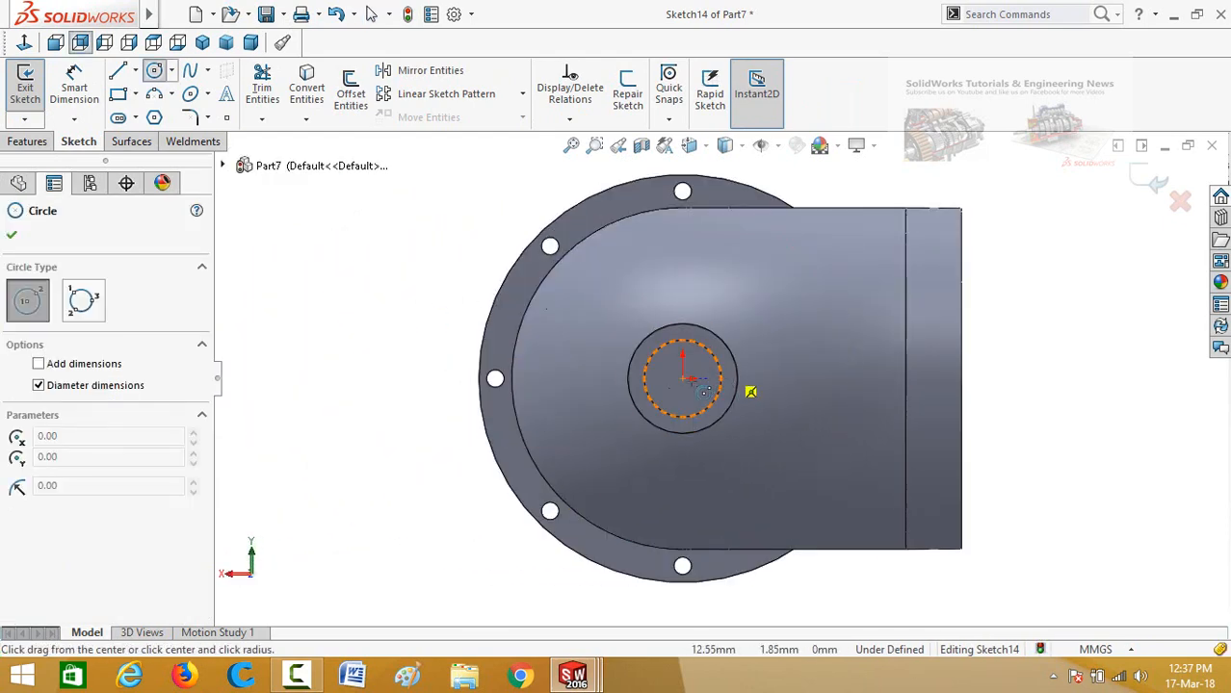
left_click(682, 379)
Step: Dimension the diameter of the circle on the pocket floor to 17 mm
right_click_drag(308, 498, 318, 433)
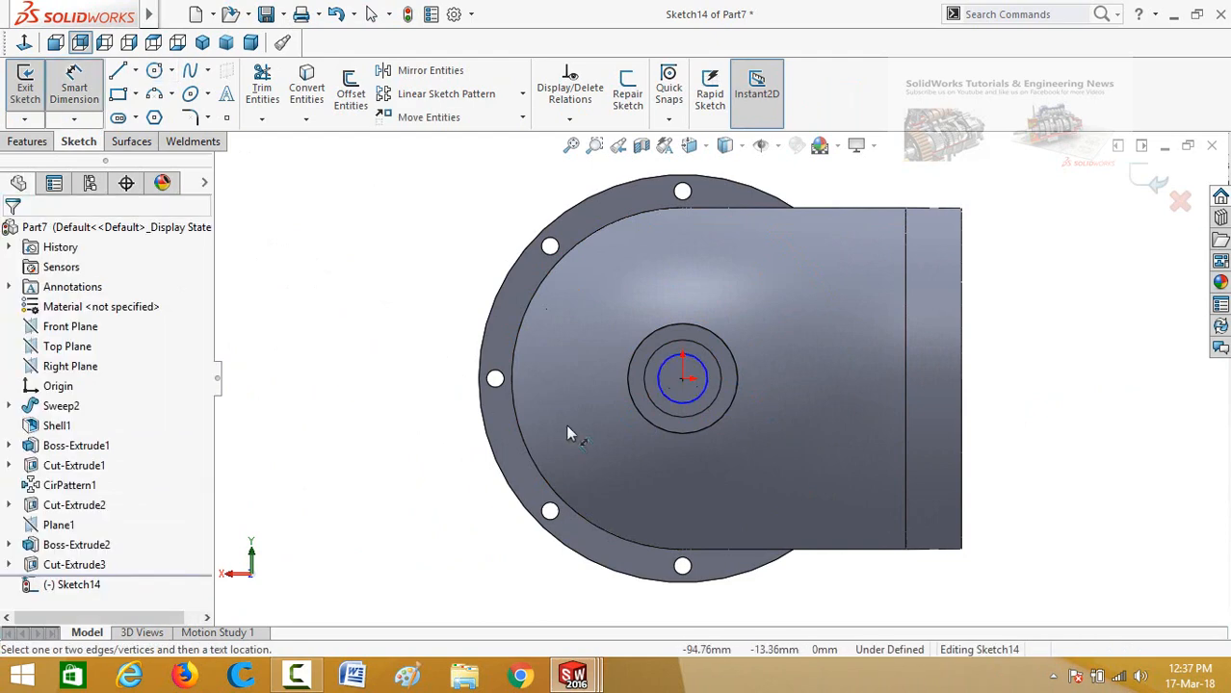
left_click(672, 403)
left_click(388, 564)
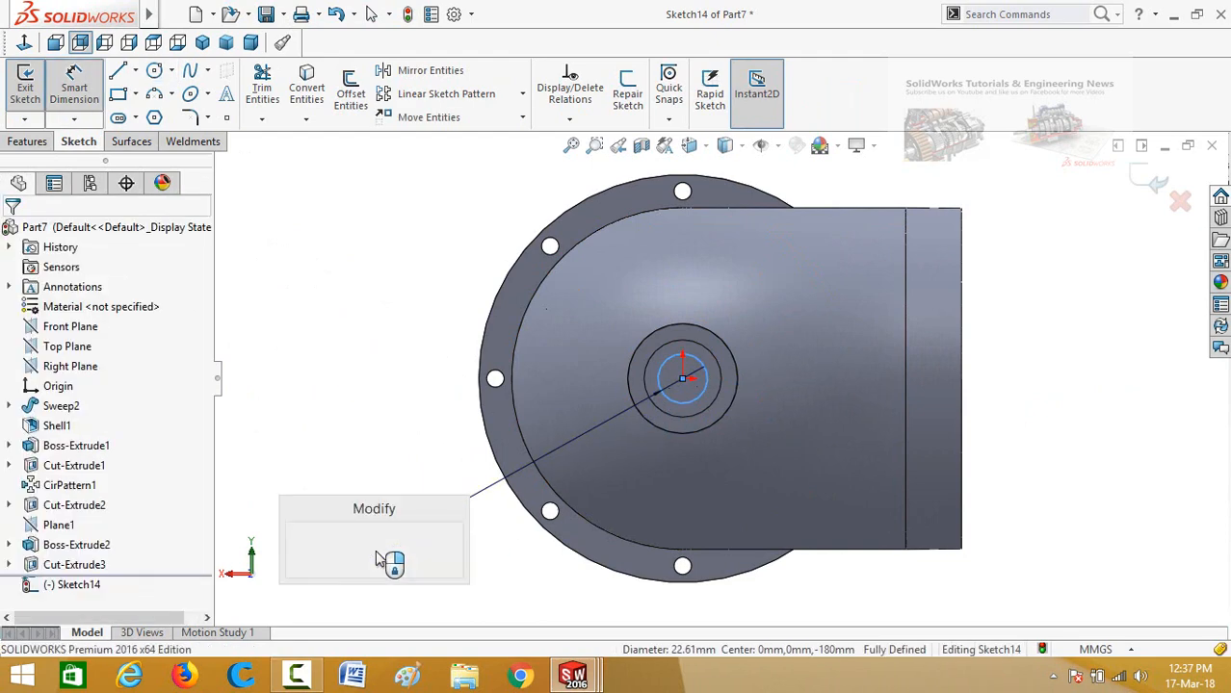
type("15")
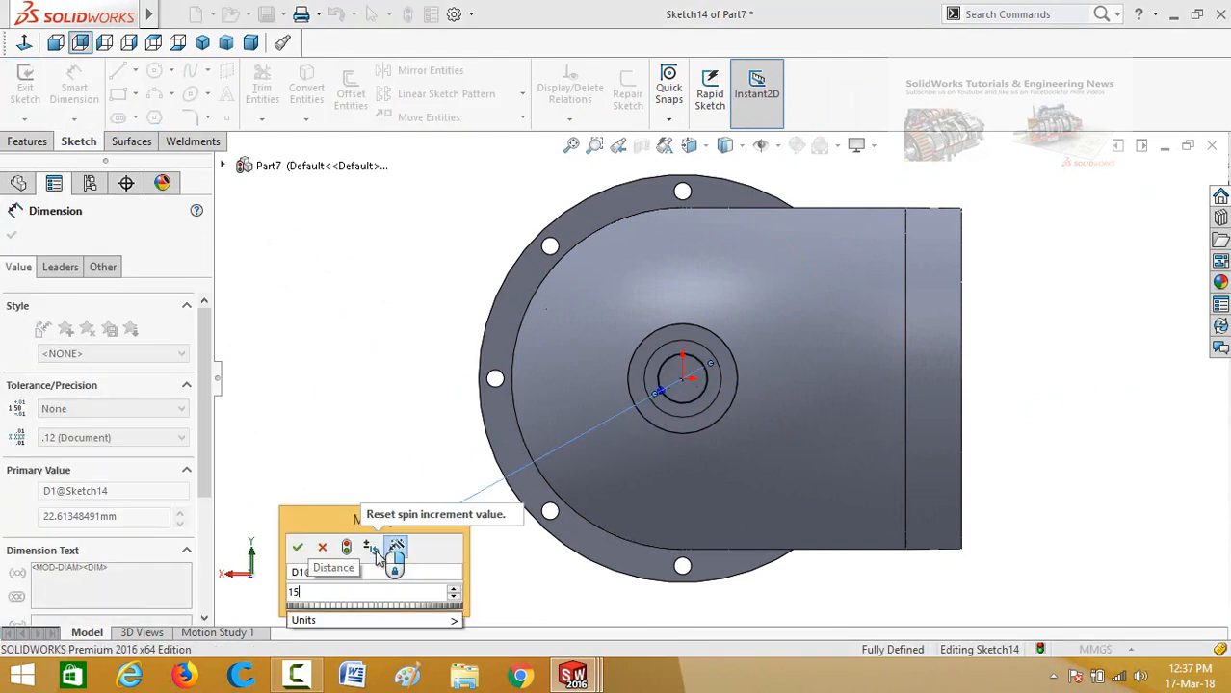
key("BackSpace")
key("BackSpace")
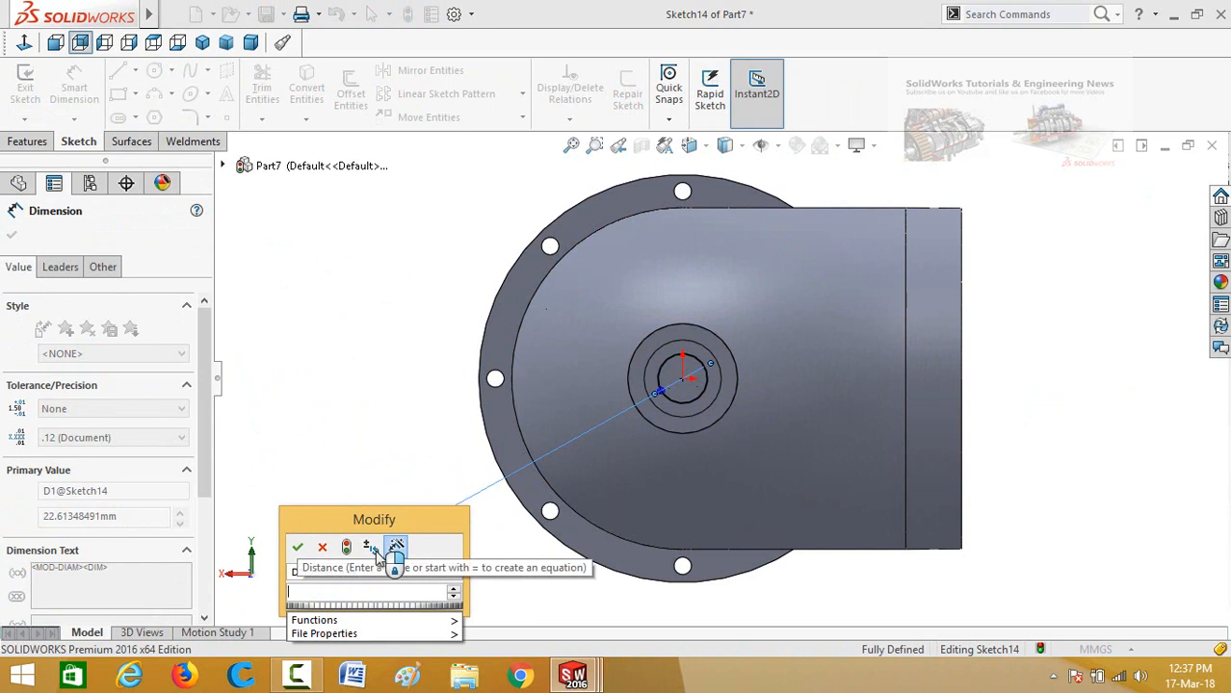
type("17")
key("Return")
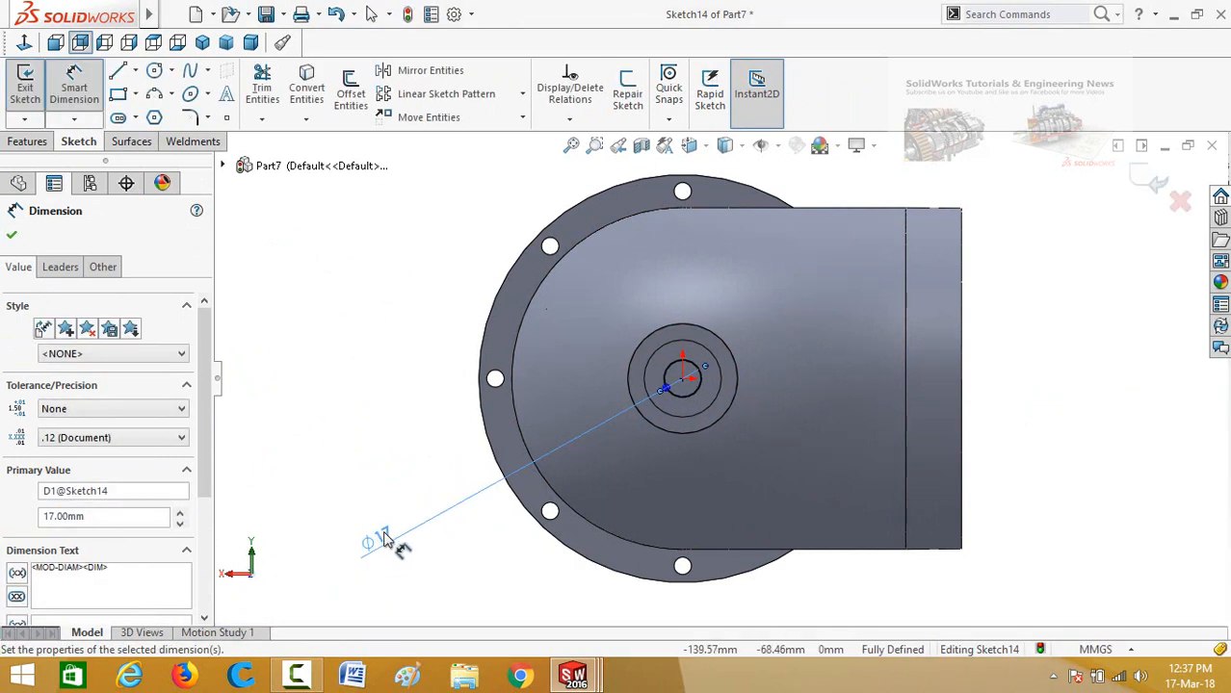
left_click(12, 236)
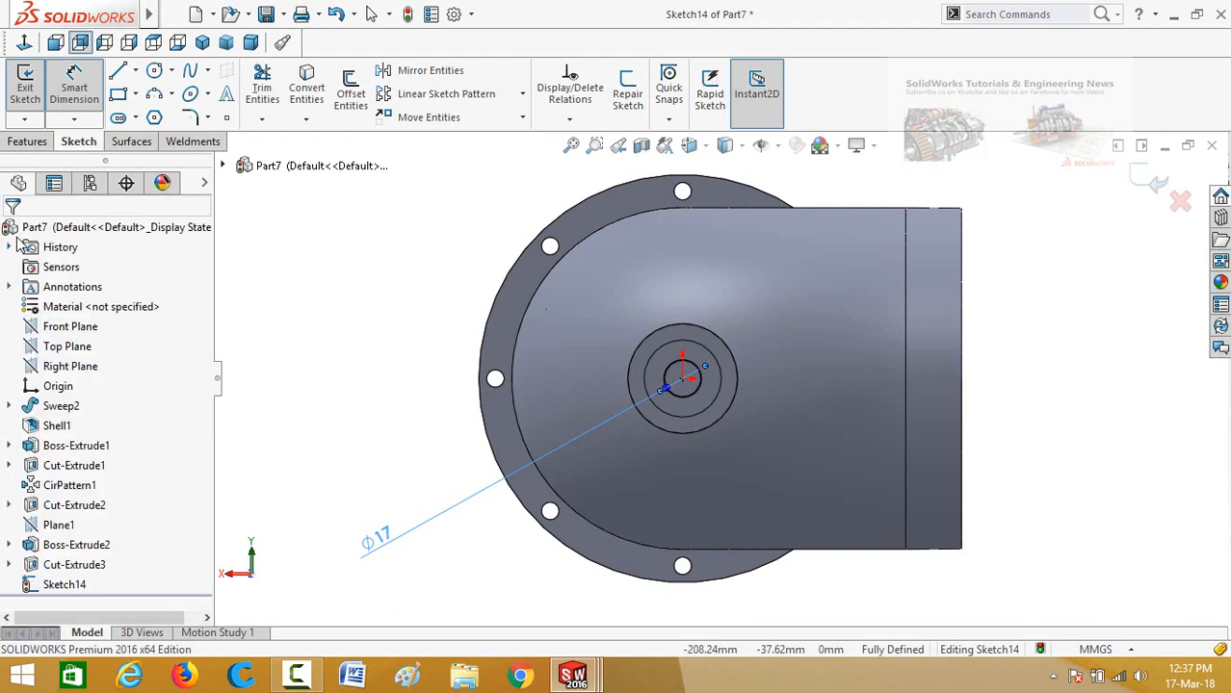
Step: Cut the 17 mm circle on the boss's pocket floor with a blind Extruded Cut 250 mm deep
left_click(27, 141)
left_click(275, 96)
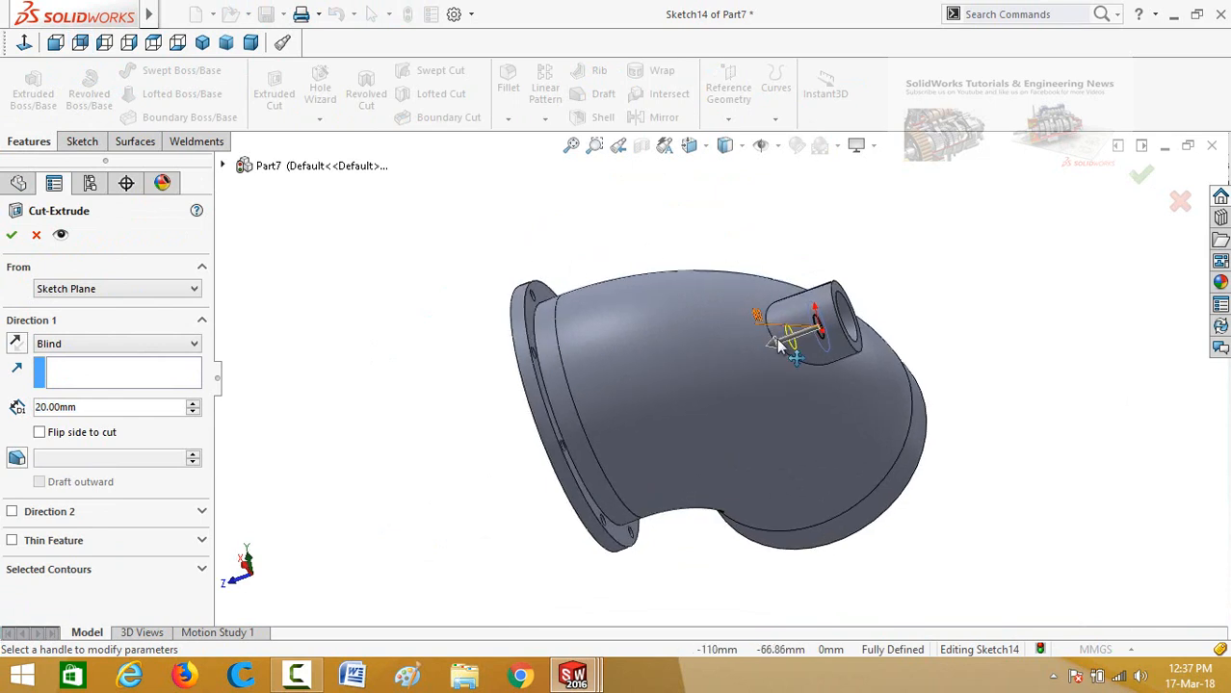
left_click_drag(766, 349, 461, 443)
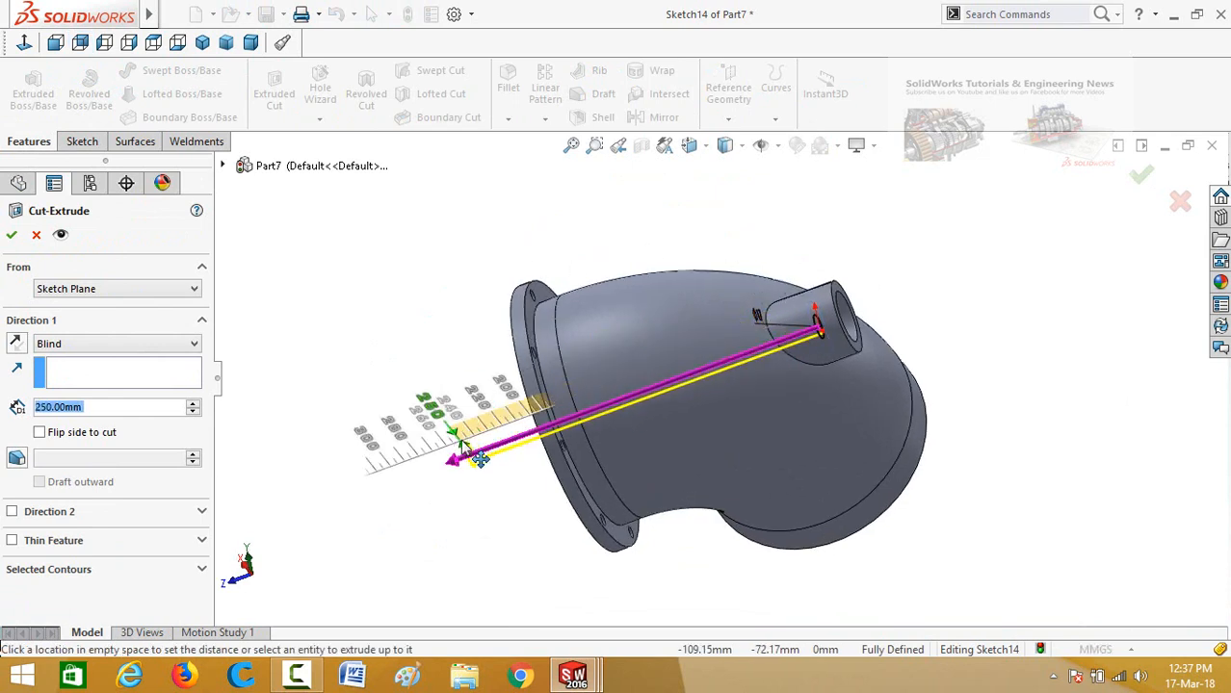
left_click(463, 441)
middle_click_drag(429, 377, 441, 376)
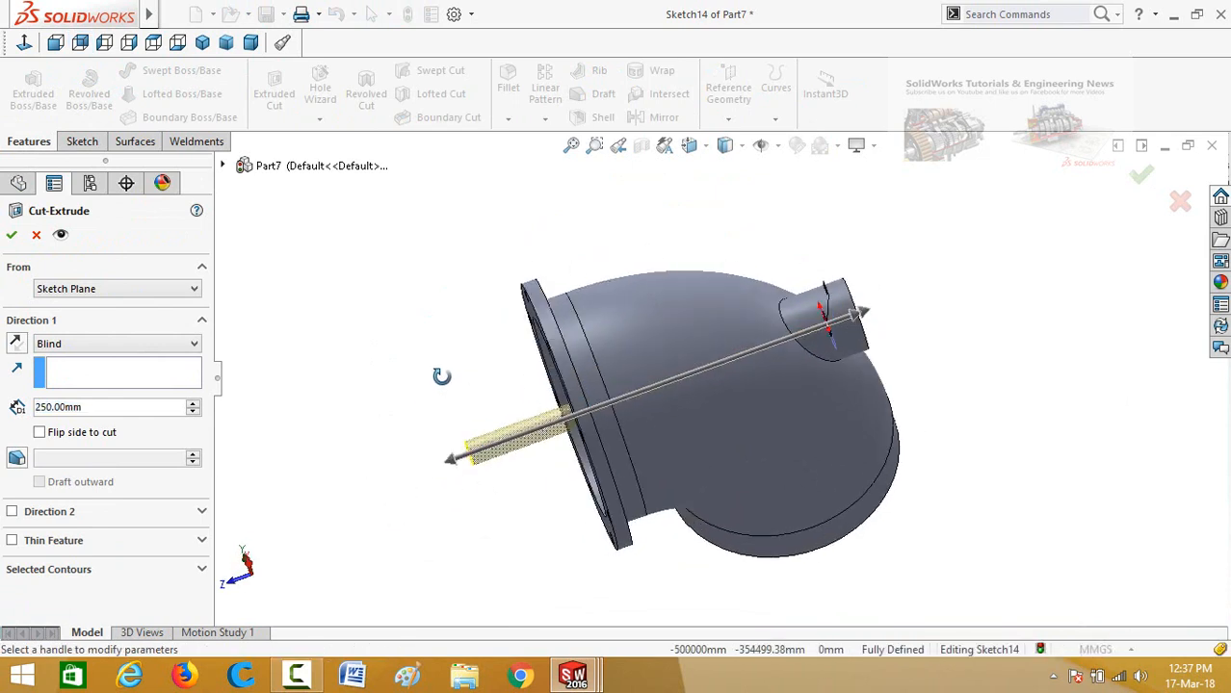
left_click(11, 235)
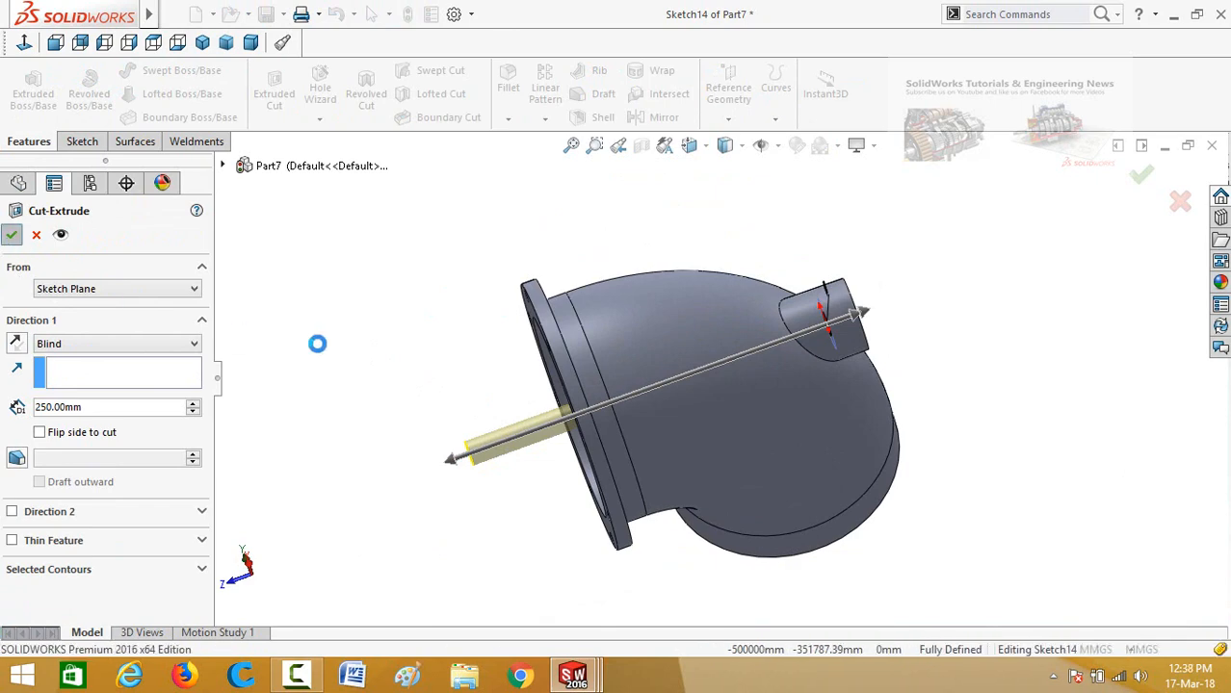
middle_click_drag(418, 423, 504, 483)
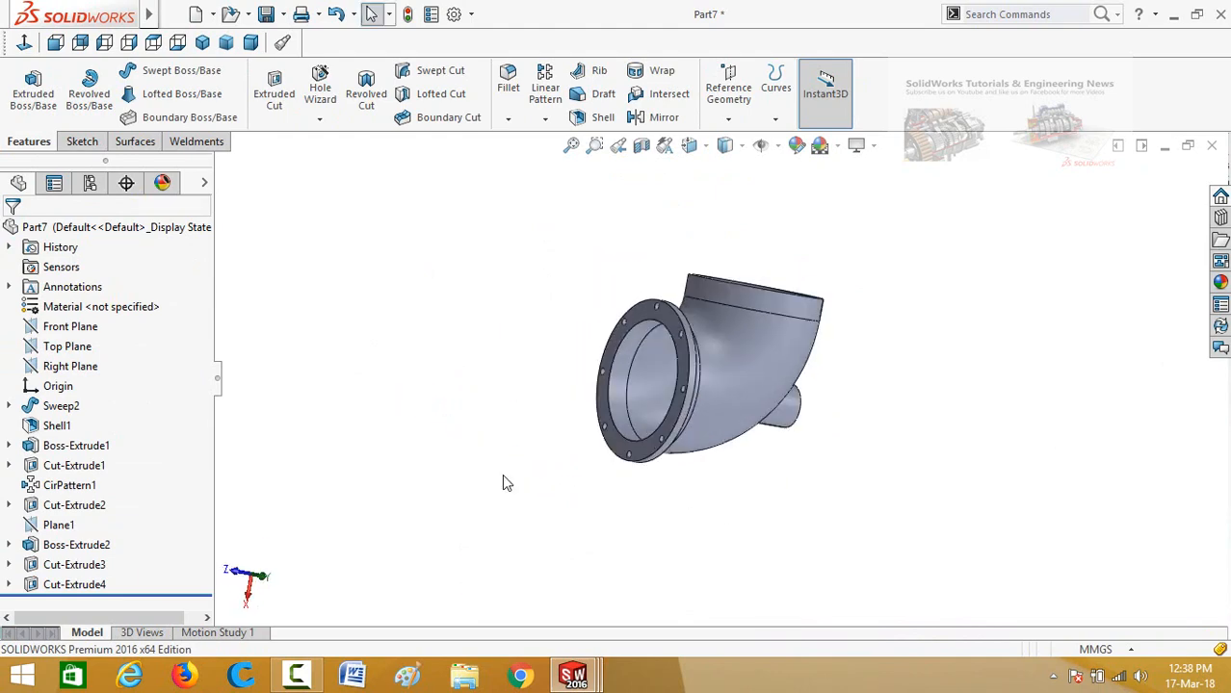
Step: Save the part as Elbow in the Kaplan Turbine for Air University folder
key("ctrl+s")
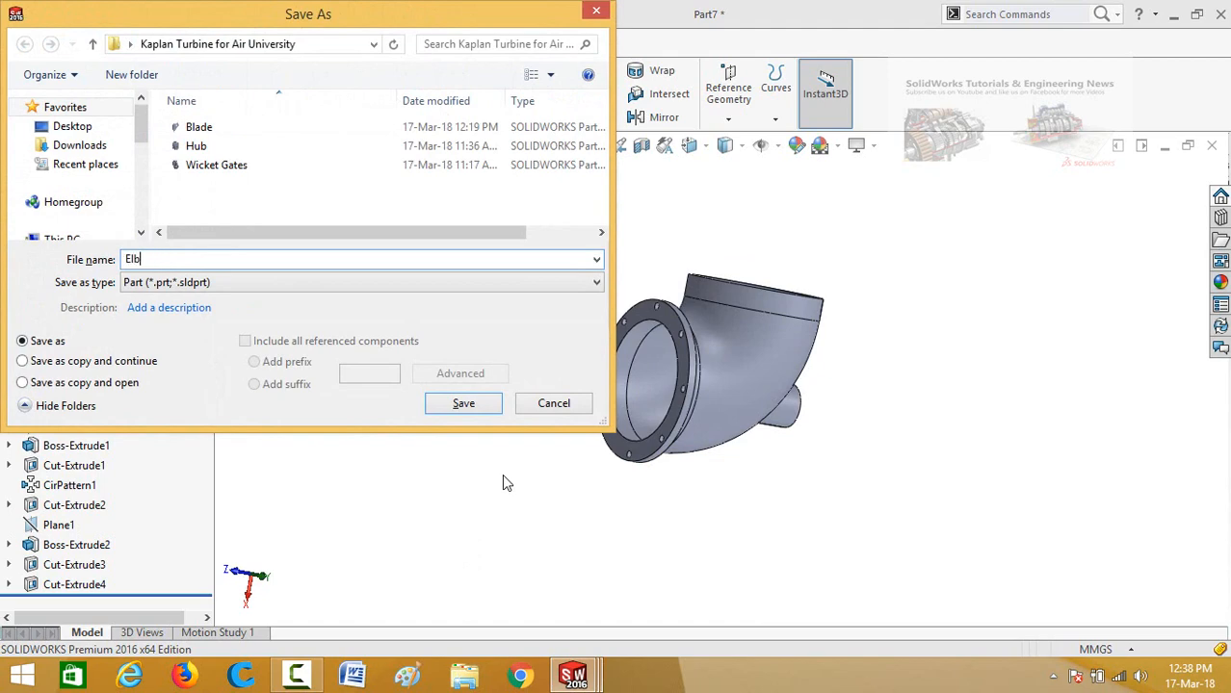
type("Elbow")
key("Return")
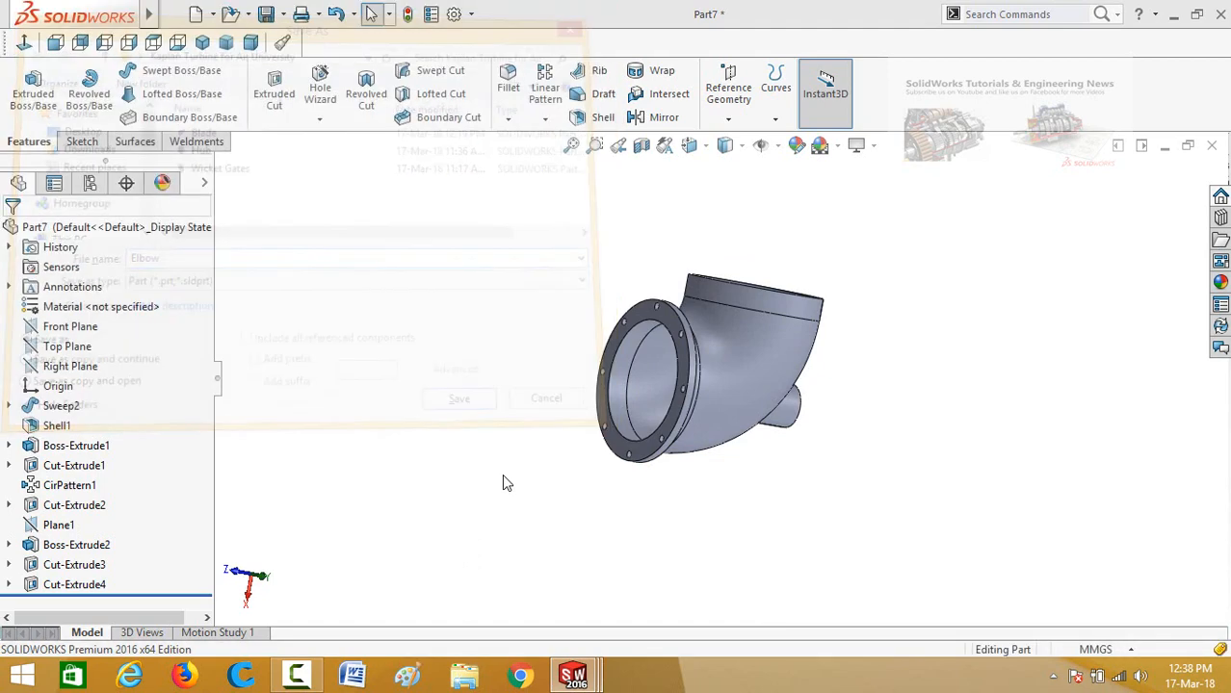
middle_click_drag(502, 474, 608, 342)
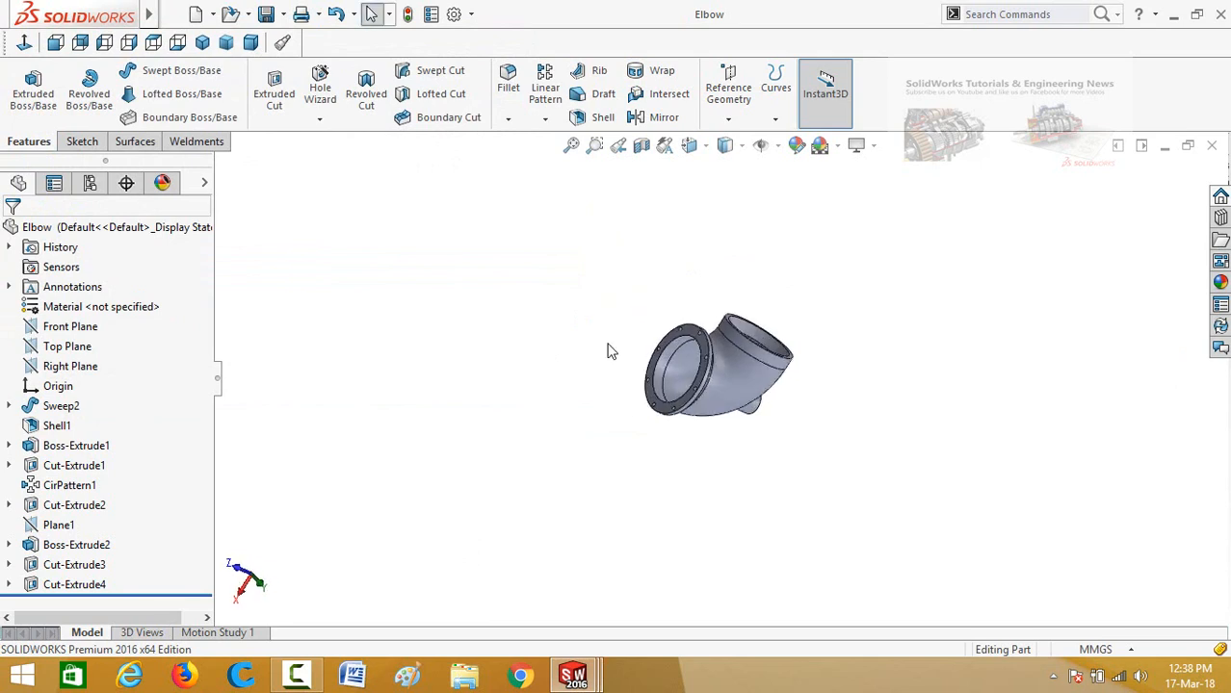
Step: Create a new part and sketch a horizontal centerline about 160 mm long on the Front Plane, running left from the origin
key("ctrl+n")
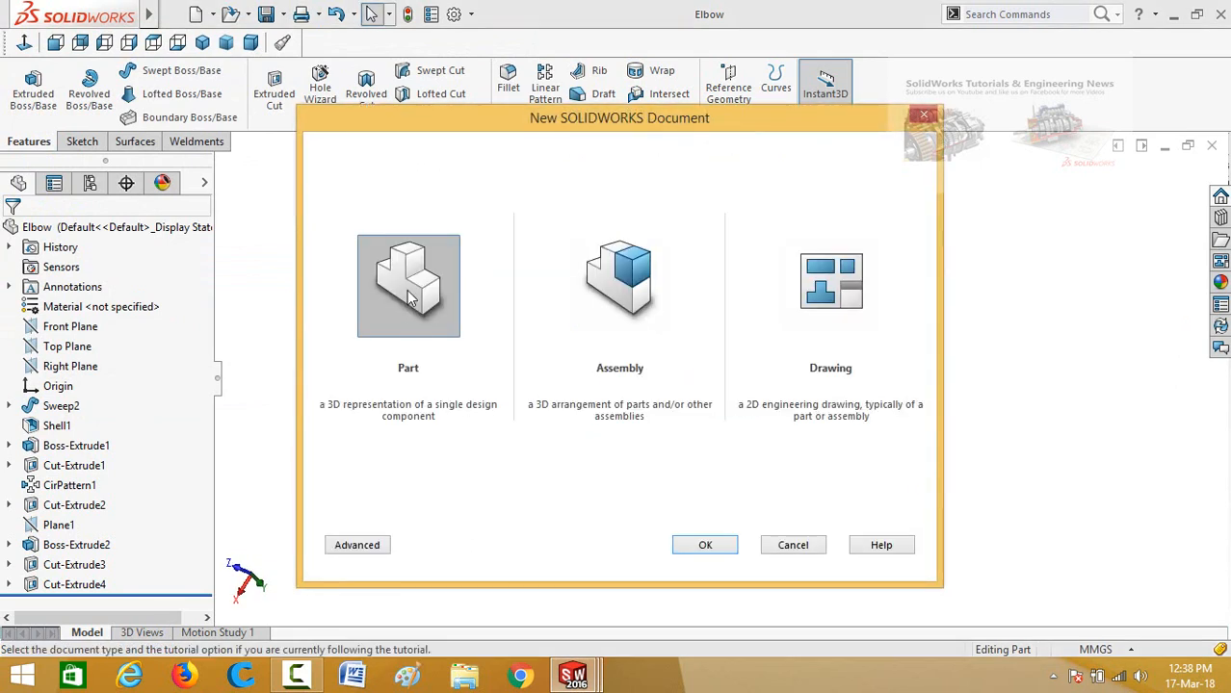
double_click(406, 292)
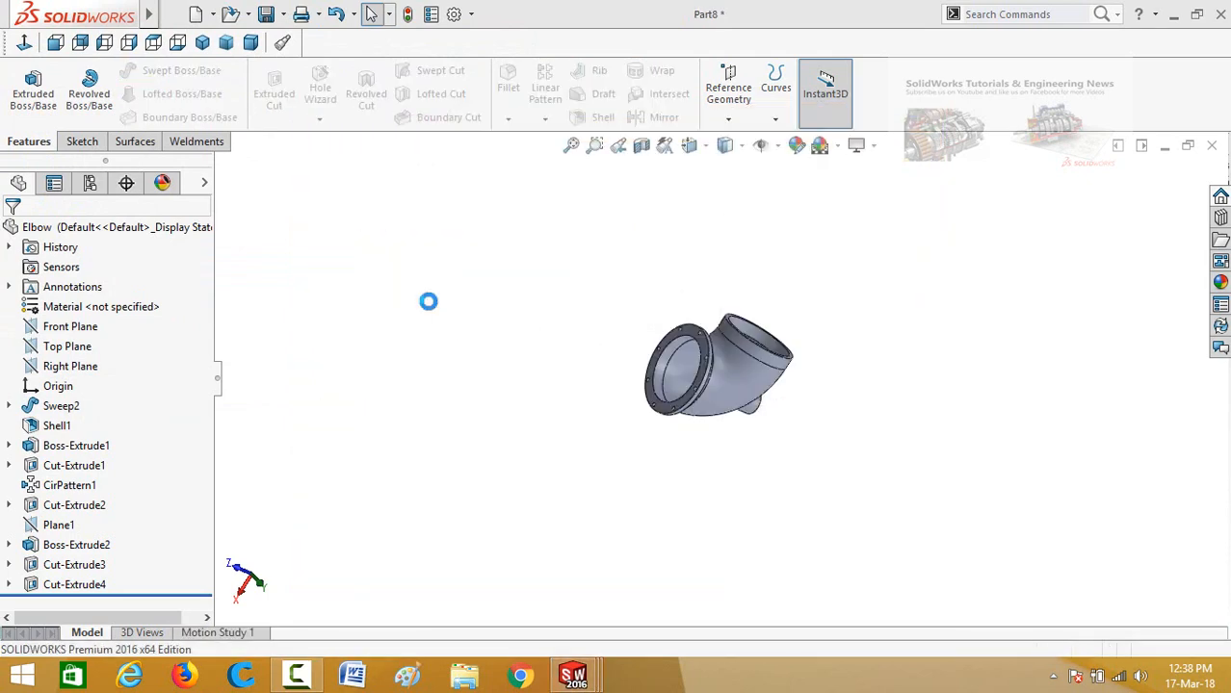
left_click(39, 327)
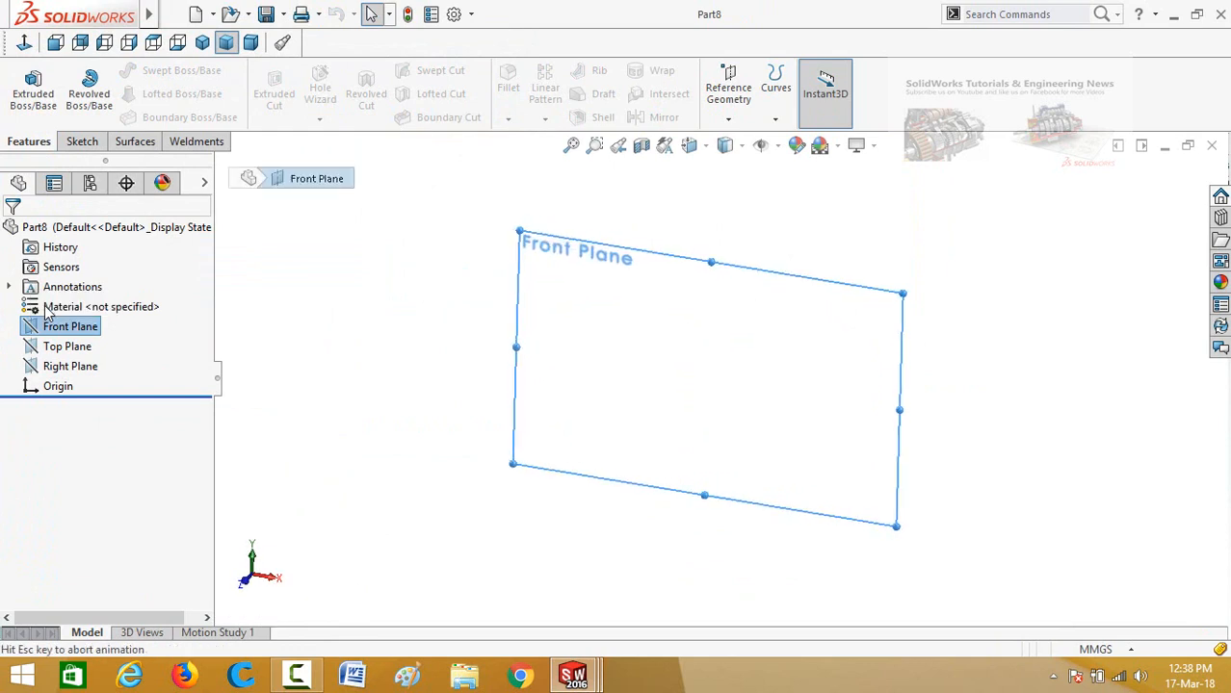
left_click(136, 71)
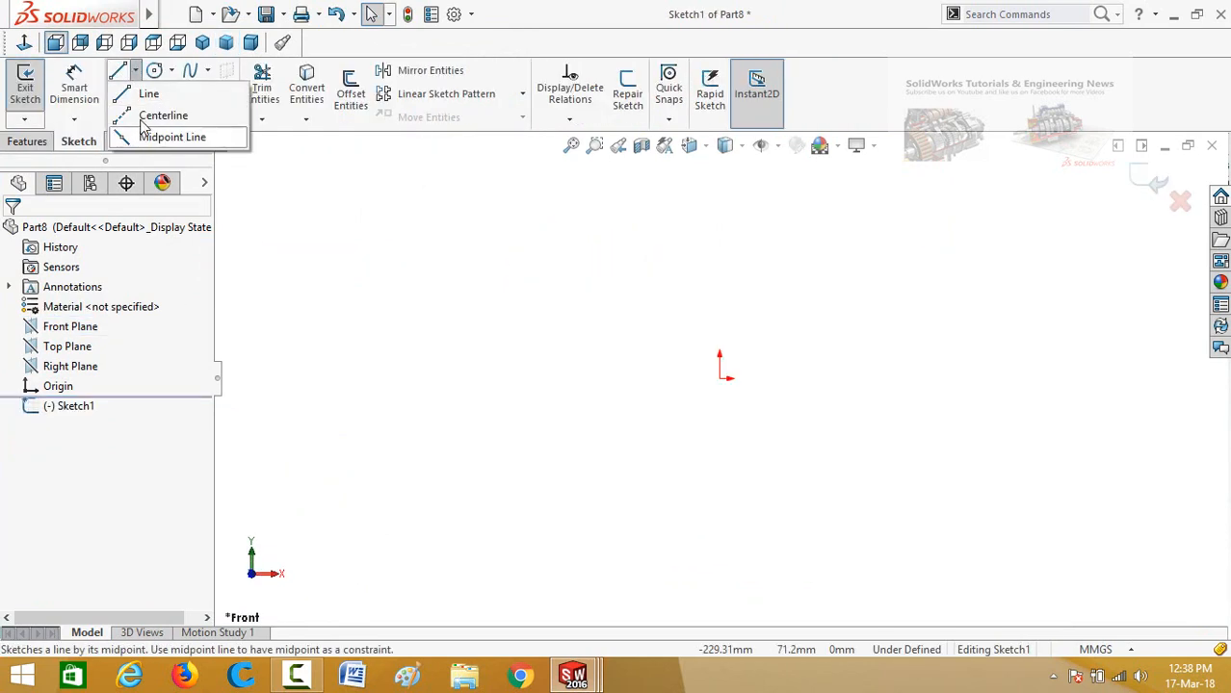
left_click(152, 113)
left_click(719, 378)
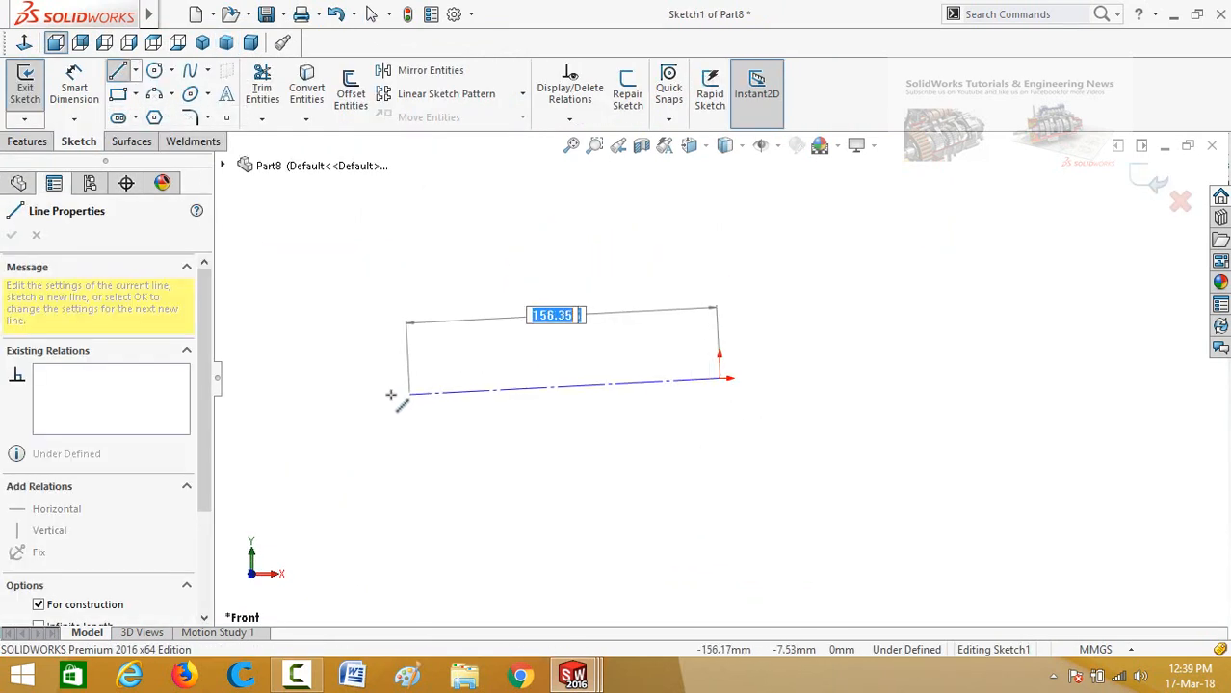
left_click(379, 380)
key("Escape")
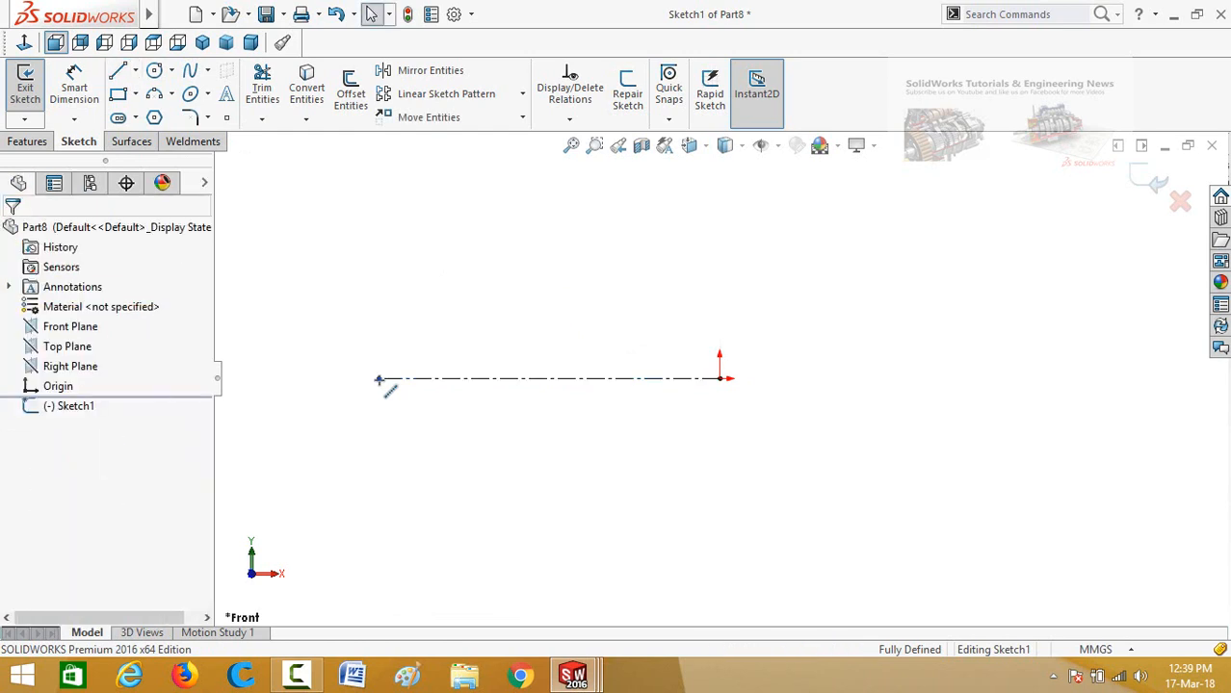
Step: Draw a closed L-shaped profile above the centerline, with a horizontal leg about 148 mm long and an upright flange about 45 mm high near the origin
key("l")
left_click(378, 297)
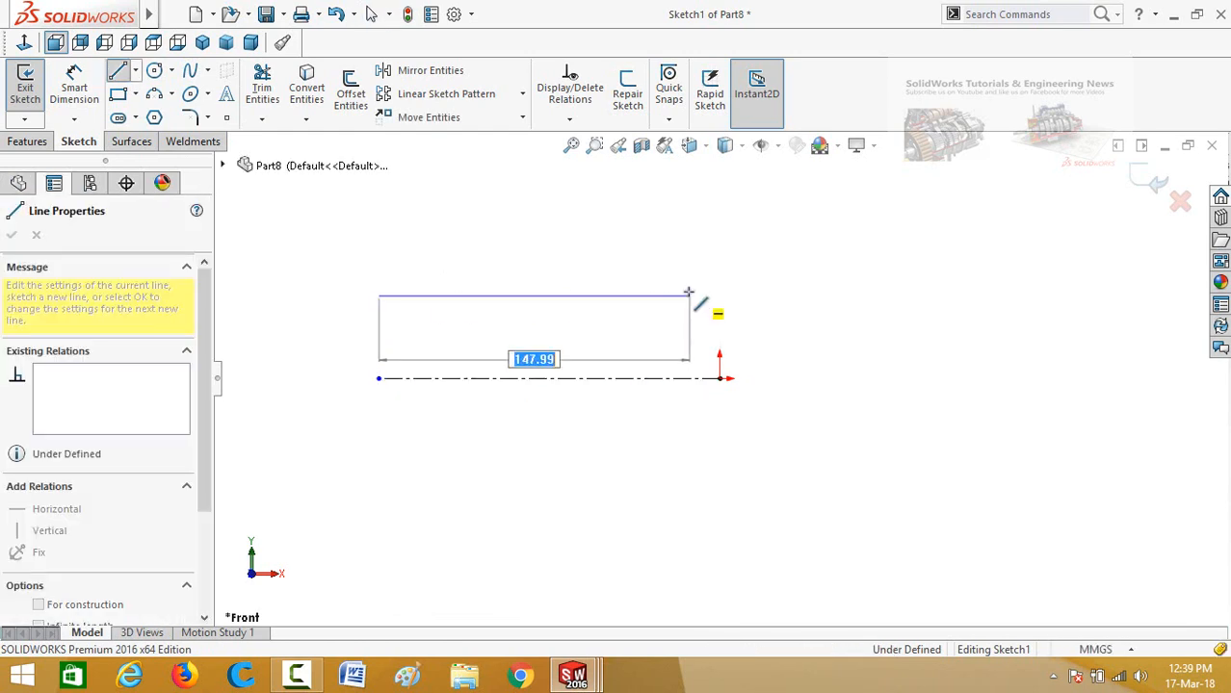
left_click(690, 294)
left_click(683, 202)
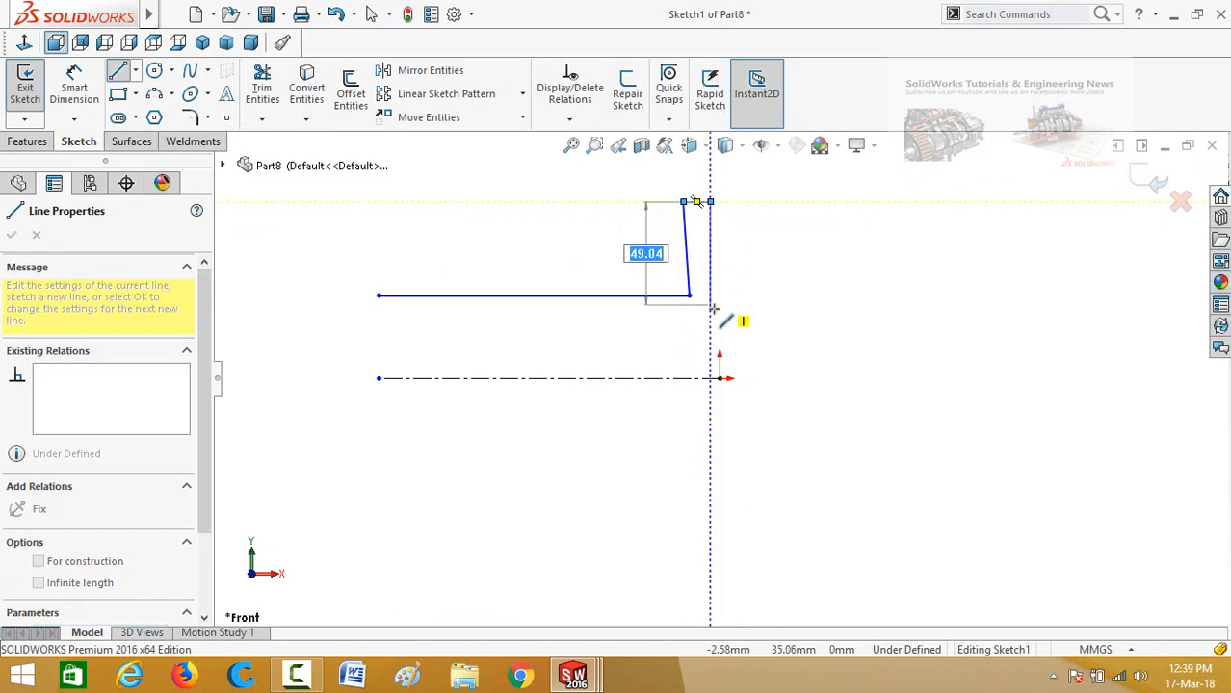
left_click(710, 311)
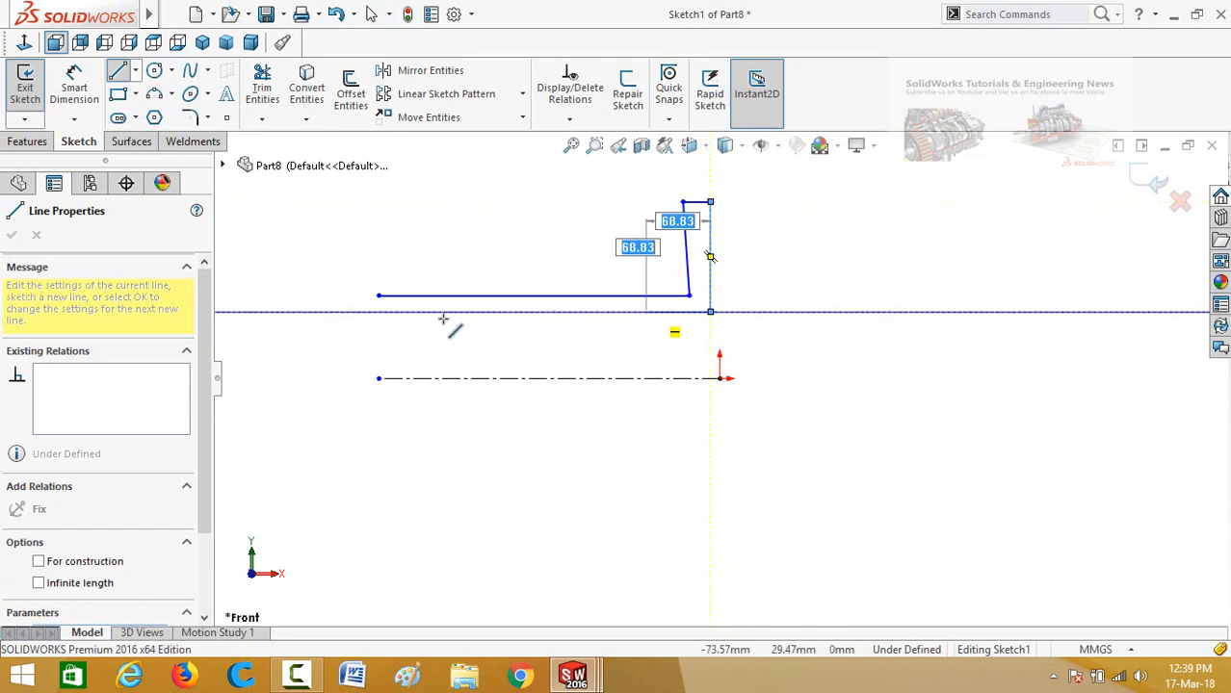
left_click(378, 310)
key("Escape")
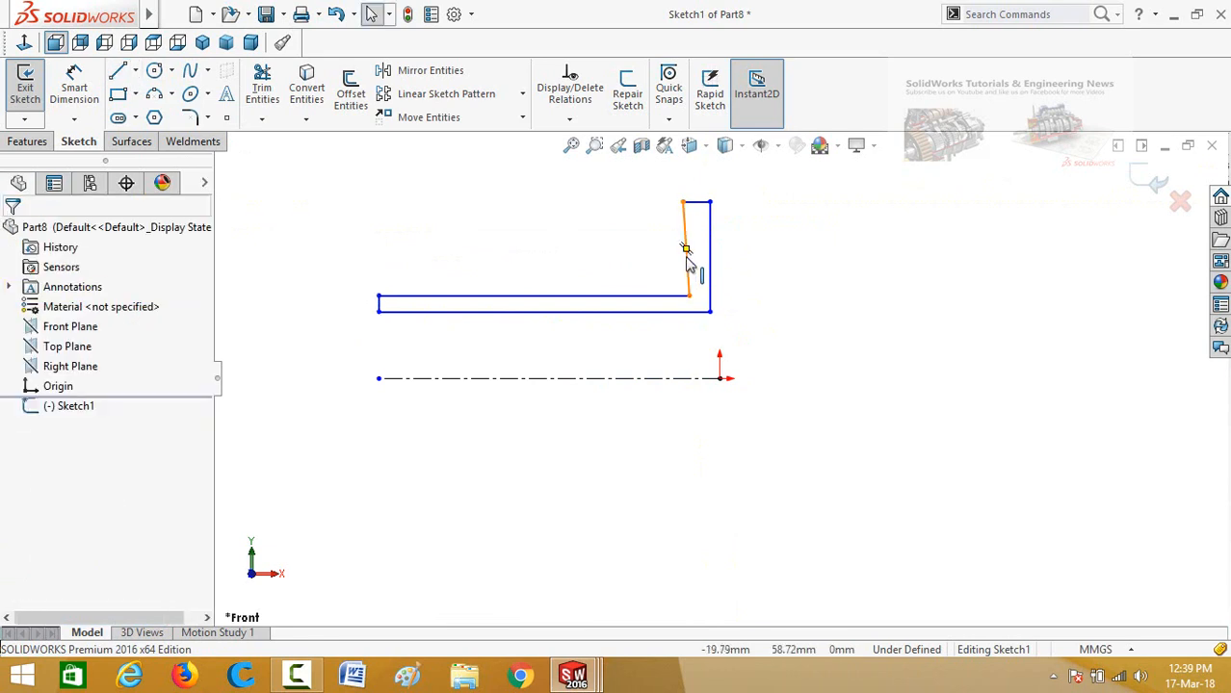
Step: Add a Vertical relation to the slanted inner edge of the profile's upright flange
left_click(688, 262)
left_click(767, 203)
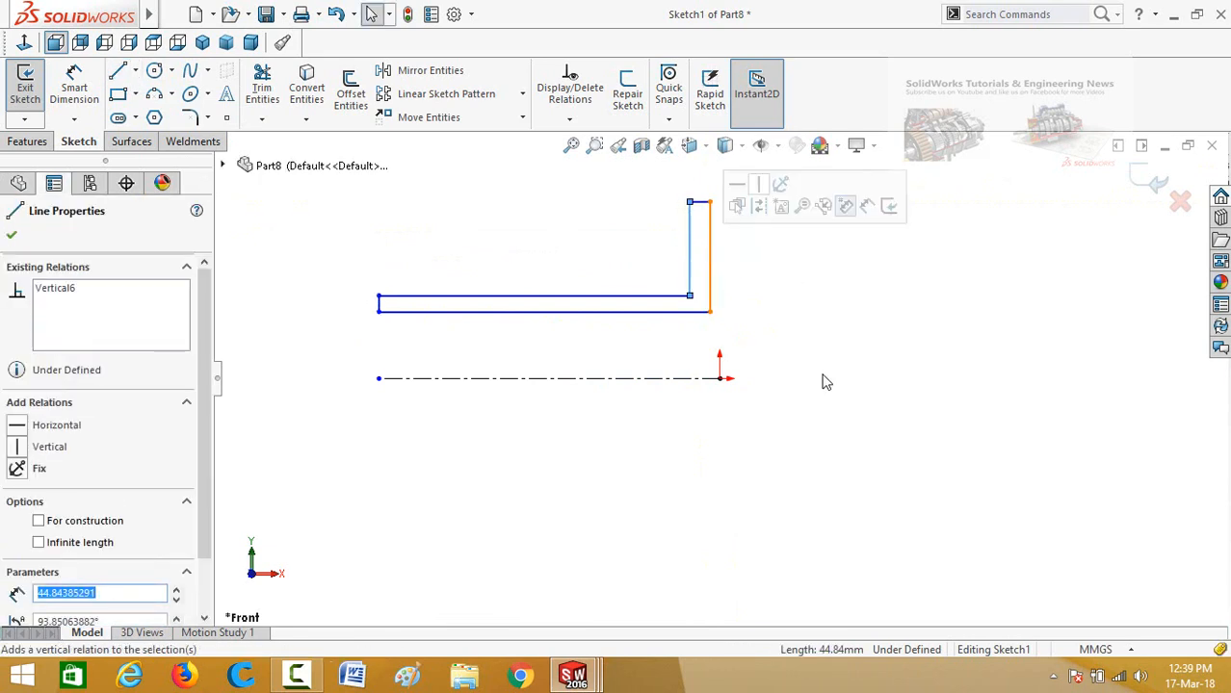
left_click(807, 341)
Step: Dimension the top edge of the upright flange to 10 mm
right_click_drag(803, 333, 771, 234)
scroll(734, 256, "up", 2)
scroll(734, 258, "down", 1)
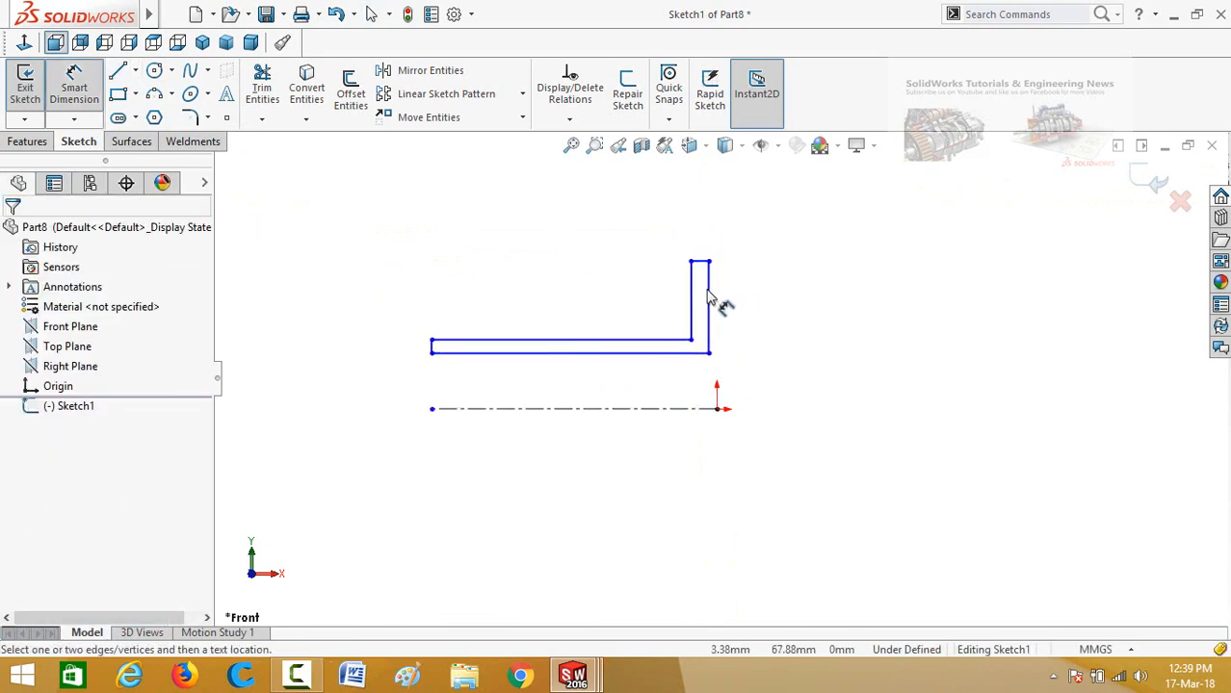
left_click(703, 263)
left_click(793, 231)
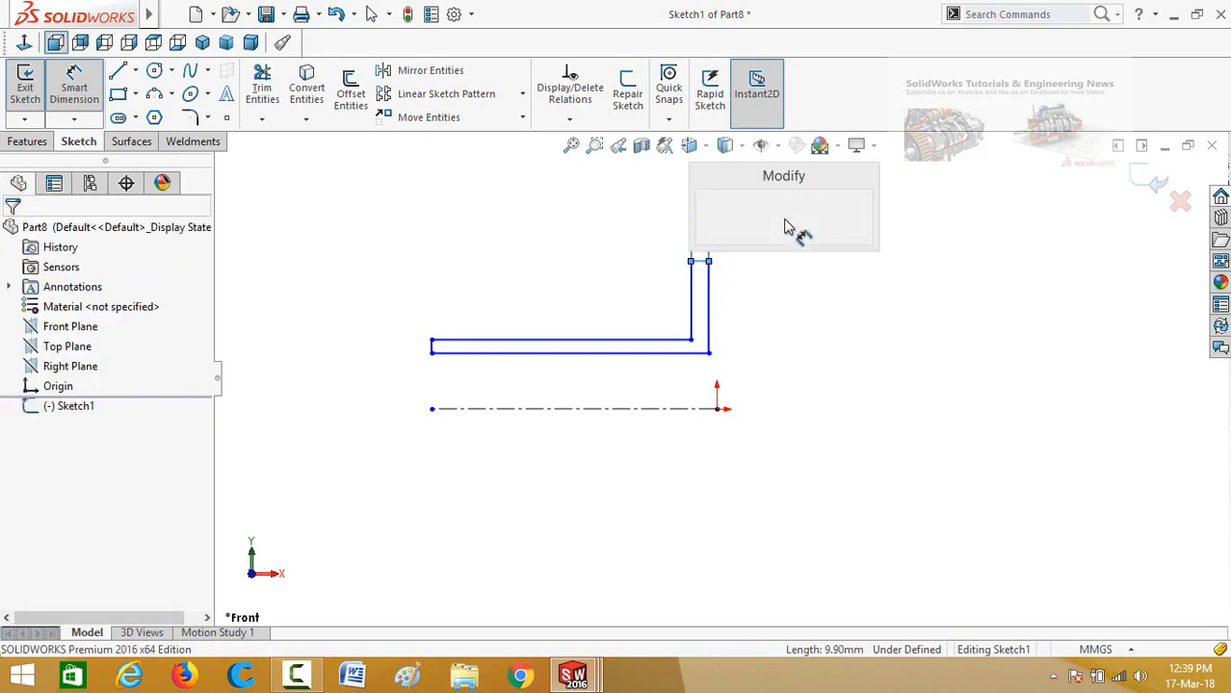
type("10")
key("Return")
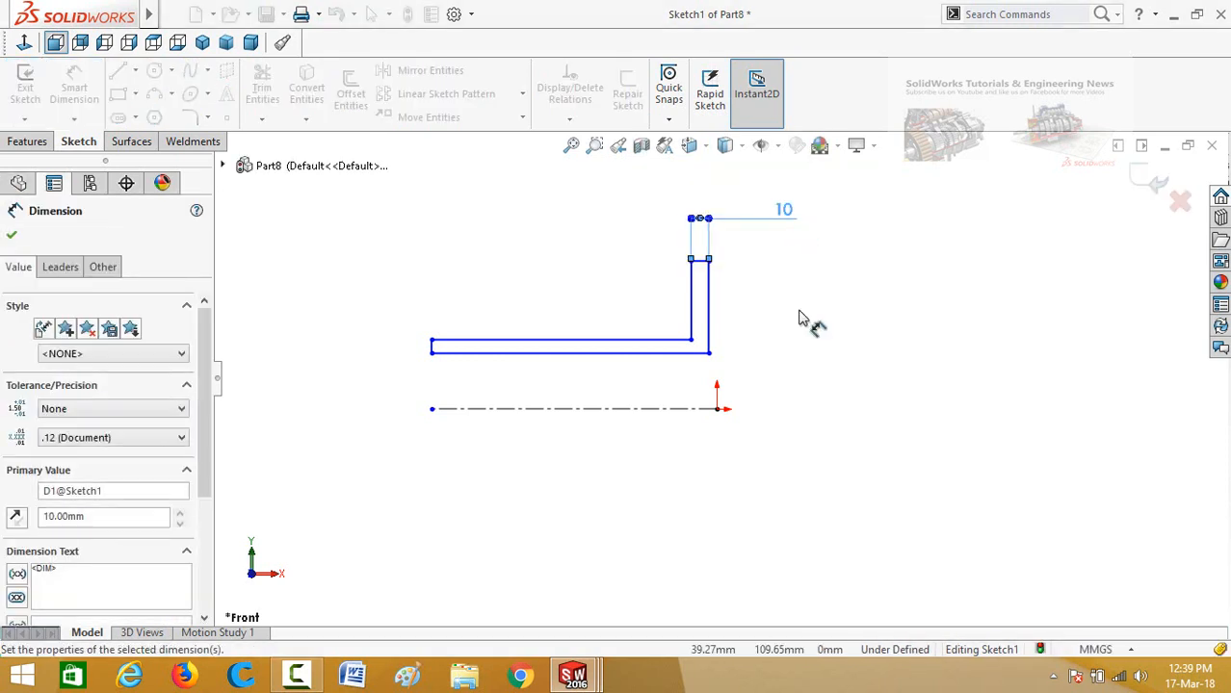
Step: Dimension the short vertical edge at the free end of the horizontal leg to 10 mm
scroll(746, 424, "up", 1)
scroll(746, 424, "down", 2)
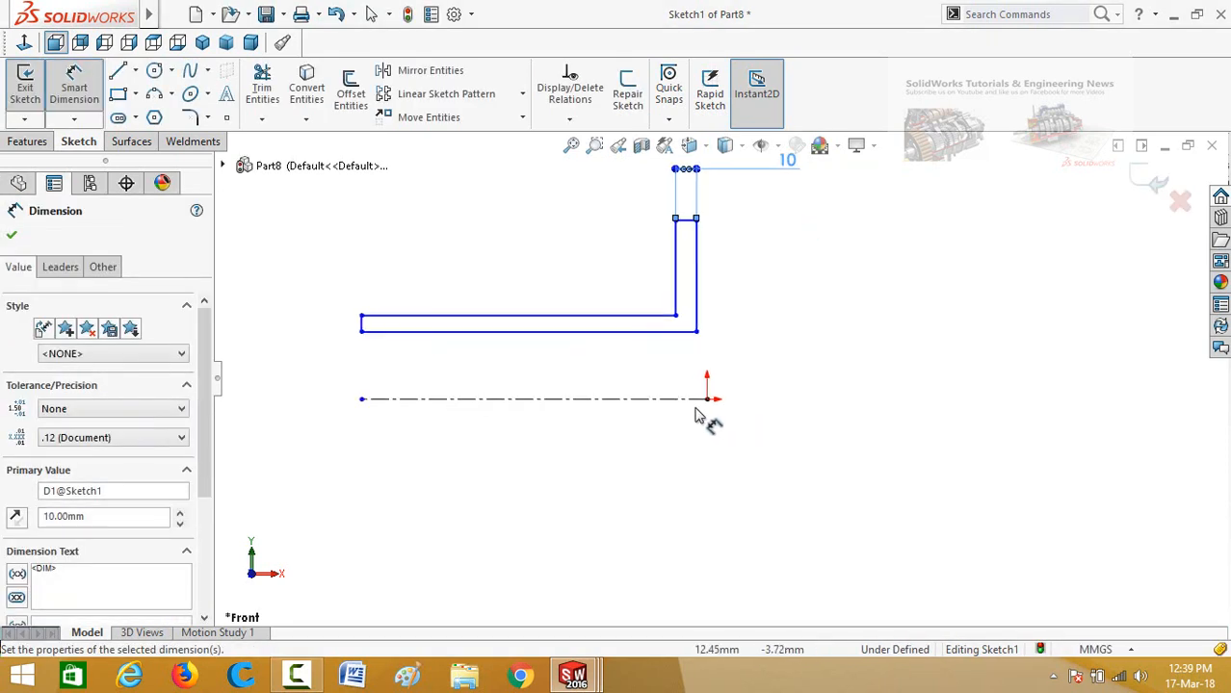
scroll(377, 342, "down", 1)
left_click(376, 327)
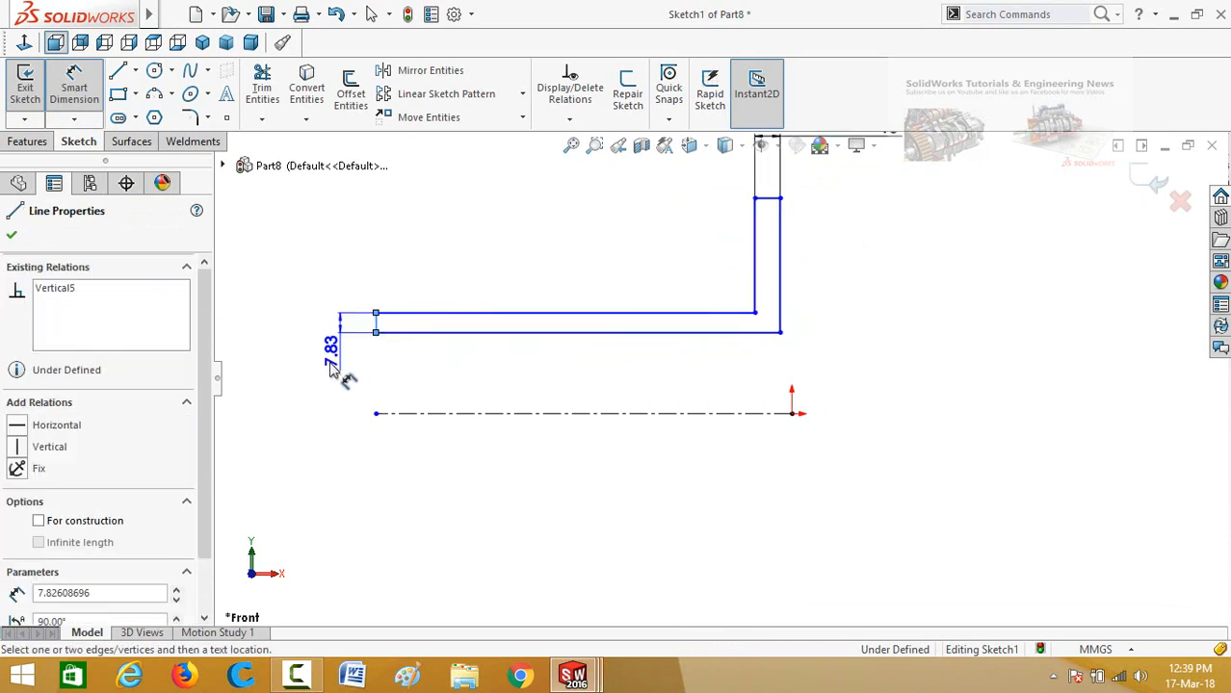
left_click(325, 376)
type("10")
key("Return")
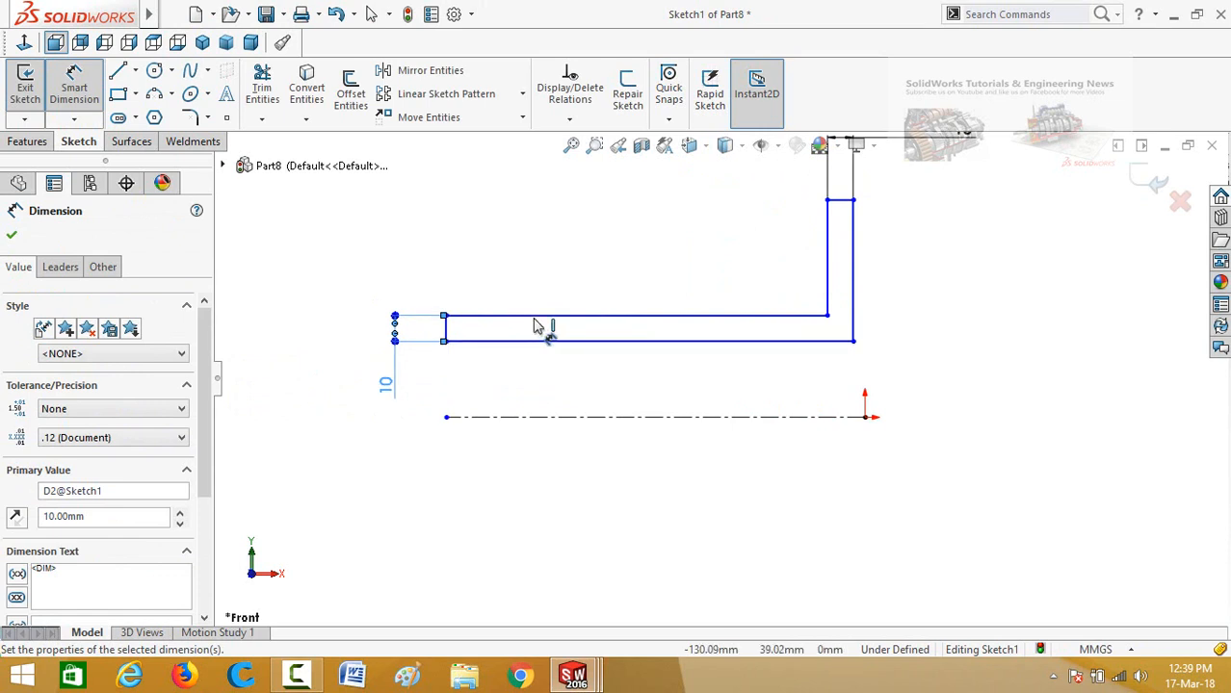
Step: Dimension the upper edge of the horizontal leg to 80 mm
left_click(538, 324)
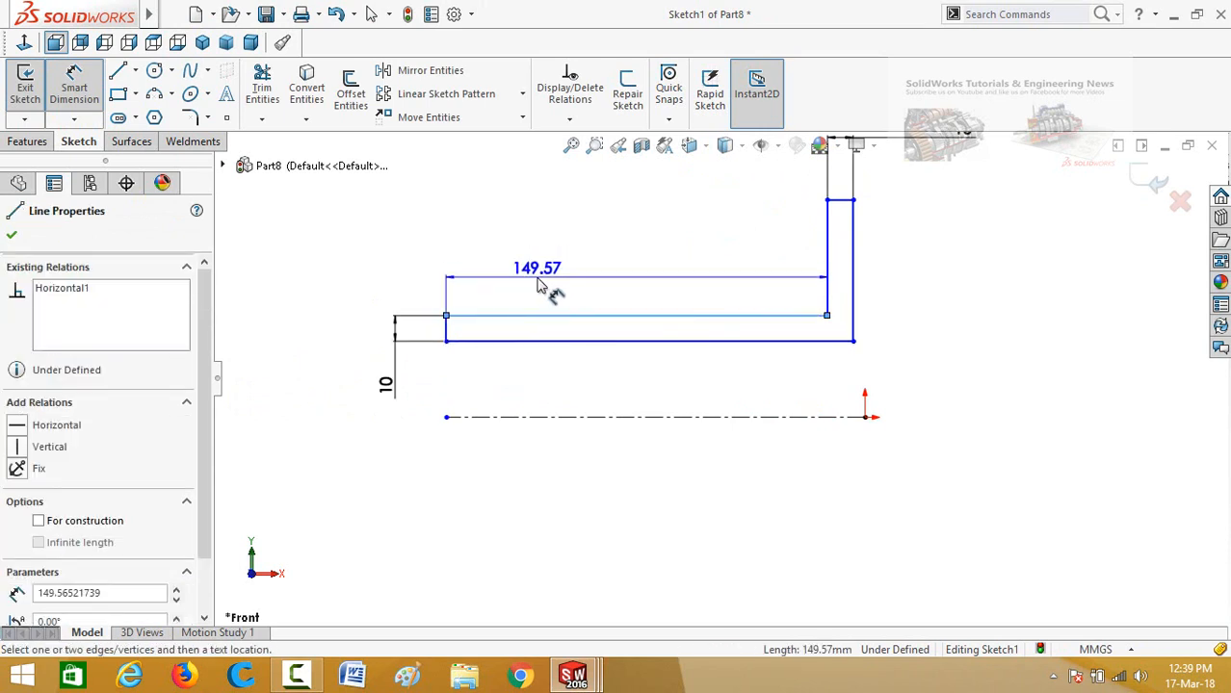
left_click(539, 286)
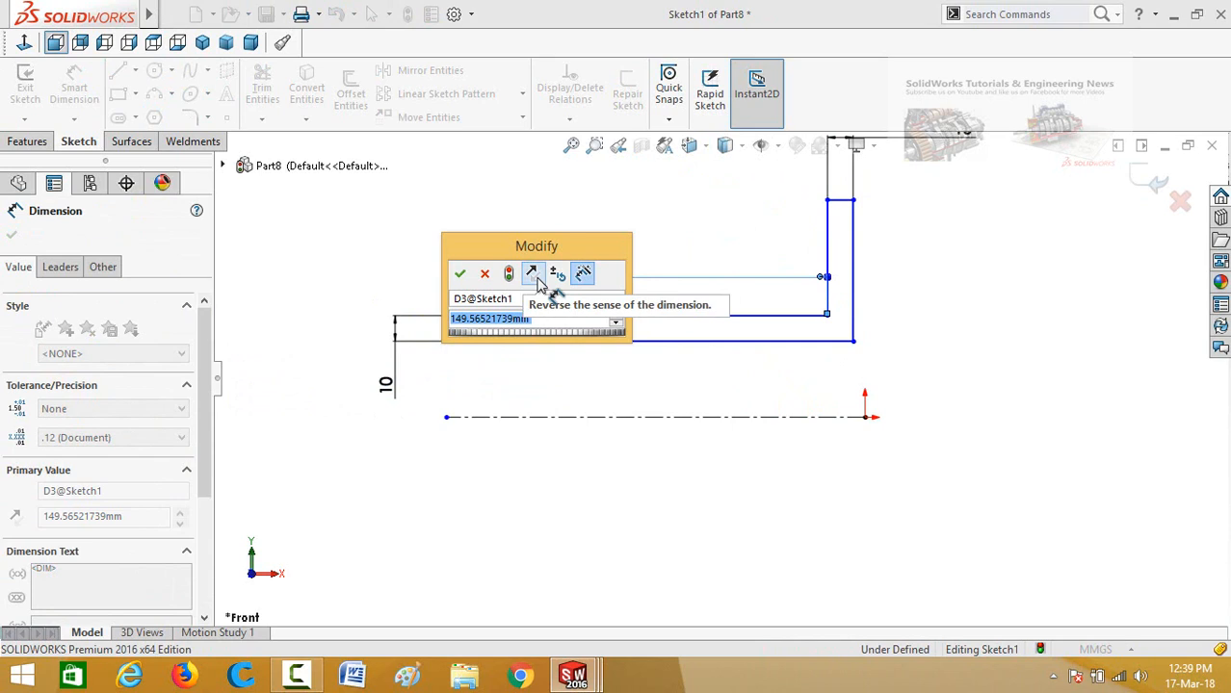
type("80")
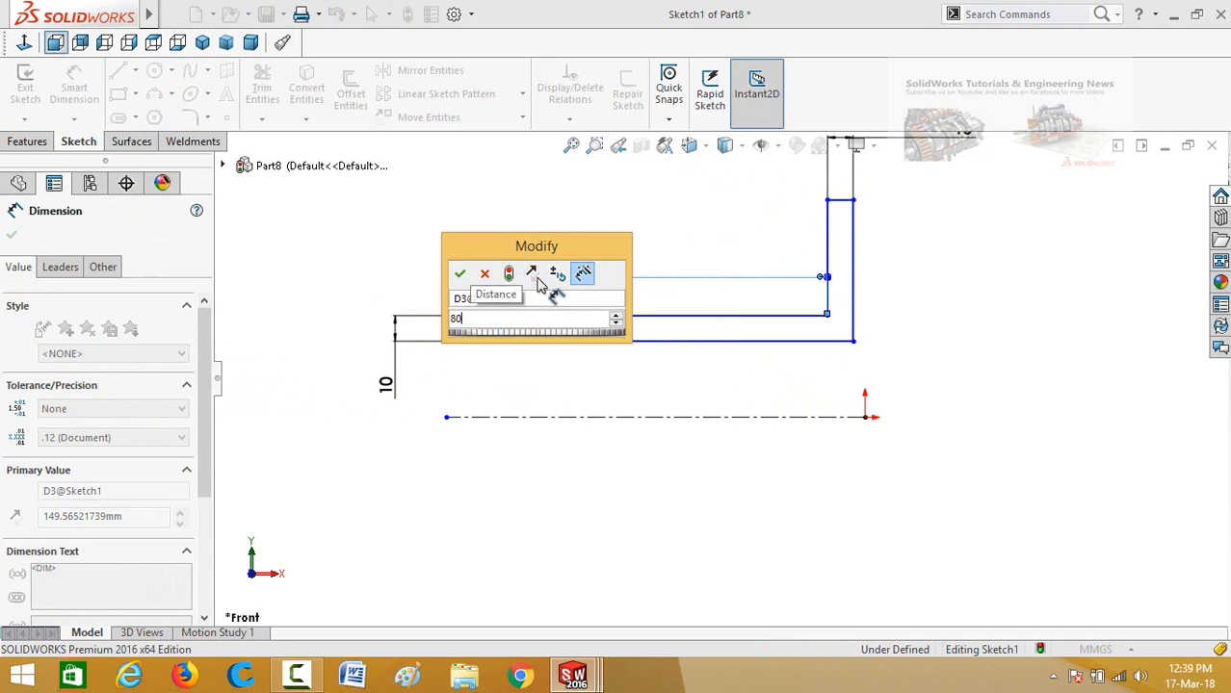
key("Return")
scroll(939, 381, "up", 3)
left_click(925, 456)
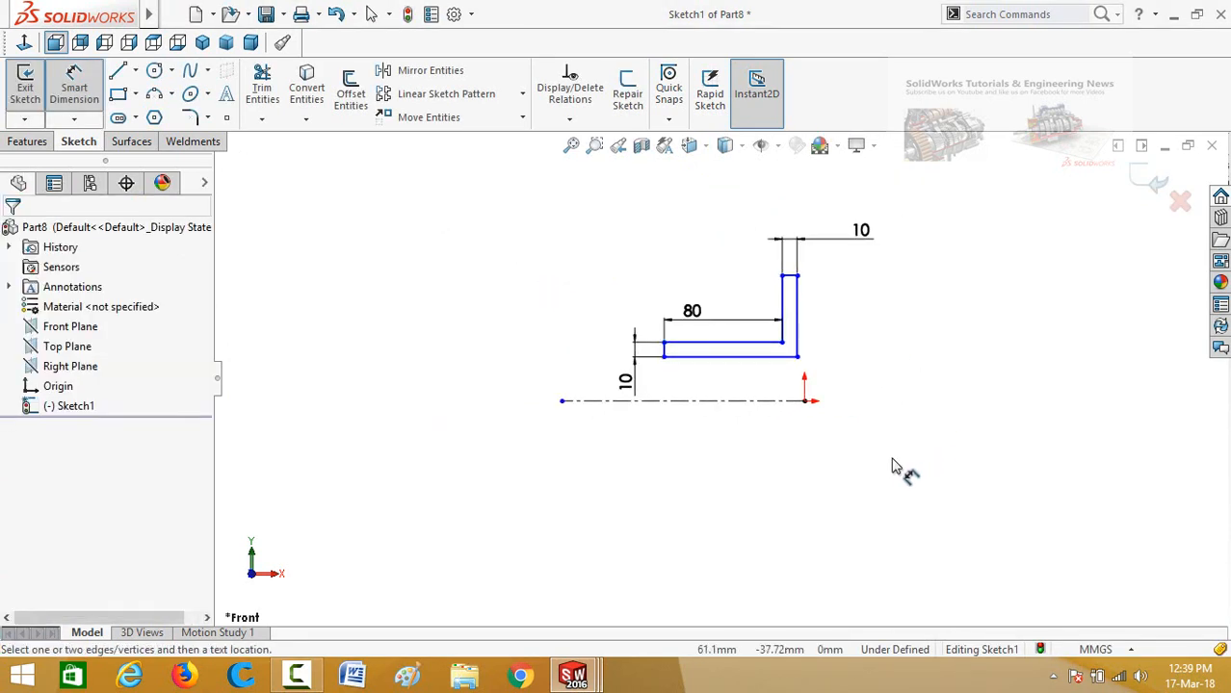
Step: Dimension the lower edge of the horizontal leg as a diameter about the centerline, set to 5.5 in
scroll(888, 459, "down", 2)
left_click(687, 306)
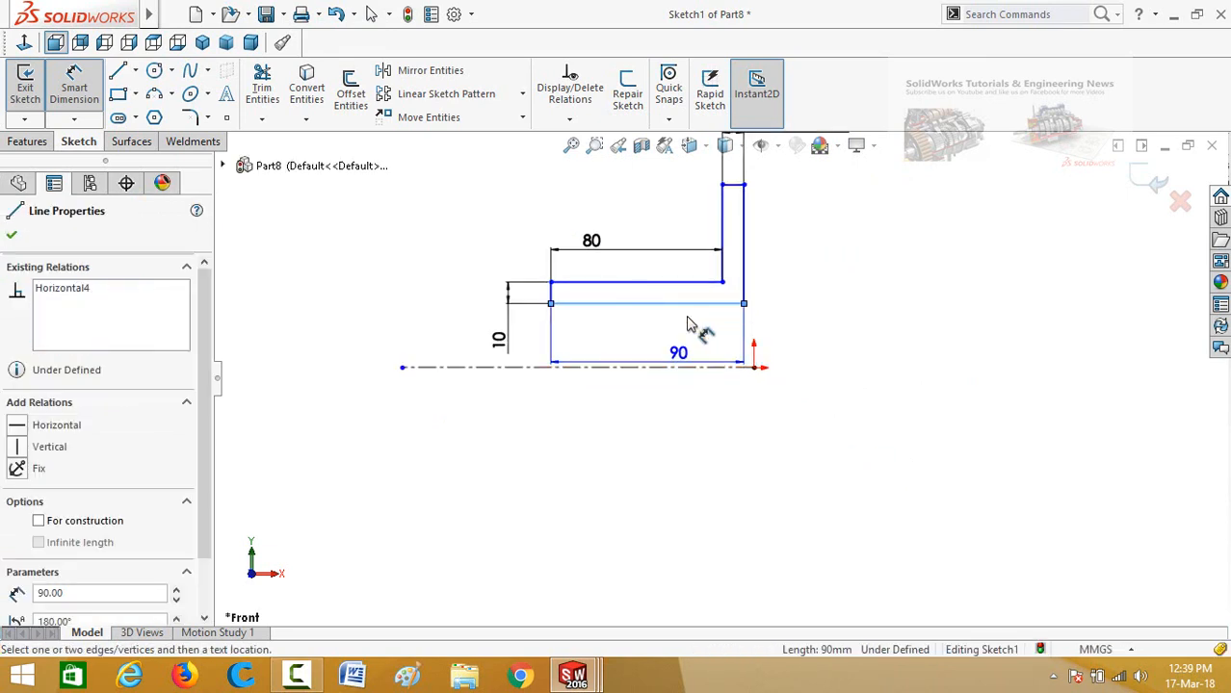
left_click(691, 366)
left_click(731, 510)
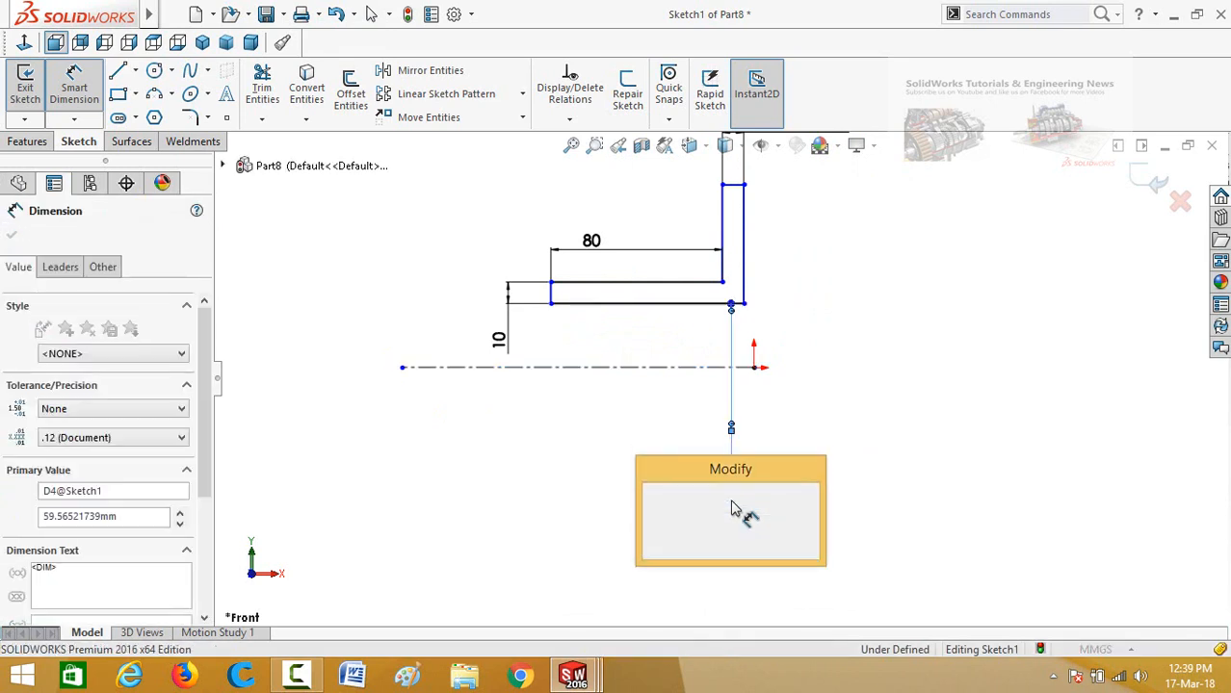
type("5.5in")
key("Return")
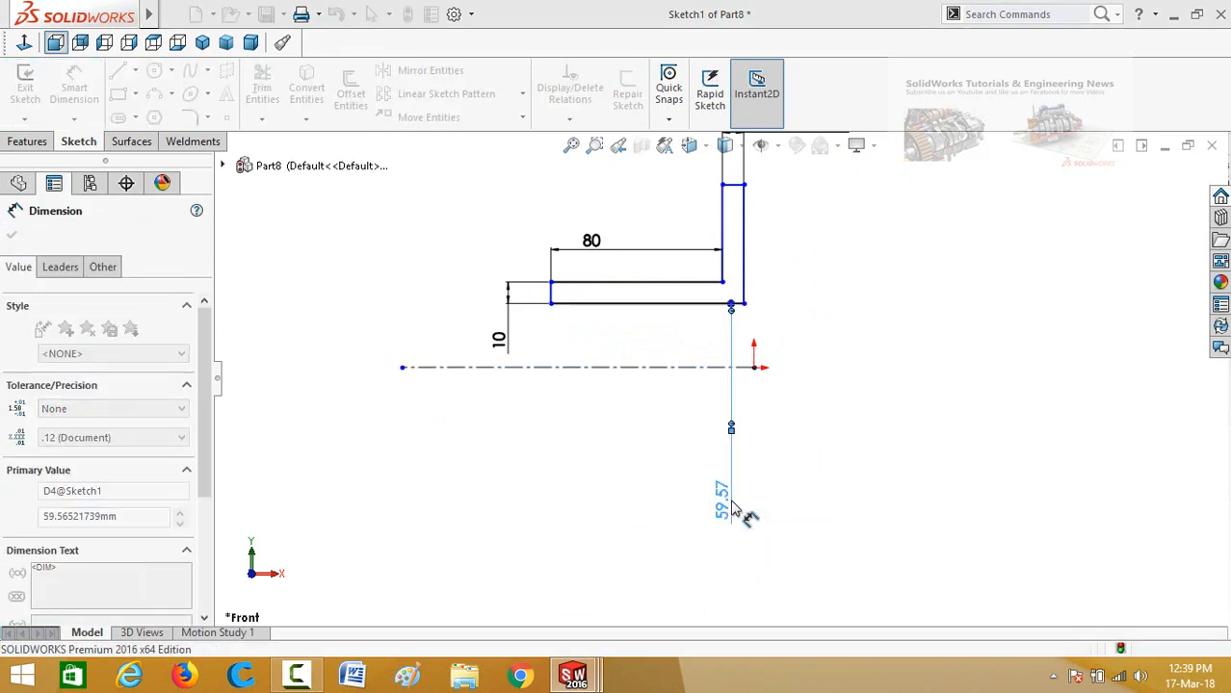
scroll(852, 407, "up", 3)
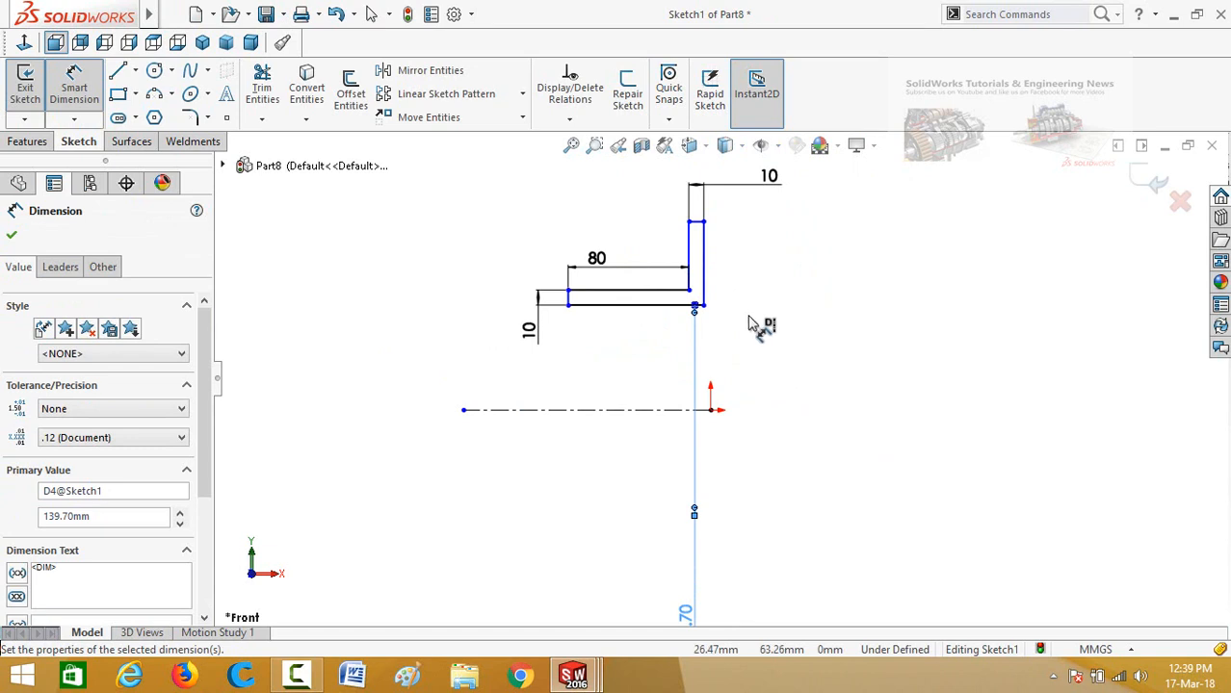
Step: Dimension the inner vertical edge of the upright flange to 15 mm
left_click(688, 280)
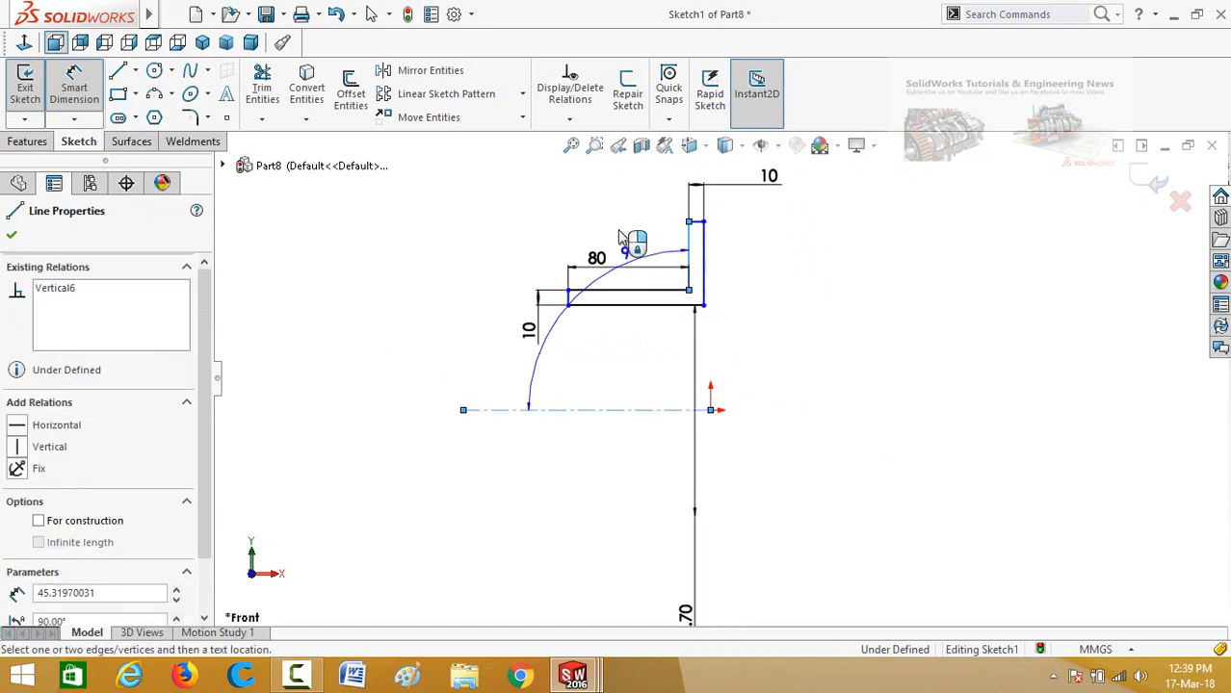
left_click(687, 260)
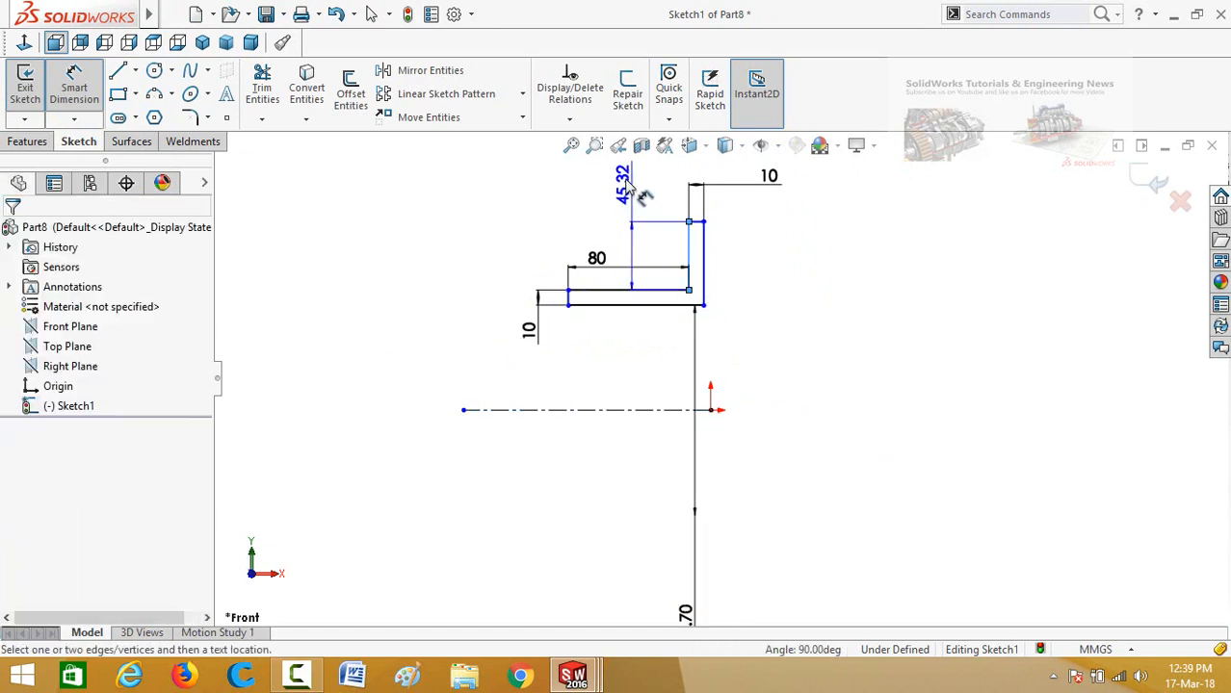
left_click(628, 203)
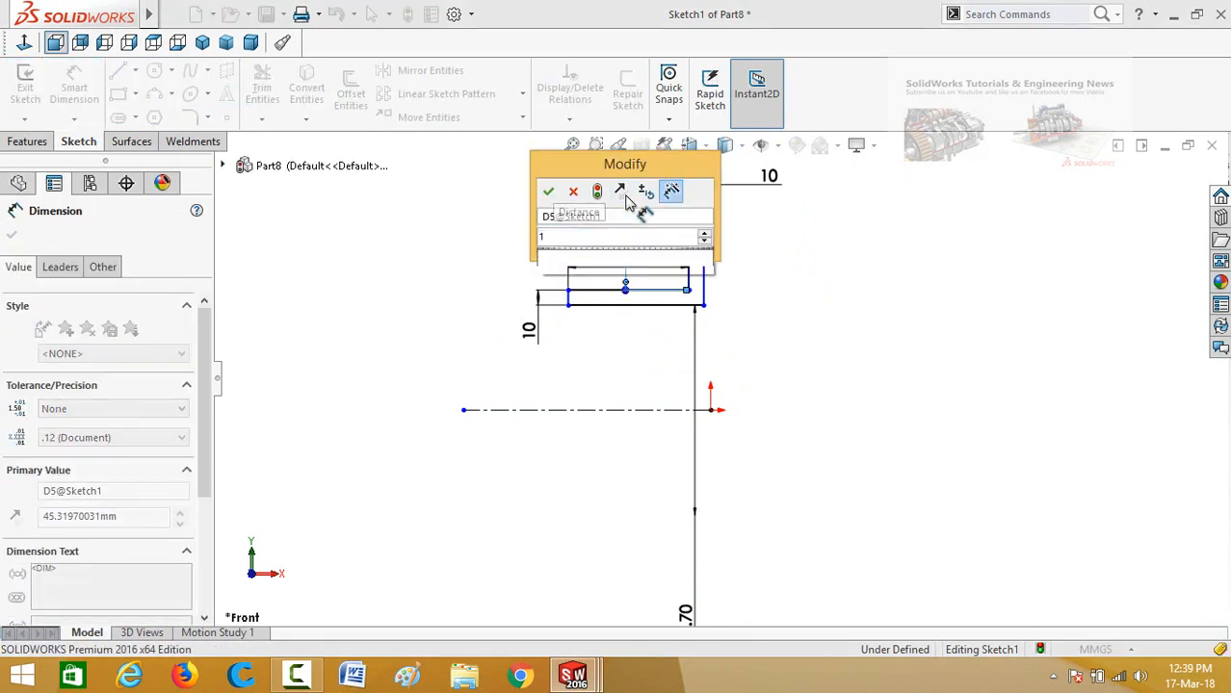
key("Return")
left_click(793, 327)
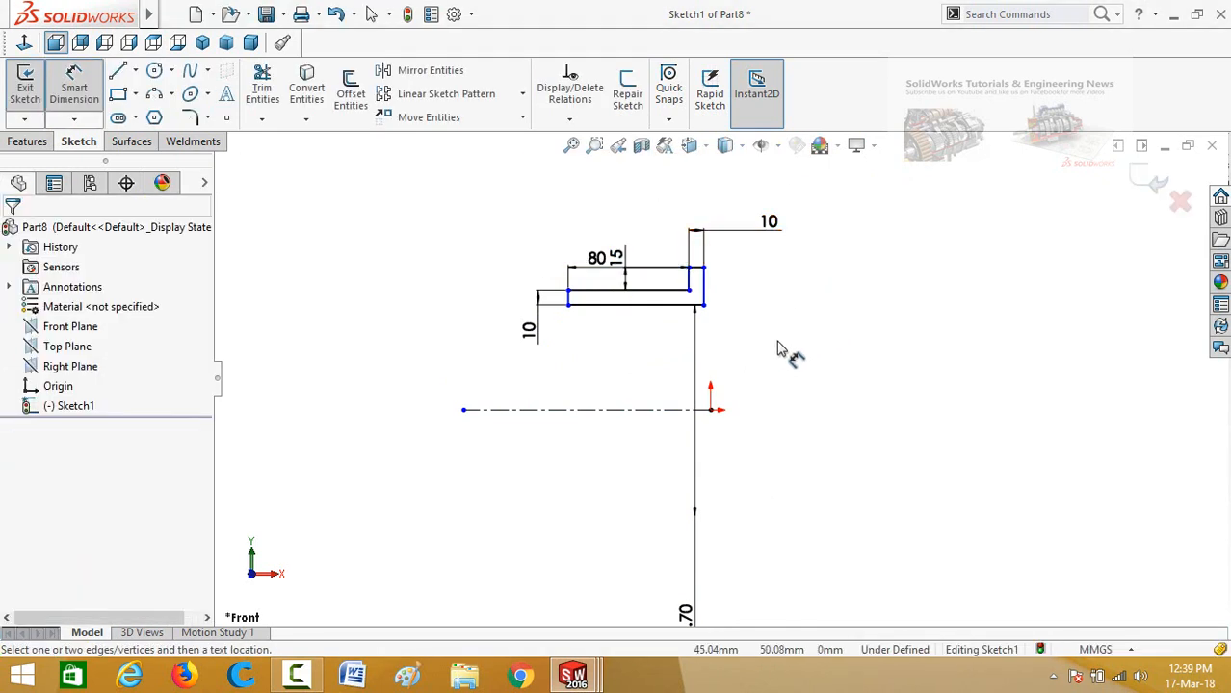
scroll(758, 345, "down", 1)
scroll(754, 351, "down", 1)
scroll(748, 336, "up", 2)
scroll(741, 343, "down", 1)
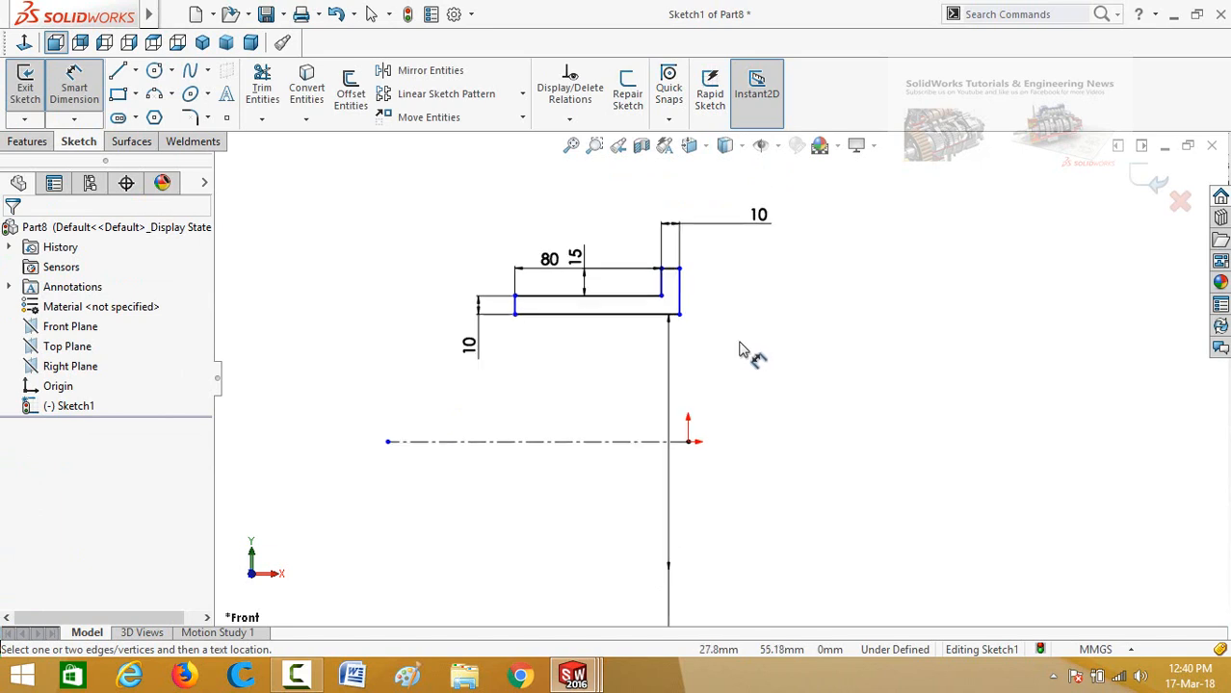
key("Escape")
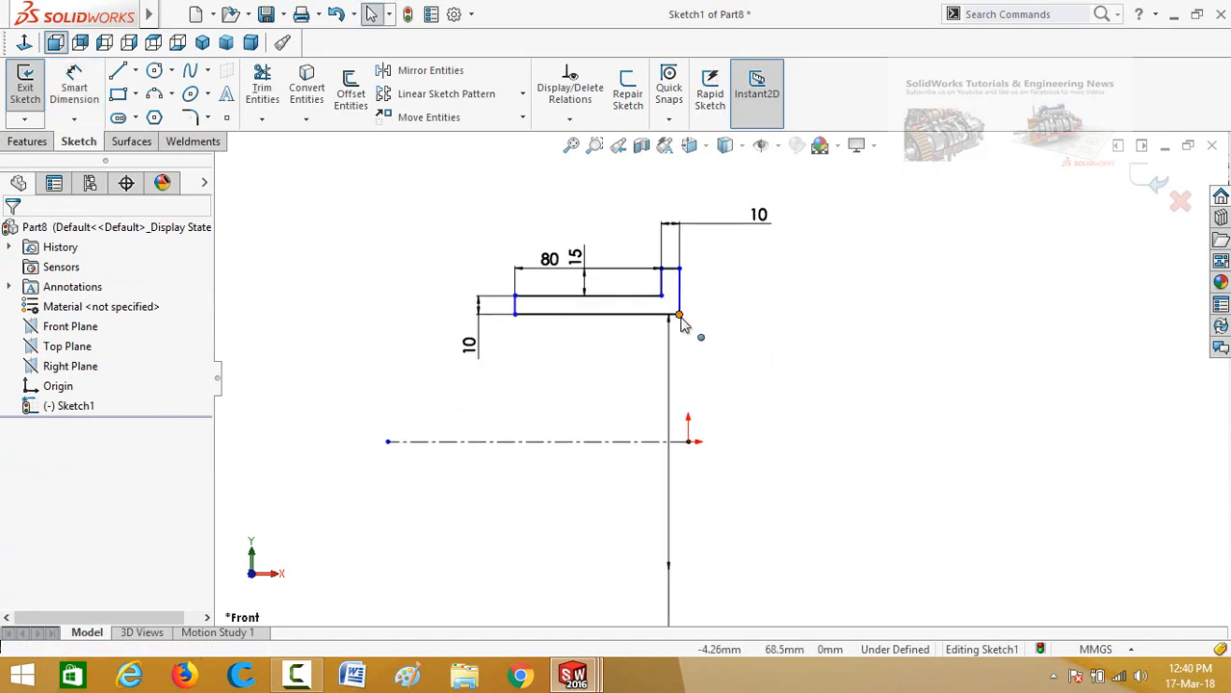
Step: Add a Vertical relation between the lower outer corner of the flange profile and the origin
left_click(680, 317)
left_click(687, 443, "ctrl")
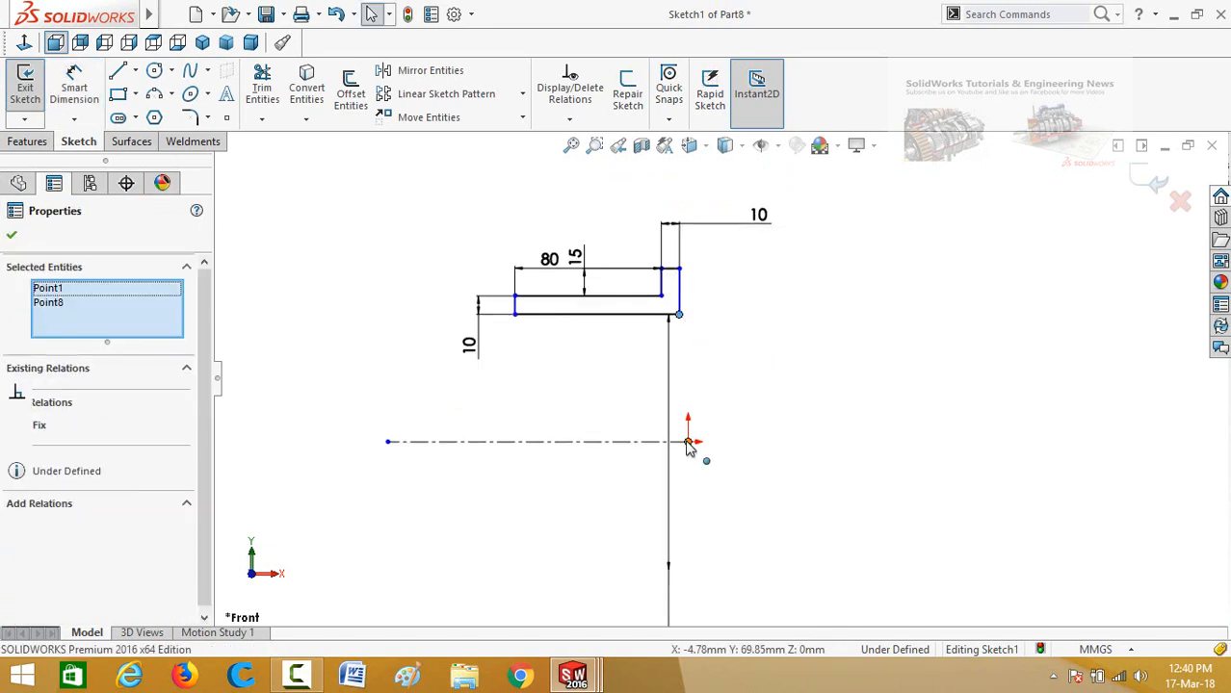
left_click(760, 388)
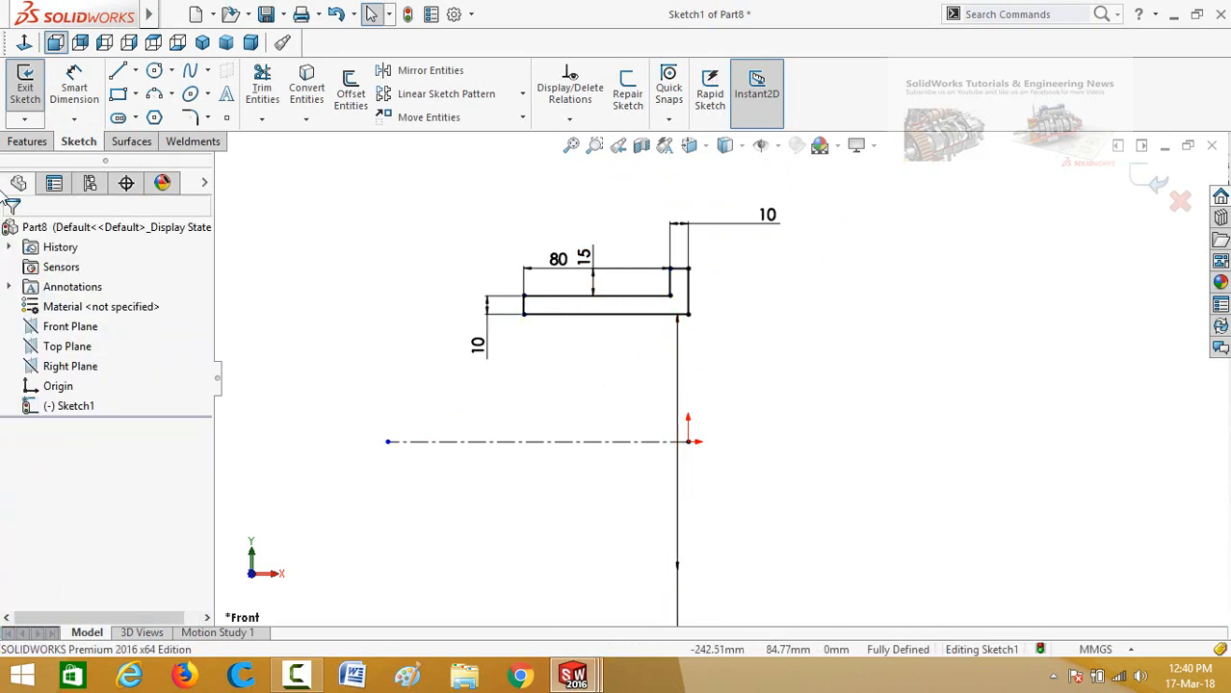
Step: Revolve the L-shaped profile 360 degrees about the centerline into a solid flanged sleeve
left_click(27, 141)
left_click(88, 94)
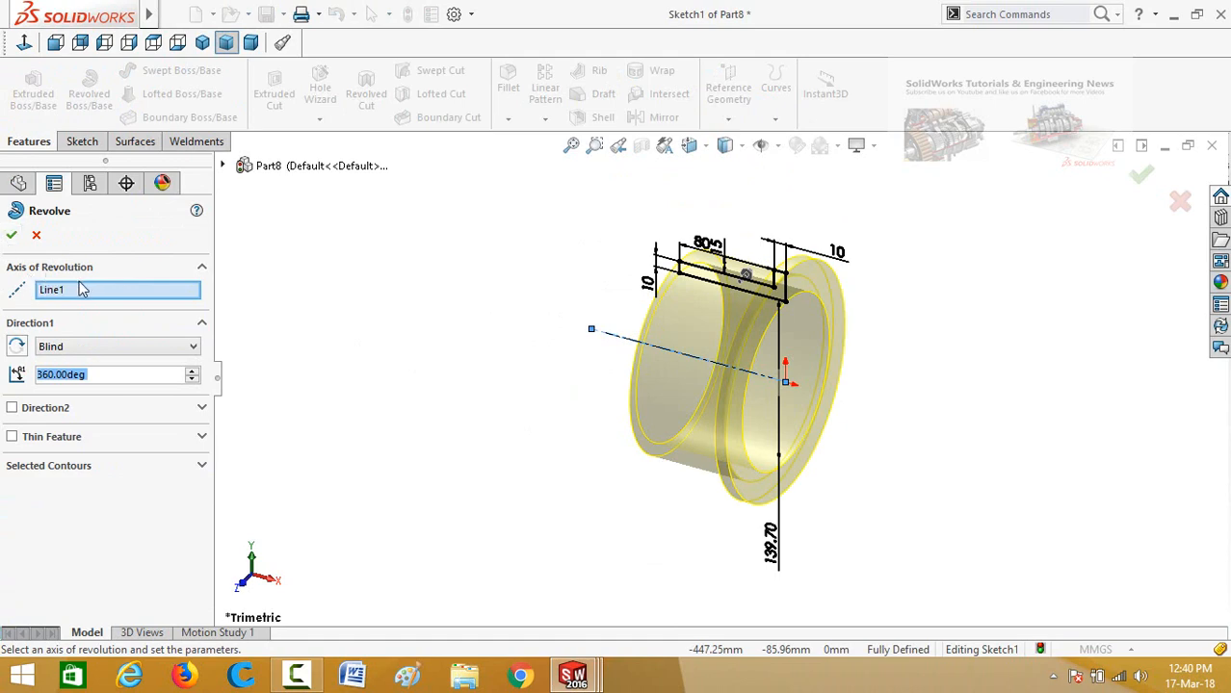
left_click(13, 237)
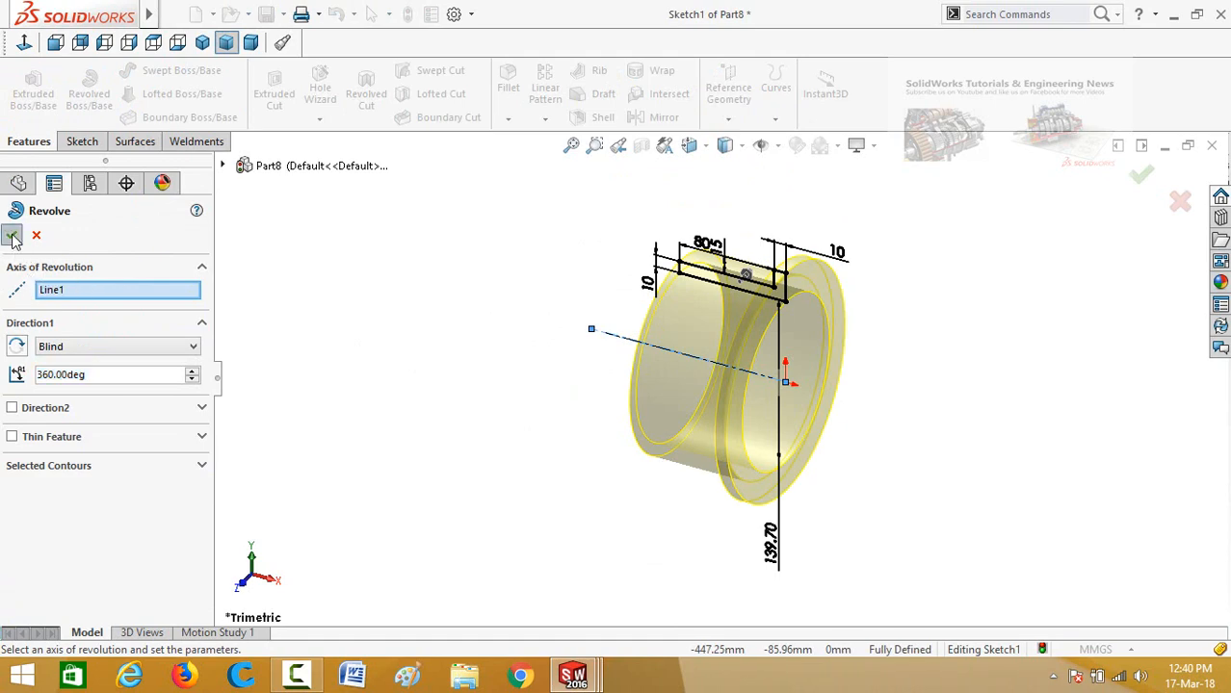
Step: Start a sketch on the flat outer ring face of the flange and switch the display to Hidden Lines Visible
middle_click_drag(432, 351, 931, 344)
scroll(931, 345, "down", 3)
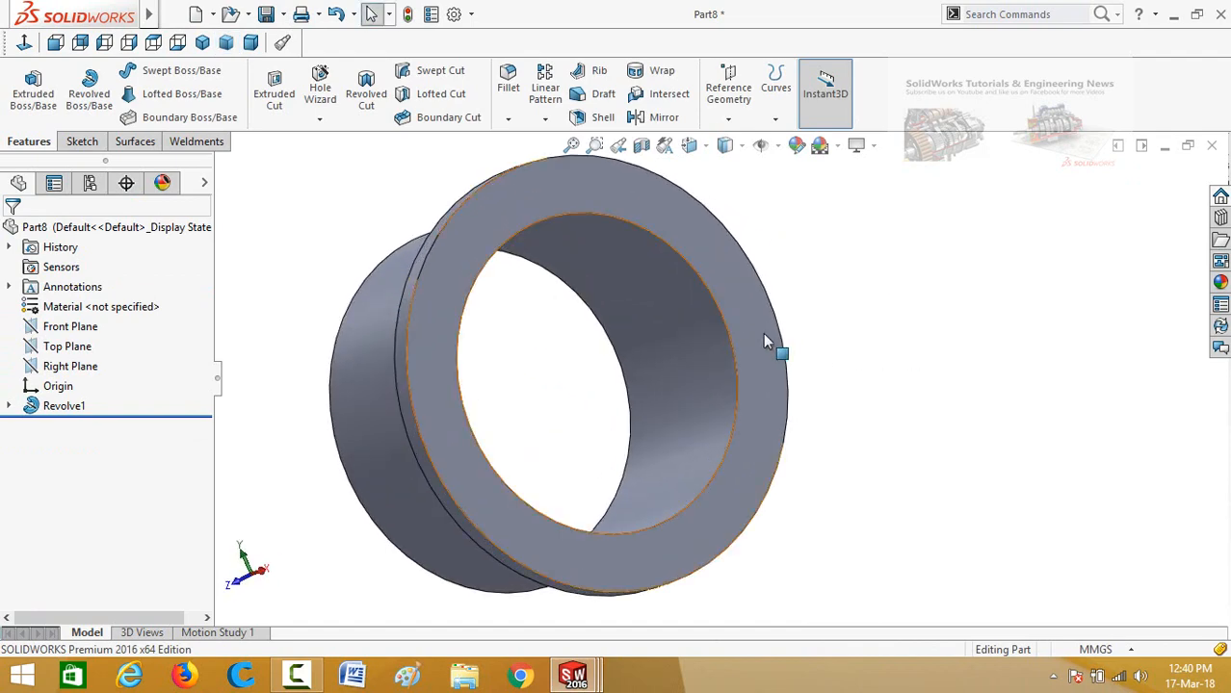
left_click(763, 336)
left_click(834, 279)
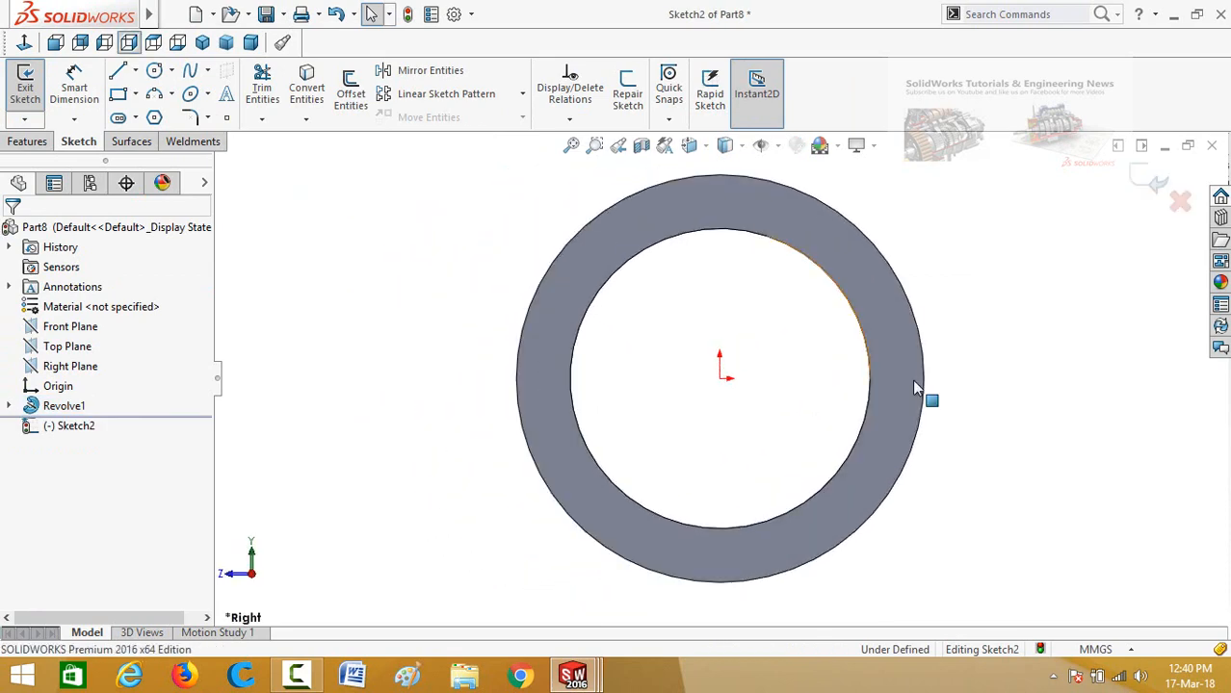
left_click(738, 145)
left_click(727, 245)
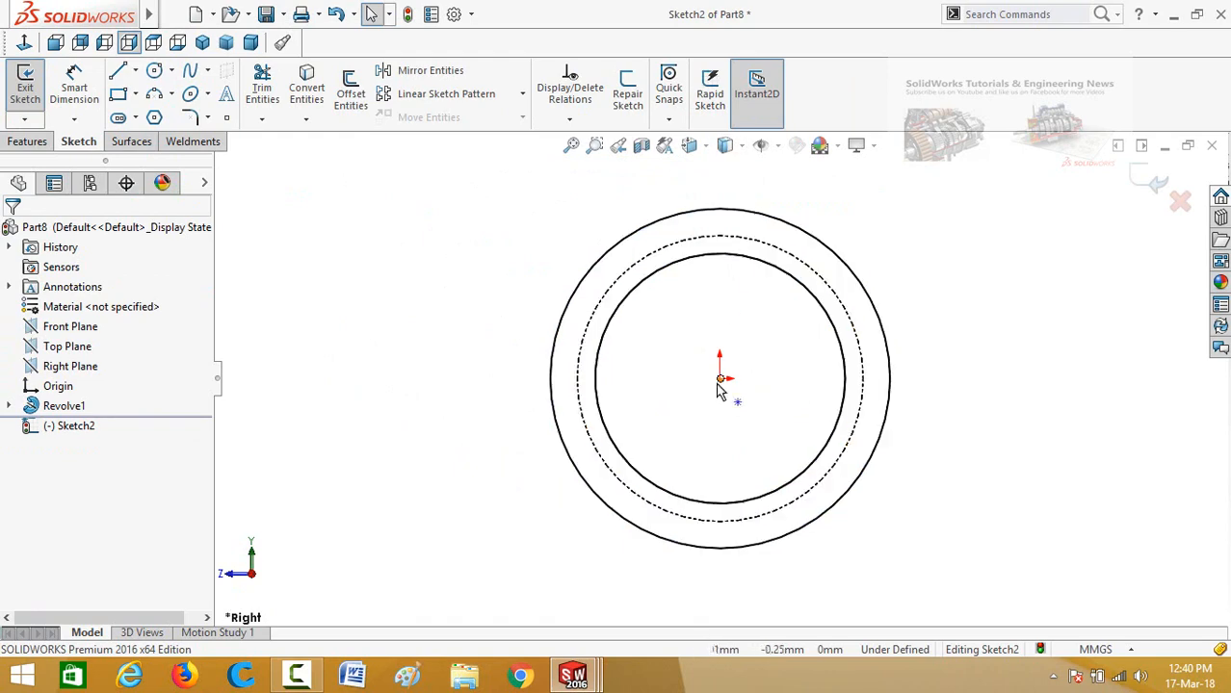